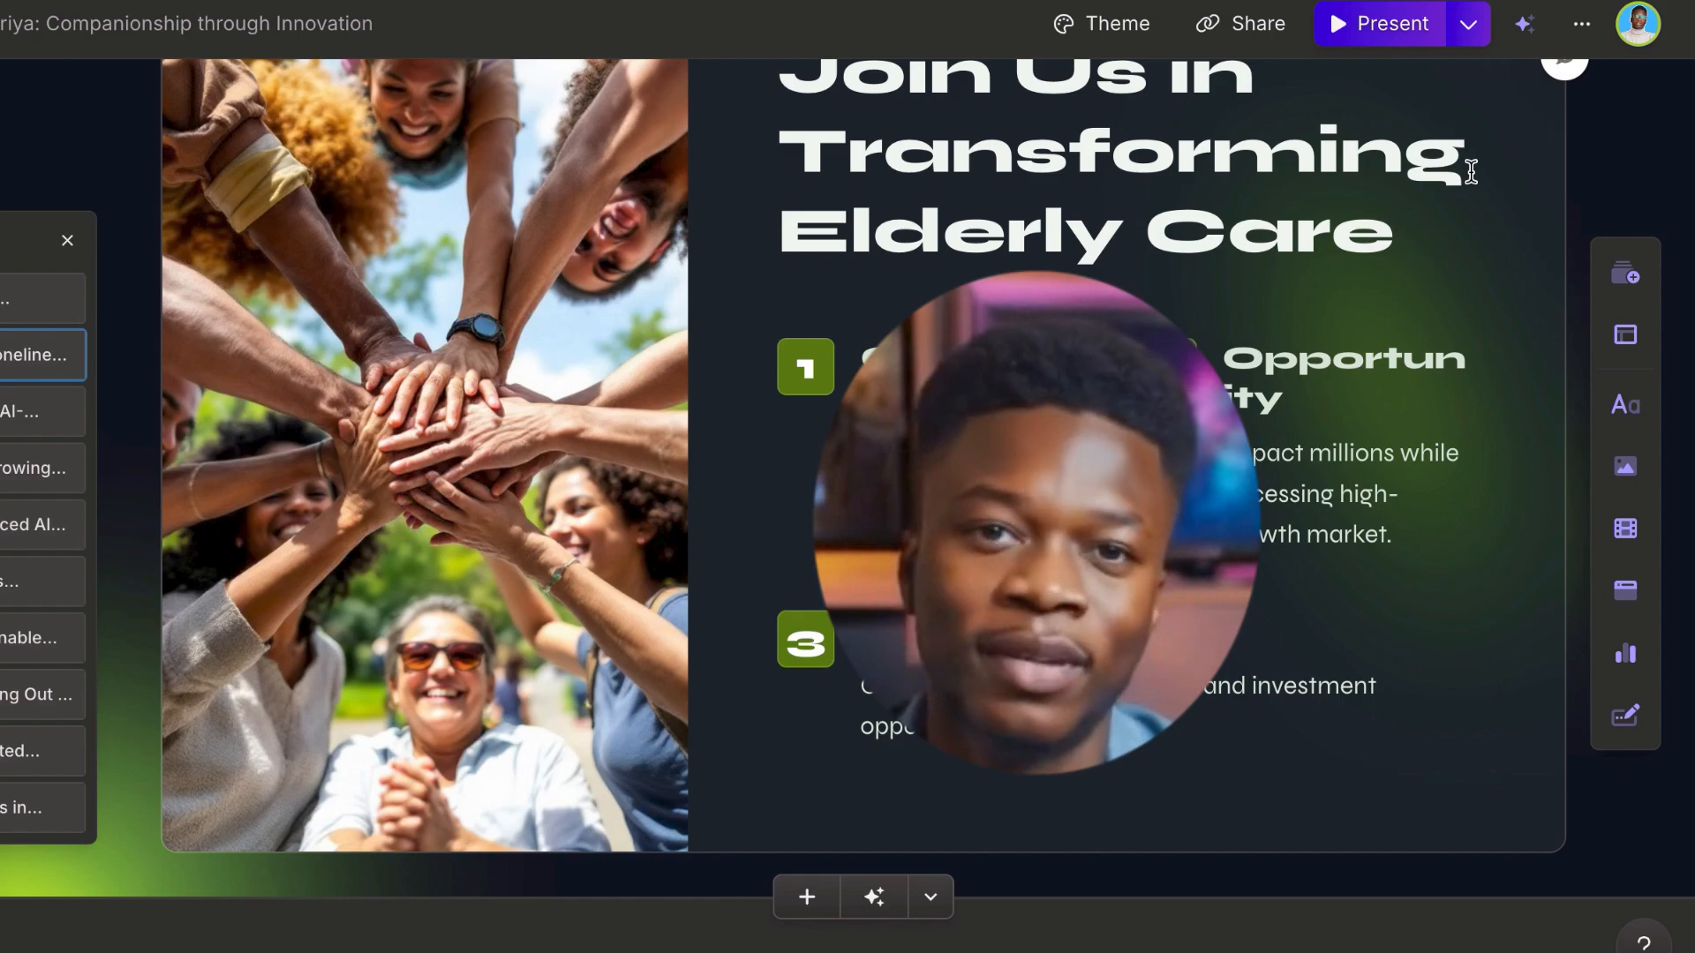
pyautogui.scroll(15, 1168, 251)
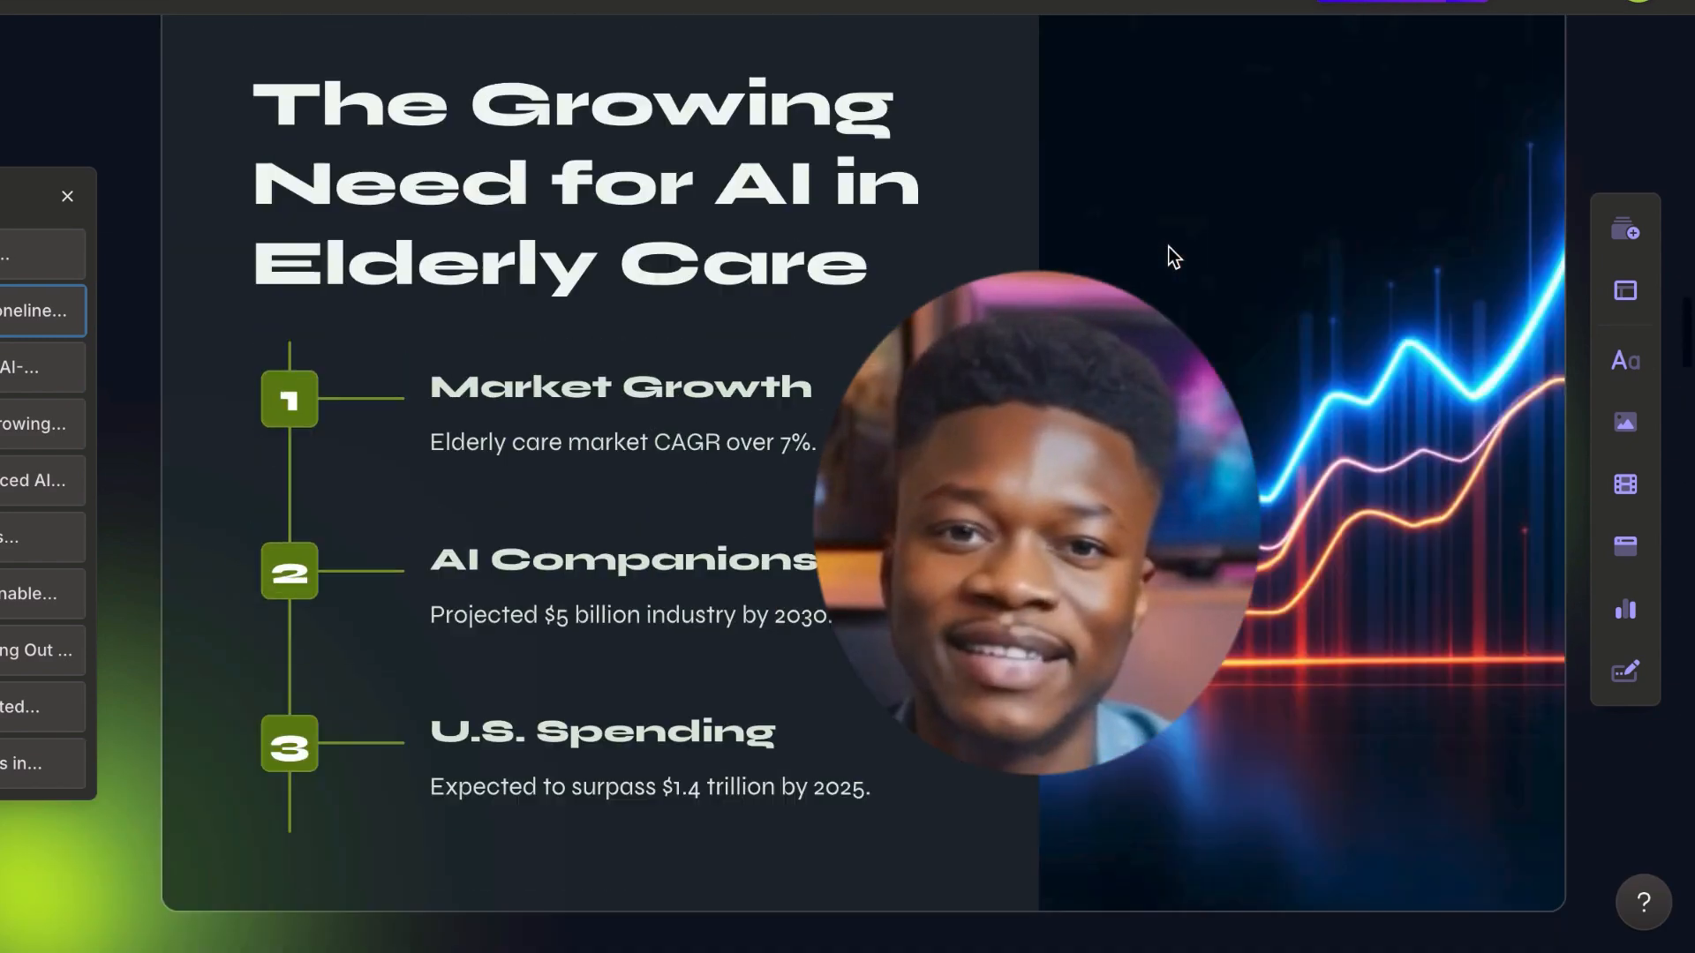
pyautogui.scroll(5, 1168, 251)
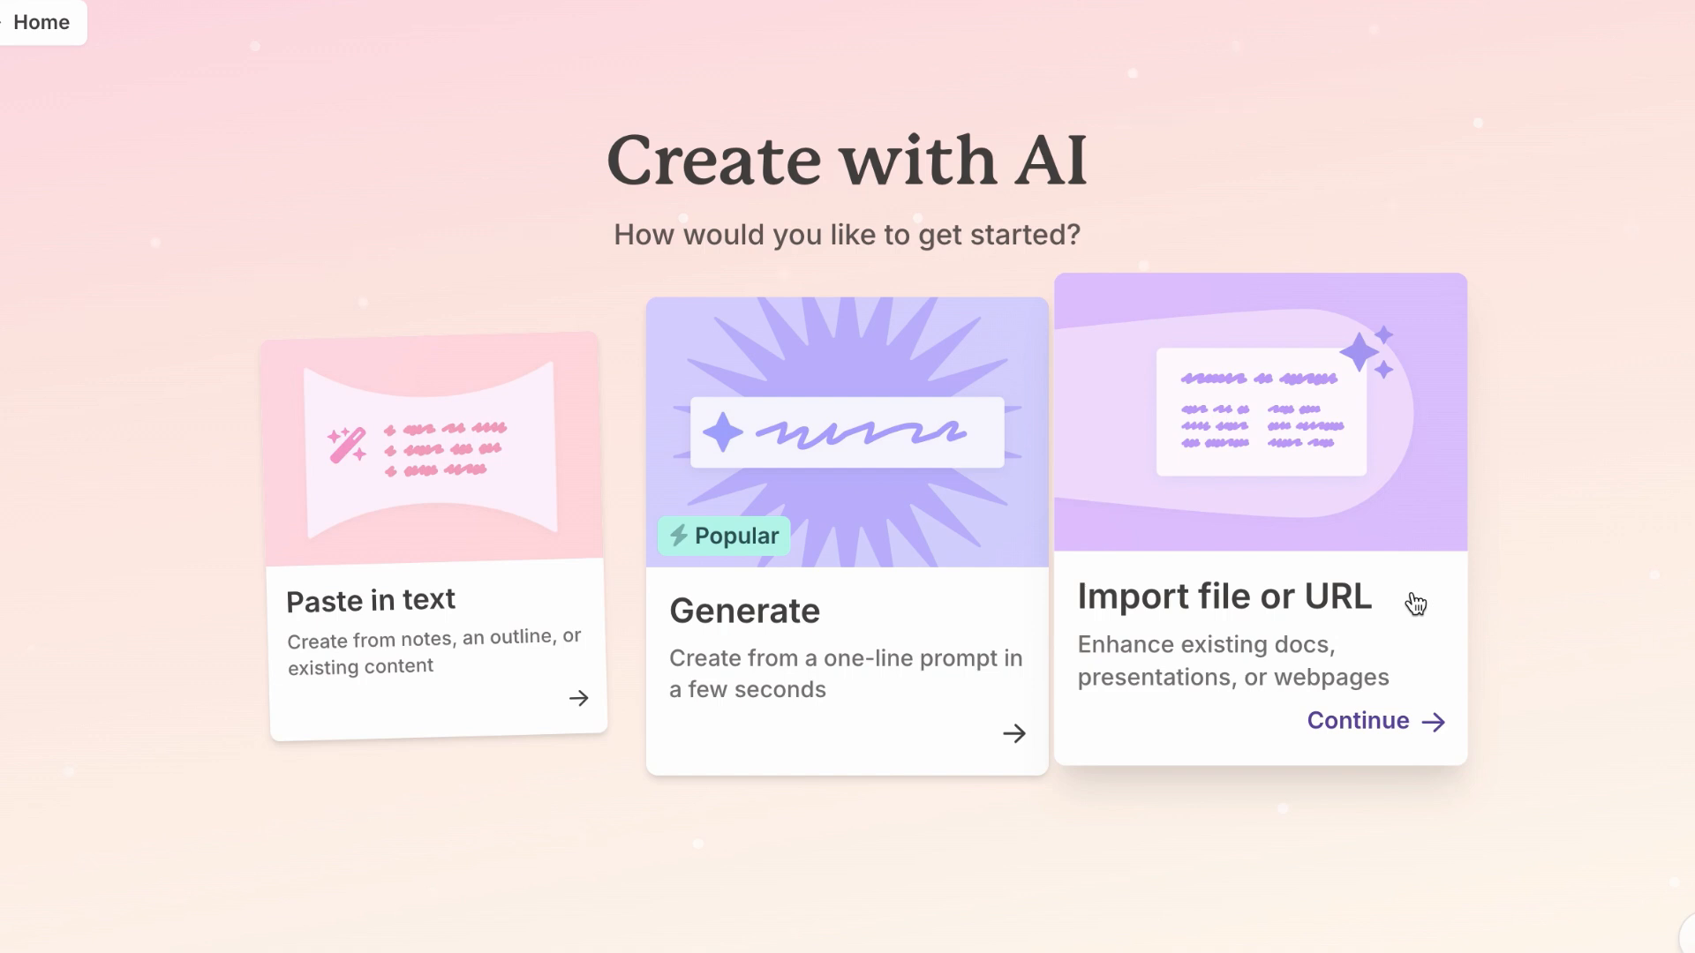
# Step: Generate a 5-card presentation outline from the prompt "Brand strategy and positioning for an AI startup"
pyautogui.click(923, 607)
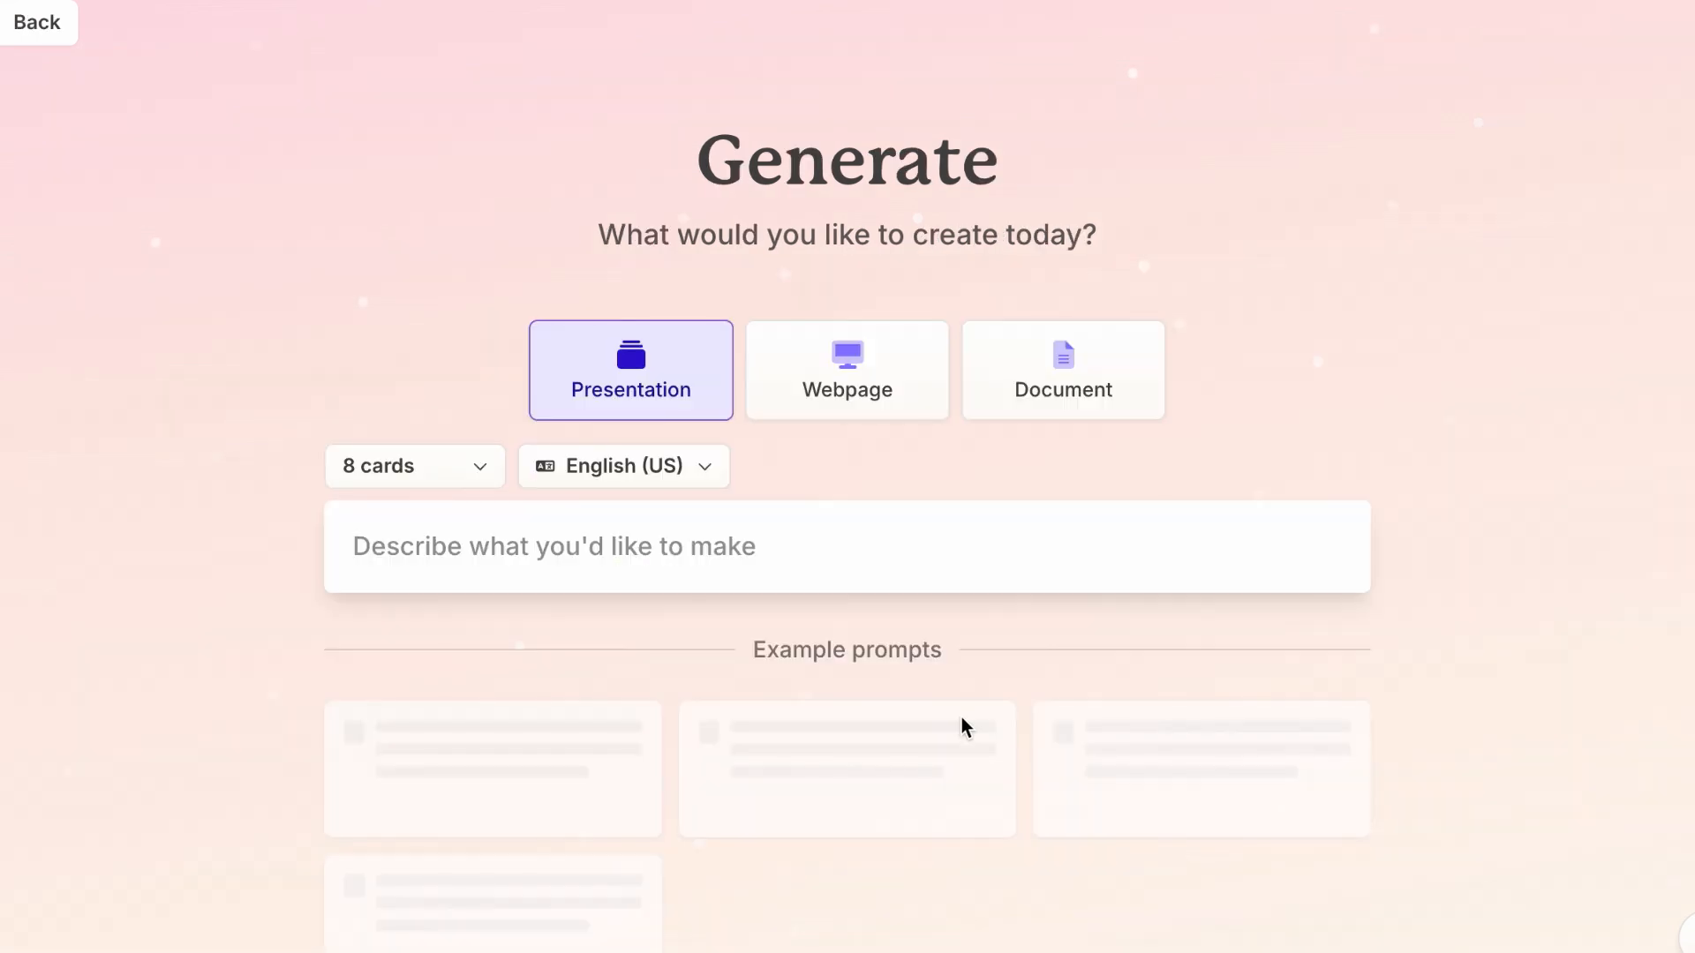
pyautogui.scroll(-3, 776, 658)
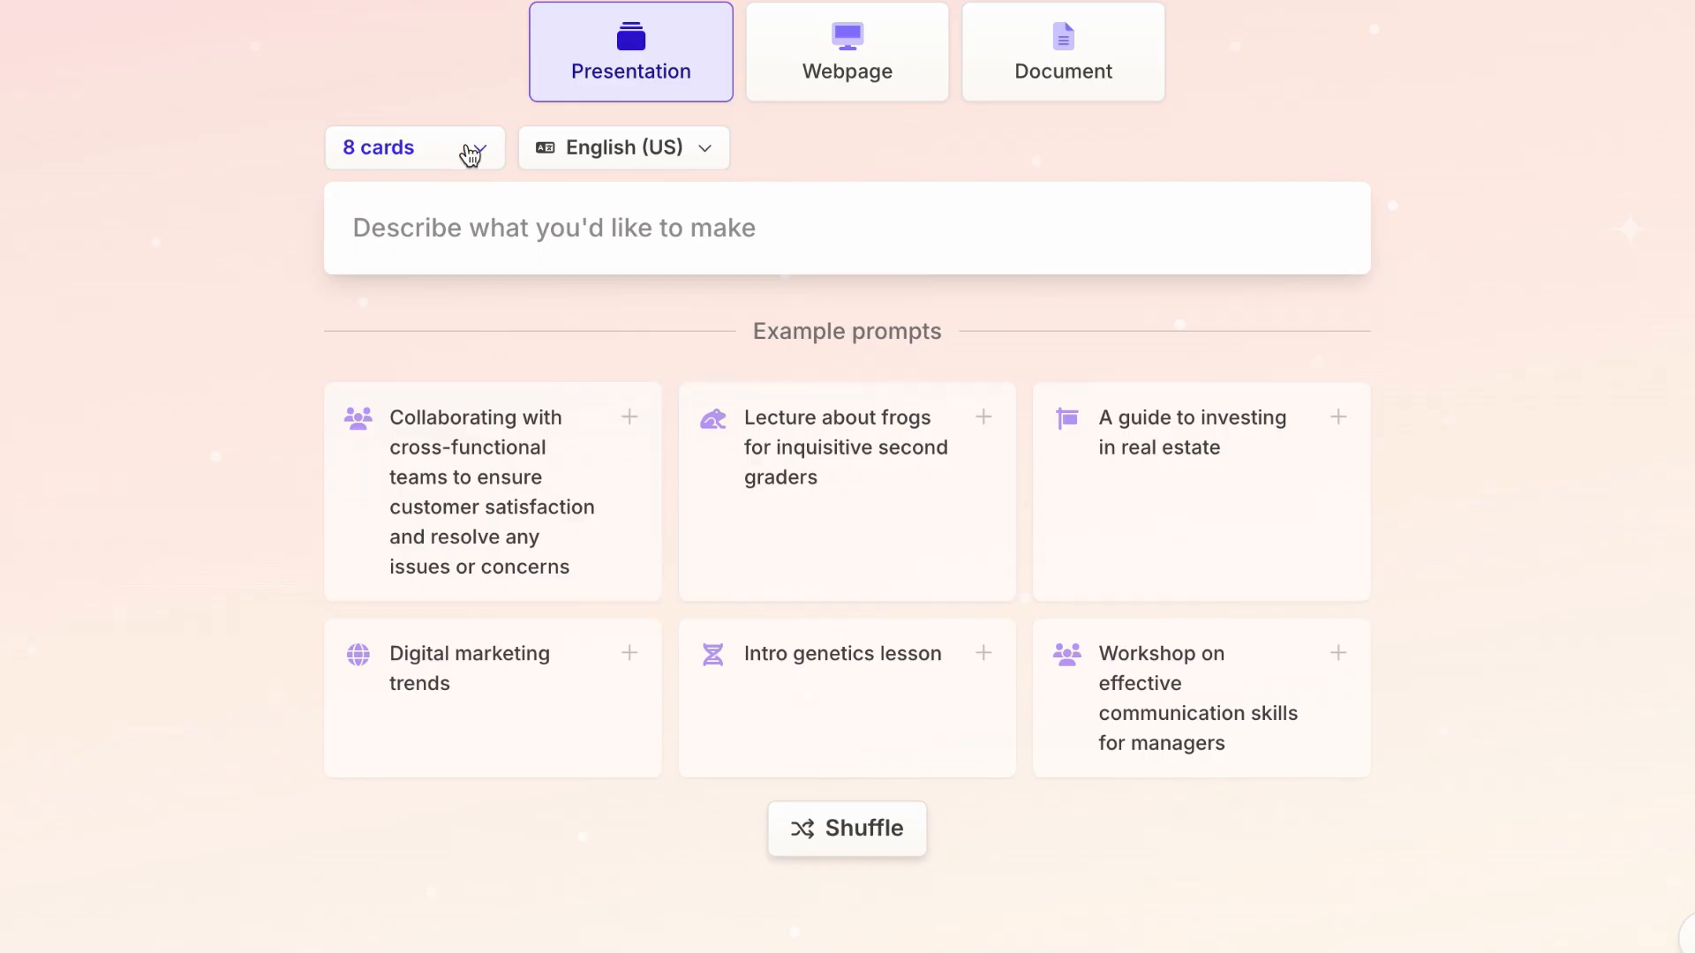
pyautogui.click(465, 151)
pyautogui.click(436, 446)
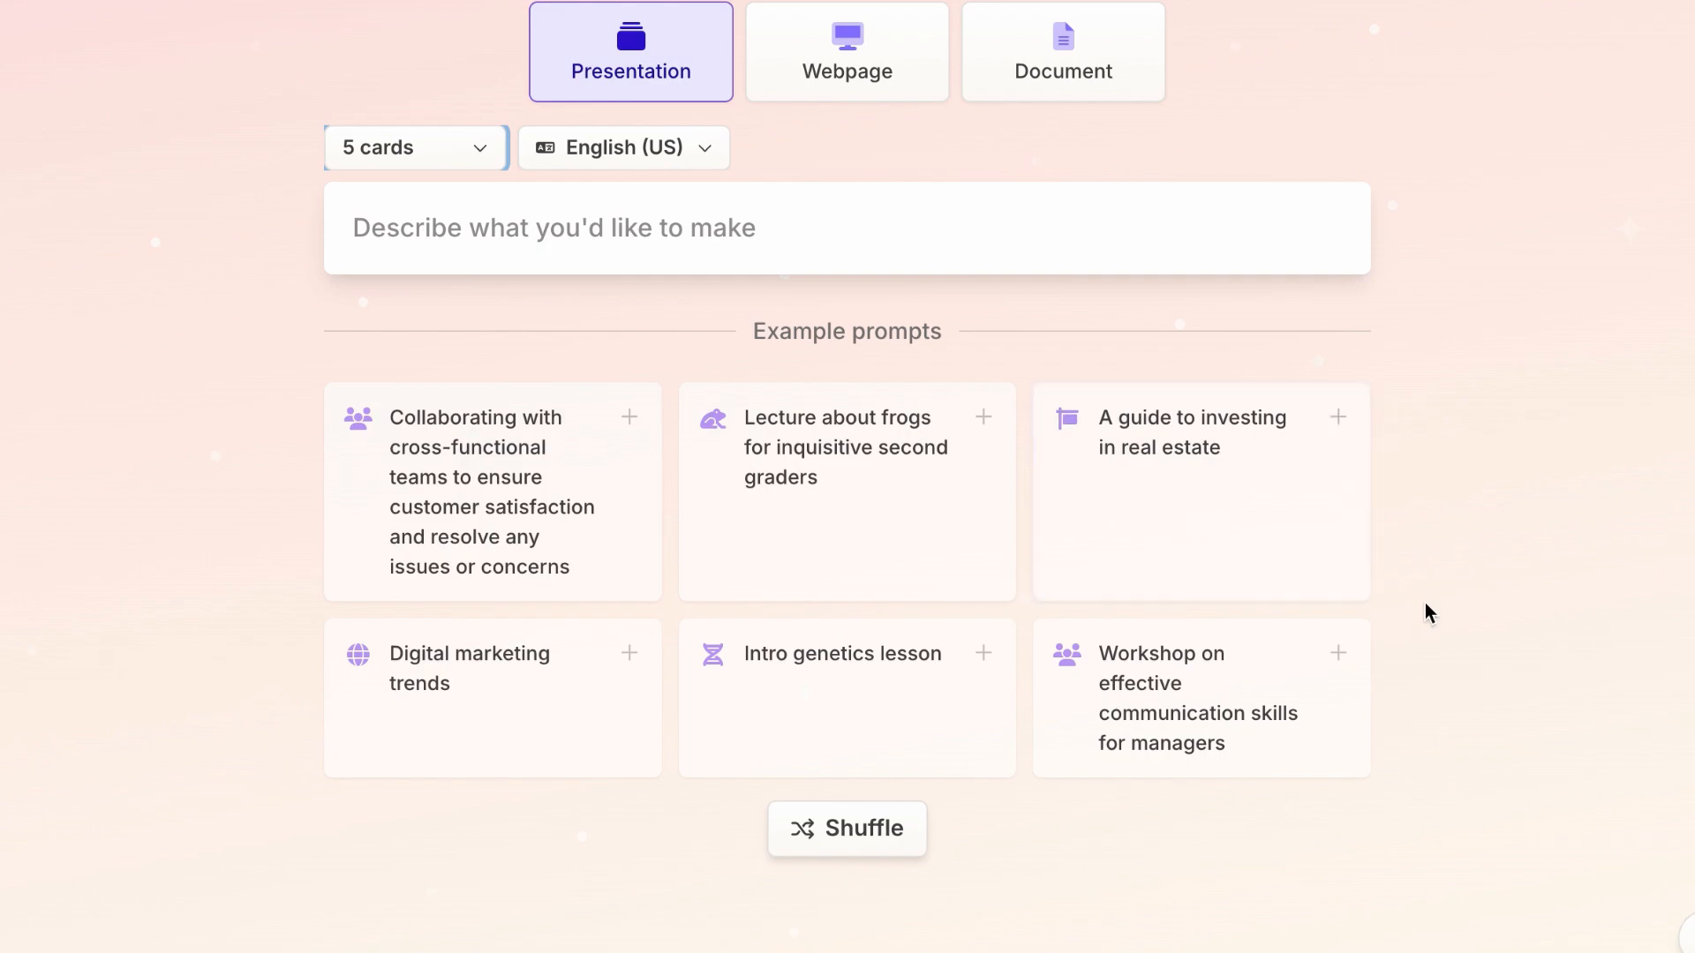
pyautogui.click(608, 437)
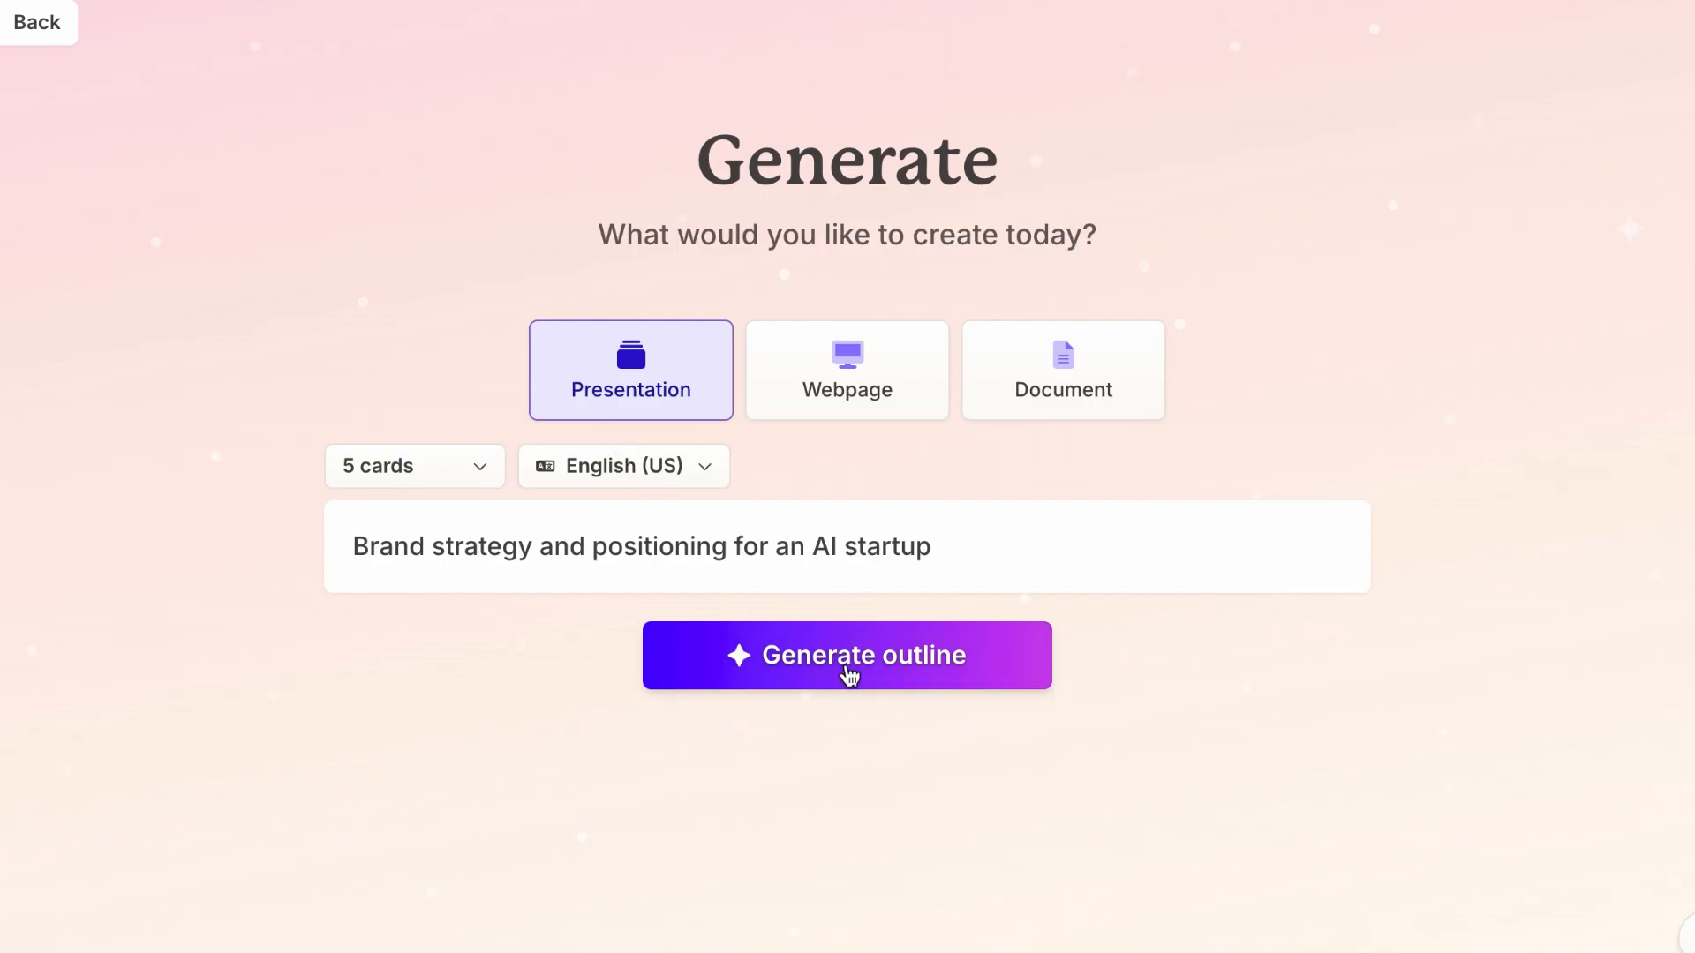
pyautogui.click(849, 674)
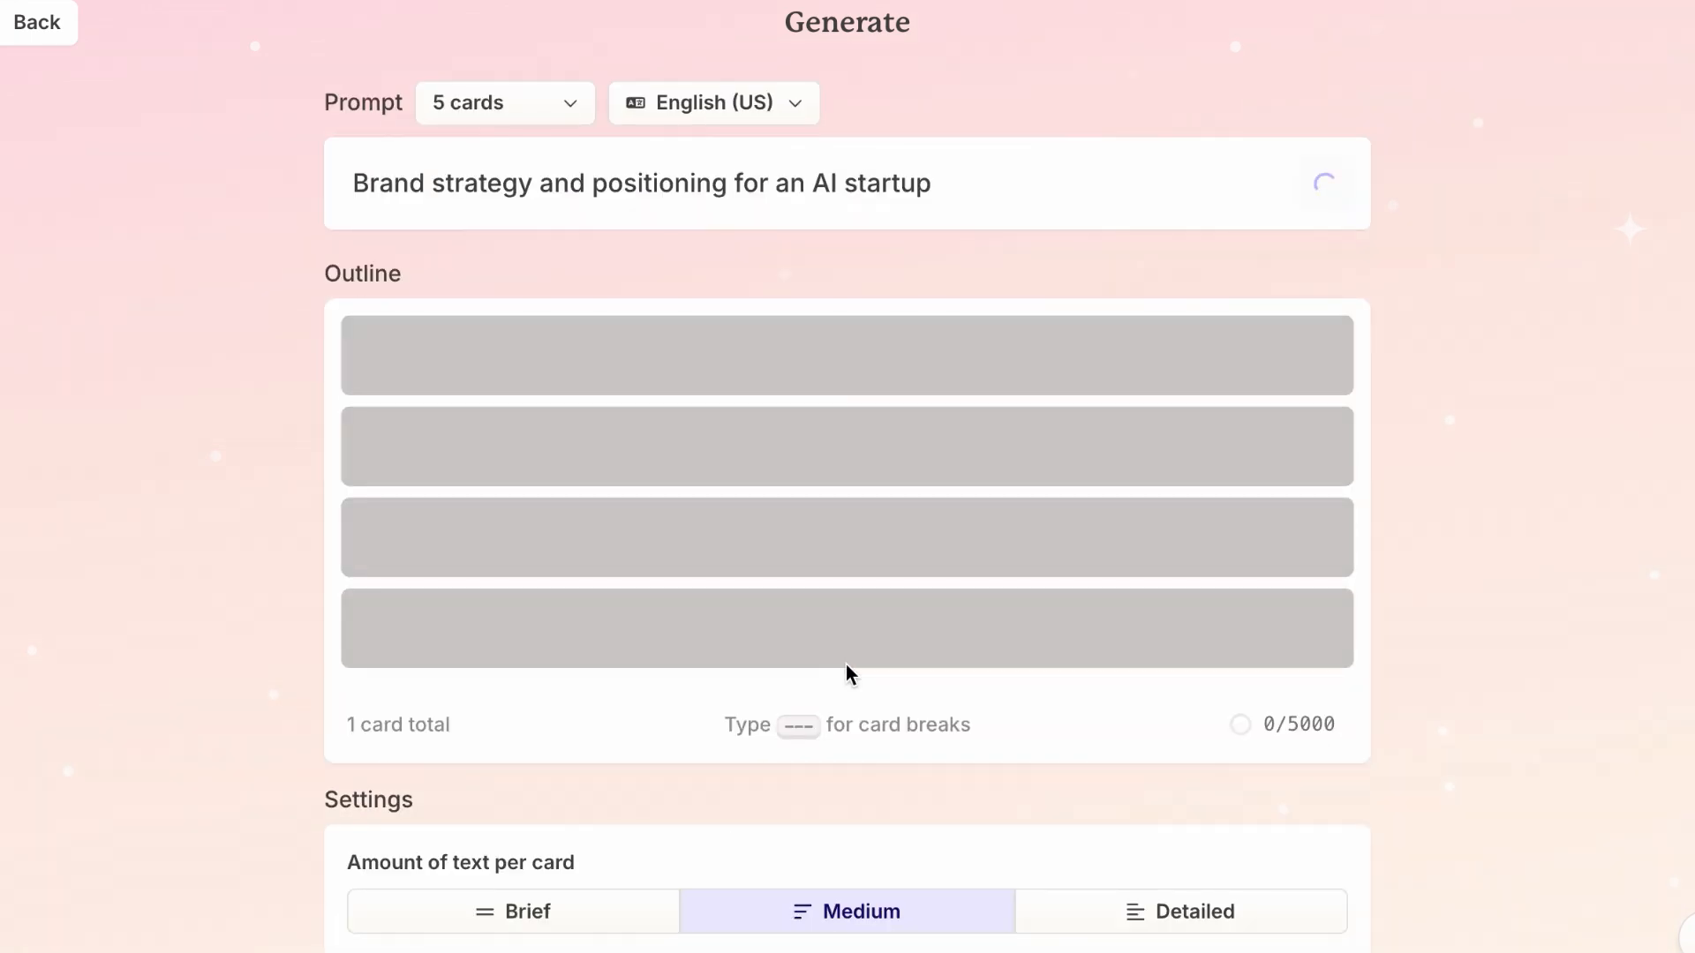
# Step: Set the deck's image source to Automatic, continue to the theme selection and look through the available themes
pyautogui.scroll(-3, 1170, 571)
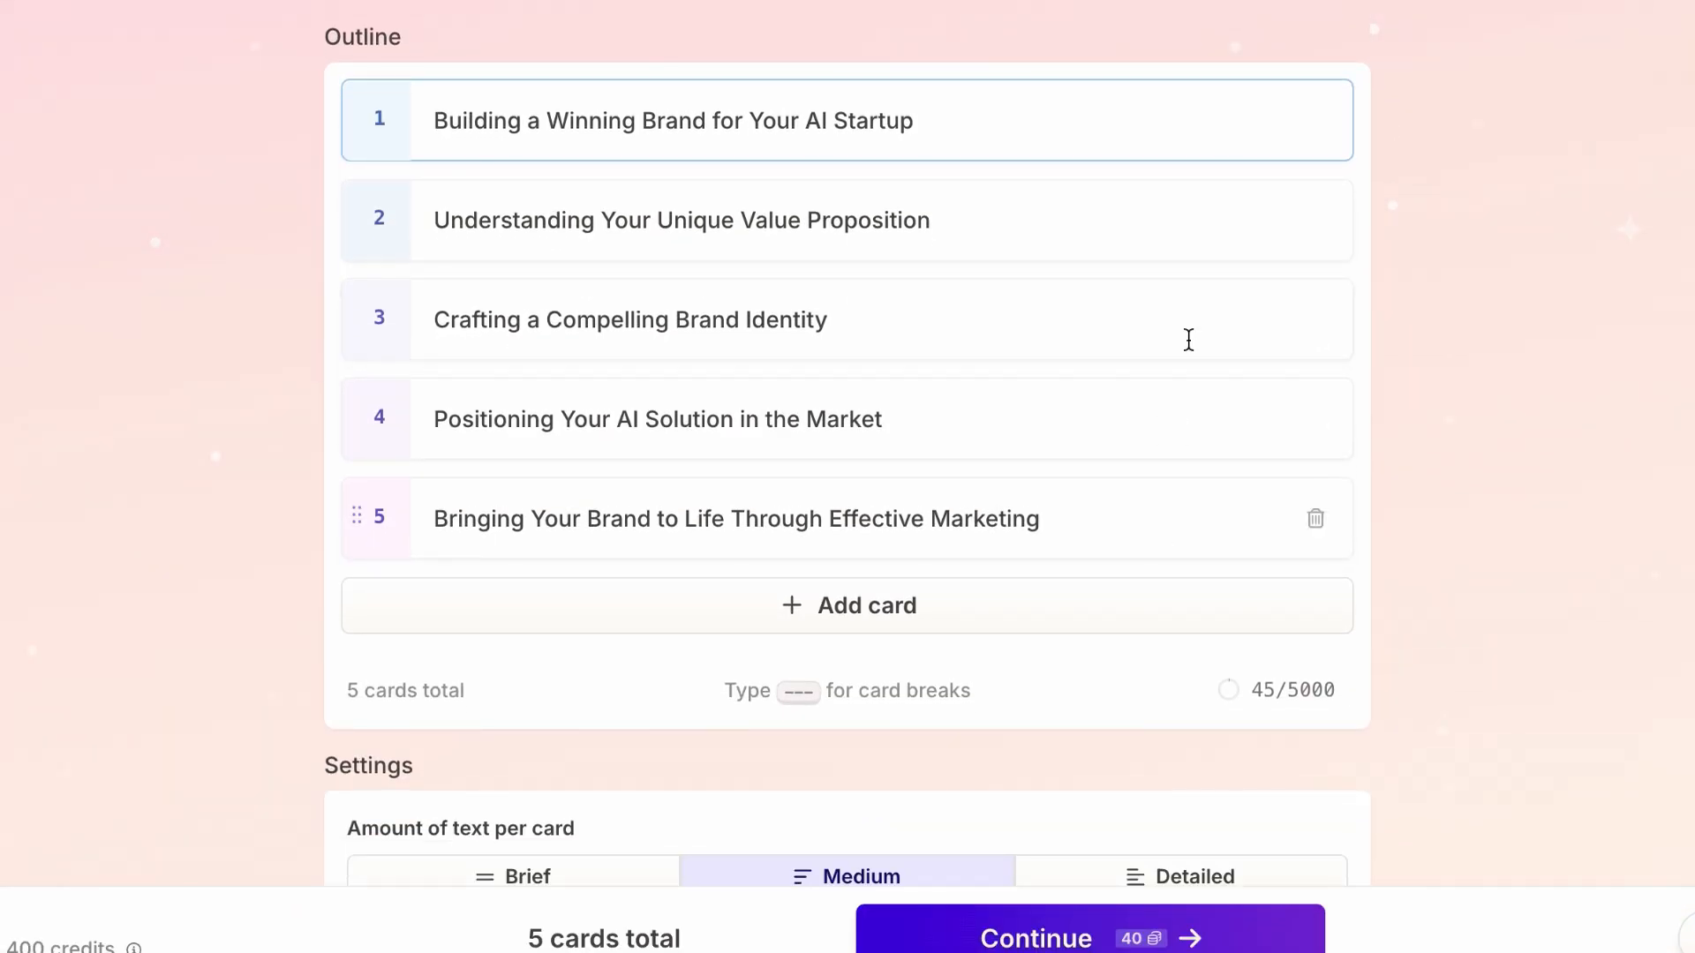
pyautogui.scroll(-2, 1607, 220)
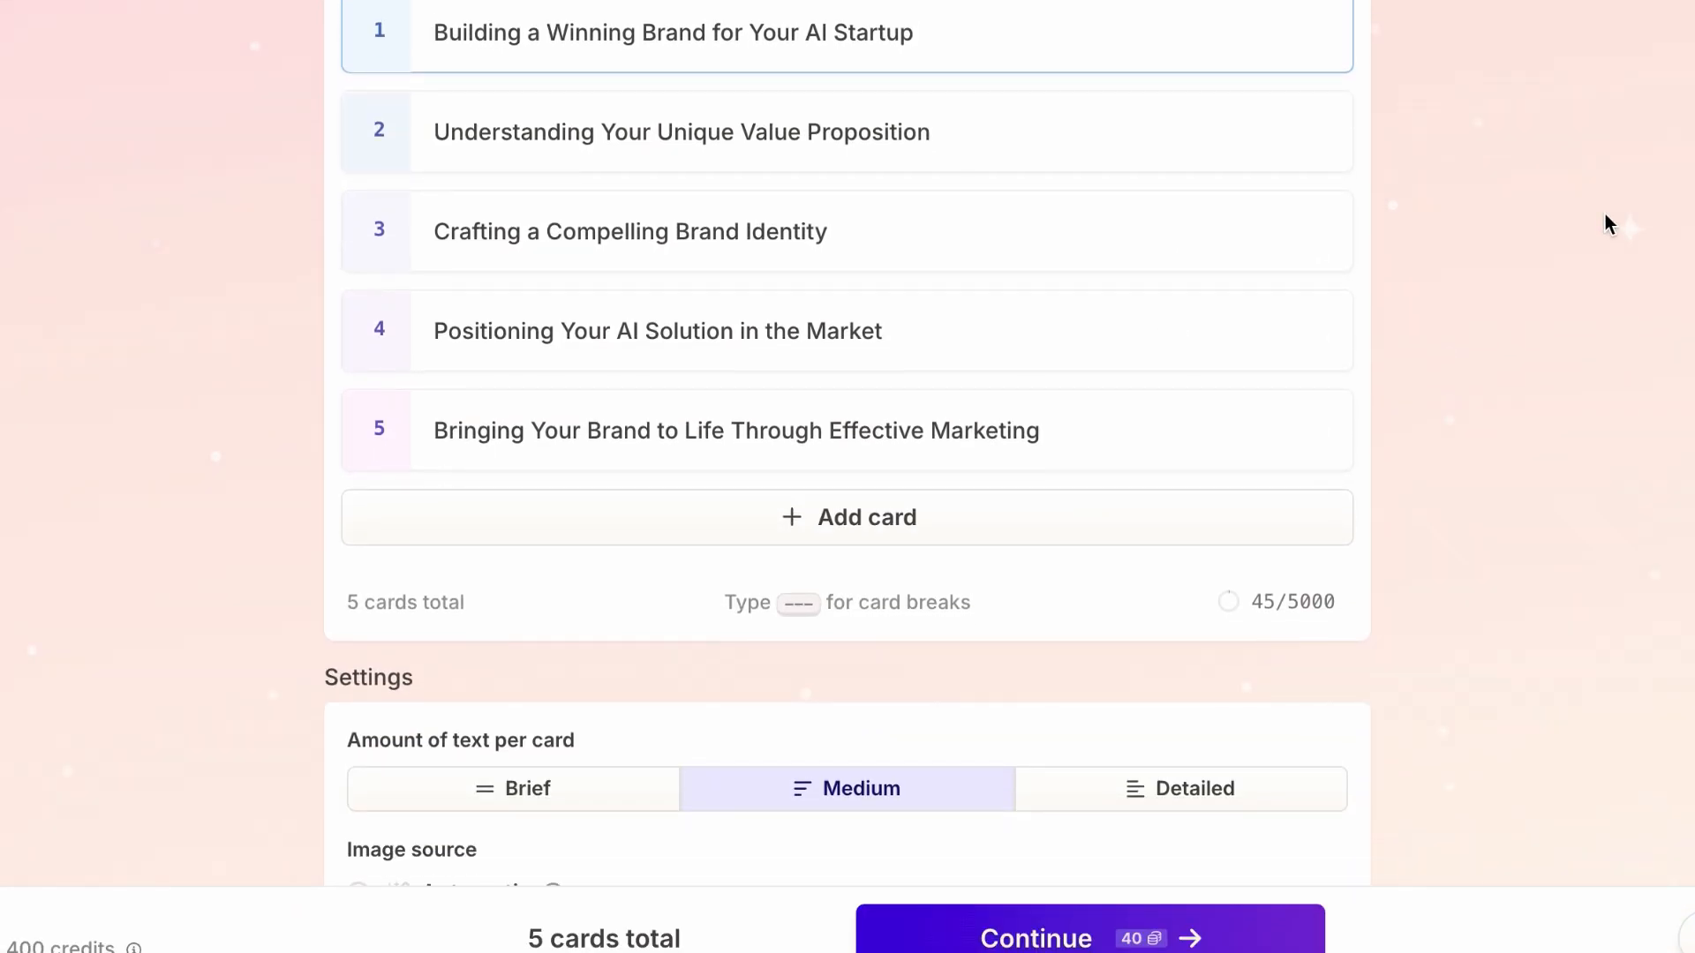
pyautogui.scroll(-4, 1607, 221)
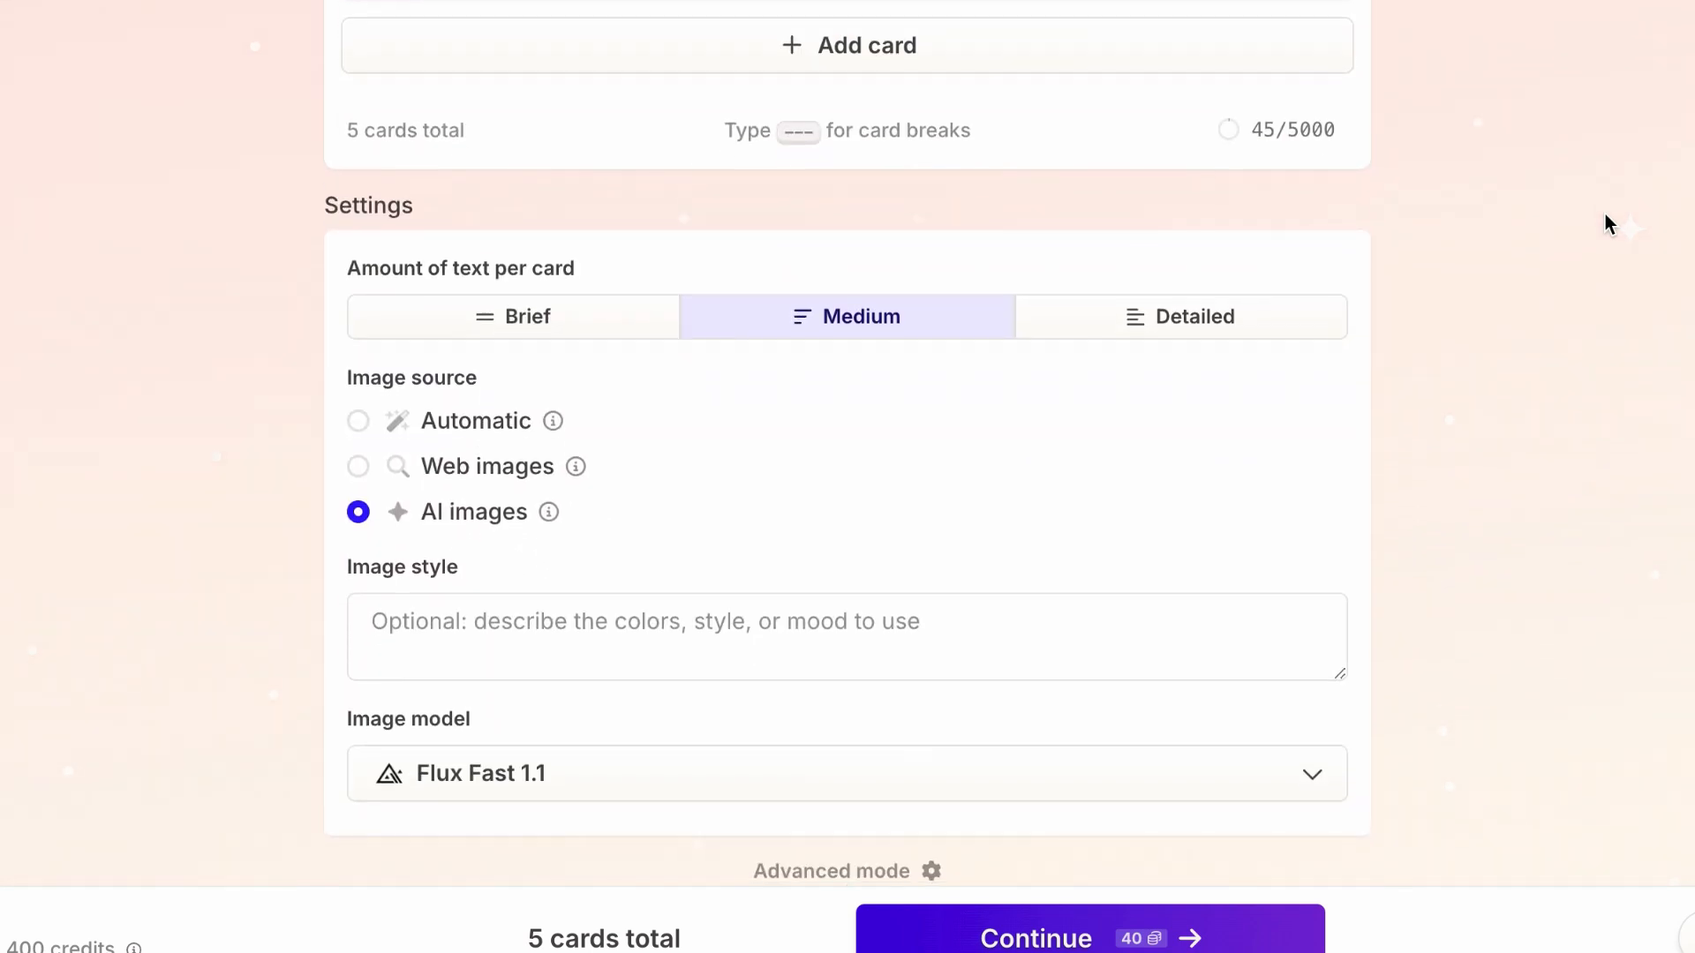
pyautogui.scroll(-1, 1612, 186)
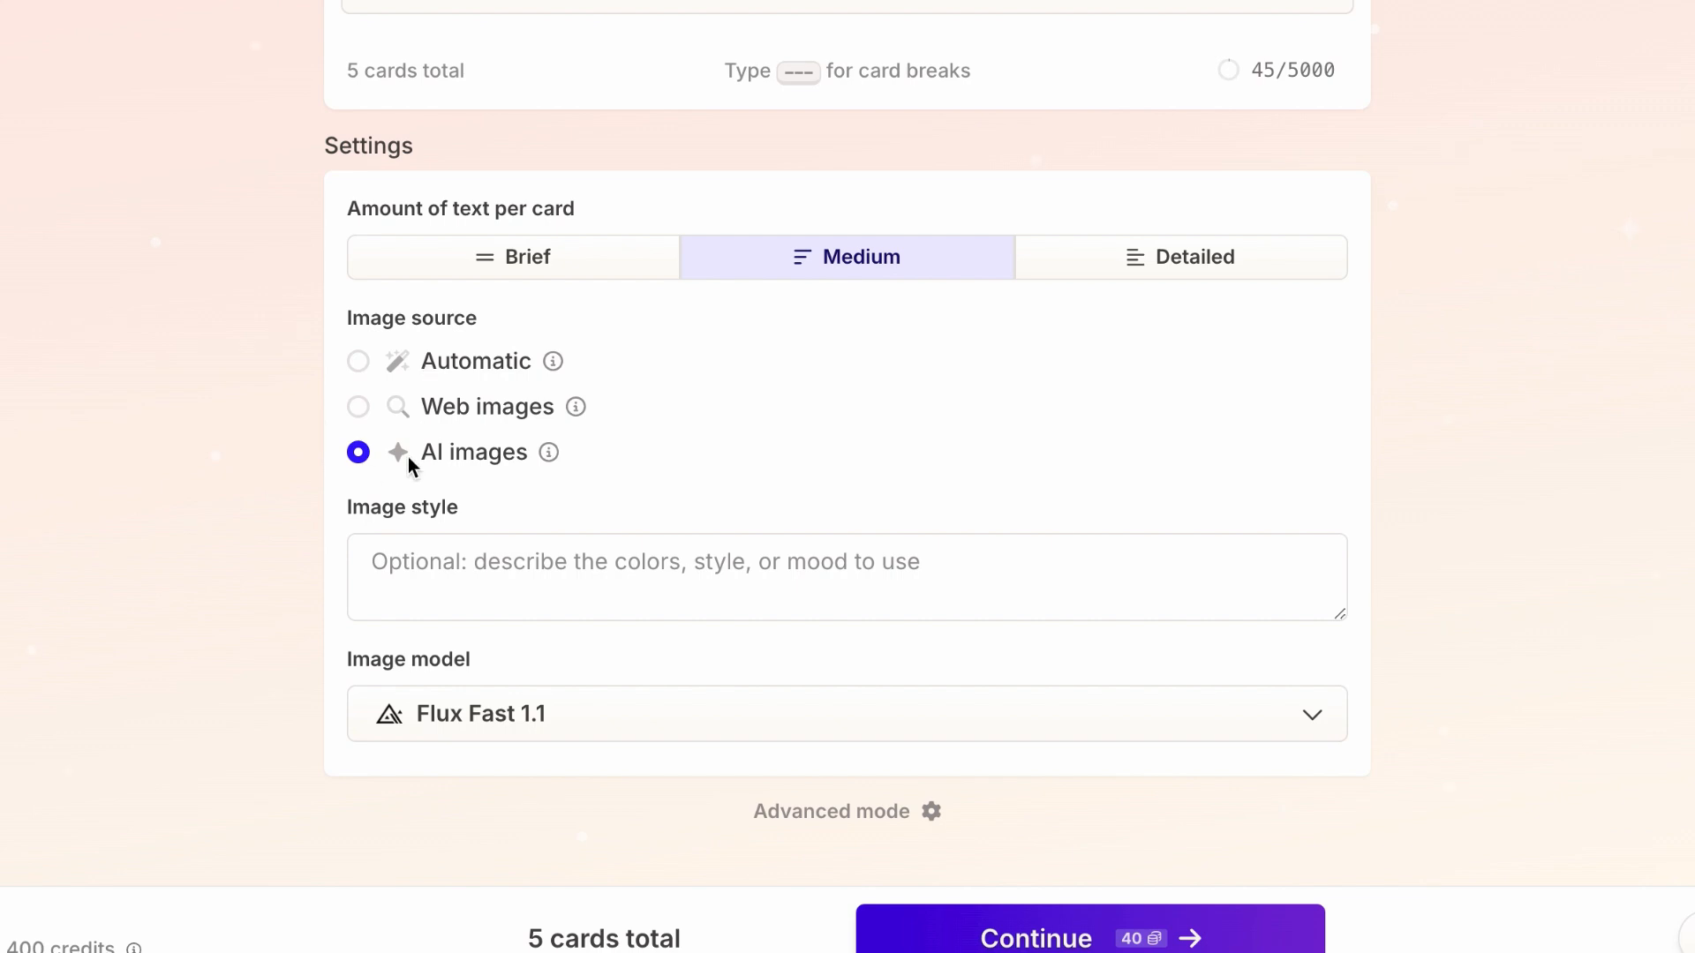
pyautogui.click(358, 362)
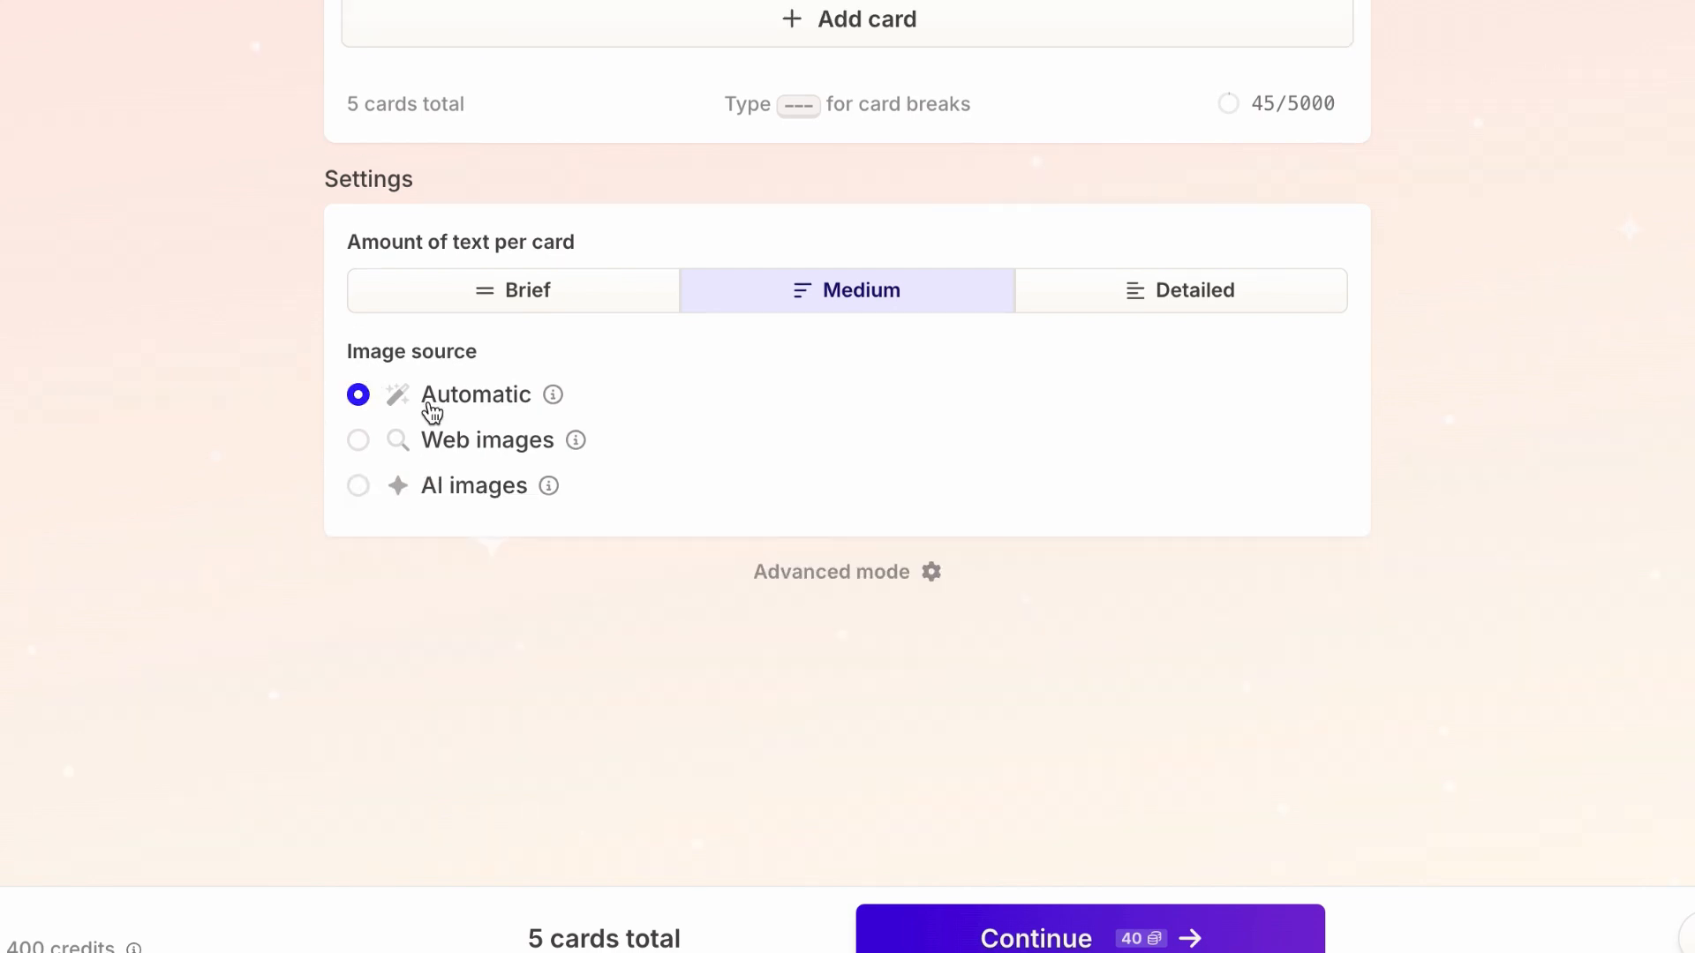
pyautogui.click(1062, 938)
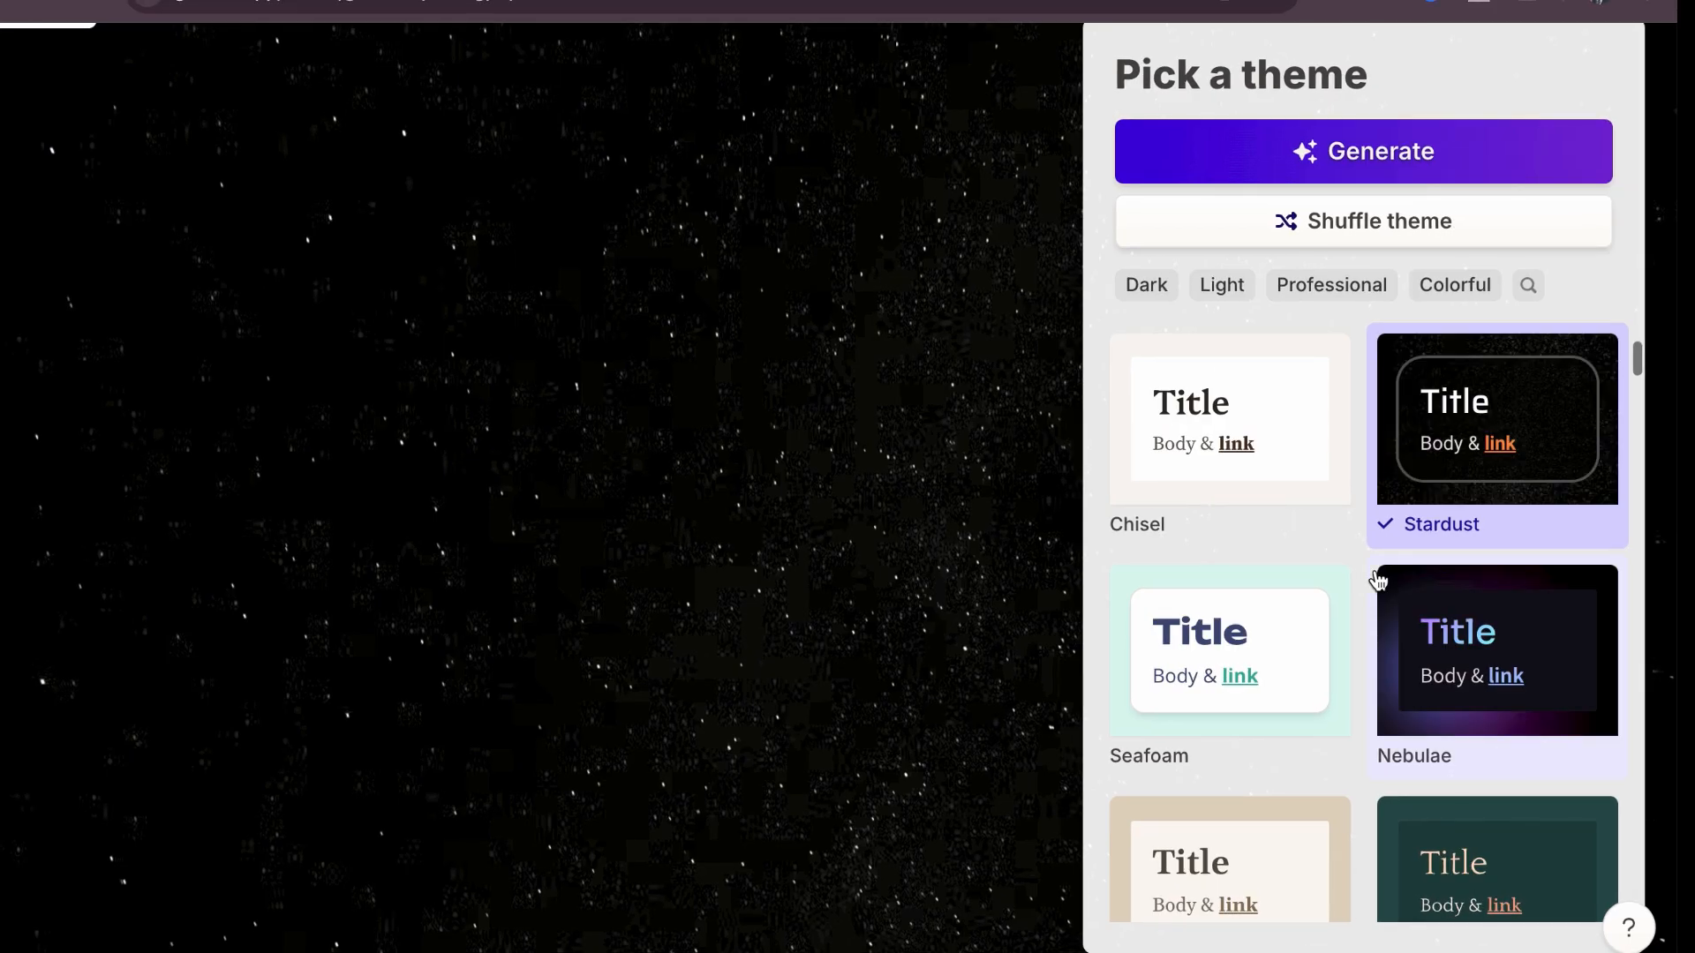
pyautogui.scroll(-10, 1379, 578)
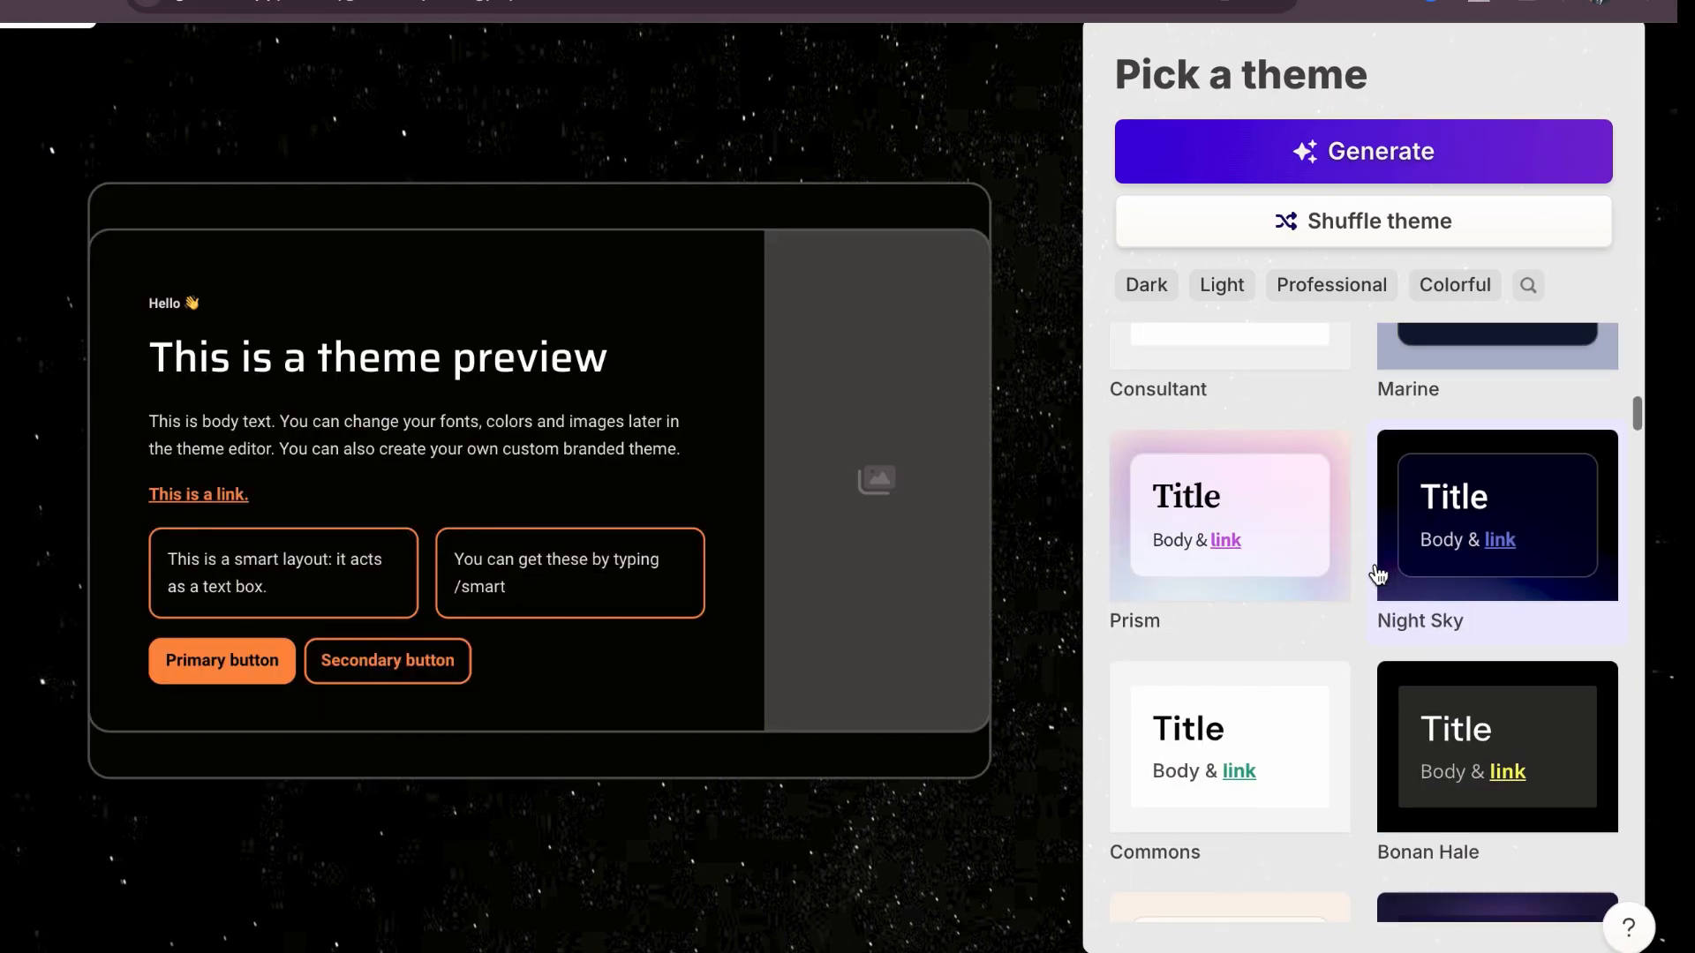
pyautogui.scroll(-2, 1379, 575)
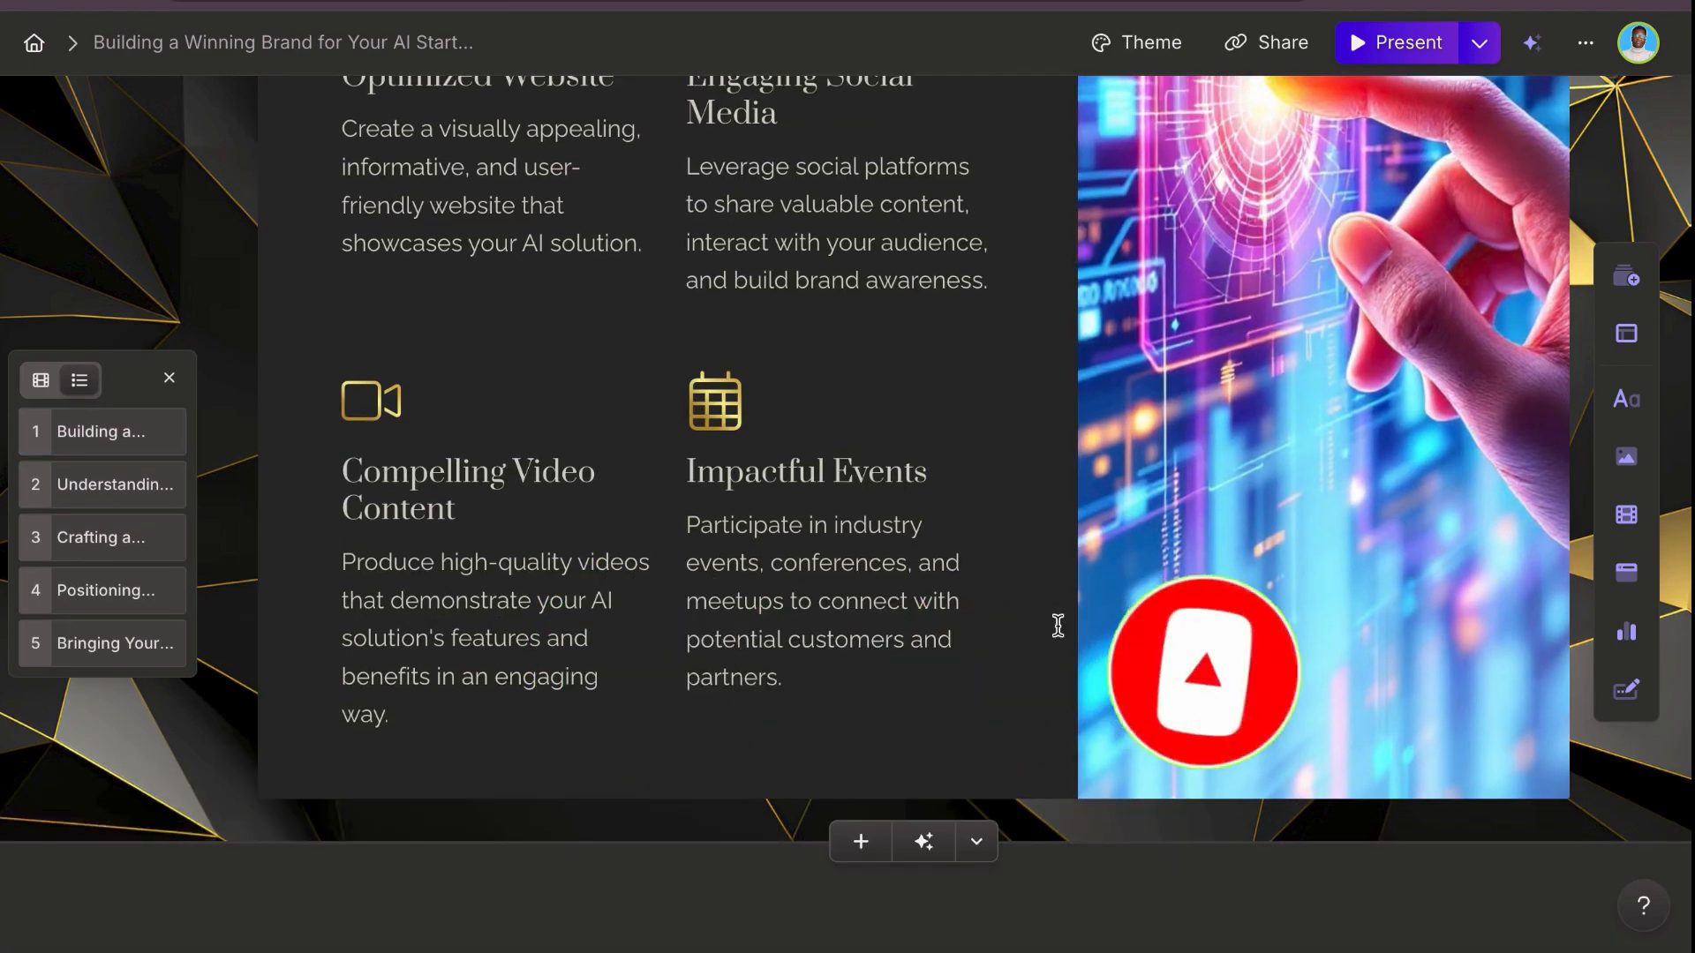
# Step: Examine the text, layouts and images on all five cards of the generated AI startup brand presentation
pyautogui.scroll(10, 1058, 625)
pyautogui.scroll(20, 1058, 625)
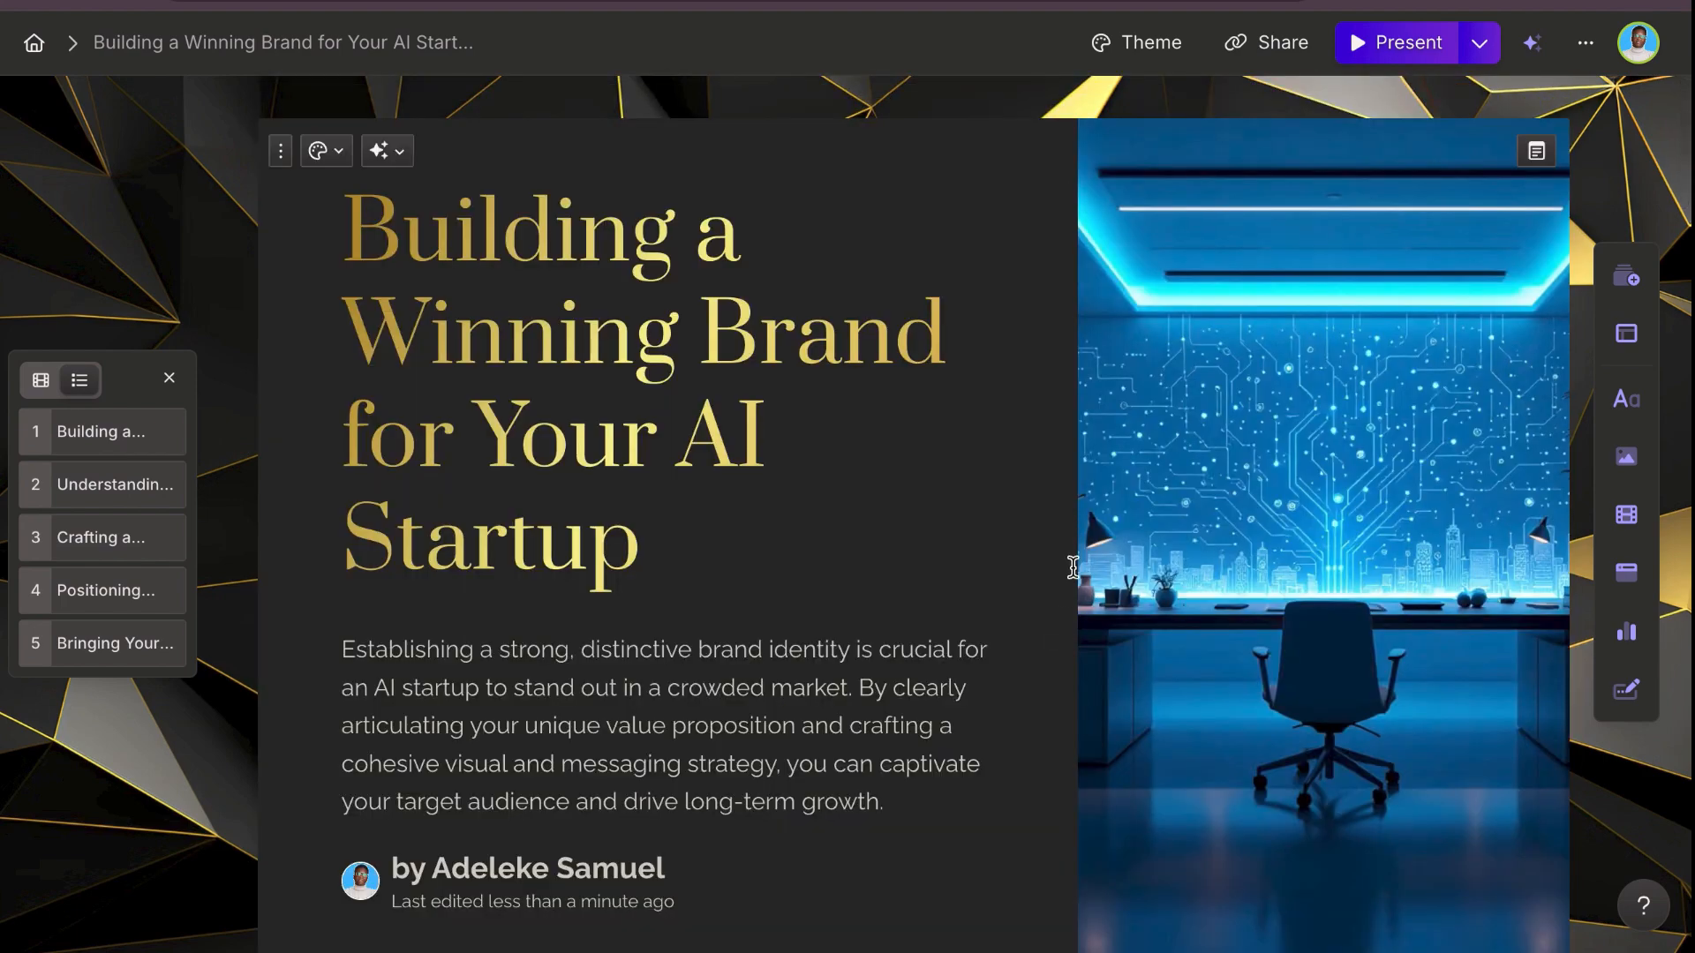
pyautogui.scroll(-20, 1072, 589)
pyautogui.scroll(4, 1072, 593)
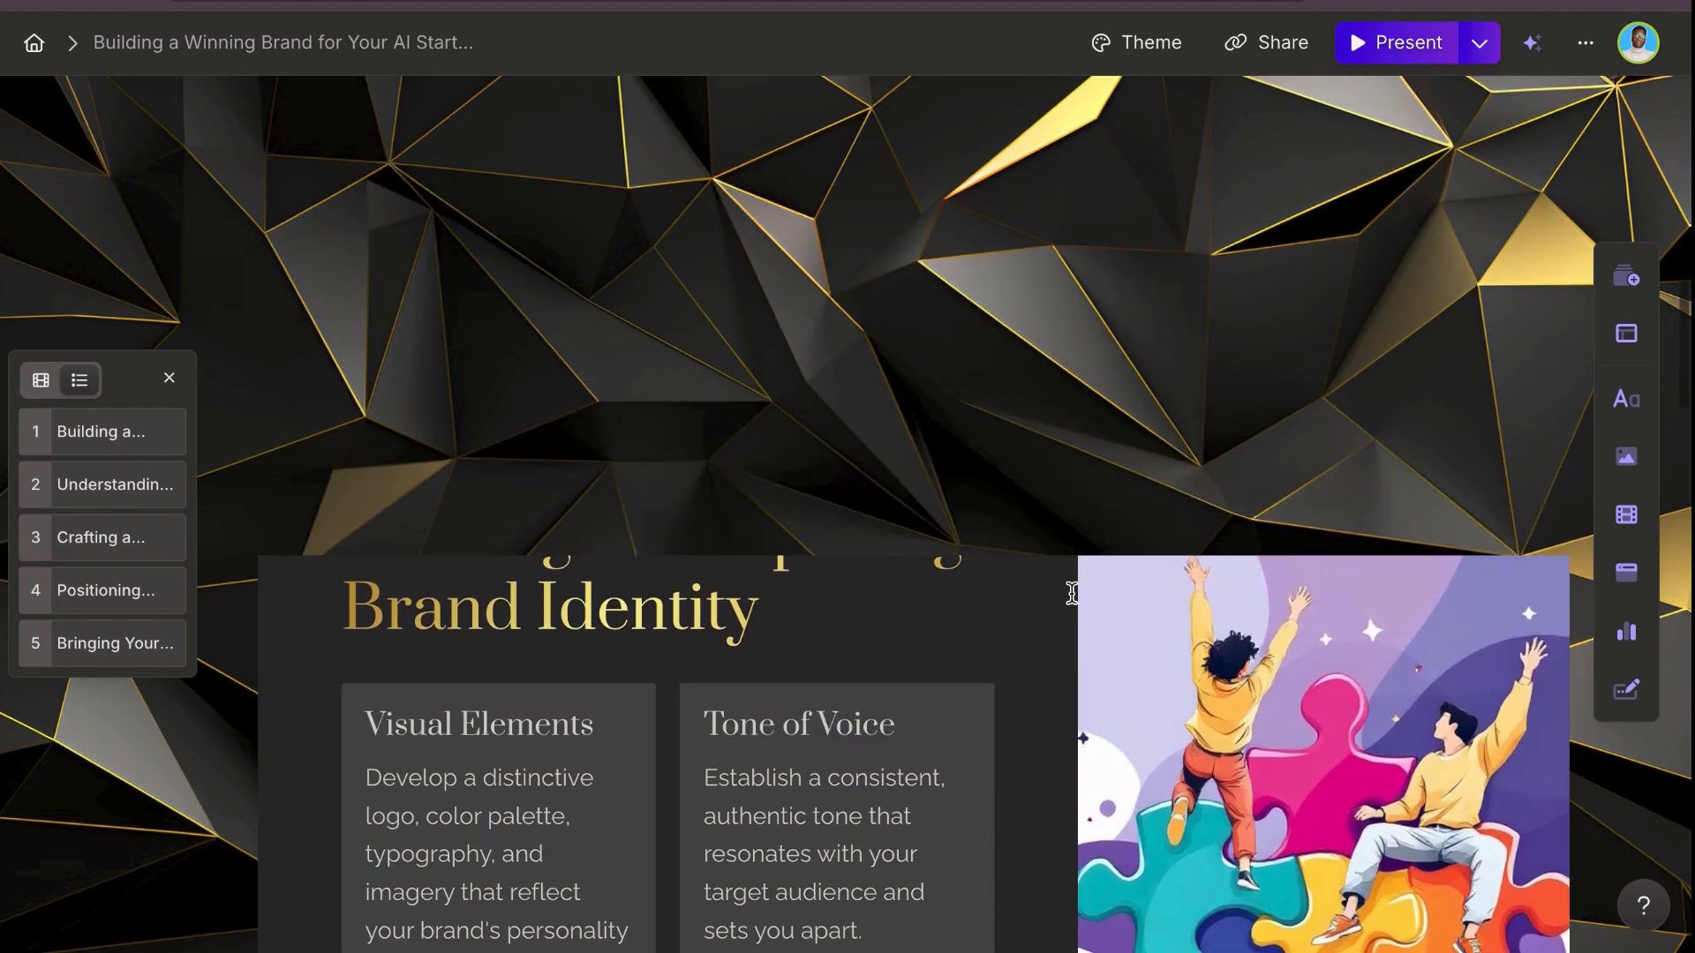
pyautogui.scroll(-5, 1072, 593)
pyautogui.scroll(-15, 1072, 594)
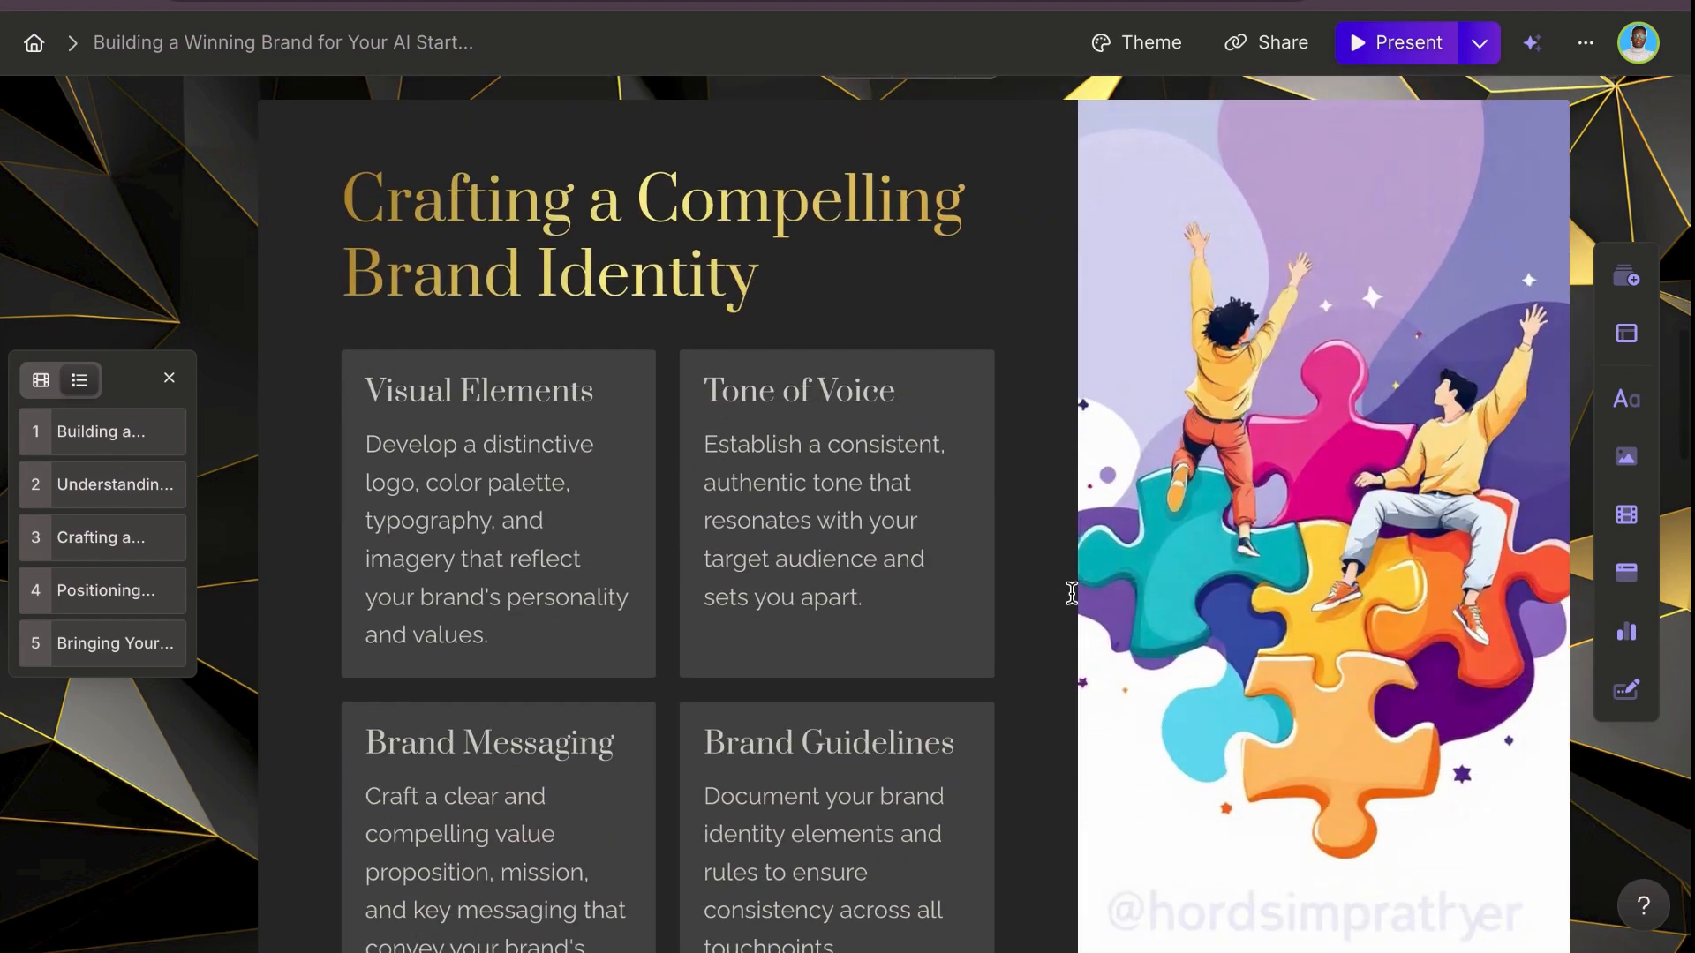
pyautogui.scroll(2, 1072, 593)
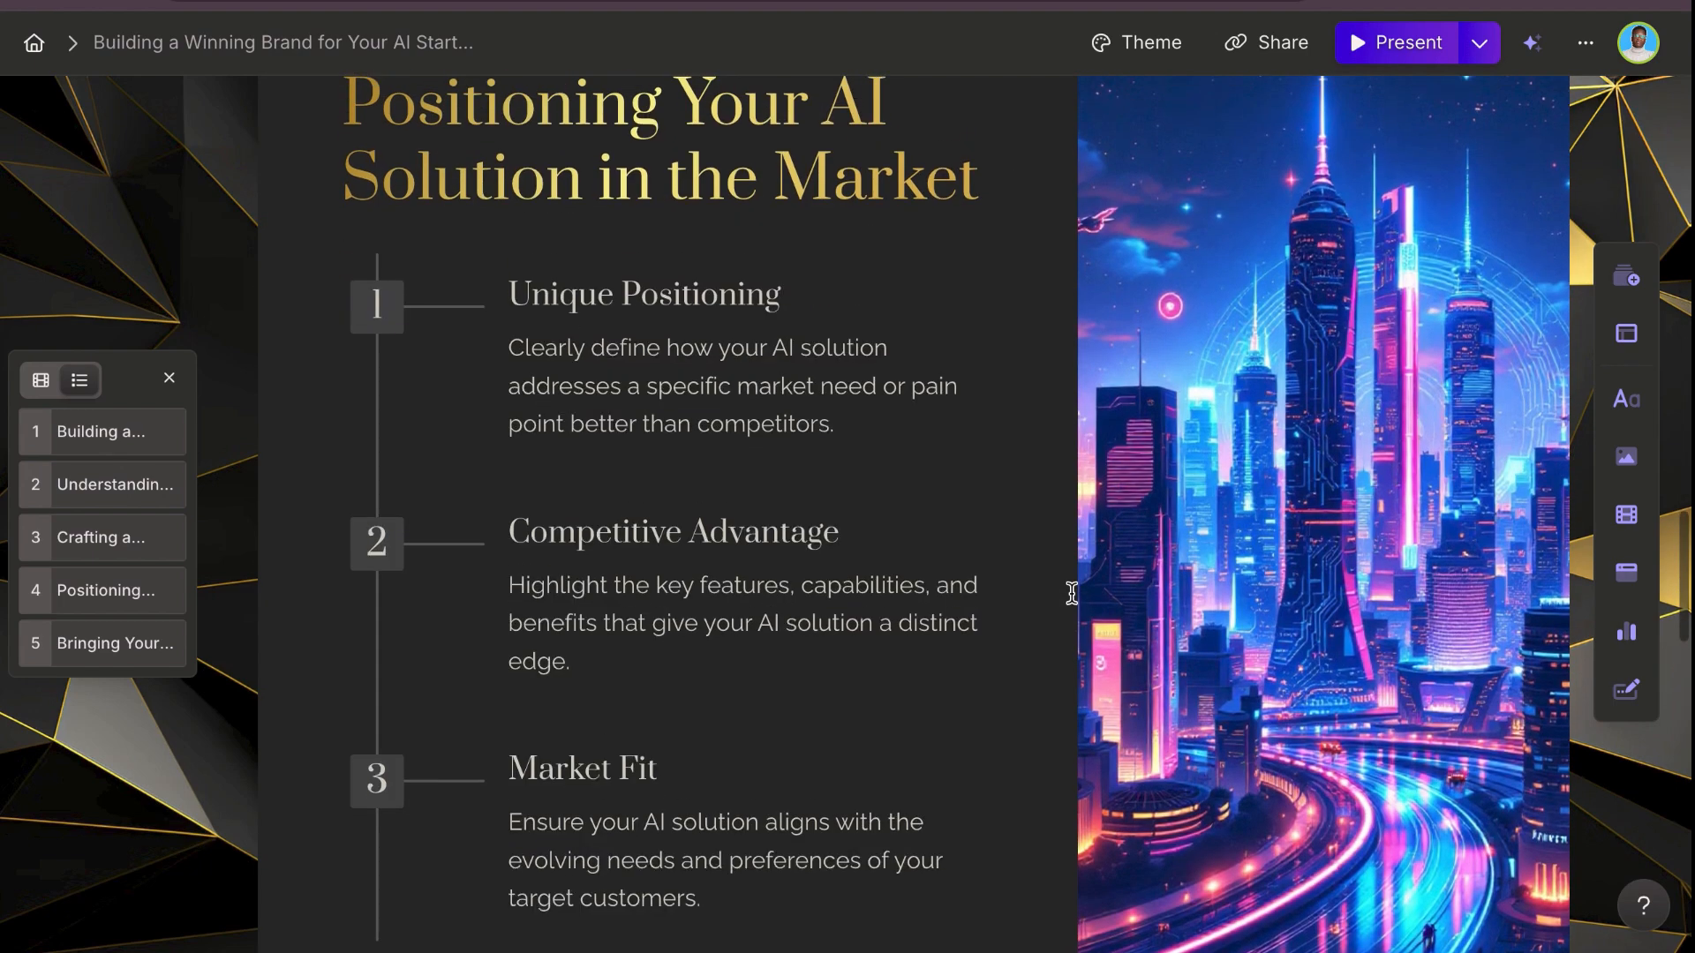
pyautogui.scroll(-10, 1071, 593)
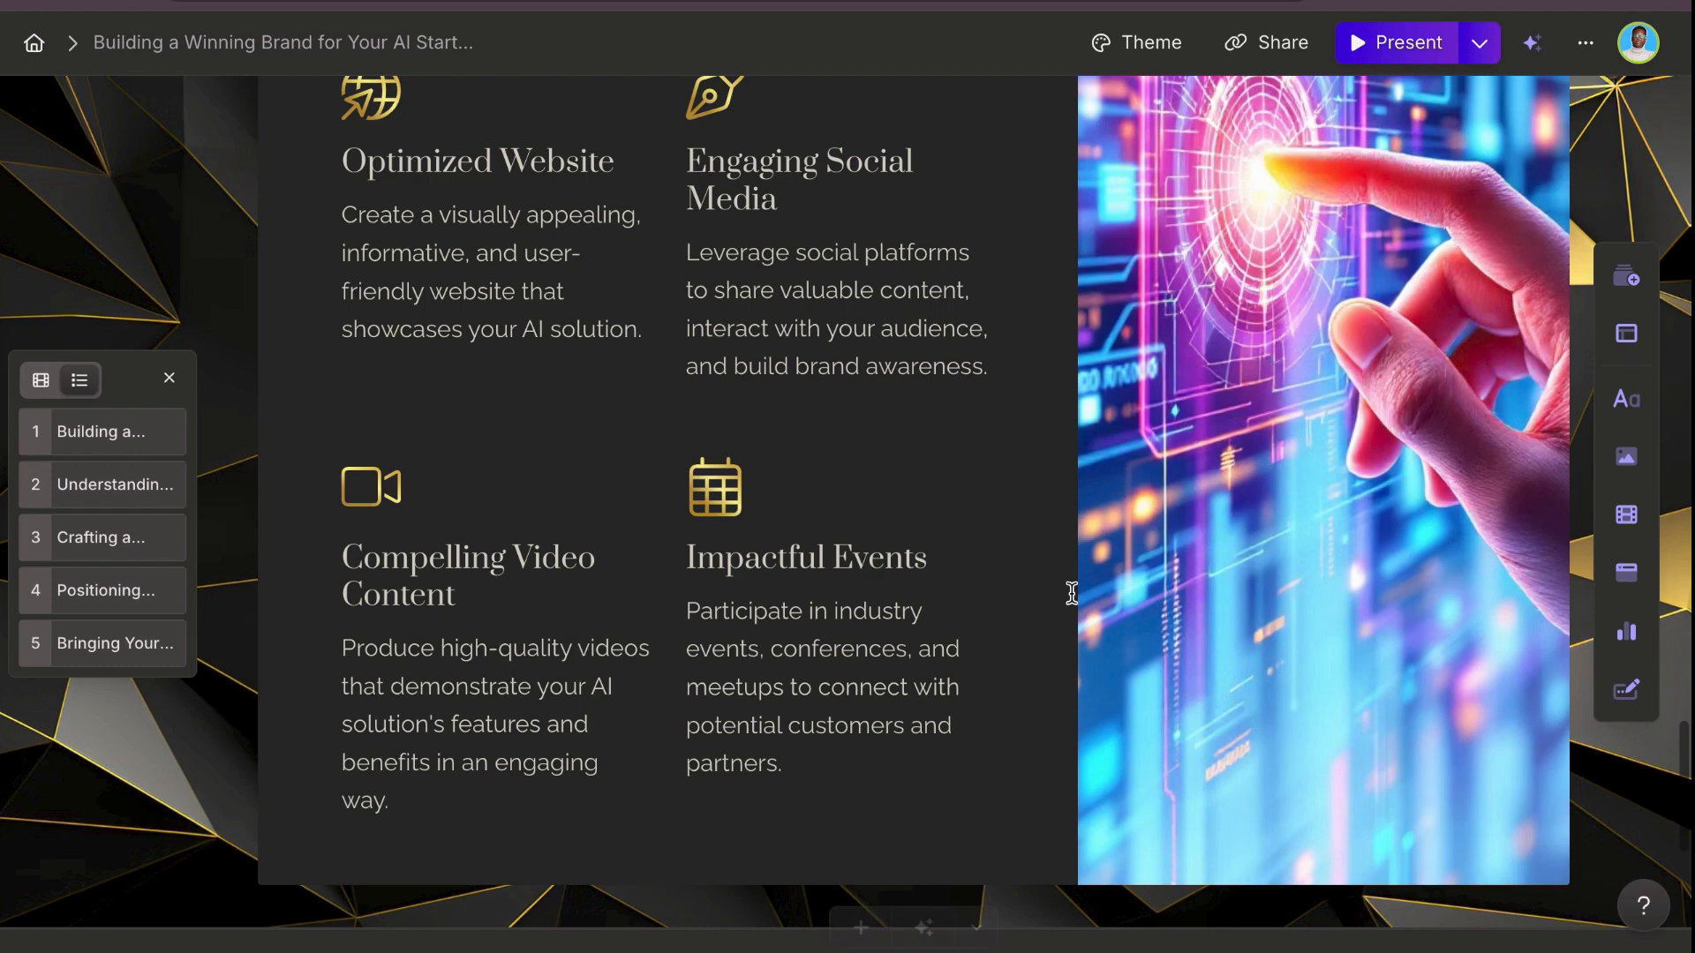
pyautogui.scroll(2, 1072, 594)
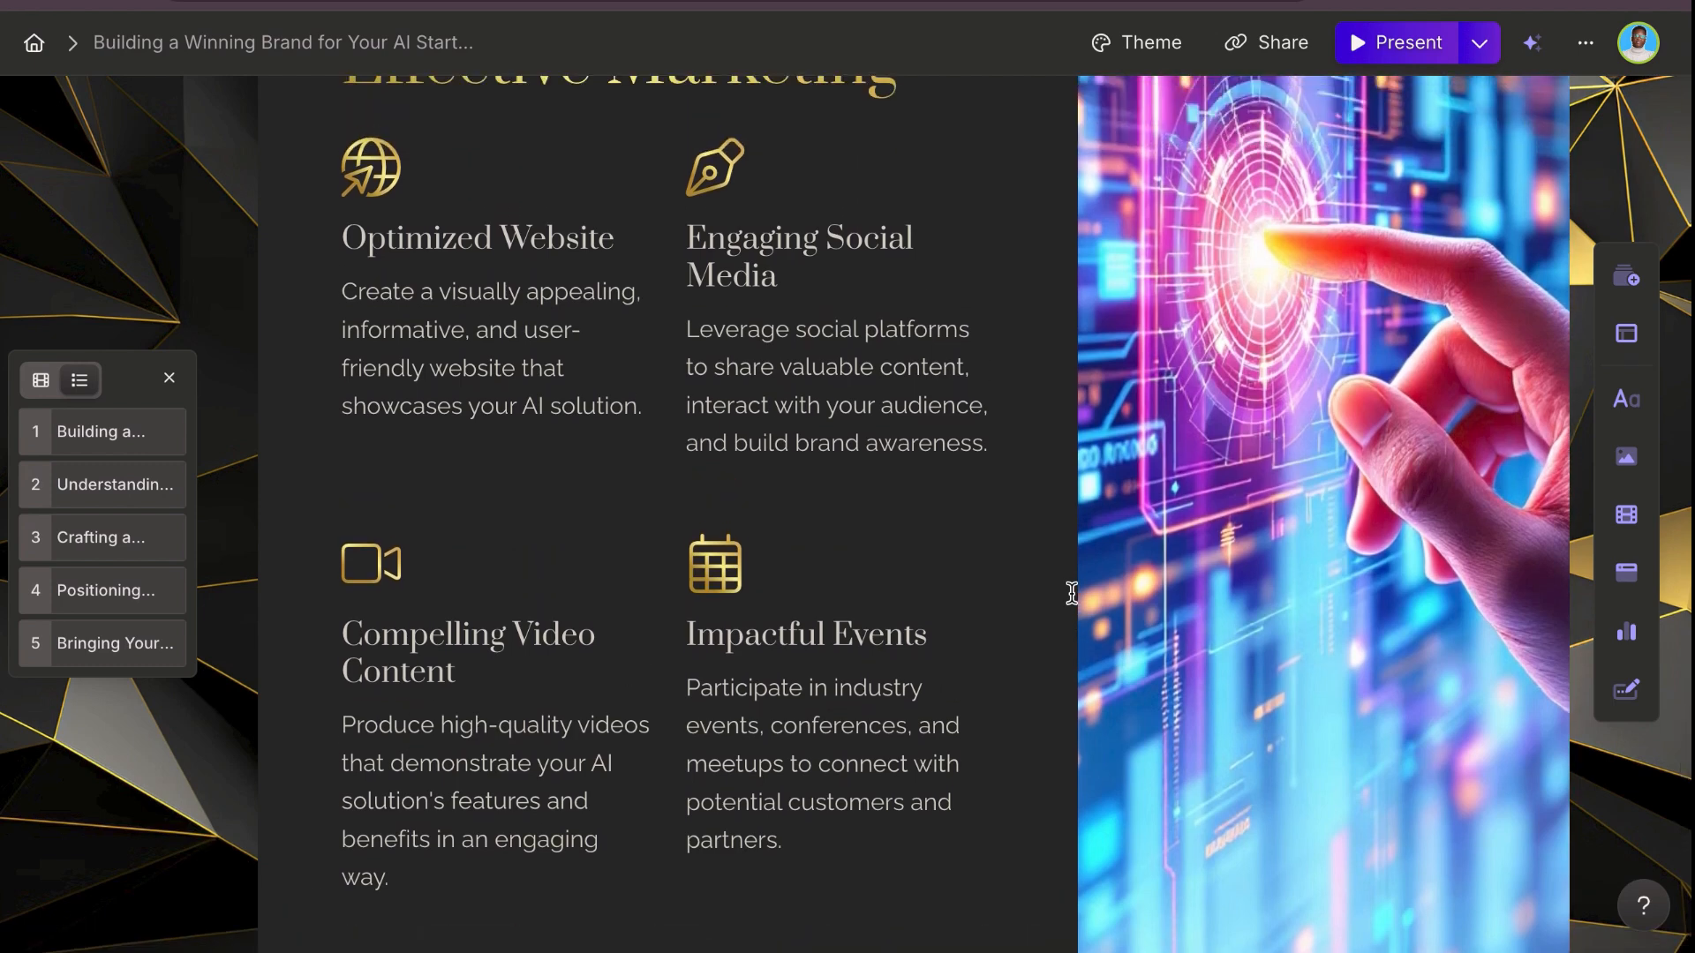
pyautogui.scroll(4, 1072, 593)
pyautogui.scroll(1, 1072, 593)
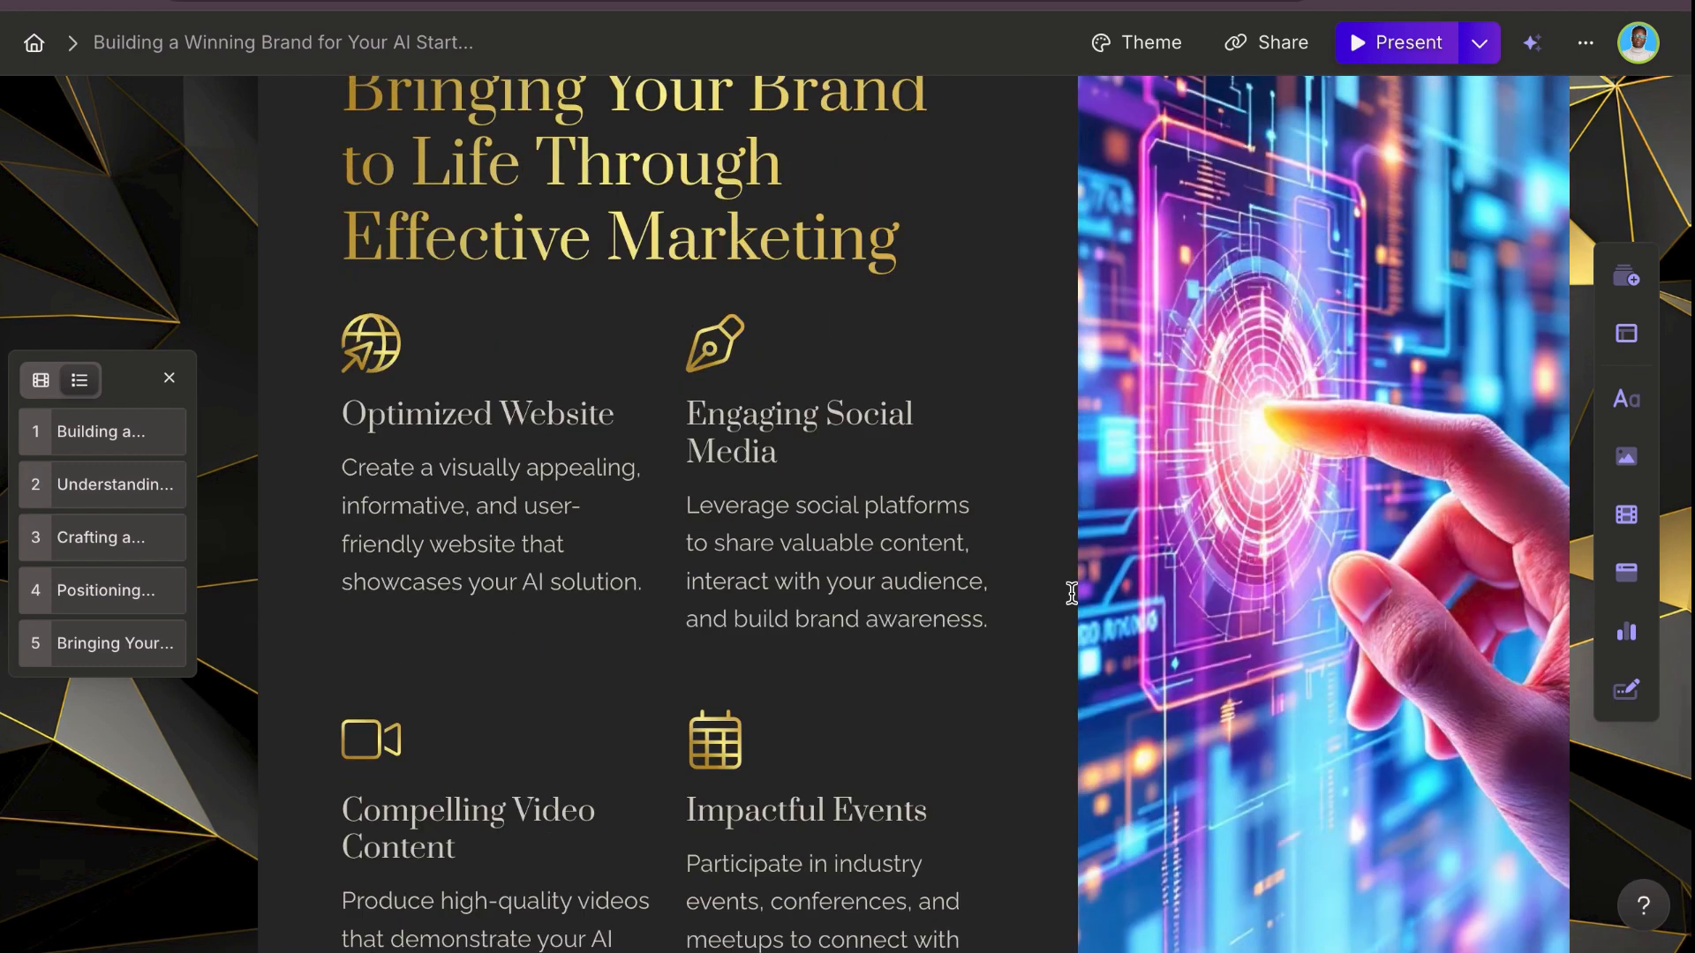
pyautogui.scroll(2, 1071, 594)
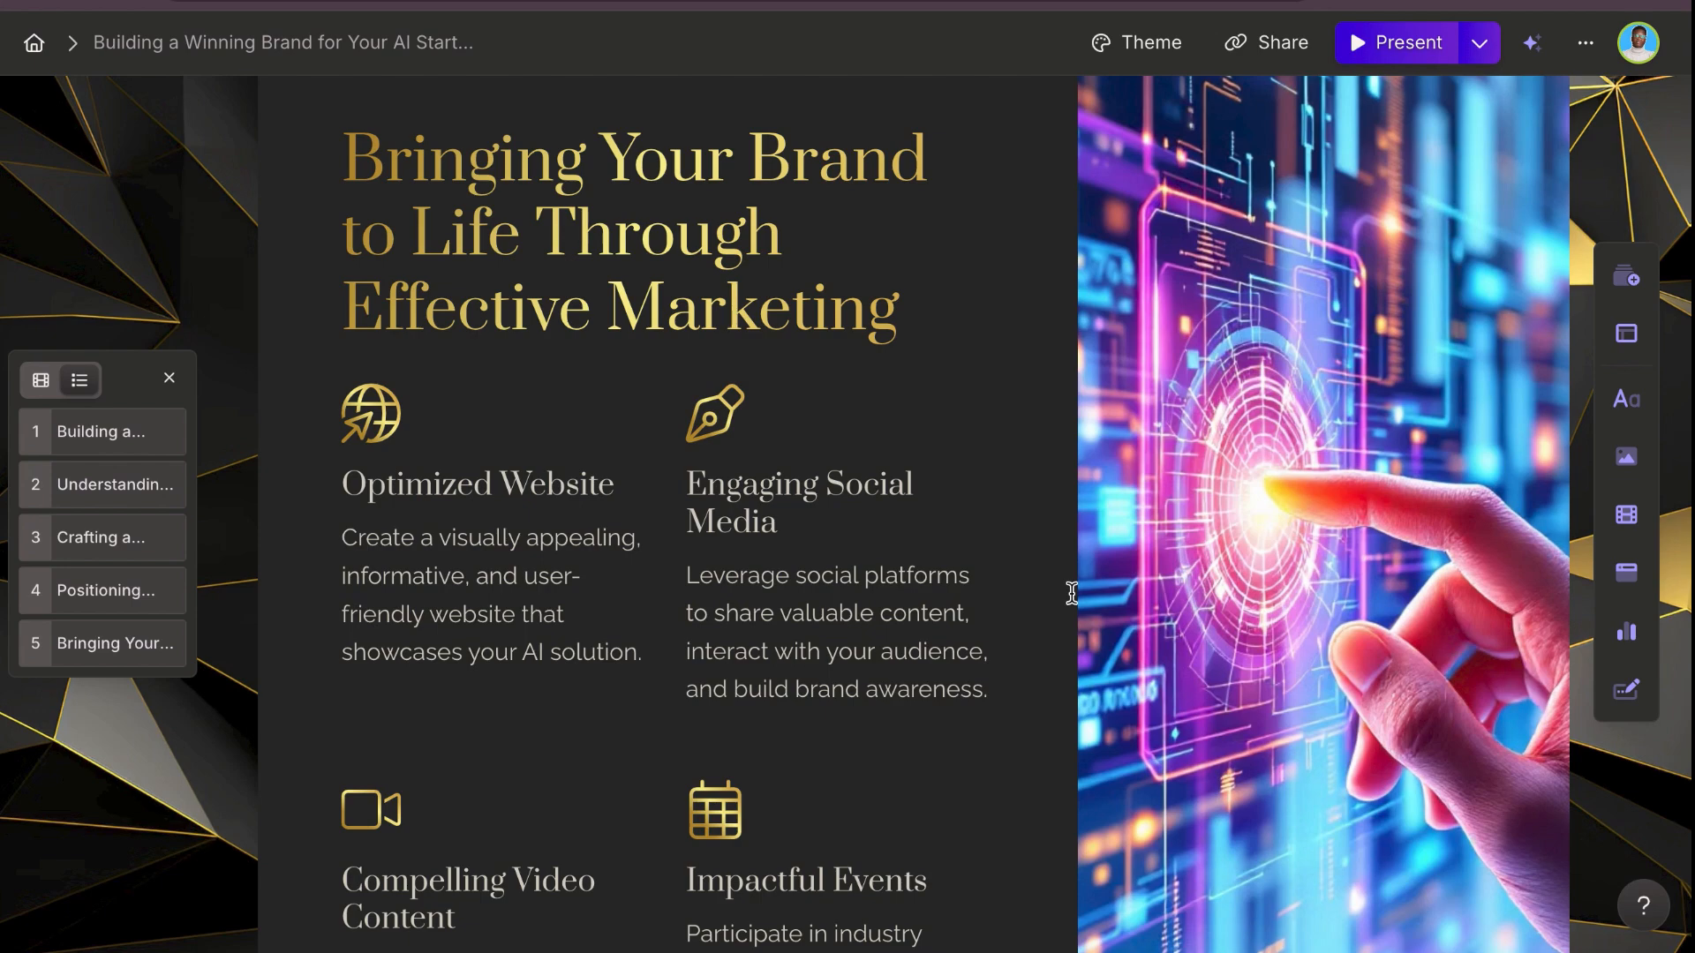
pyautogui.scroll(20, 1071, 594)
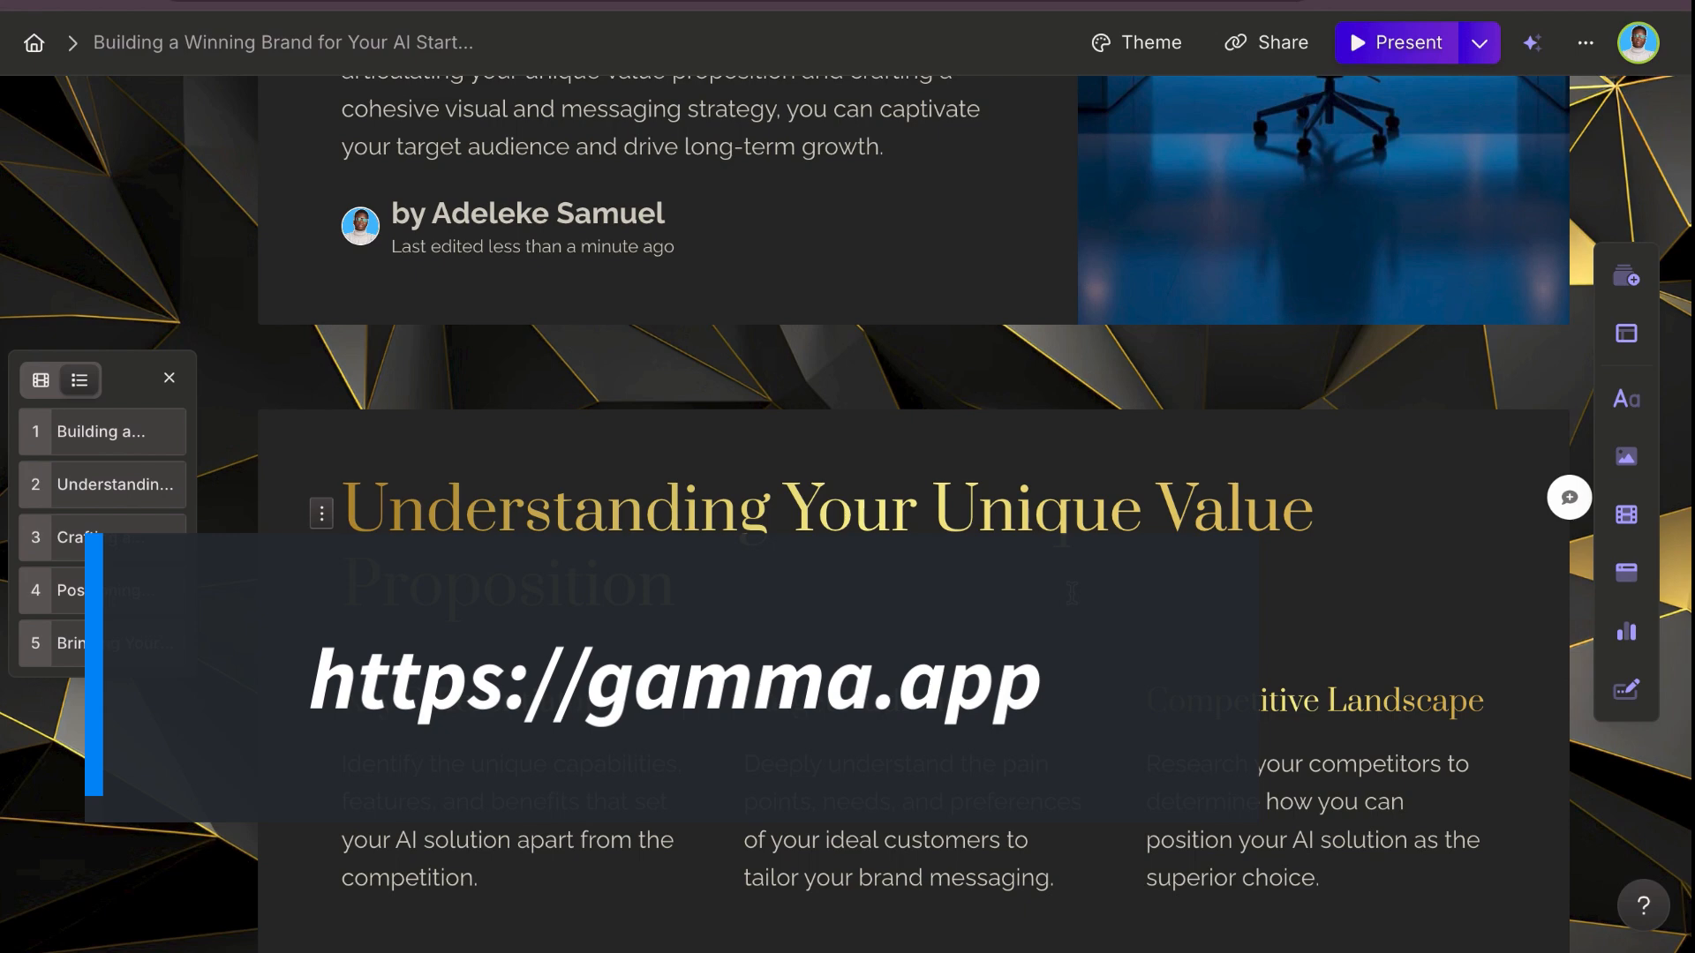
pyautogui.scroll(7, 1072, 594)
pyautogui.scroll(-15, 1072, 593)
pyautogui.scroll(4, 1072, 593)
pyautogui.scroll(-1, 1072, 593)
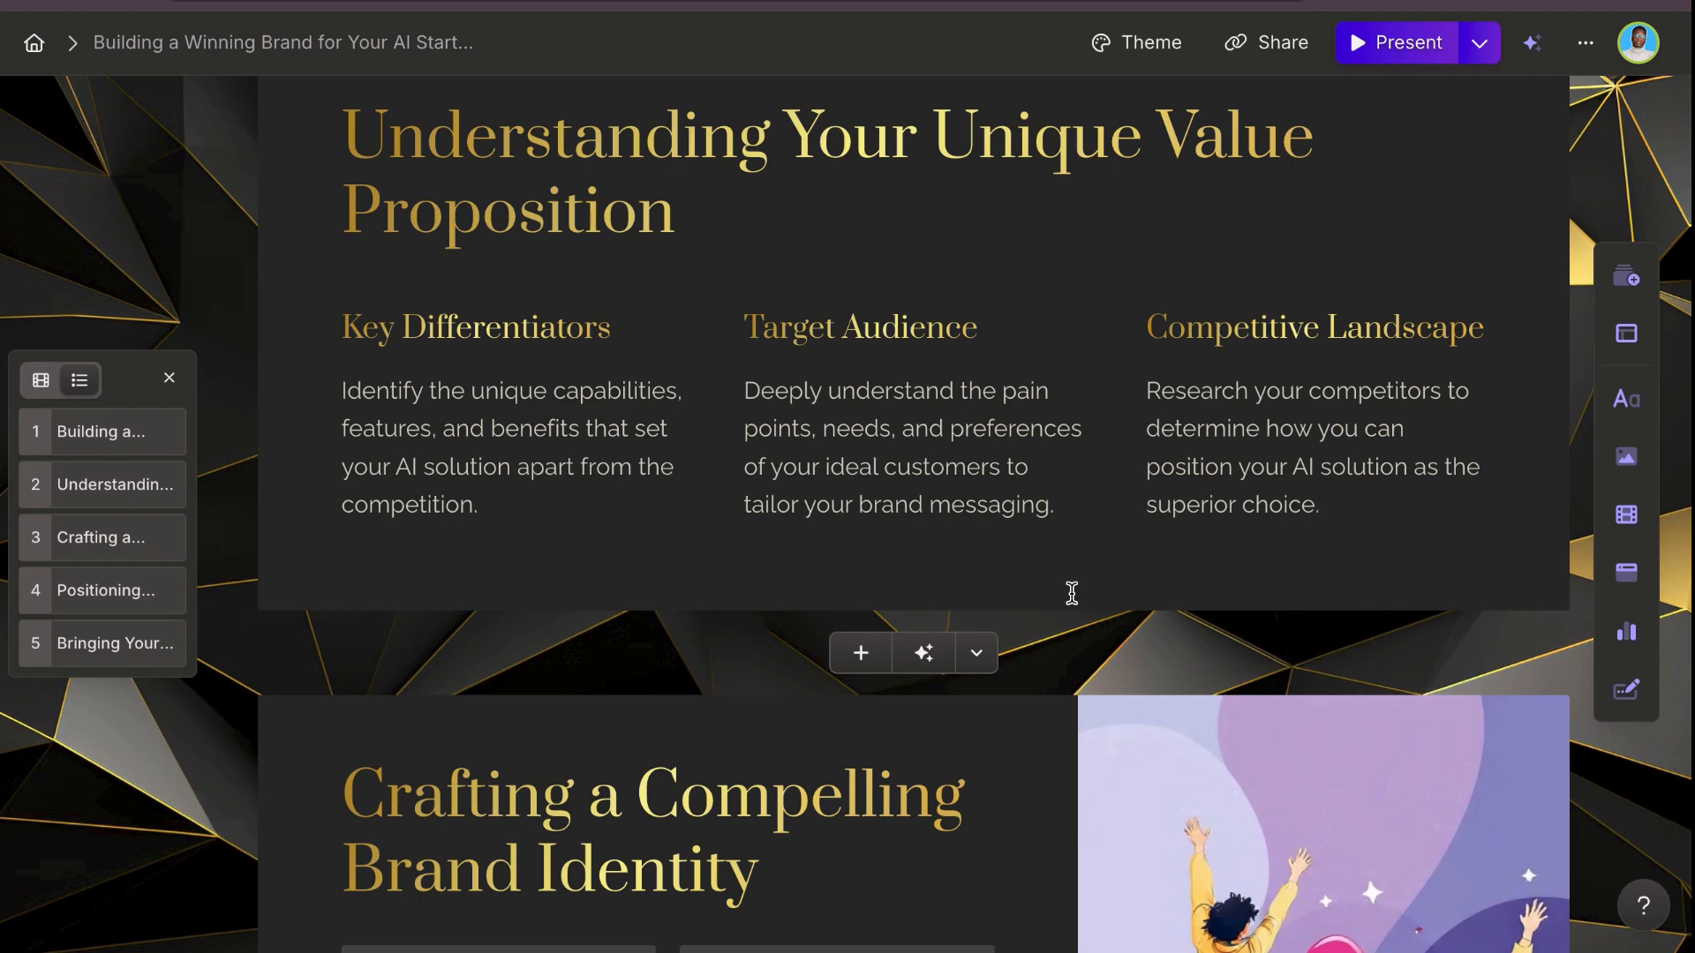
pyautogui.scroll(-12, 1072, 593)
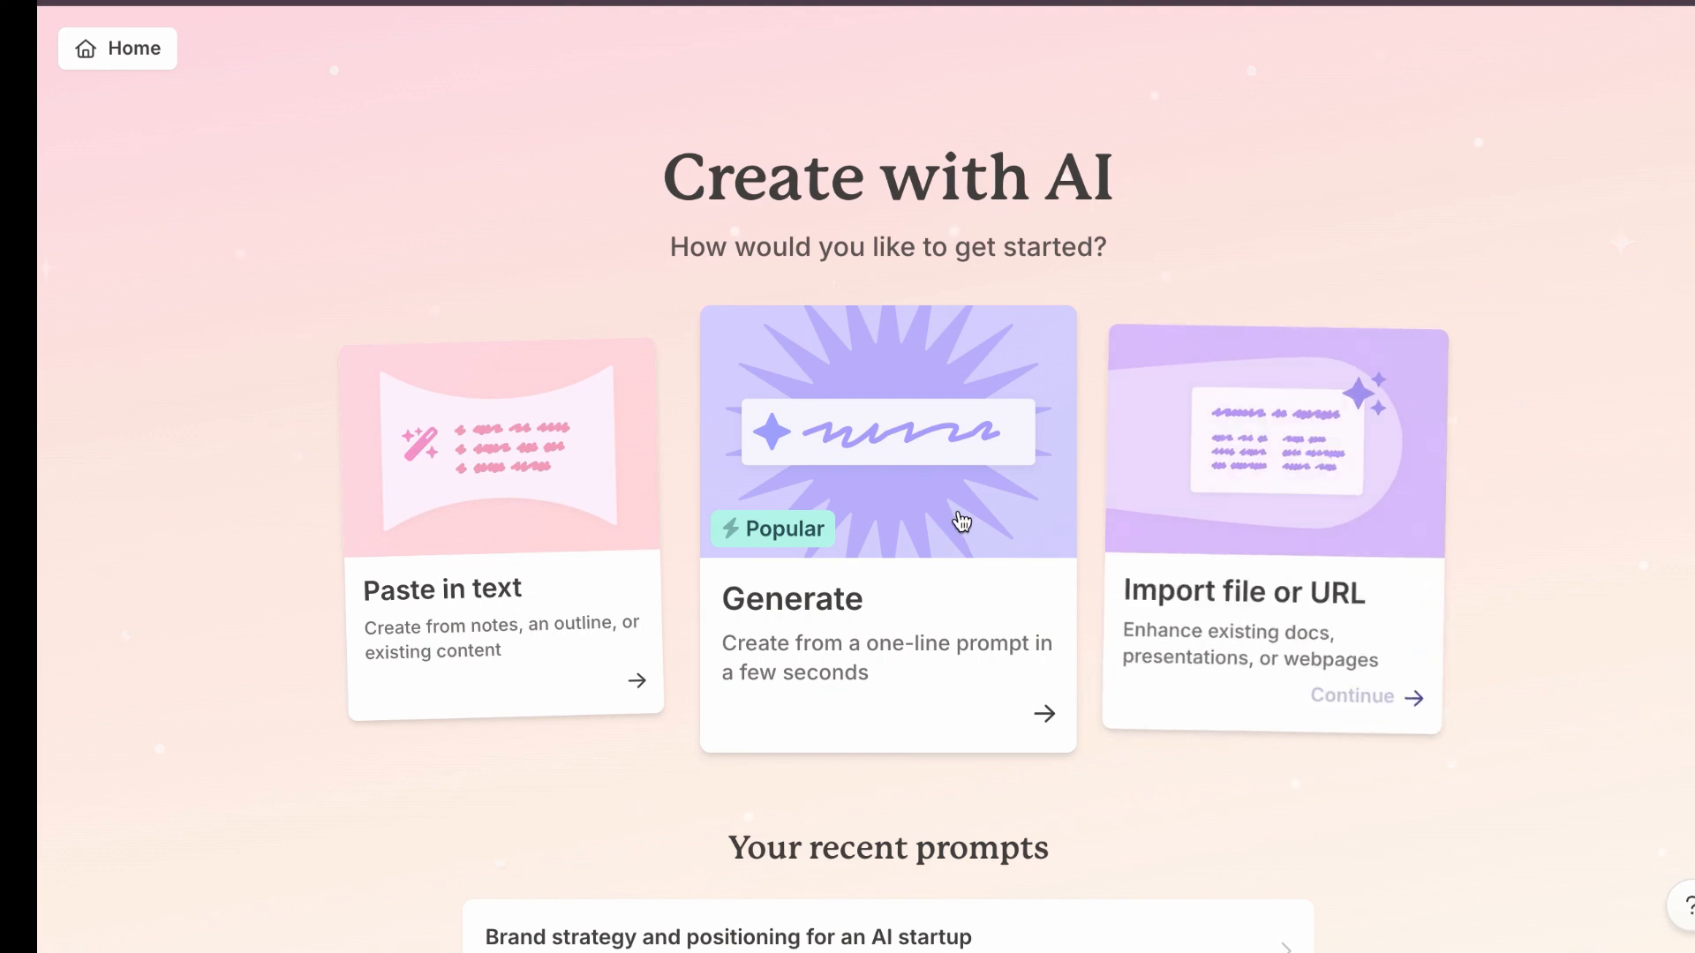
# Step: Choose pasting in text as the way to create a new presentation with AI
pyautogui.click(519, 594)
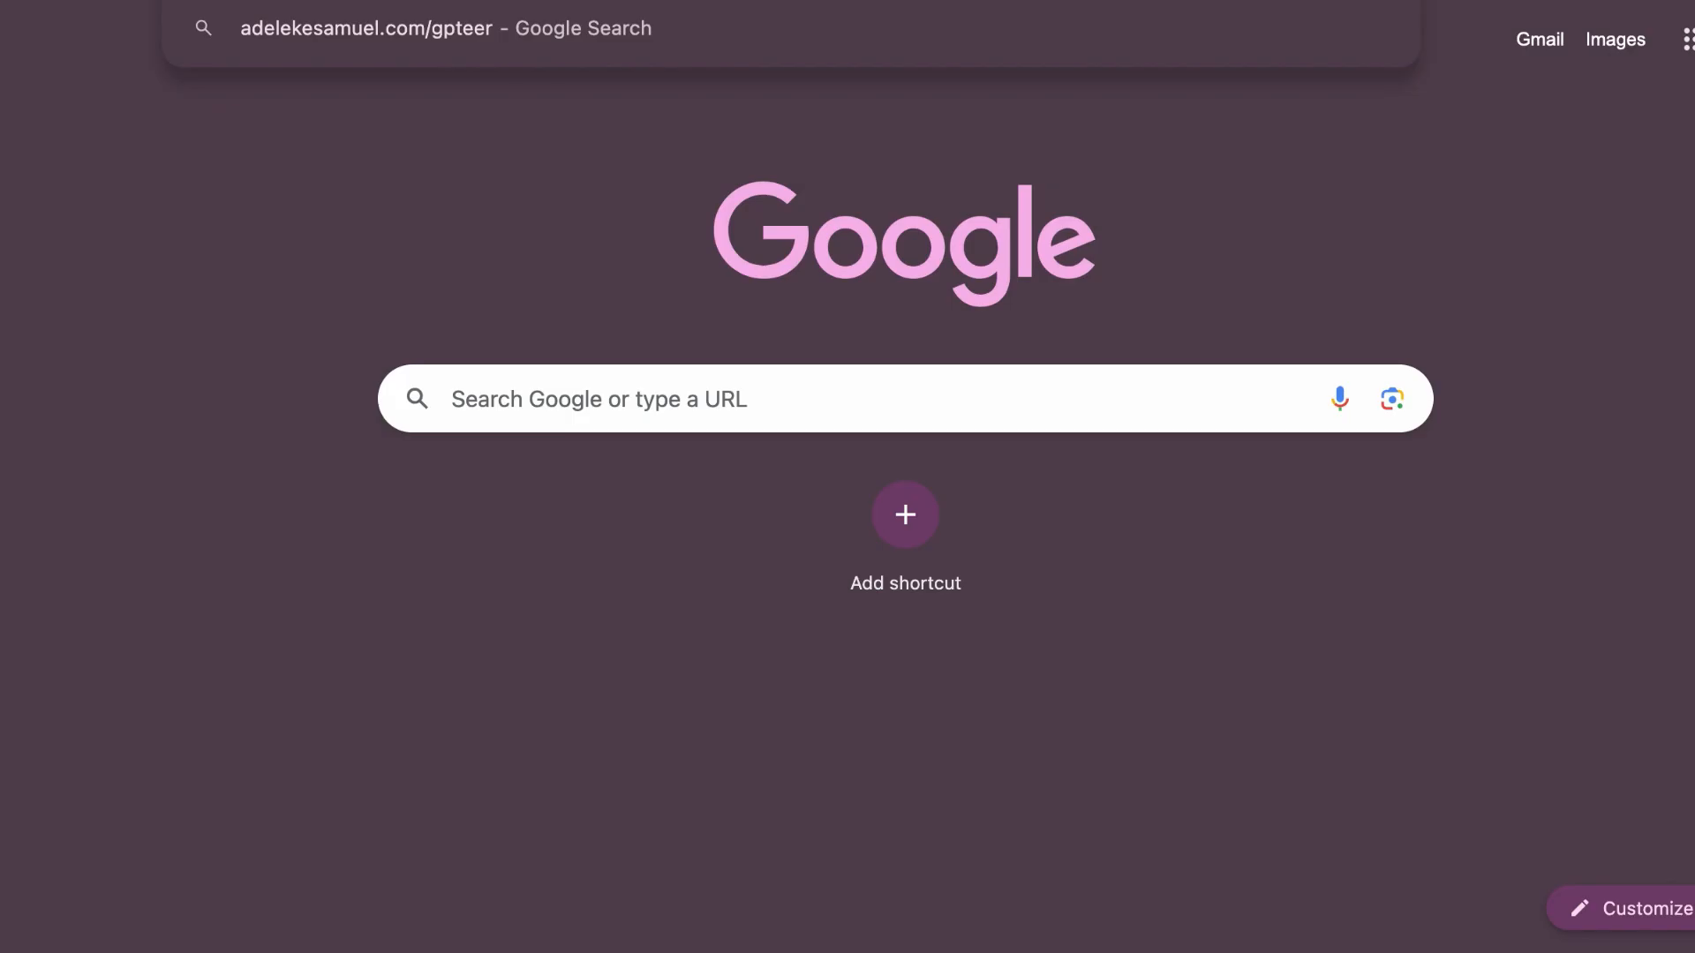
# Step: Switch to the GPTeer assistant in ChatGPT and start a new task for an investor pitch deck on "Ariya", an AI-driven companionship solution for lonely old people
pyautogui.press('Return')
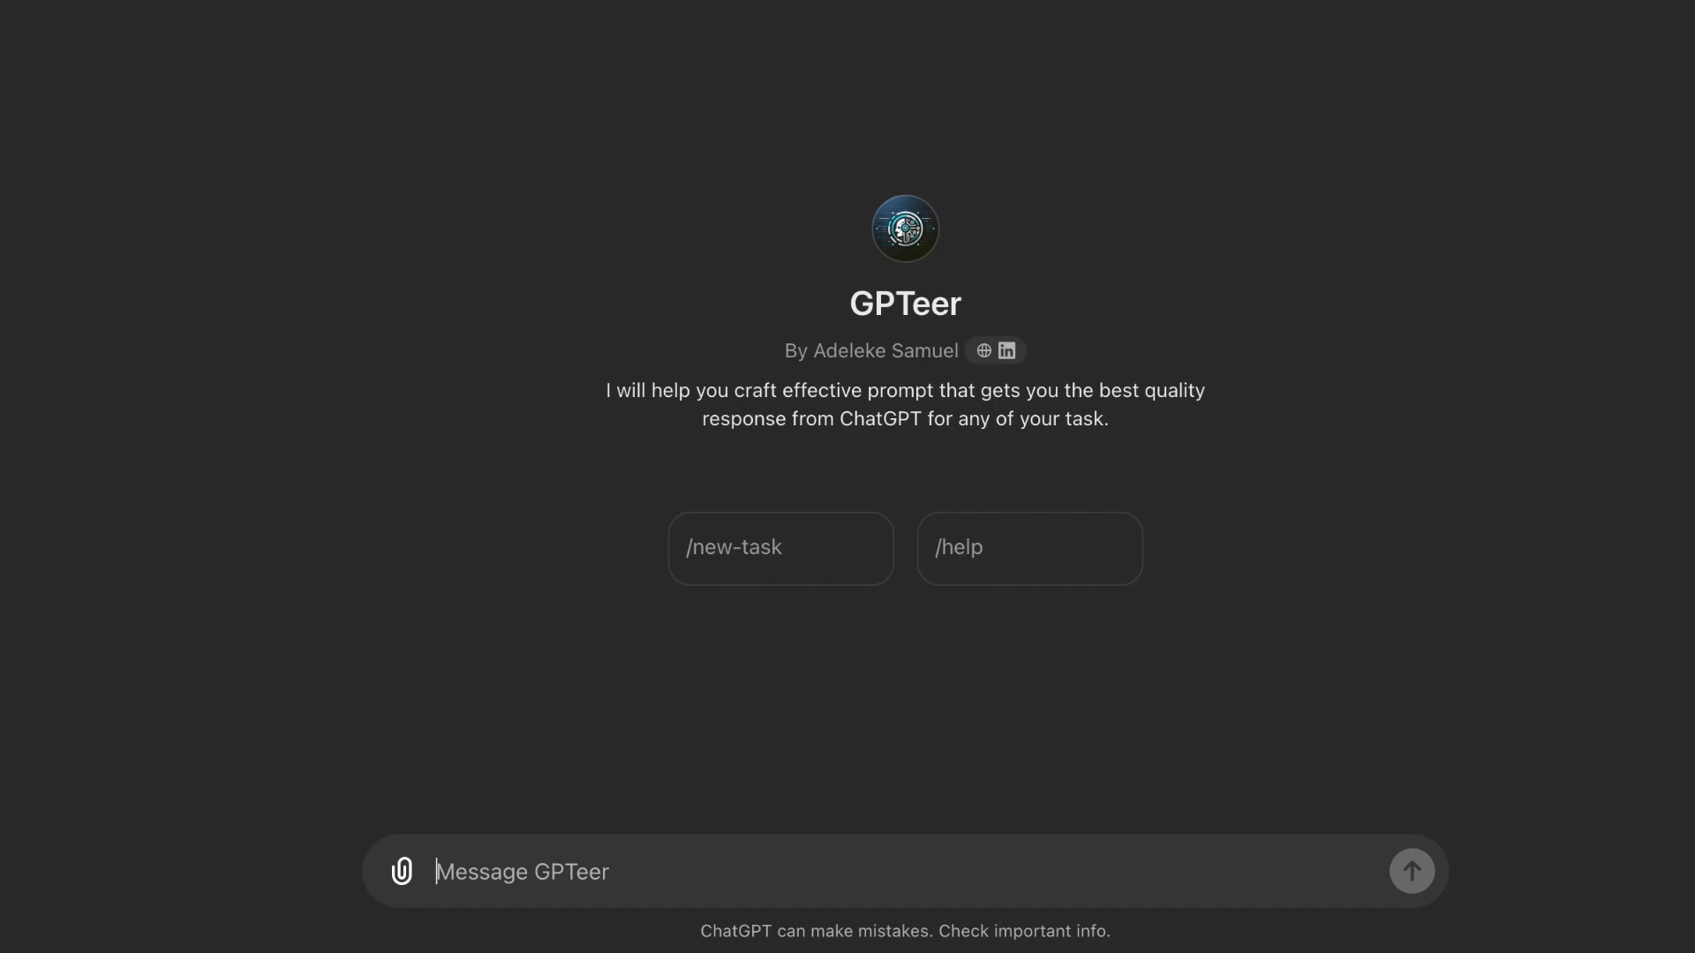
pyautogui.click(761, 545)
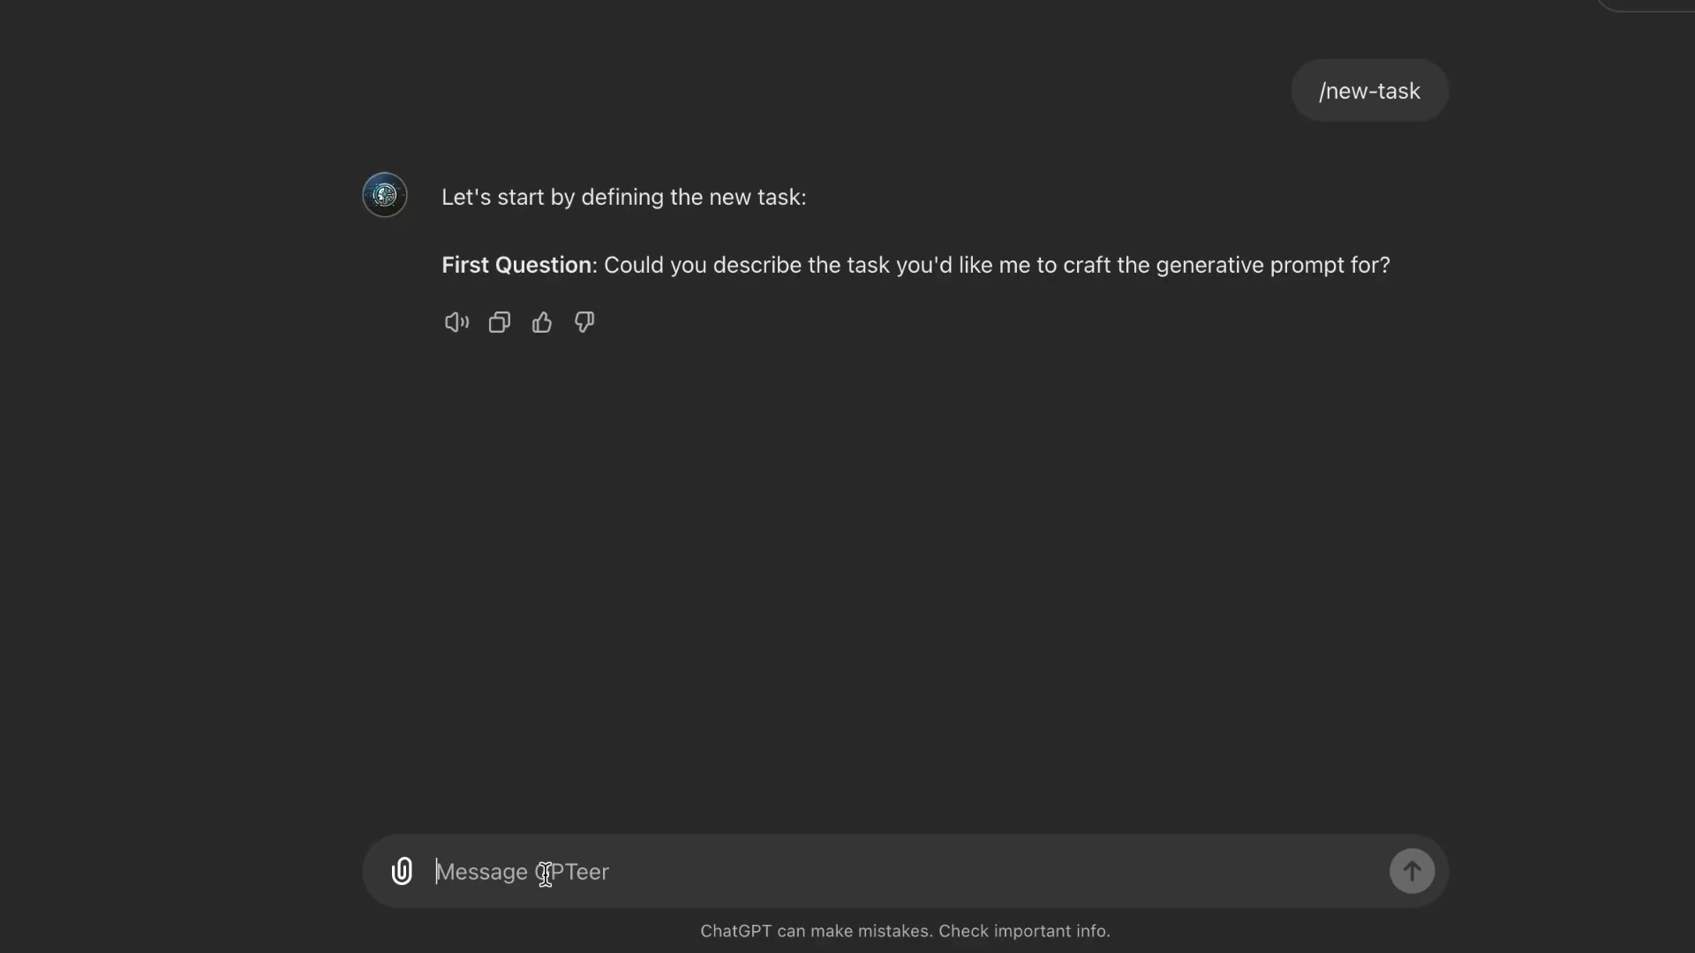
pyautogui.write('I need to create a pitch deck to present to potential investors for a tech startup called "Ariya" , an AI-driven solution that provides companionship for old people that are lonely.')
pyautogui.press('Return')
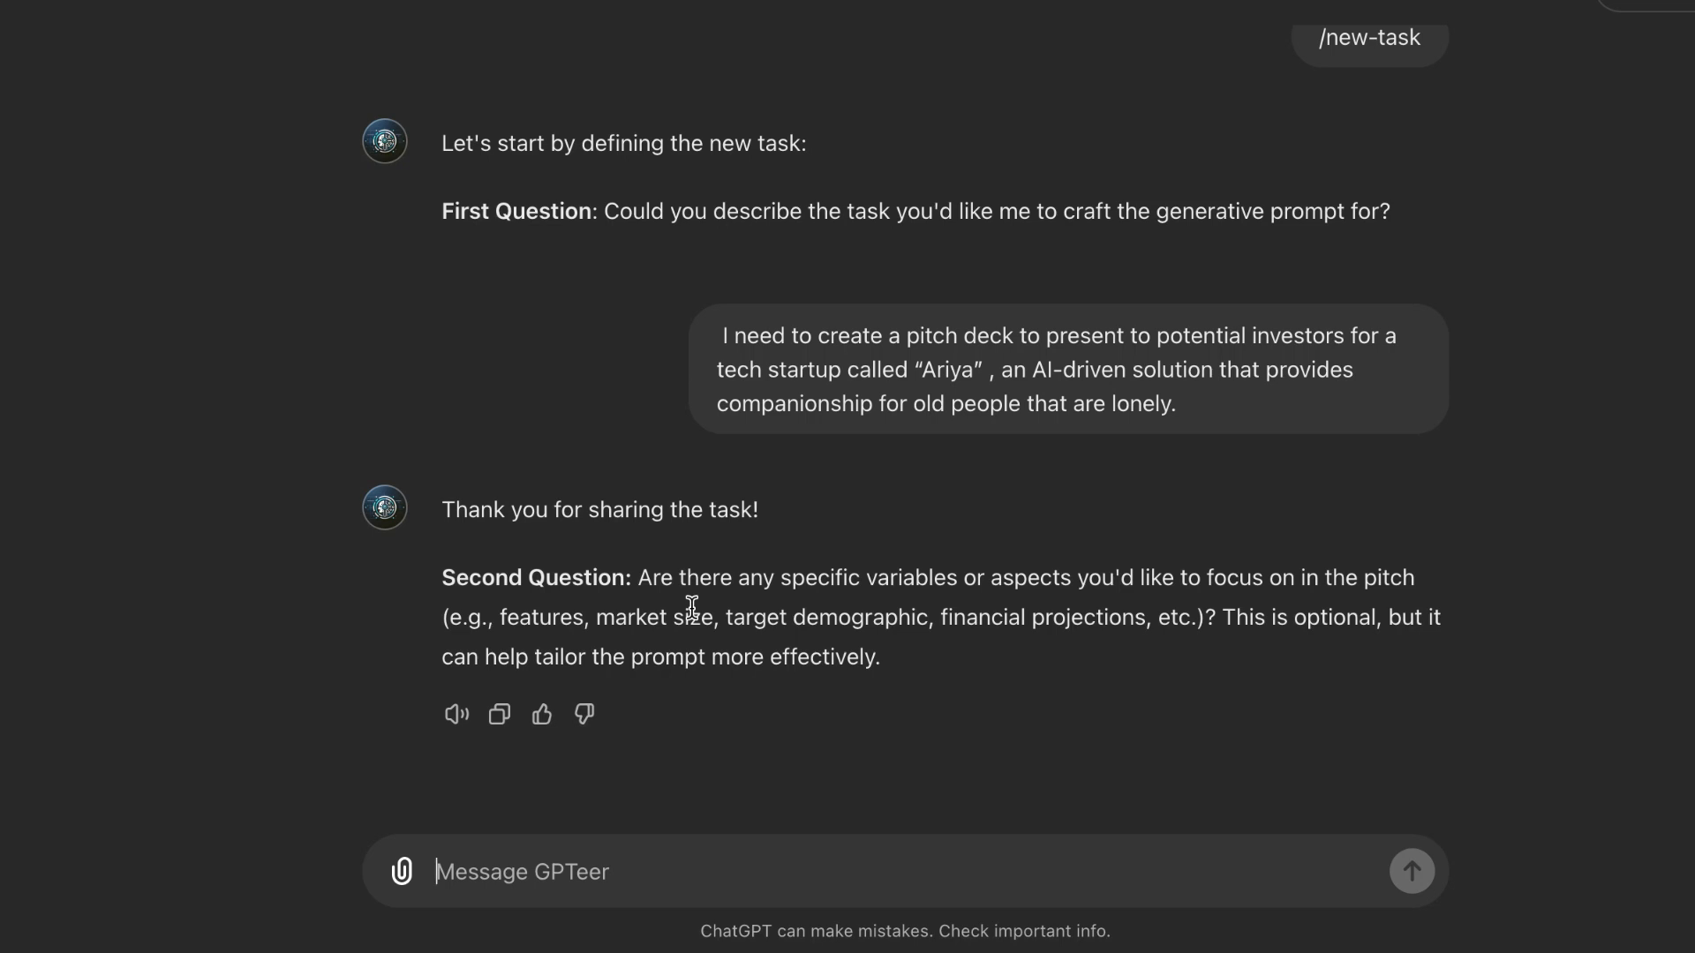
# Step: Answer the second question by requesting a professional, visionary tone focused on the technology's future impact and a deck of around 10 slides
pyautogui.write('The tone should be professional and visionary, with a focus on the future impact of the technology. The pitch deck should be around 15 slides.')
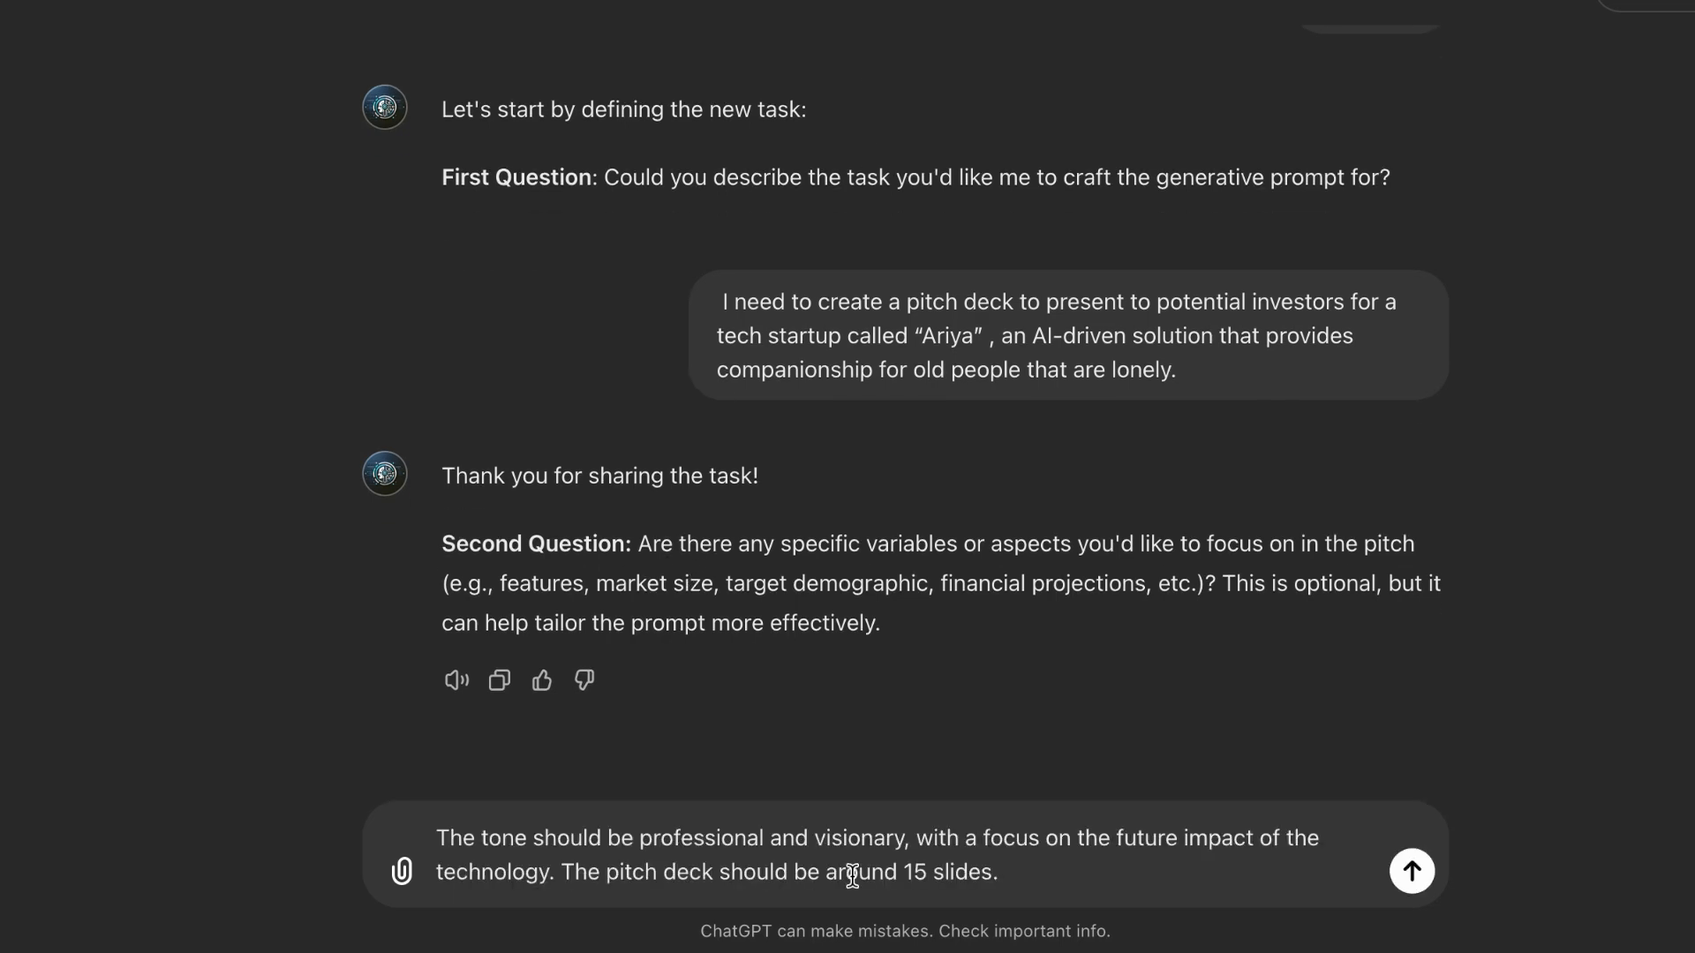
pyautogui.click(927, 872)
pyautogui.press('BackSpace')
pyautogui.write('0')
pyautogui.press('Return')
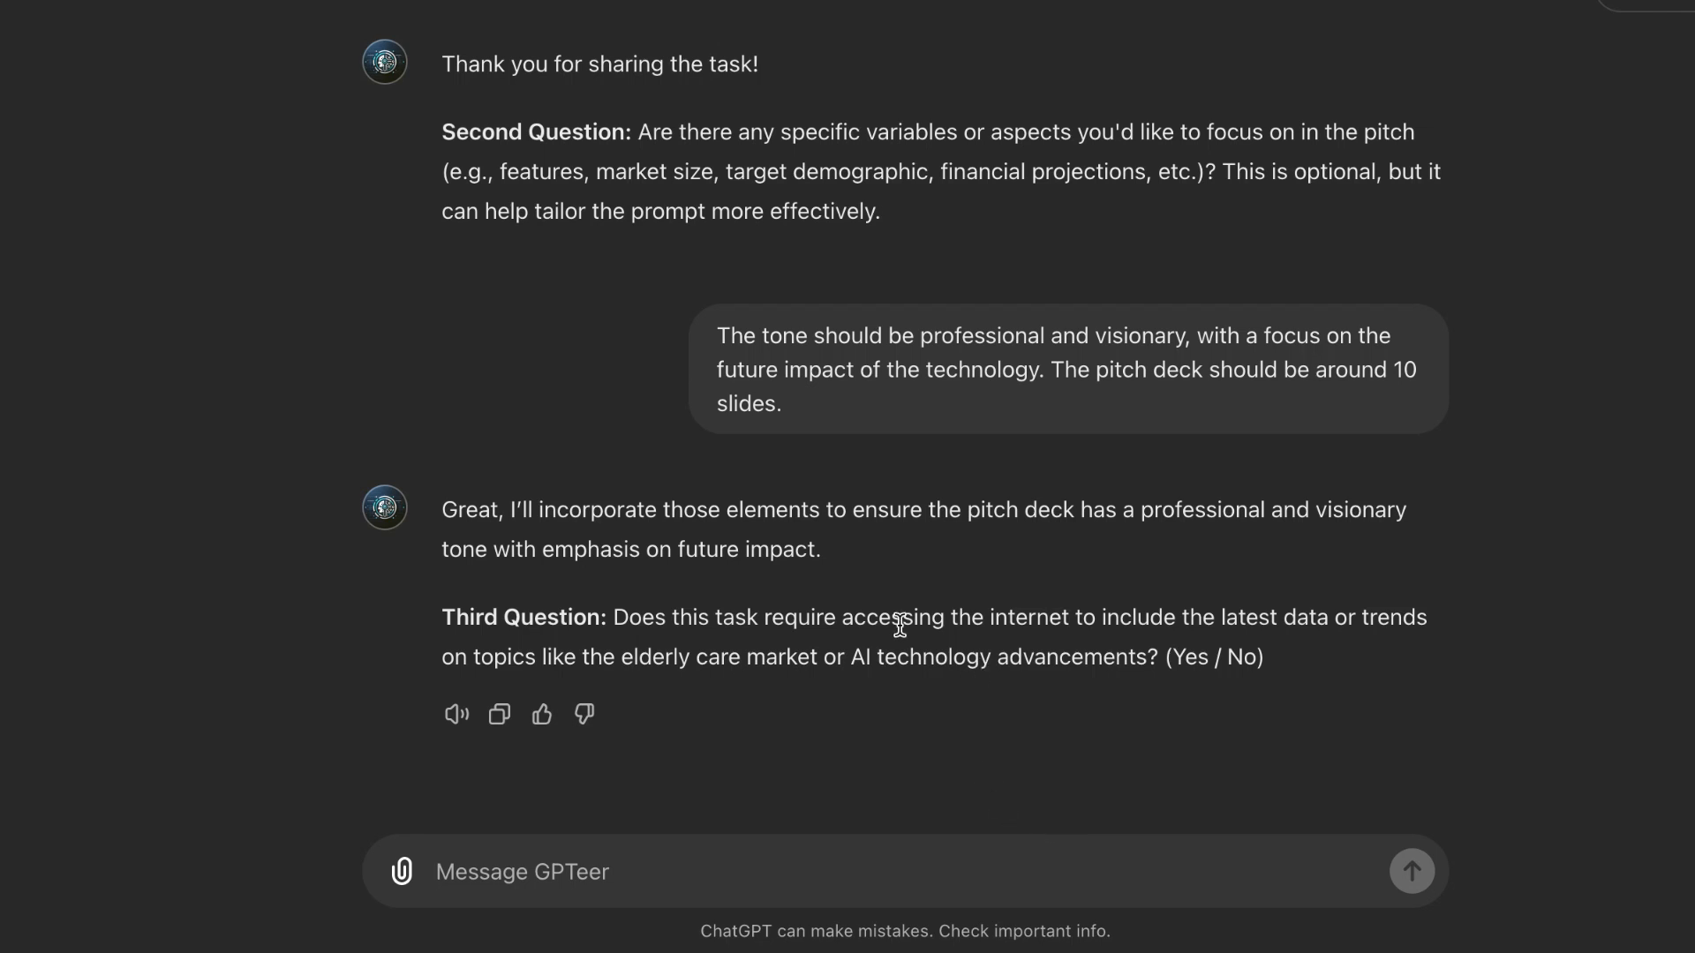
# Step: Answer "Yes" to the question about internet access for the latest data and "No" to the question about existing materials
pyautogui.write('Yes')
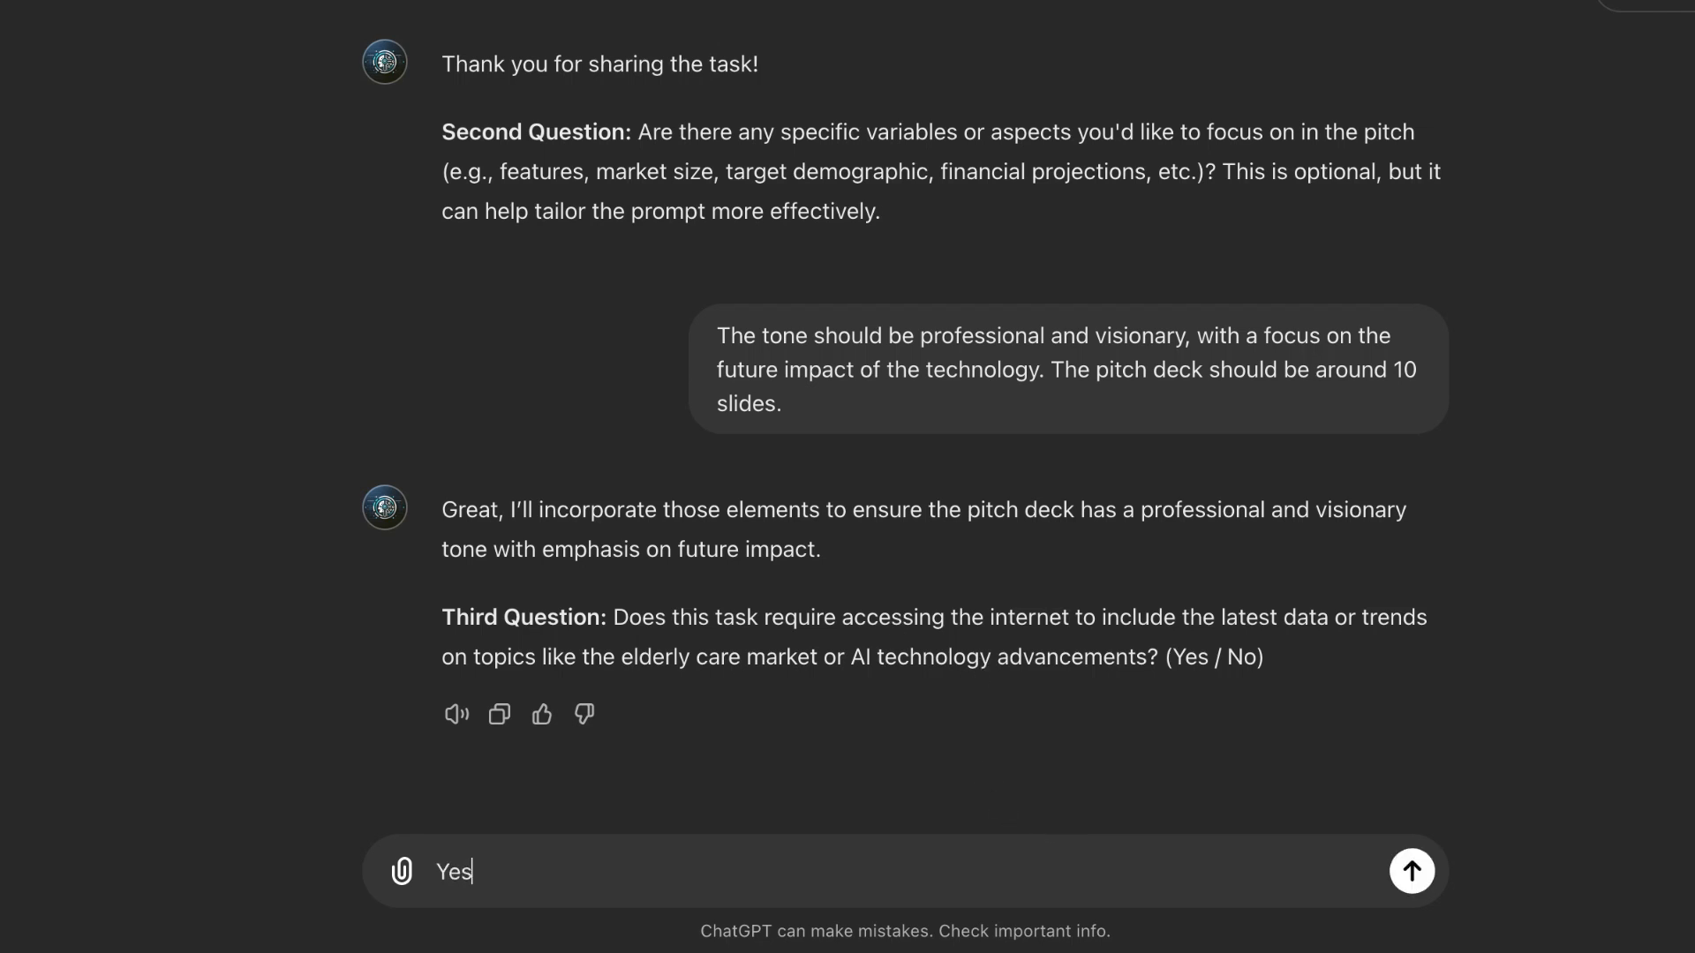
pyautogui.press('Return')
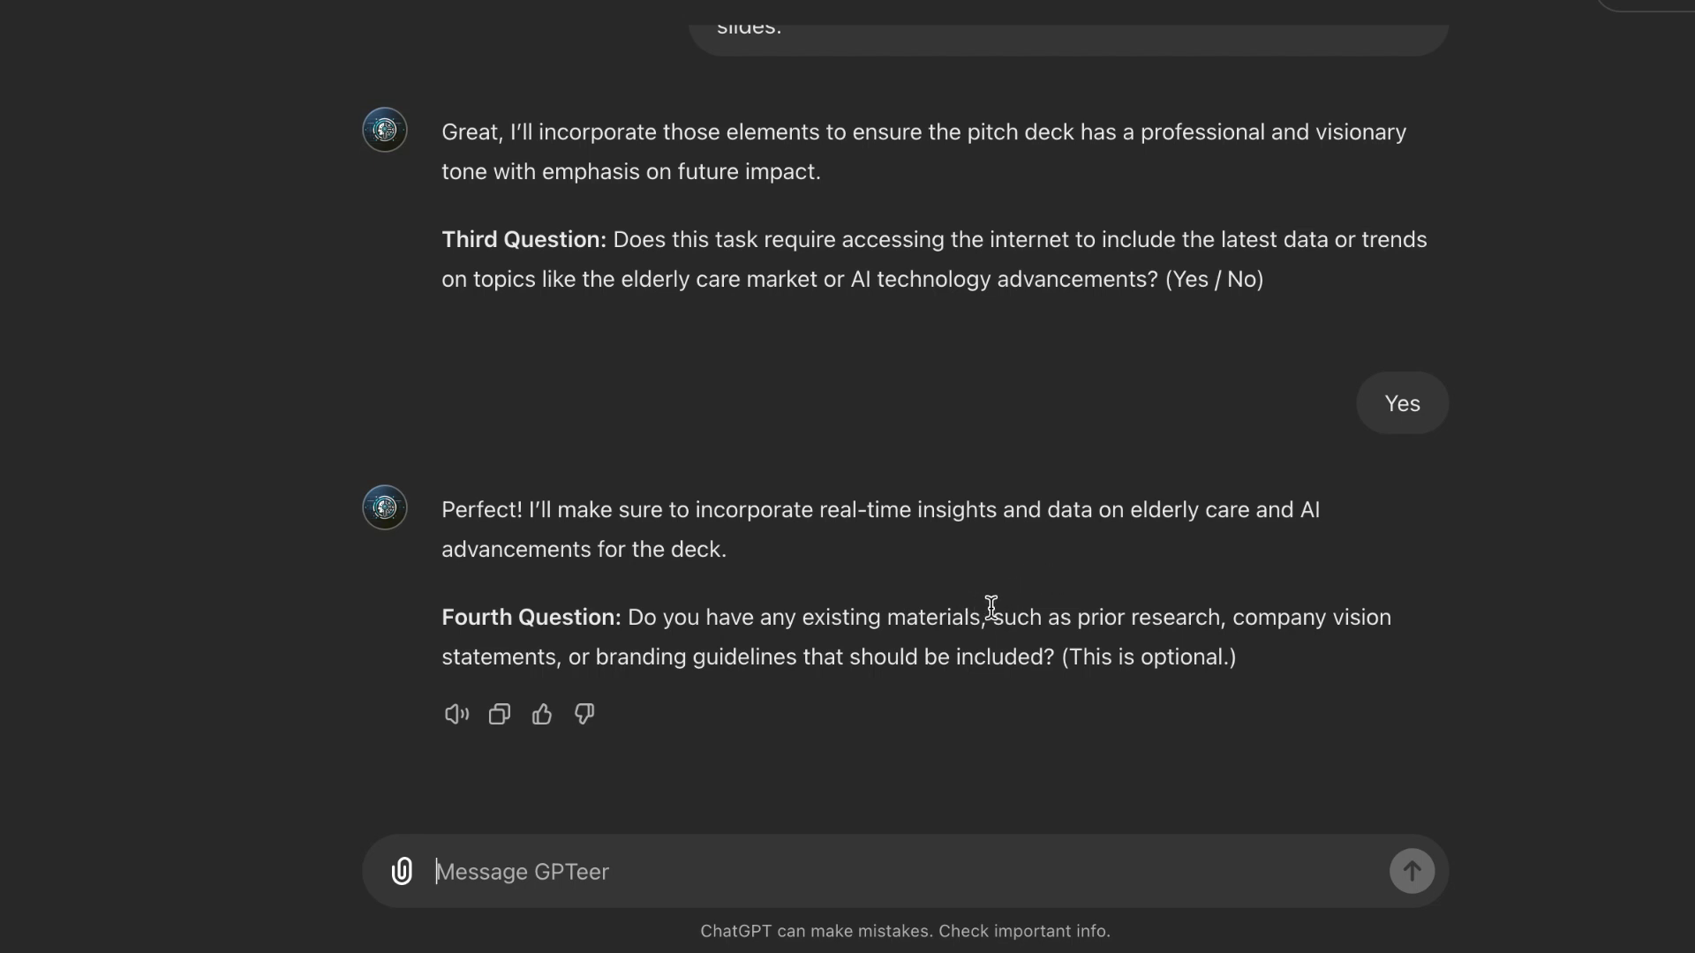
pyautogui.write('No')
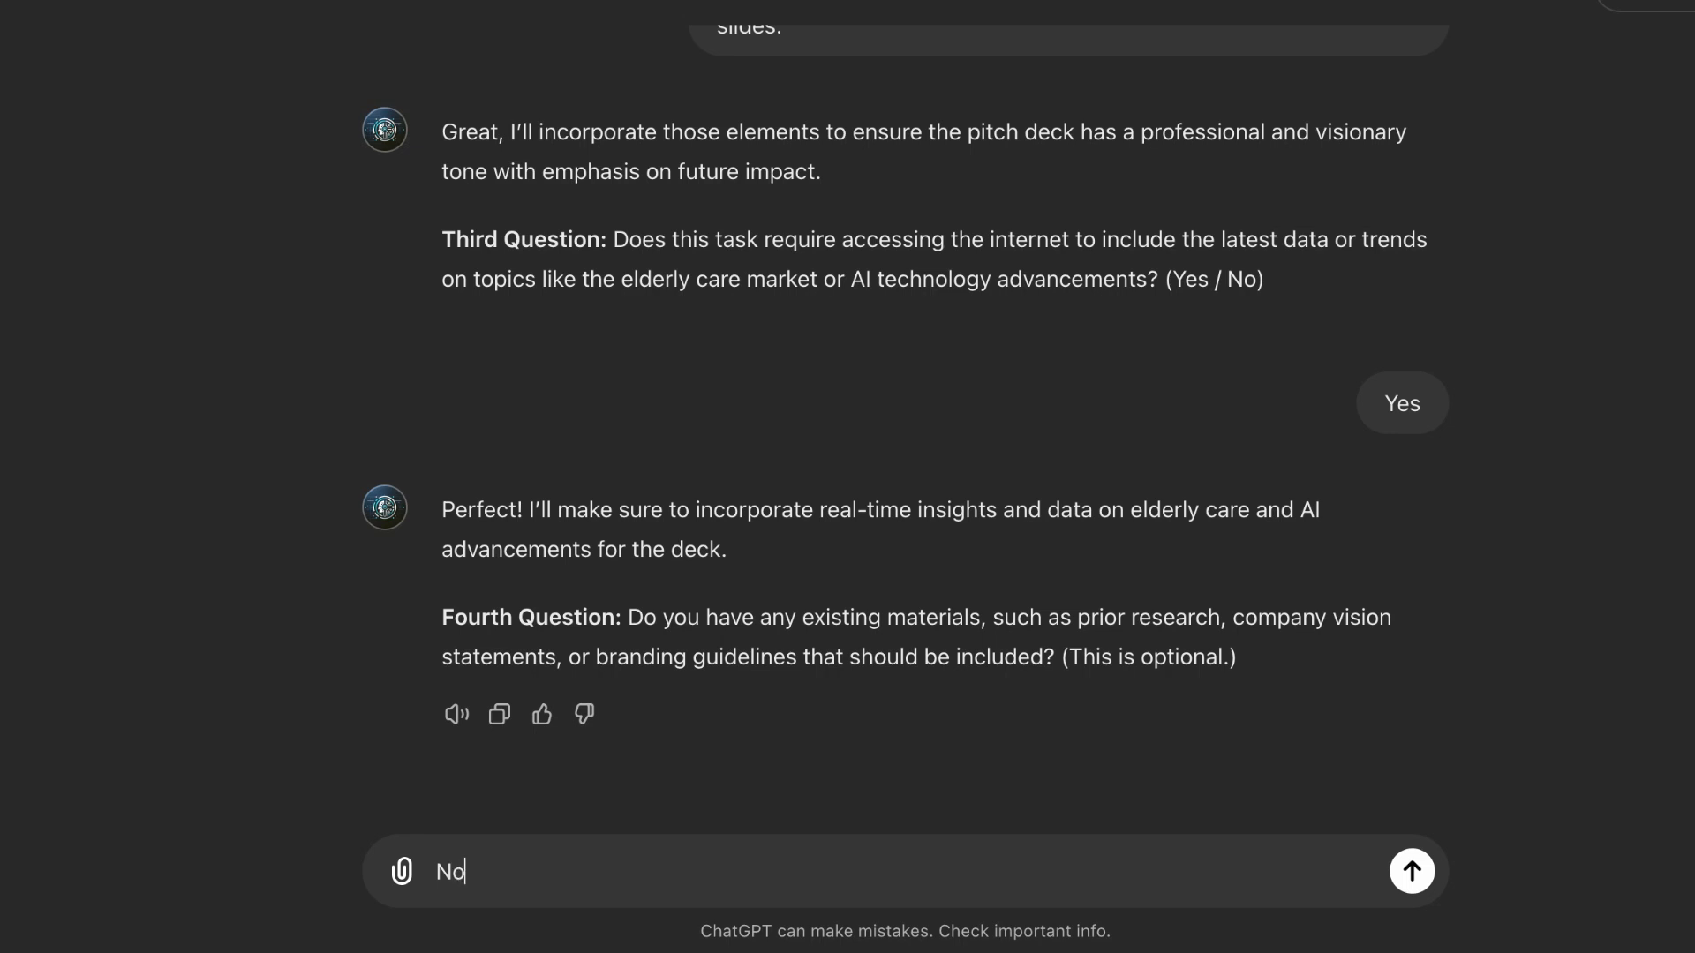
pyautogui.press('Return')
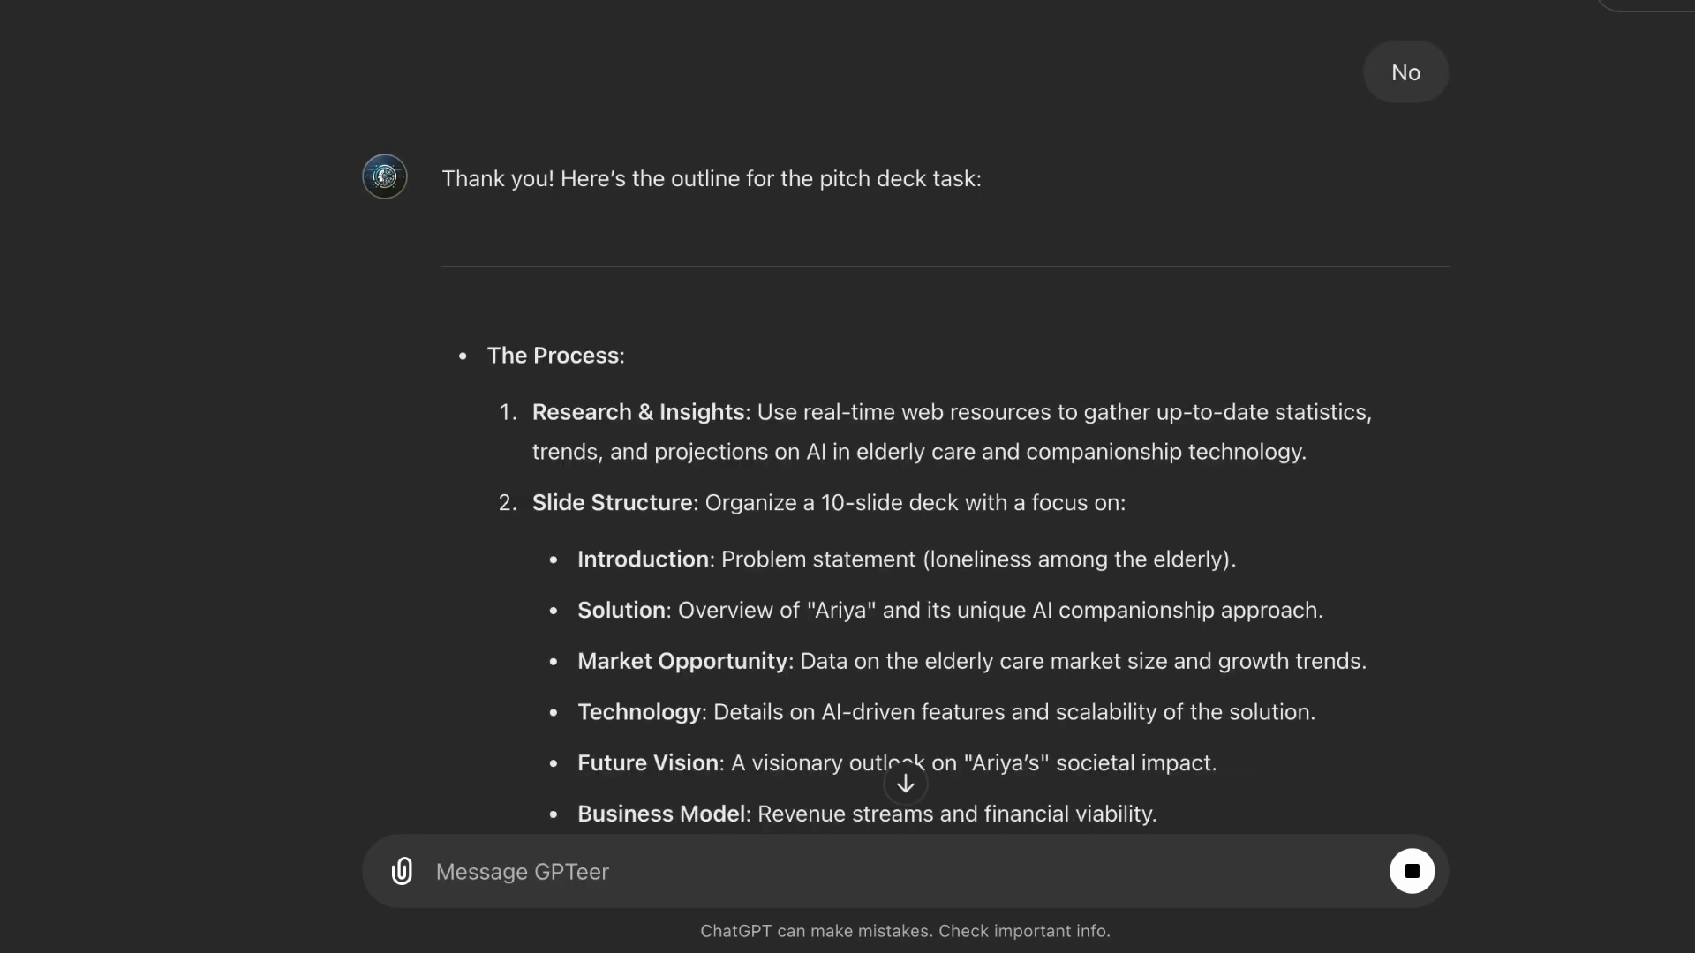
# Step: Tell GPTeer "kindly proceed" to have it write the generative prompt for the investor pitch deck
pyautogui.write('kindl')
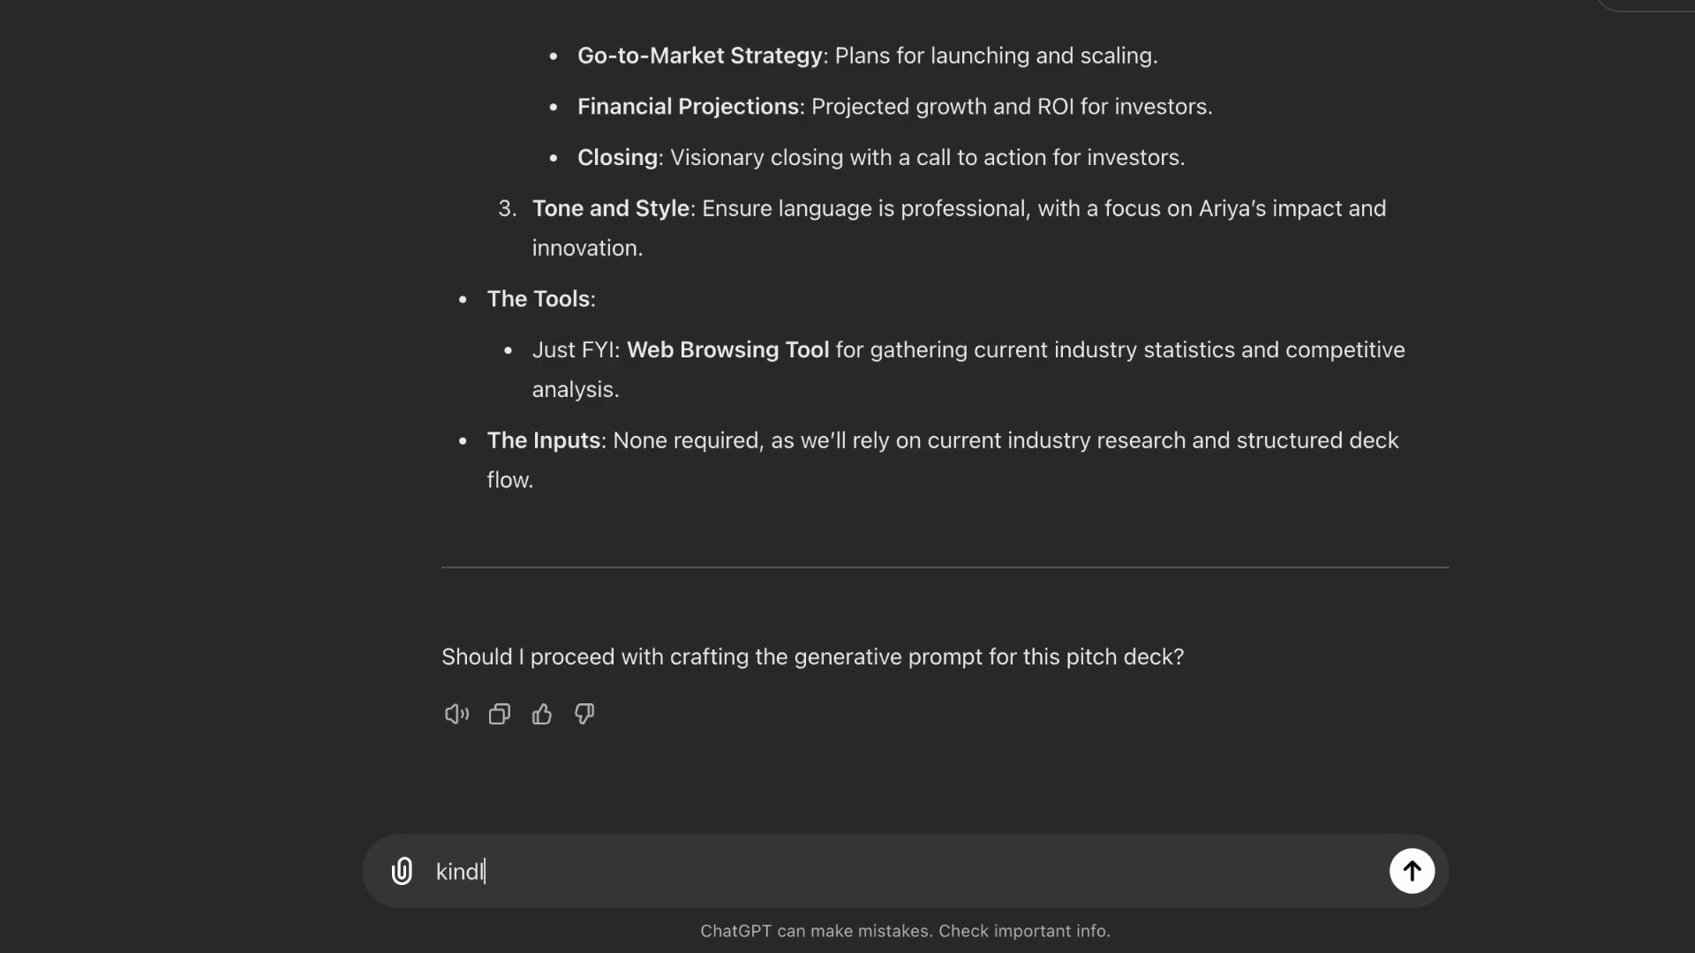
pyautogui.write('y proceed')
pyautogui.press('Return')
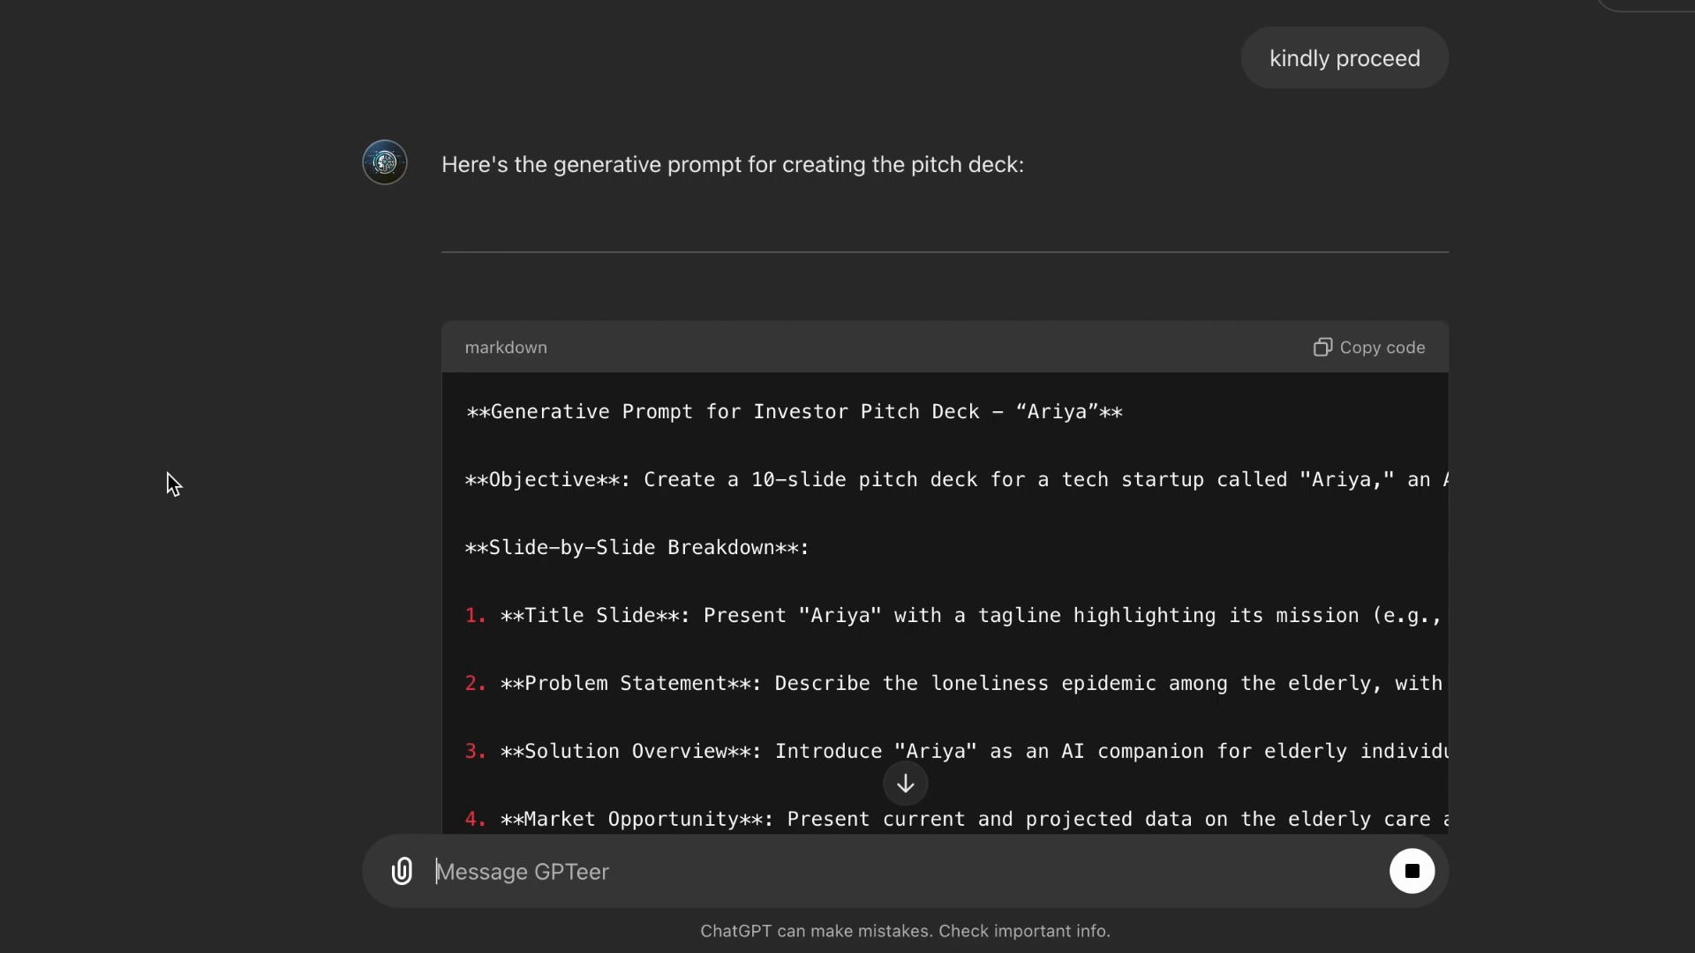
pyautogui.scroll(-4, 160, 346)
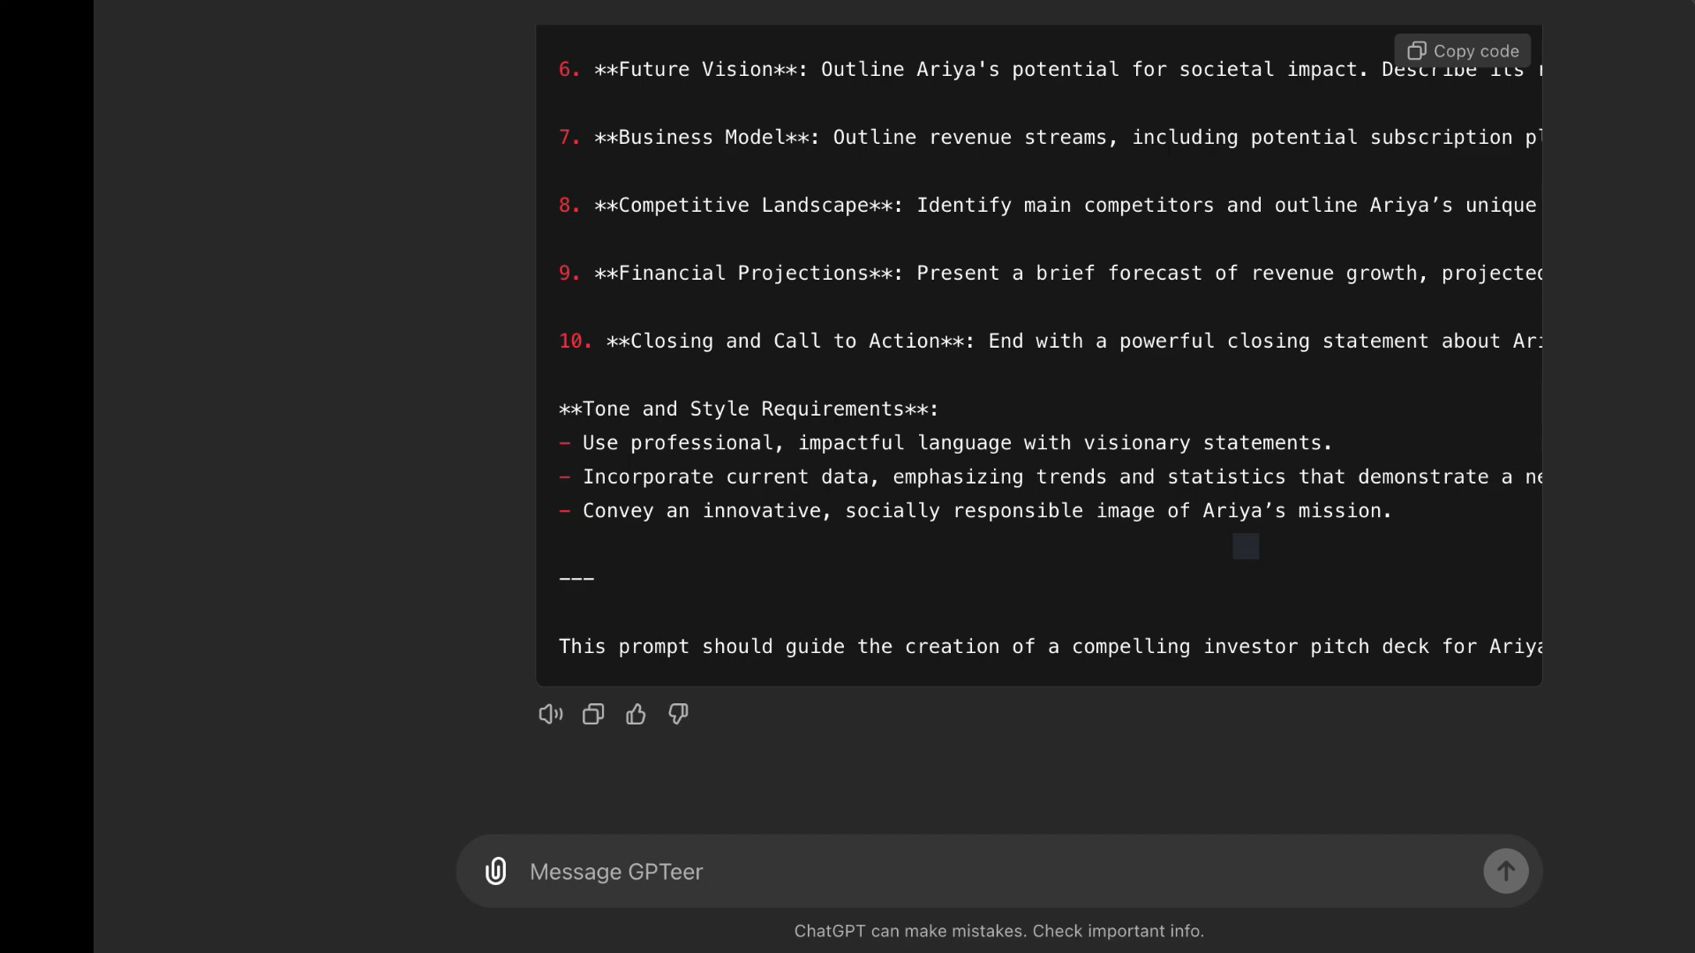
pyautogui.scroll(8, 1363, 133)
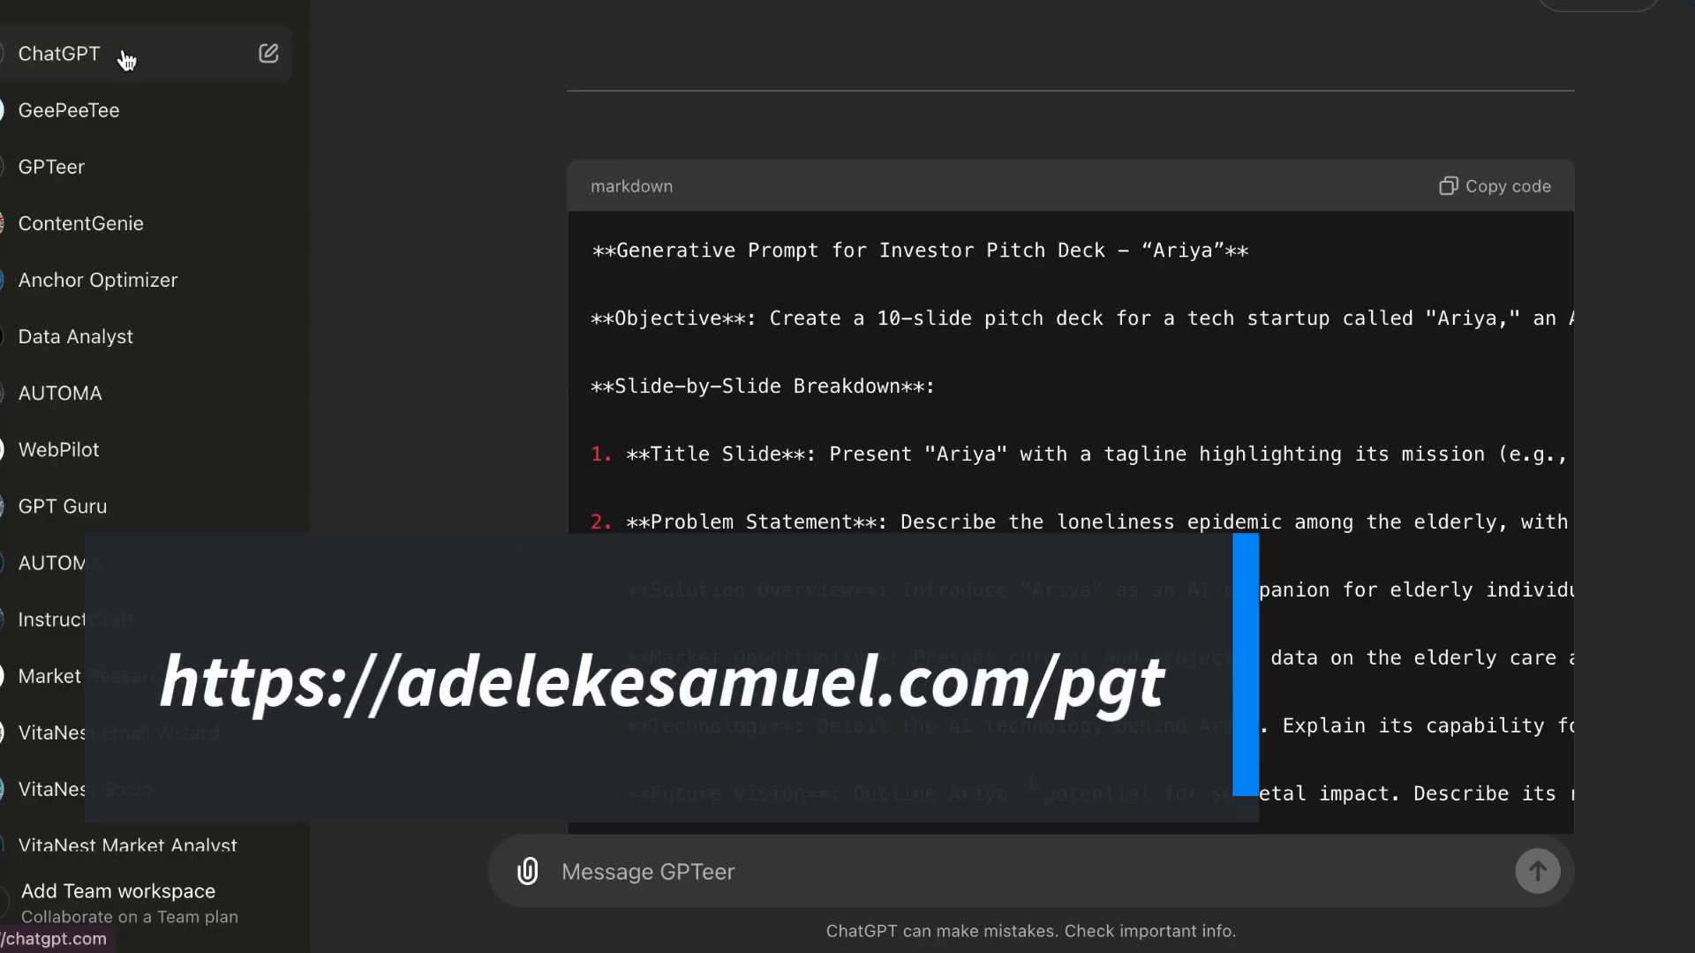
# Step: Submit the generated pitch deck prompt in a new standard ChatGPT chat, removing its title line and "Objective" label first
pyautogui.click(126, 59)
pyautogui.hotkey('ctrl', 'shift', 's')
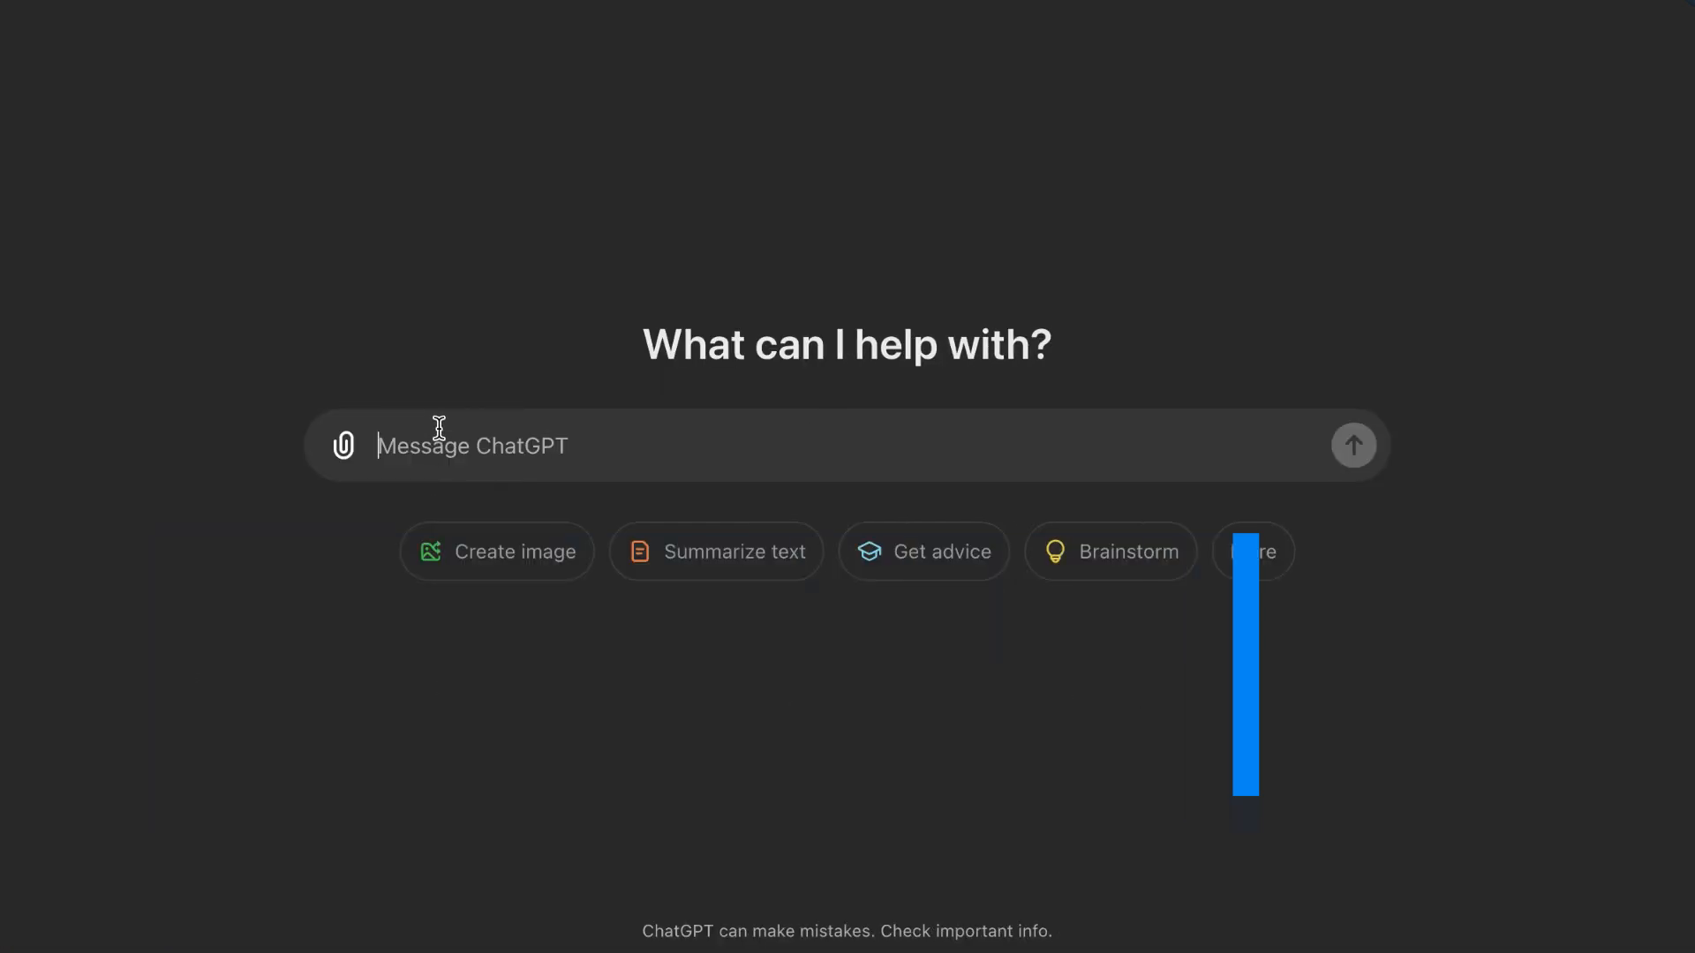
pyautogui.hotkey('ctrl', 'v')
pyautogui.tripleClick(621, 340)
pyautogui.press('BackSpace')
pyautogui.moveTo(527, 416); pyautogui.dragTo(311, 398)
pyautogui.press('BackSpace')
pyautogui.press('BackSpace')
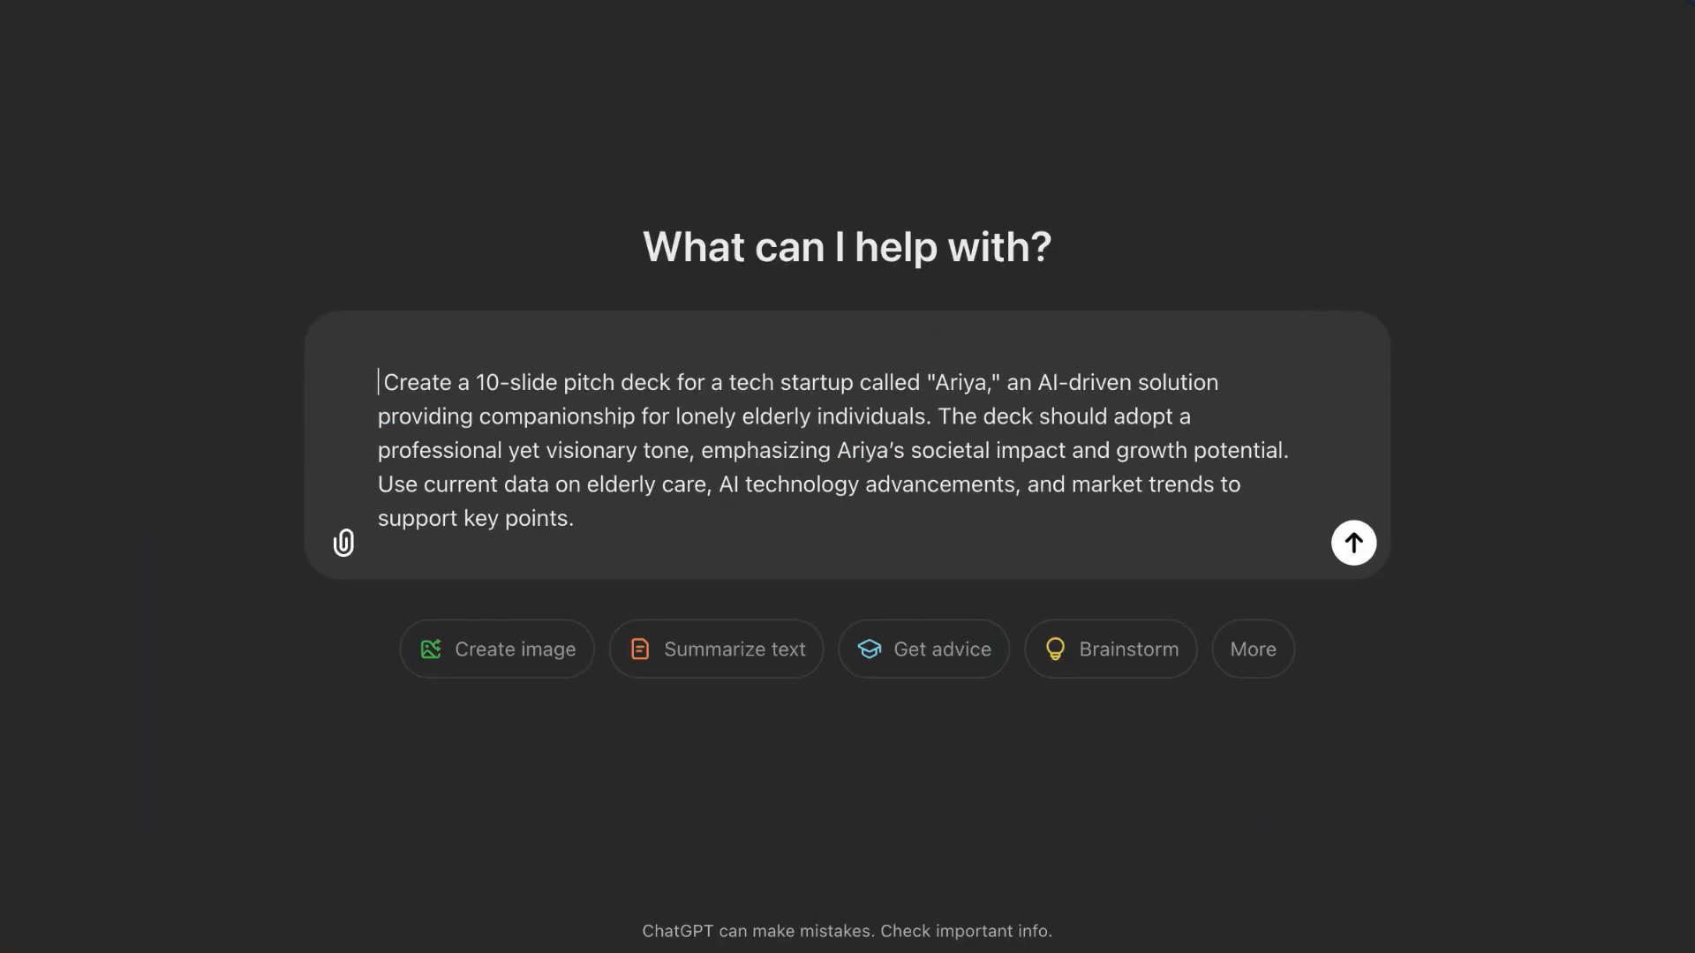
pyautogui.press('Return')
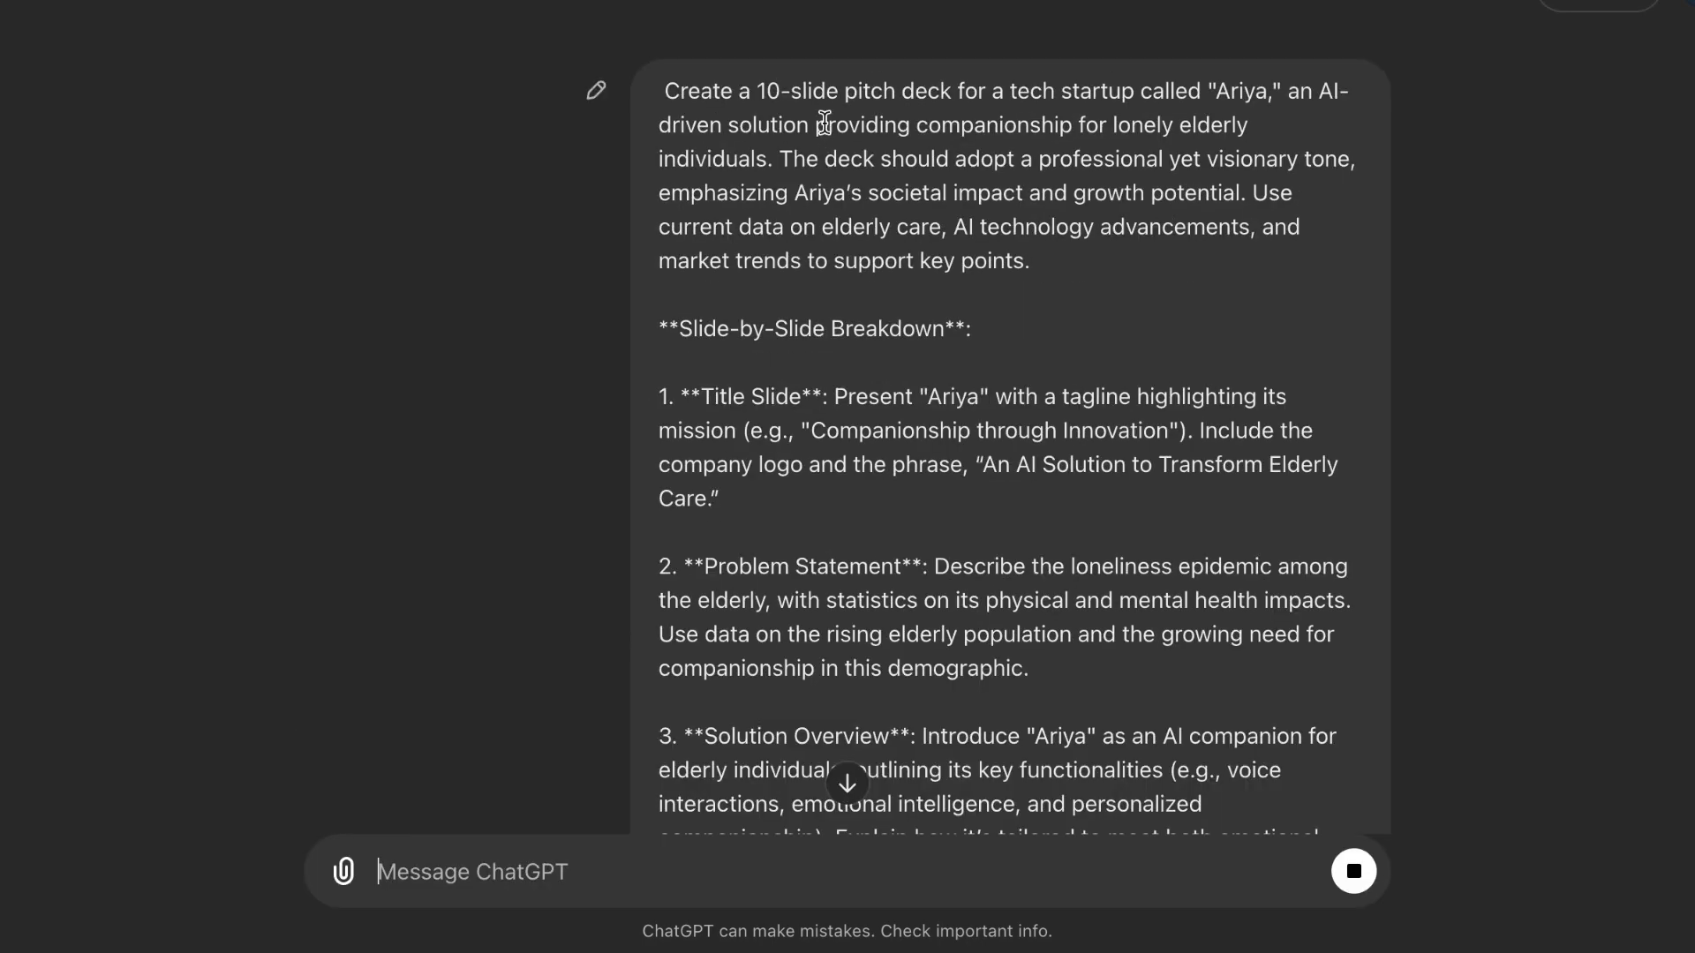
# Step: Copy the content of Slides 1 through 10 from ChatGPT's answer and paste it into Gamma's Paste in content box
pyautogui.scroll(-2, 827, 218)
pyautogui.scroll(-13, 821, 209)
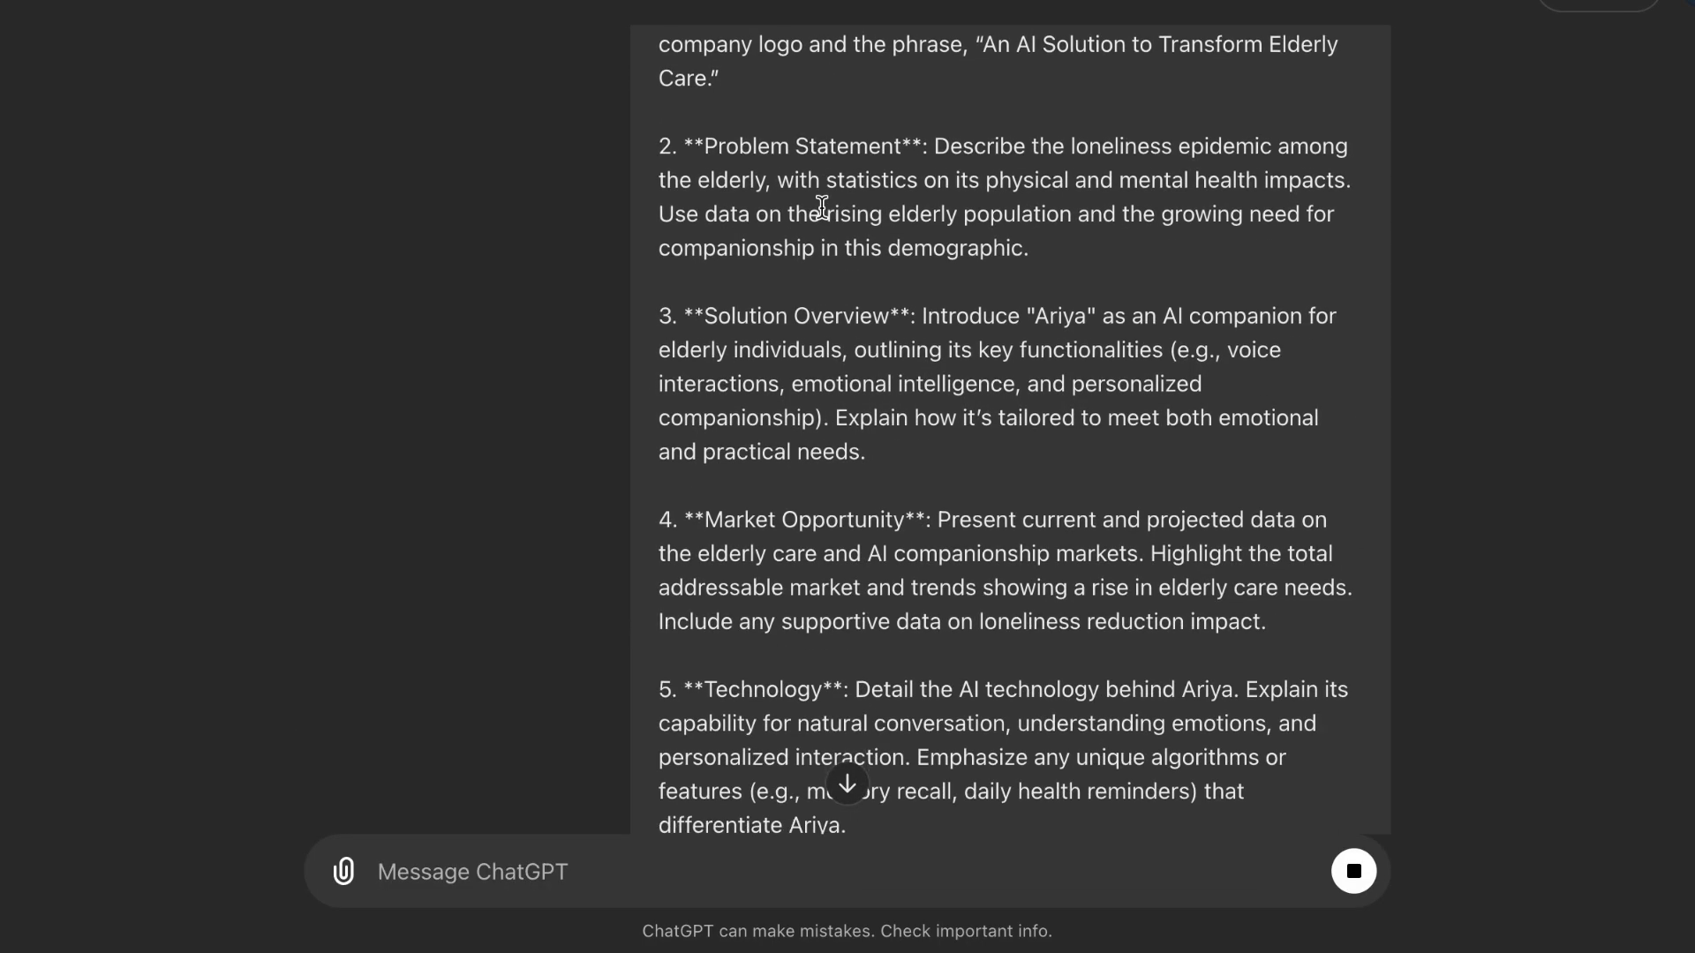
pyautogui.scroll(-15, 821, 207)
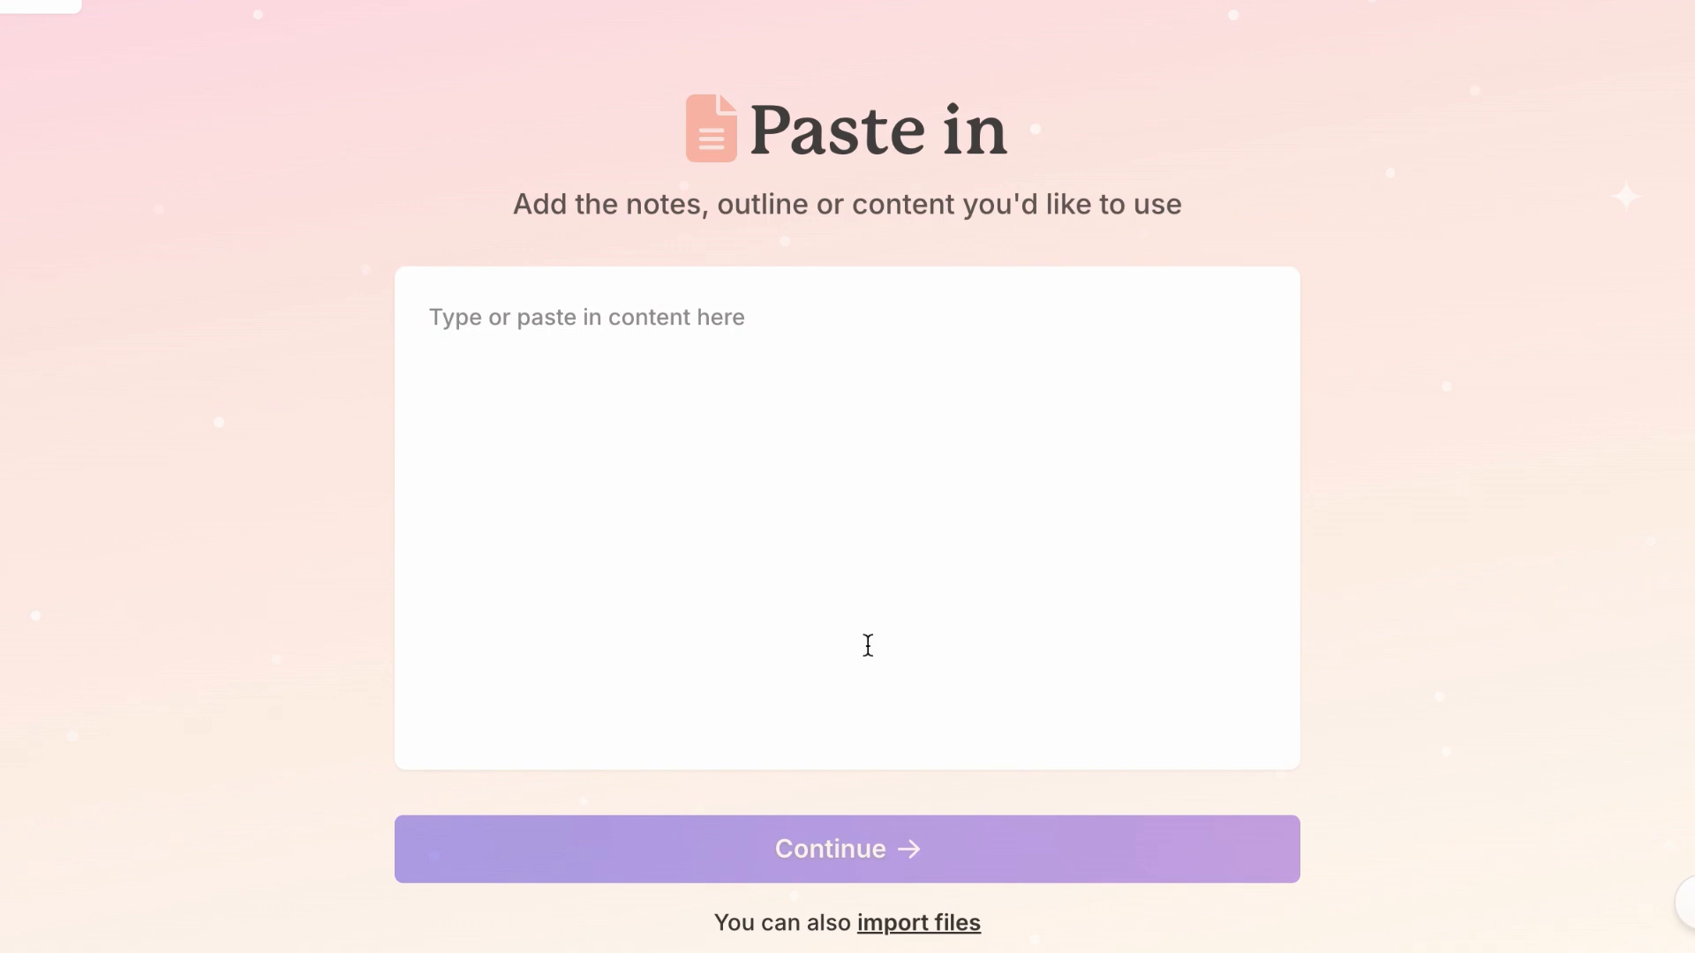
pyautogui.scroll(-1, 866, 644)
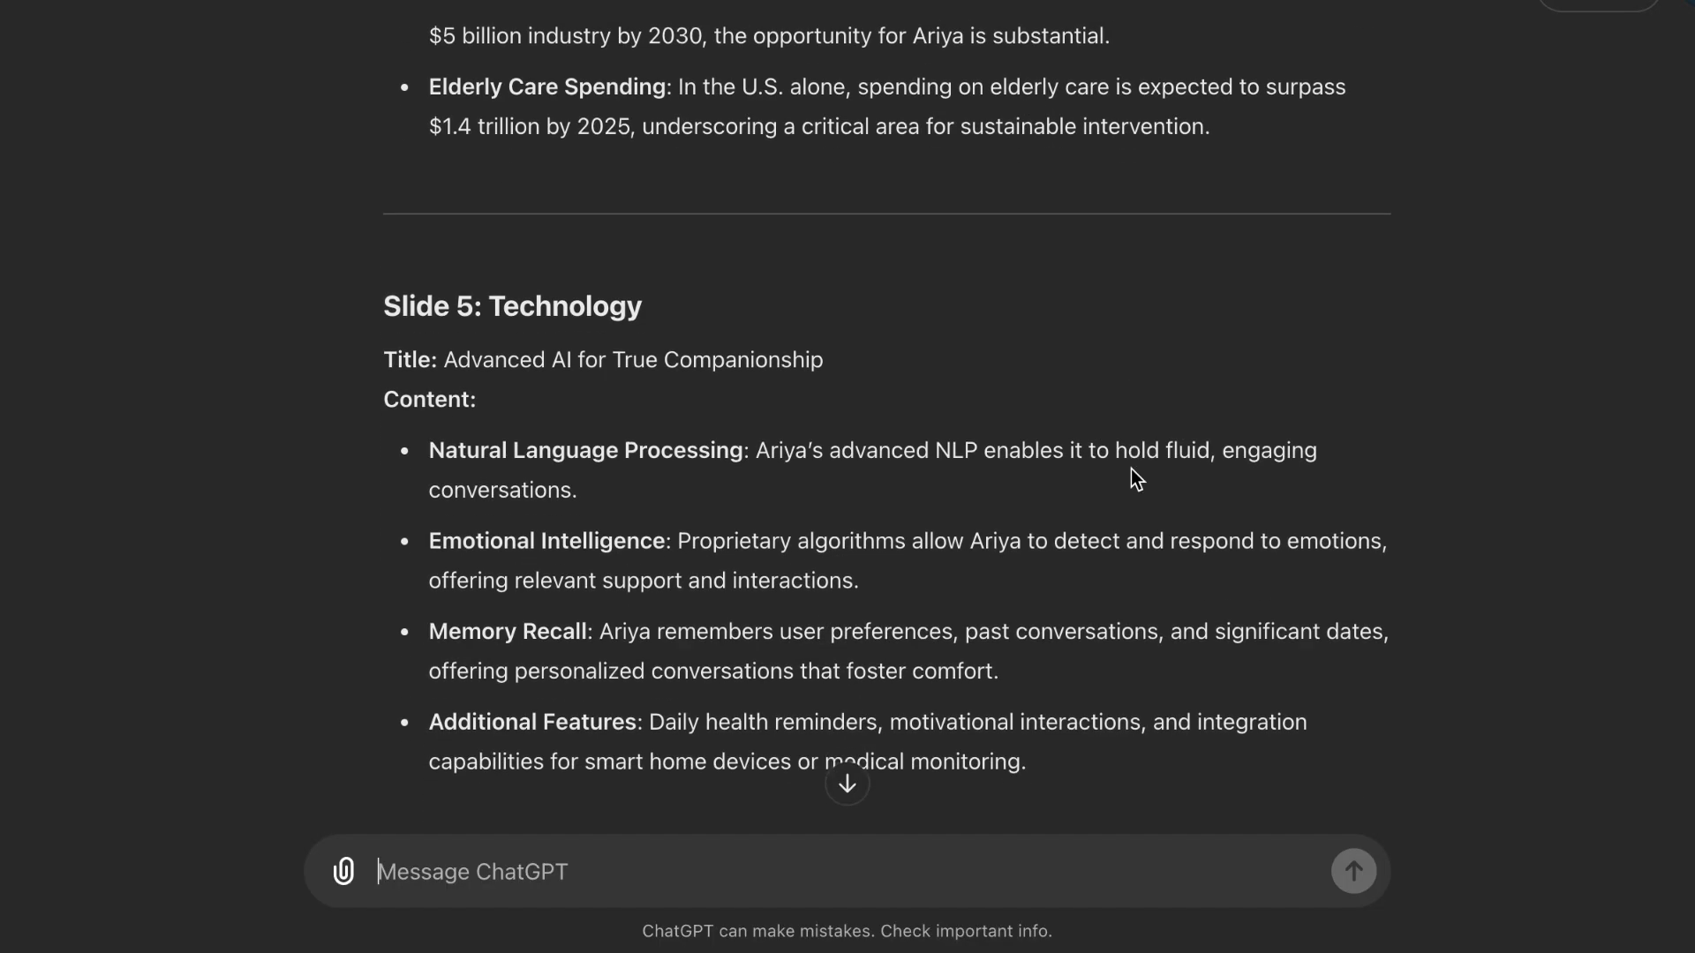
pyautogui.scroll(-10, 1131, 469)
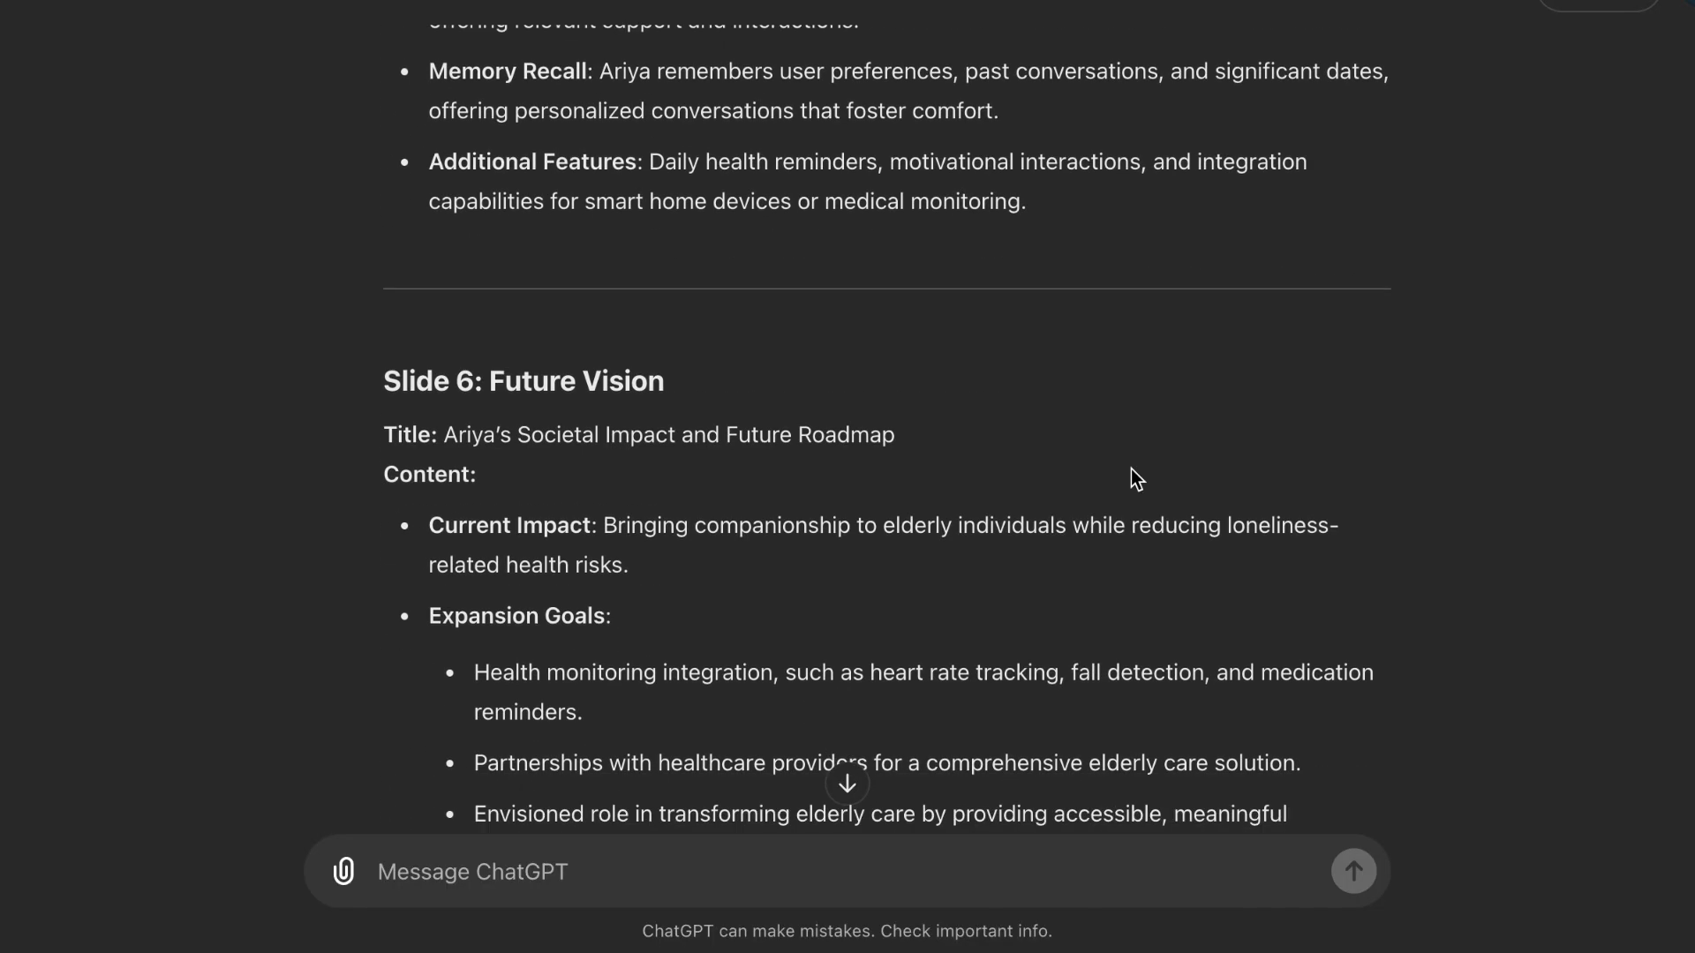
pyautogui.scroll(20, 1131, 468)
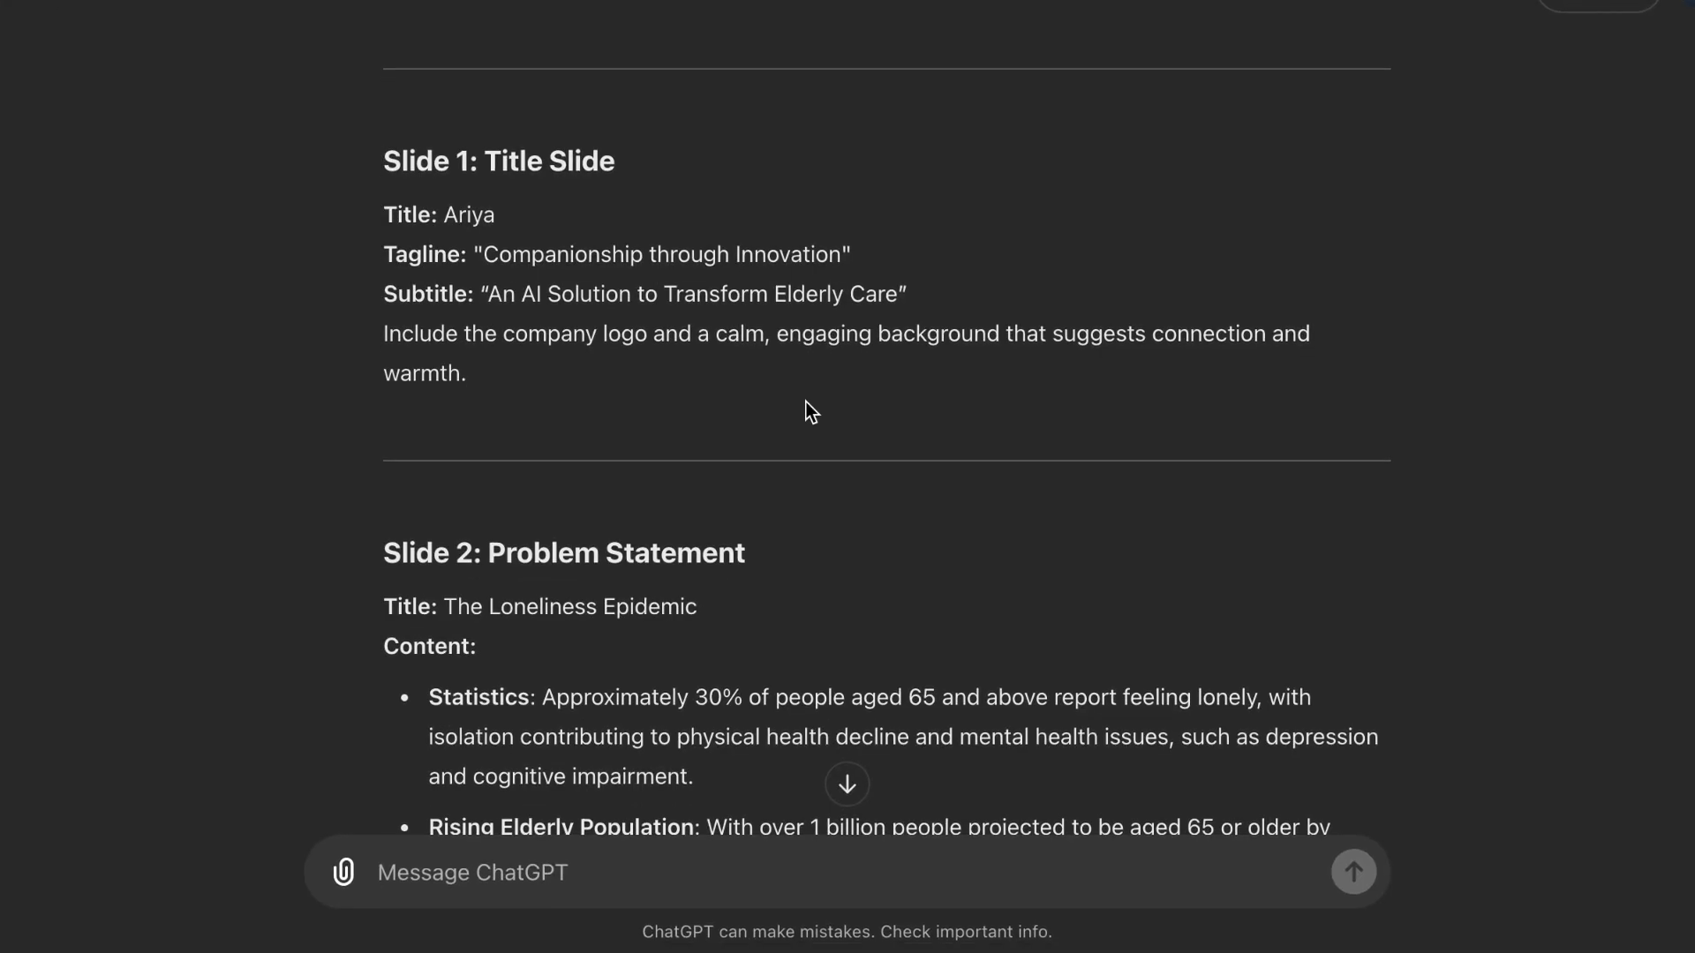
pyautogui.scroll(2, 806, 402)
pyautogui.moveTo(386, 298); pyautogui.dragTo(1320, 452)
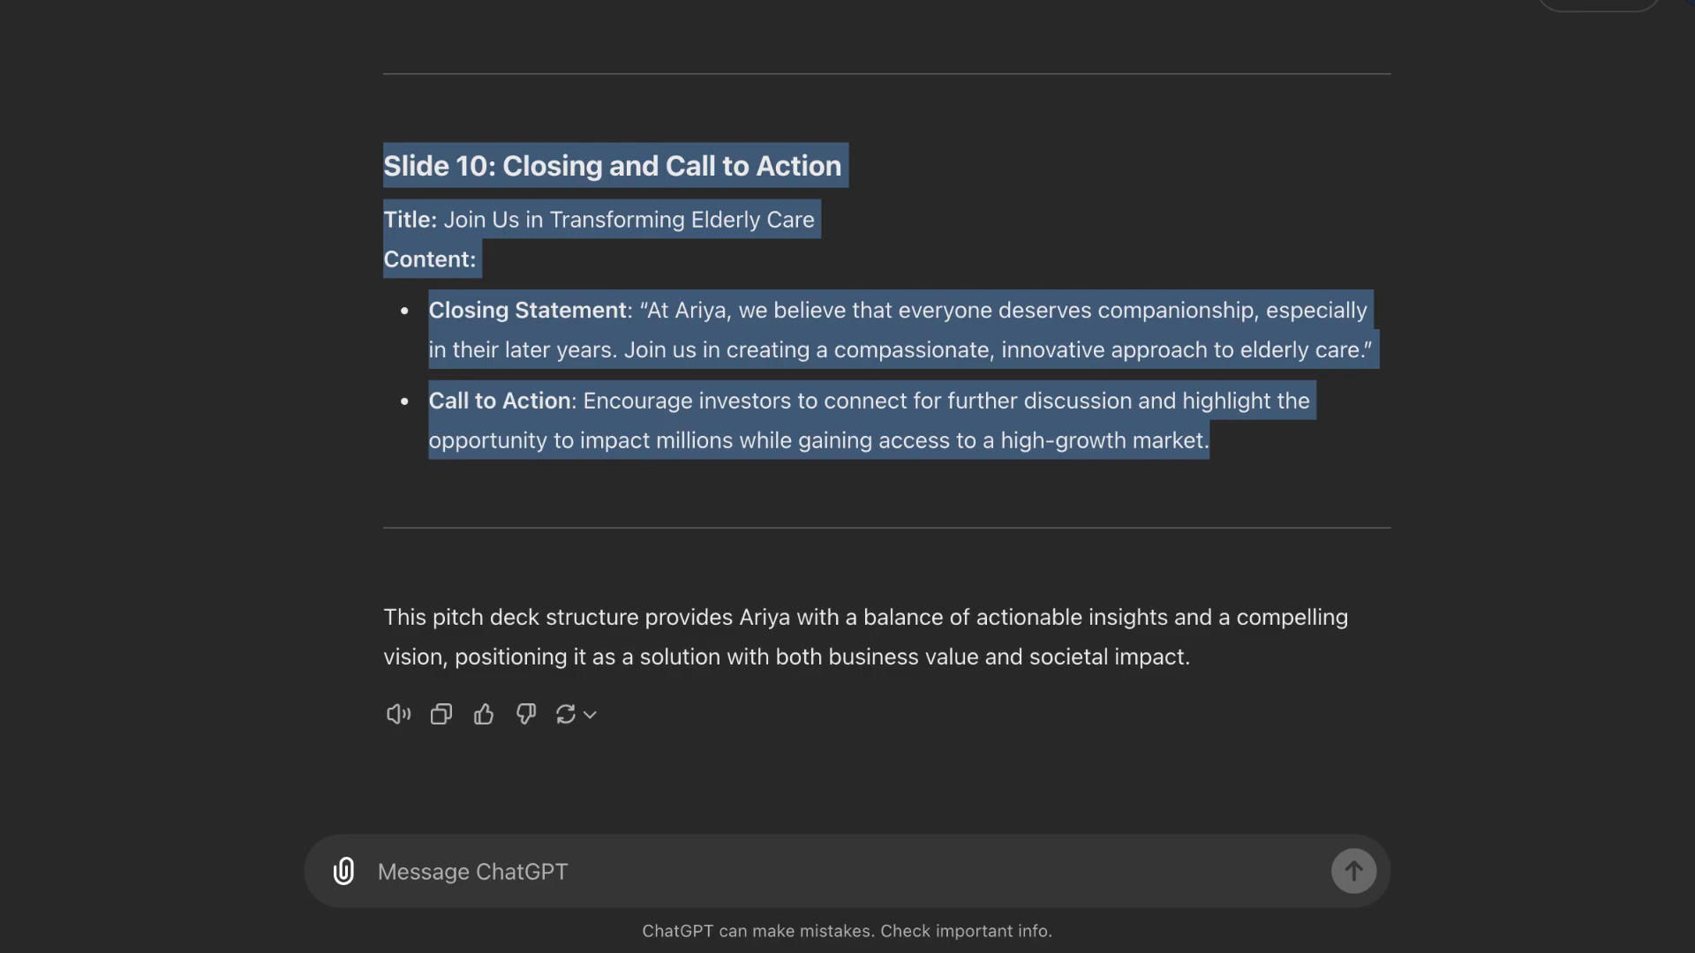
pyautogui.hotkey('ctrl', 'Tab')
pyautogui.click(773, 273)
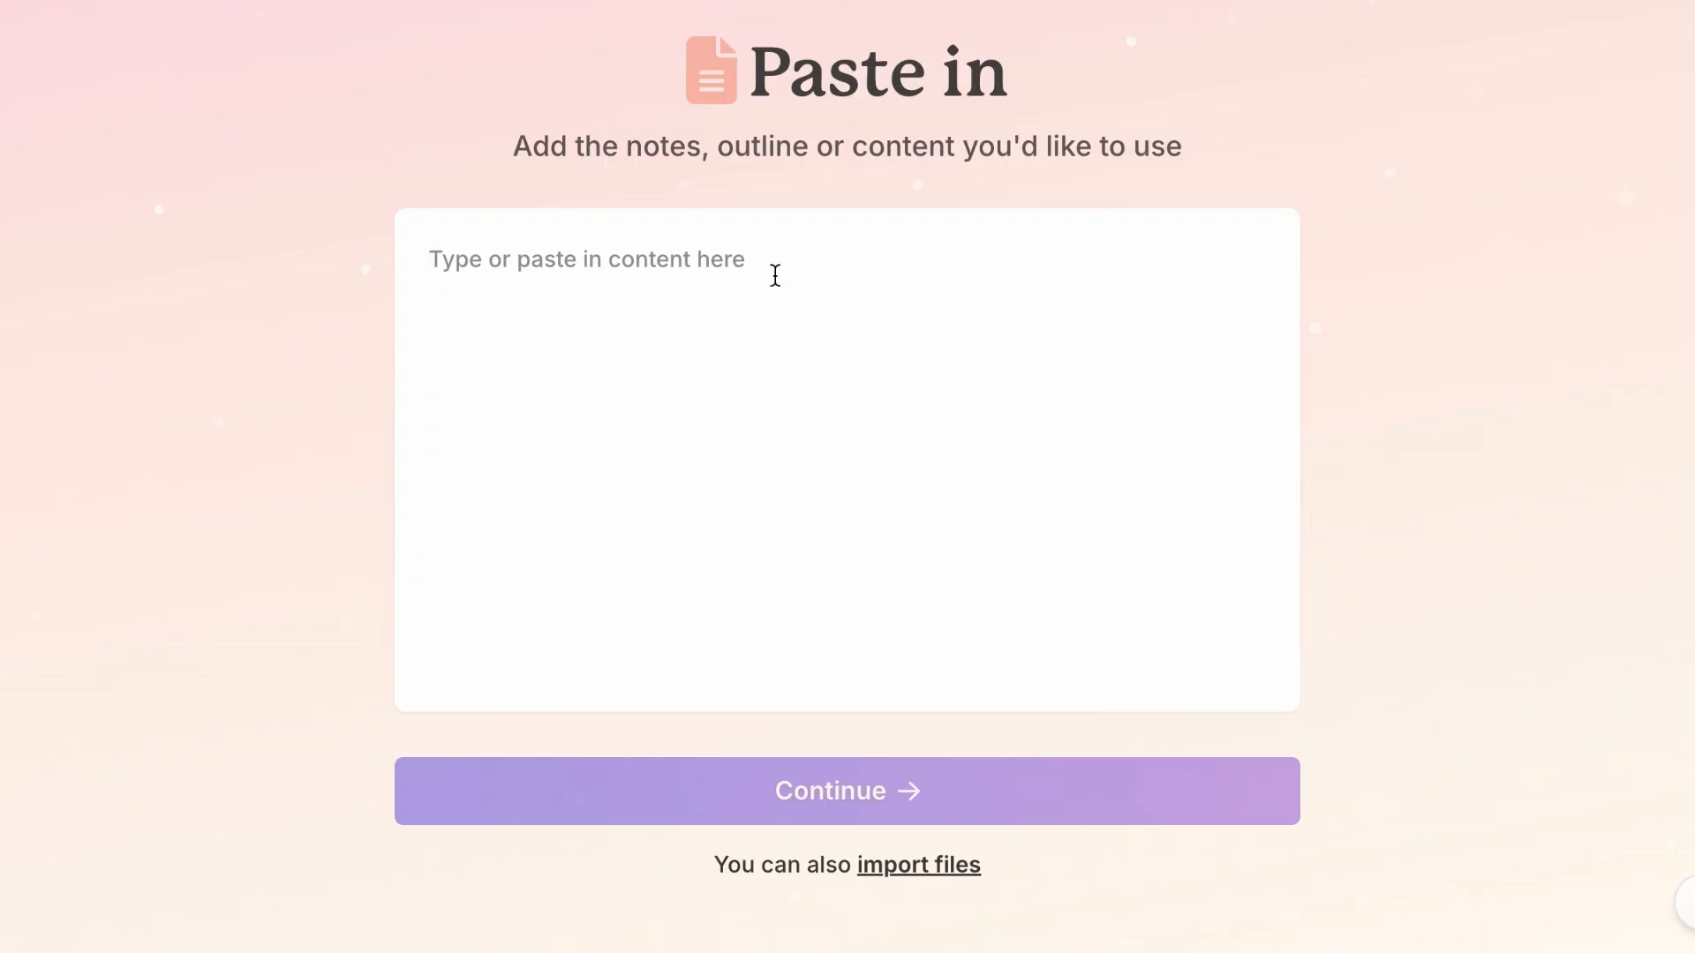
pyautogui.hotkey('ctrl', 'v')
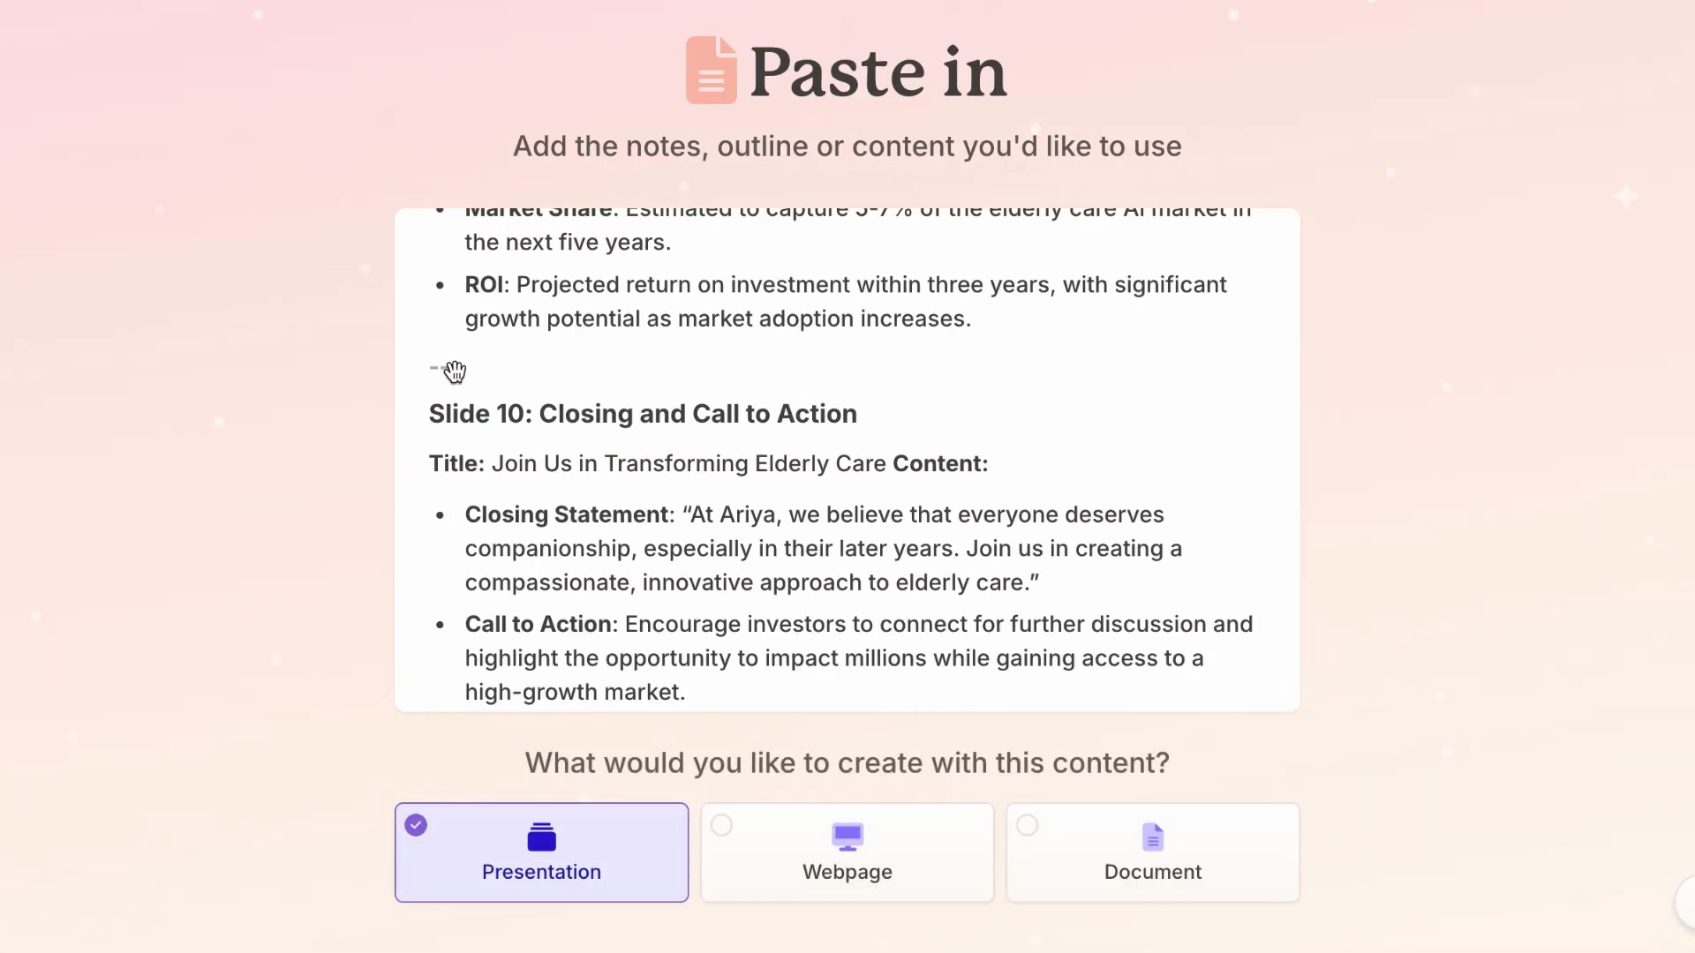
# Step: Check the slide breaks in the pasted content and continue with it as a presentation
pyautogui.scroll(6, 441, 379)
pyautogui.scroll(-1, 468, 397)
pyautogui.scroll(-2, 618, 460)
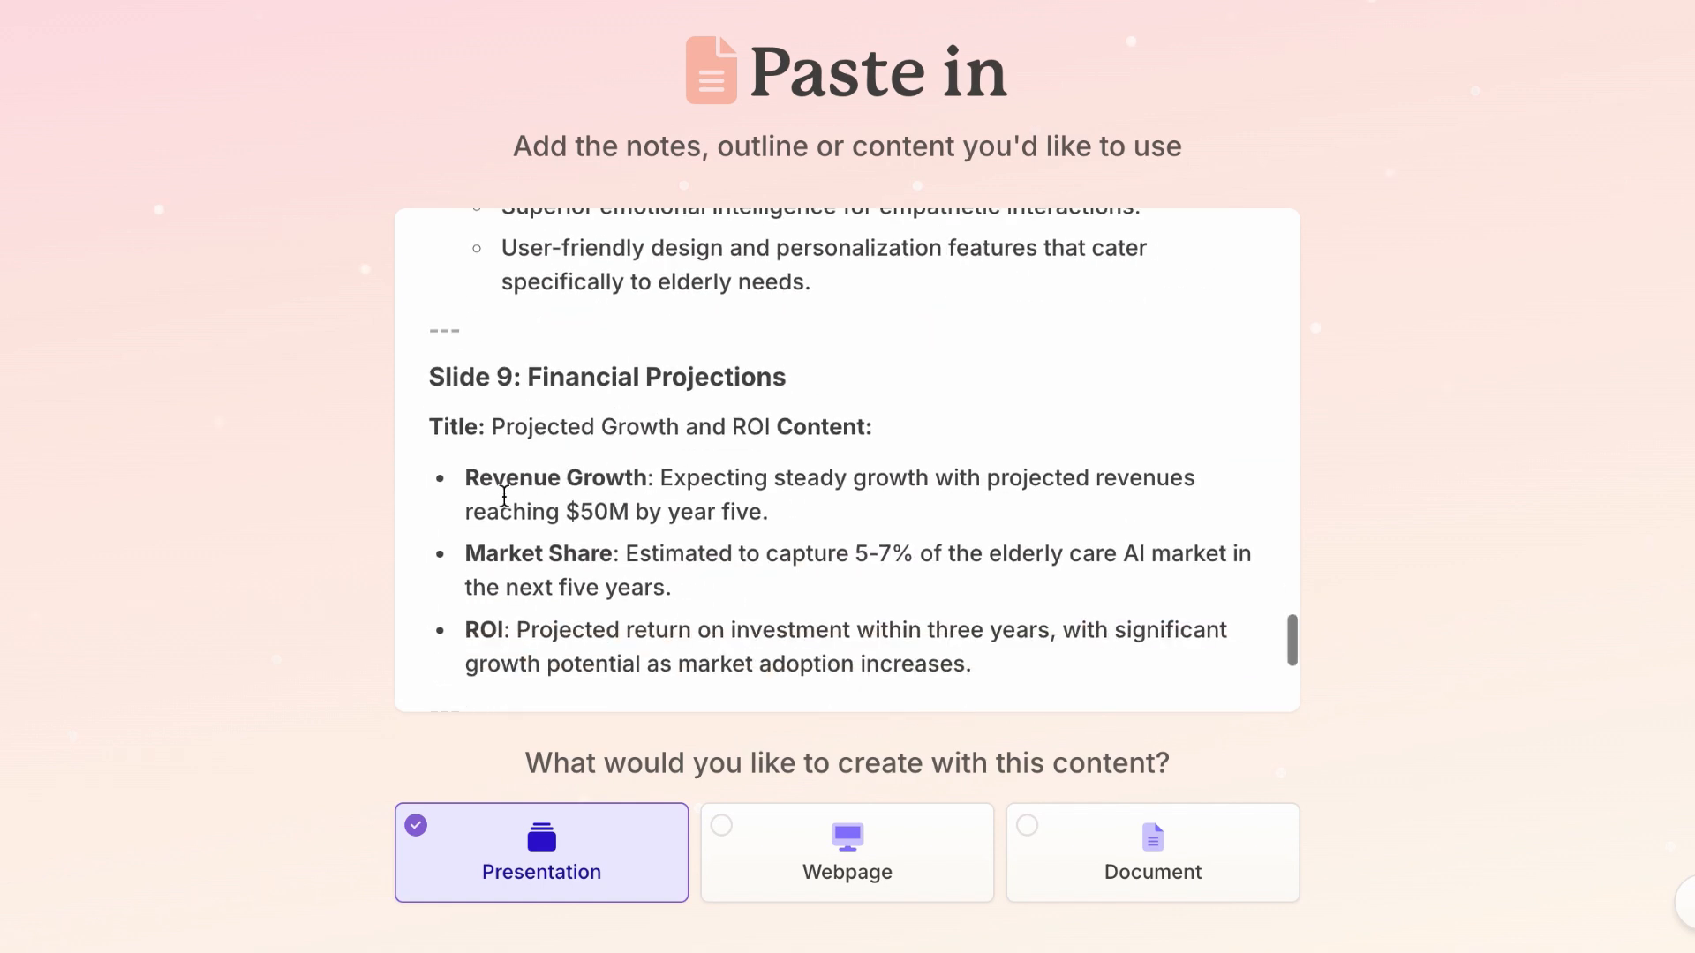
pyautogui.scroll(-2, 291, 569)
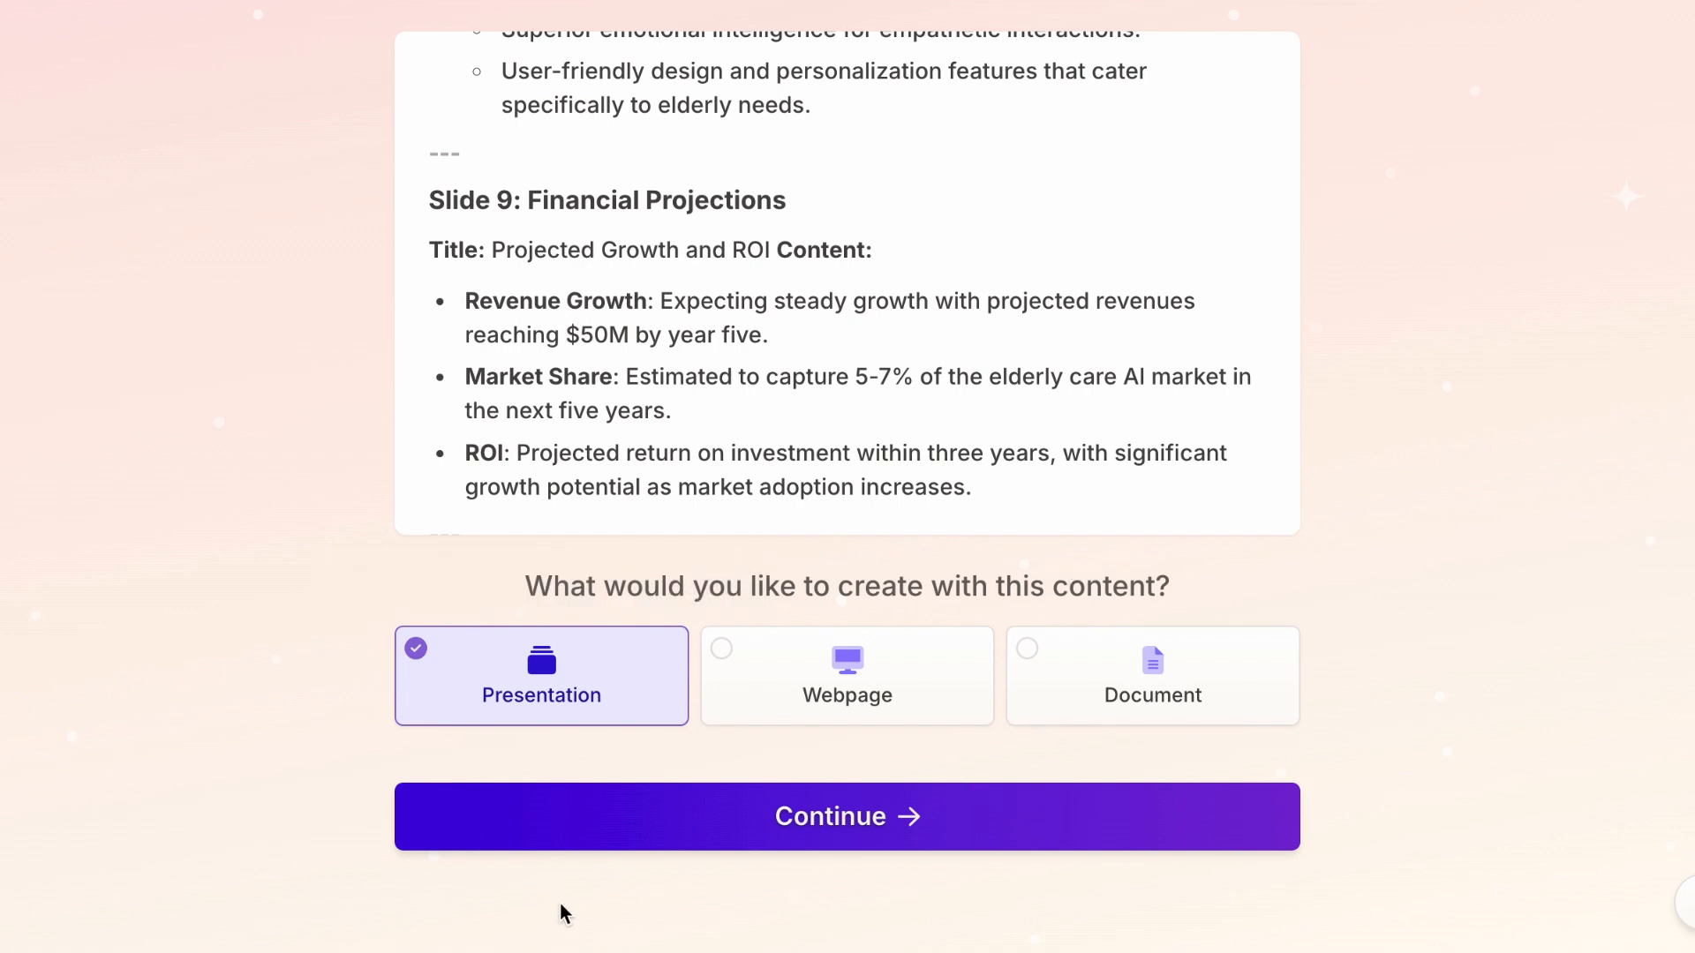
pyautogui.click(756, 835)
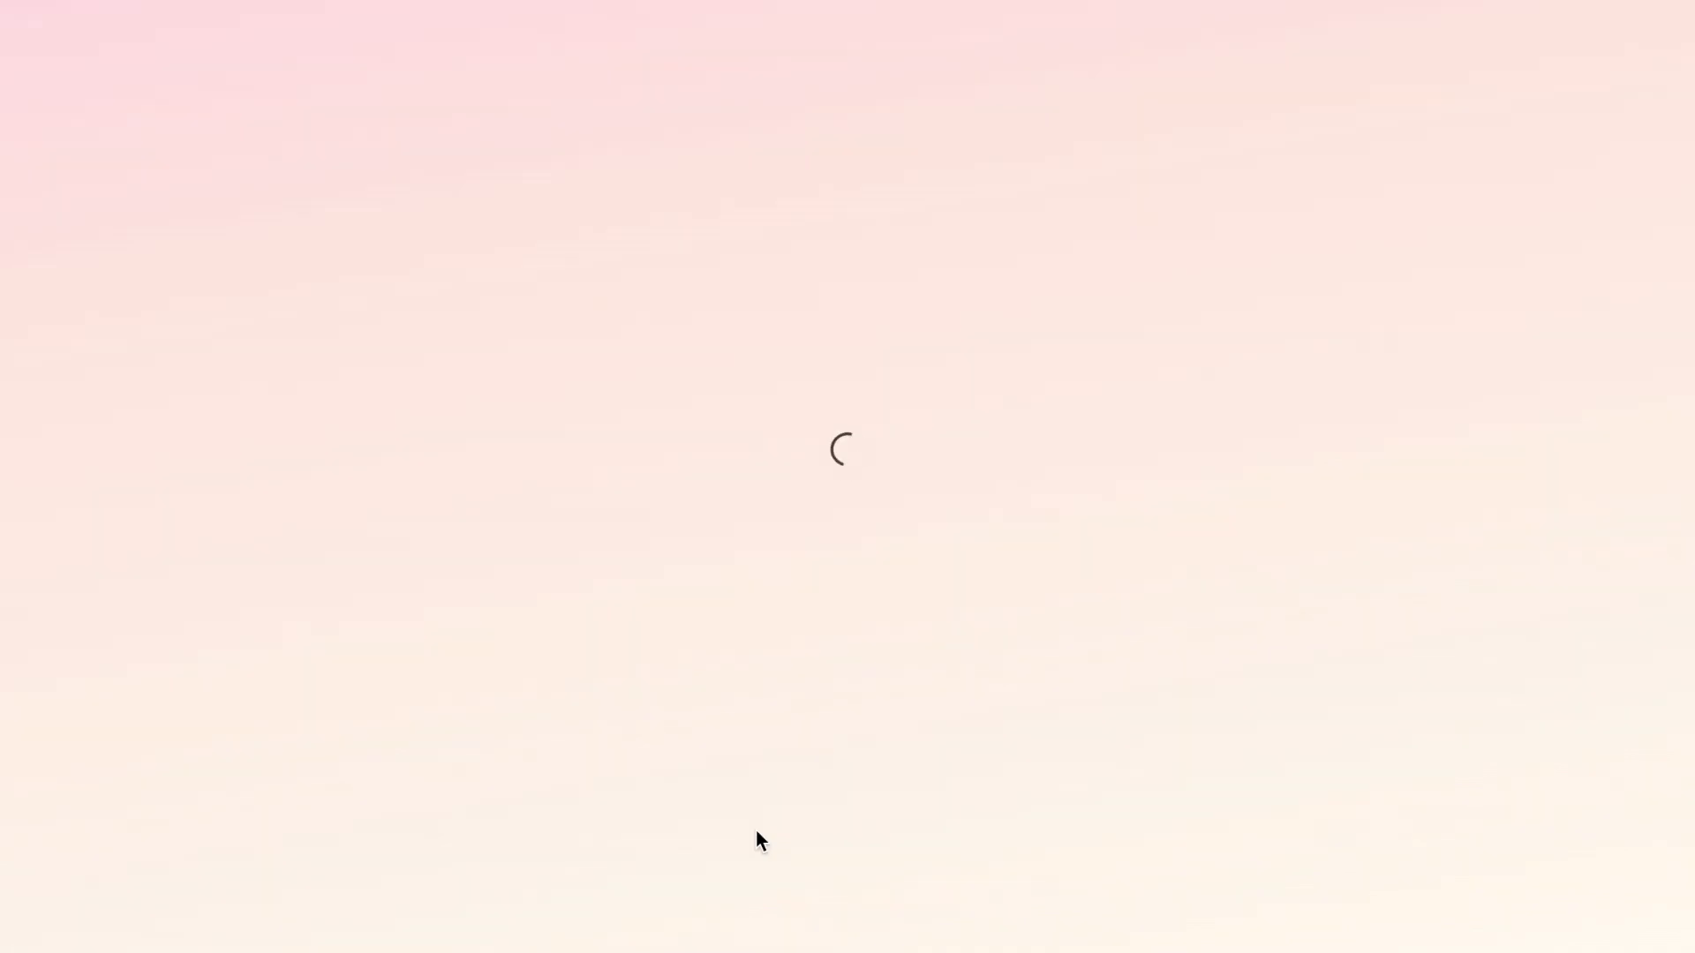
# Step: Set the maximum text per card to Brief and the image source to Automatic
pyautogui.scroll(-2, 879, 519)
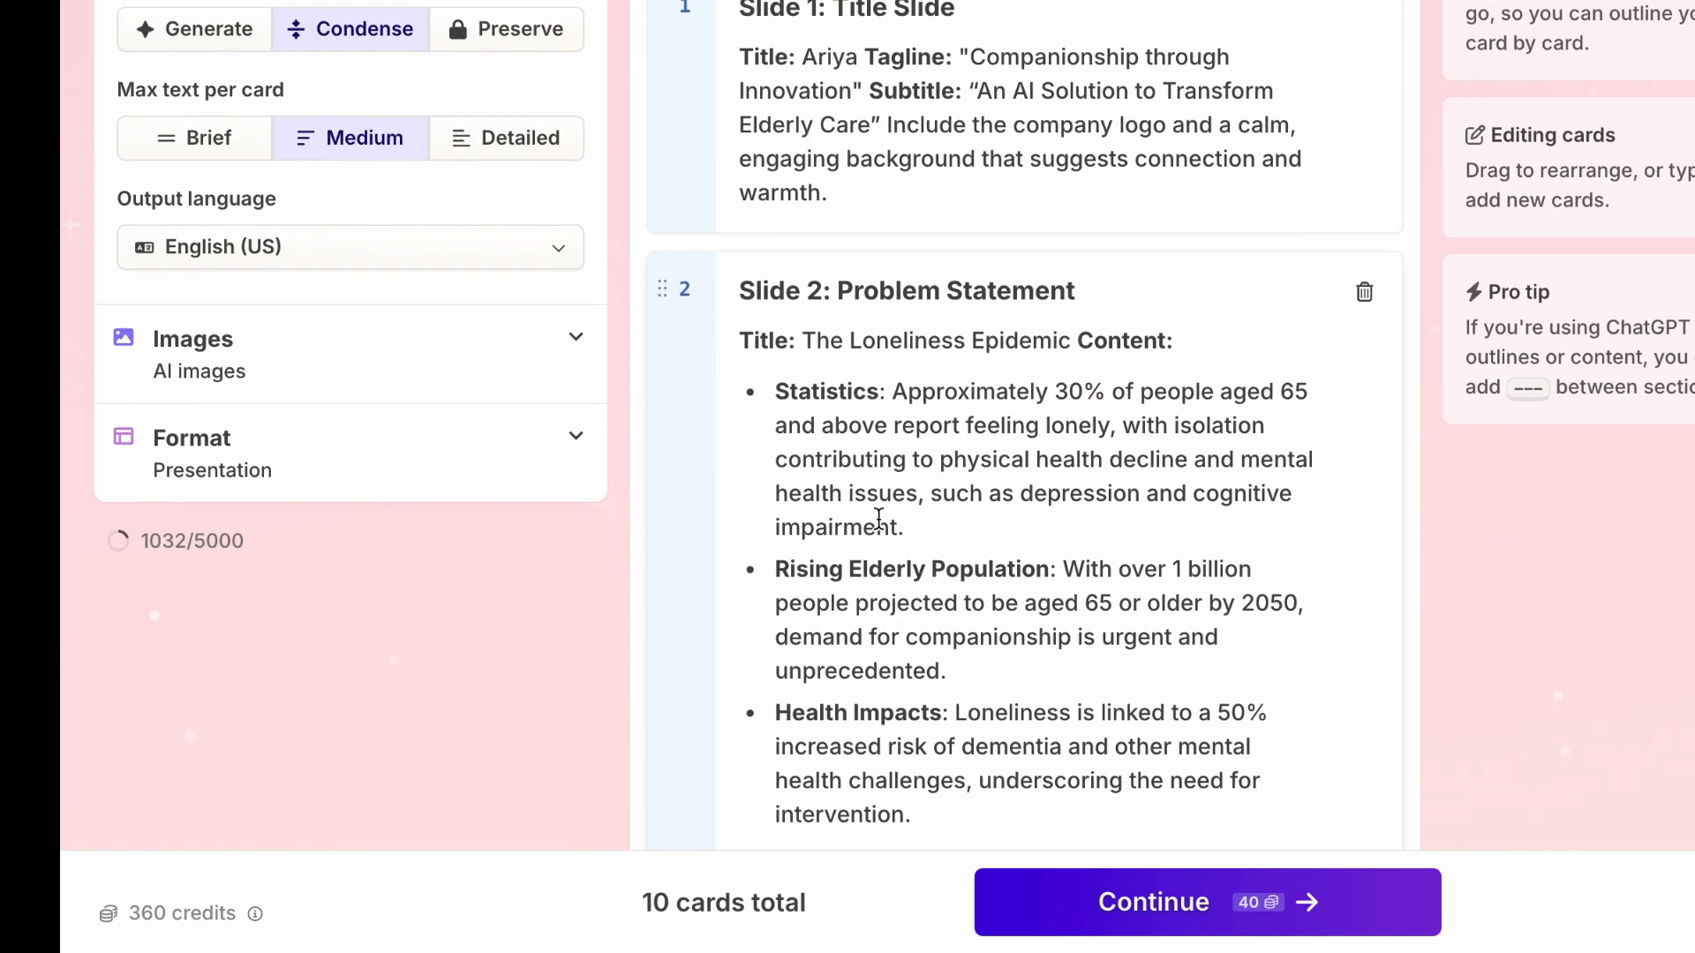
pyautogui.scroll(-10, 879, 519)
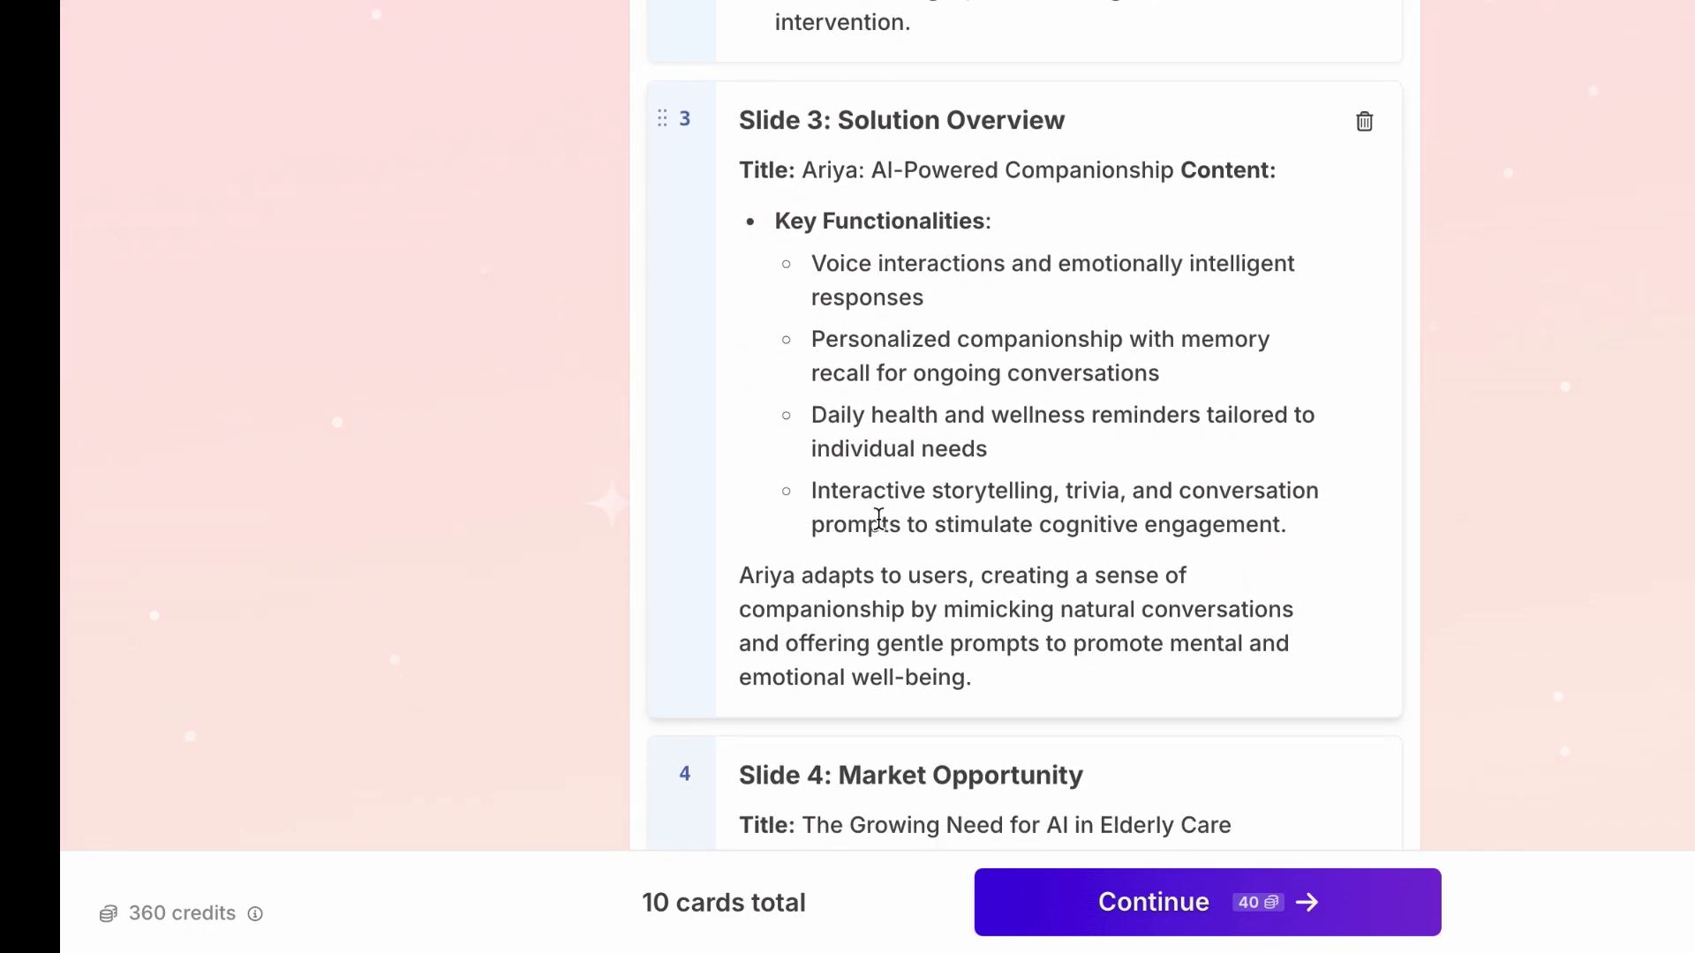
pyautogui.scroll(12, 878, 519)
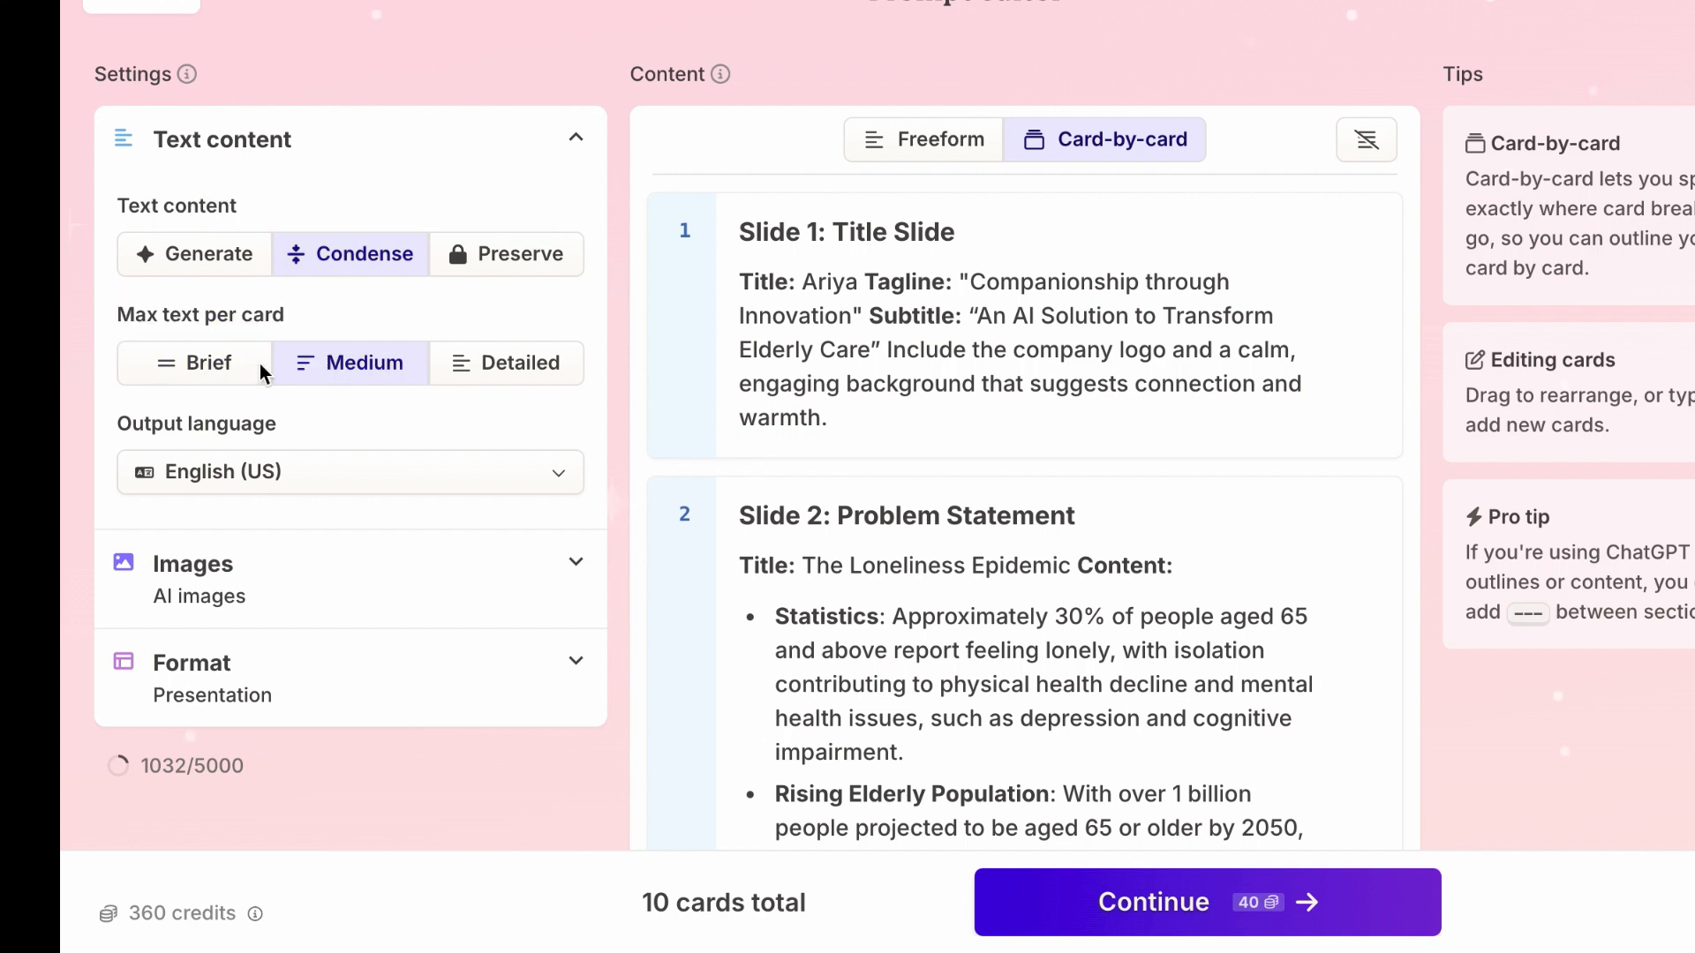
pyautogui.click(221, 371)
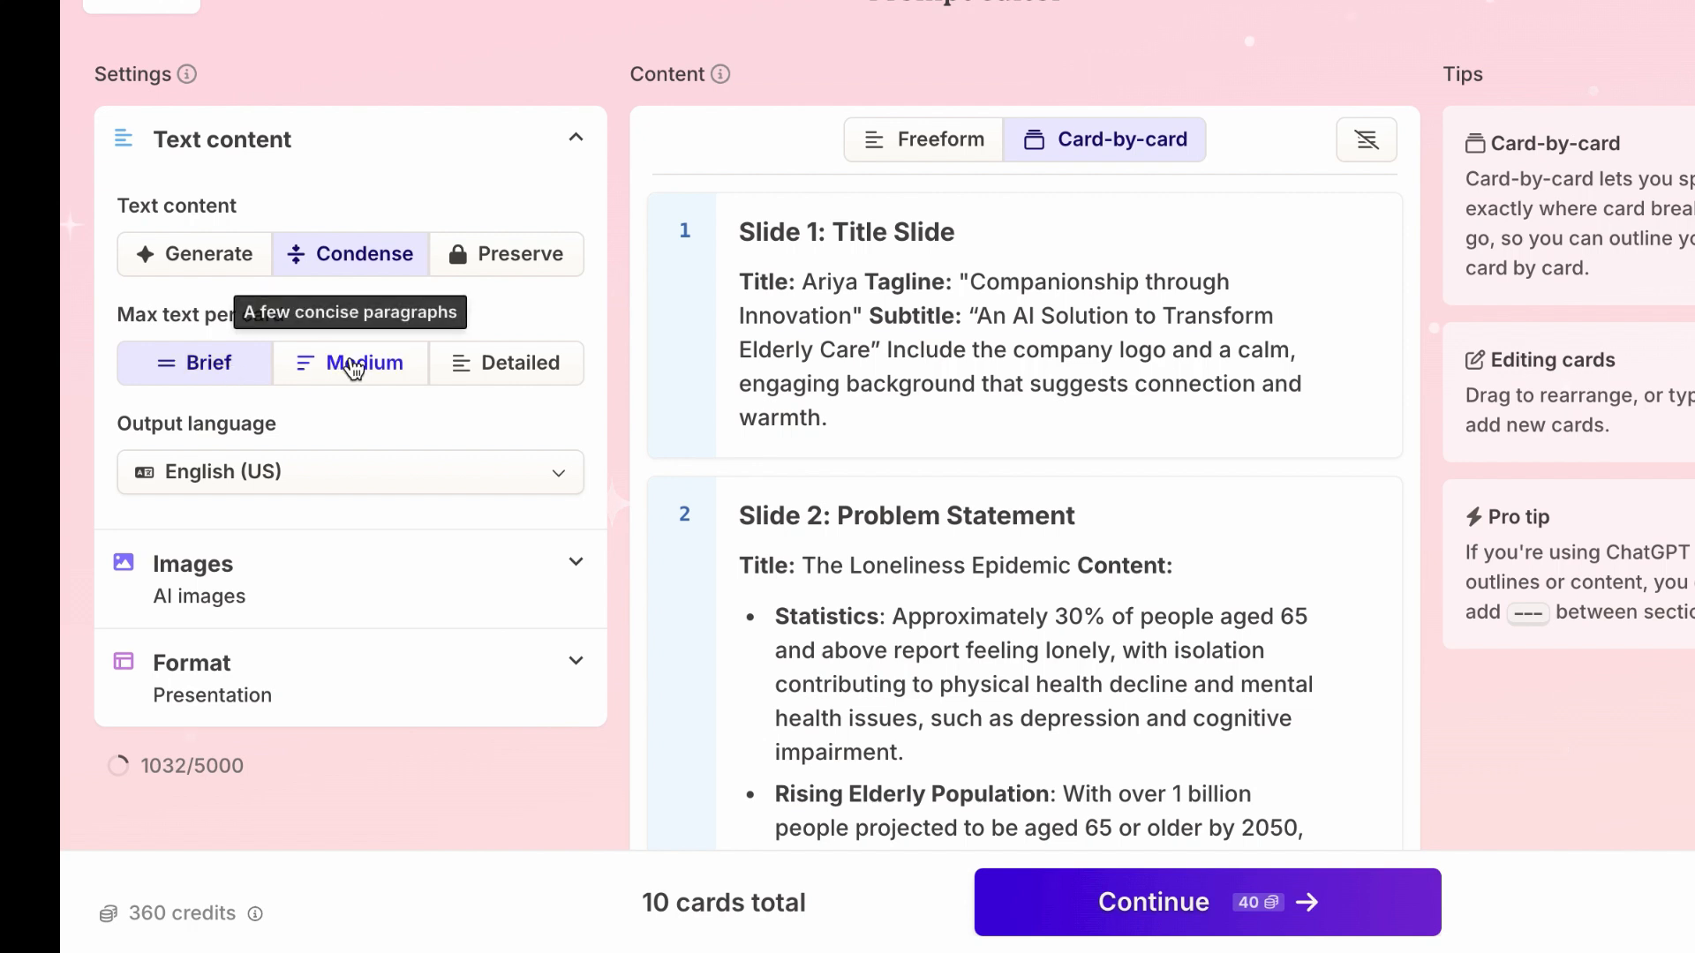
pyautogui.click(566, 564)
pyautogui.scroll(-2, 563, 512)
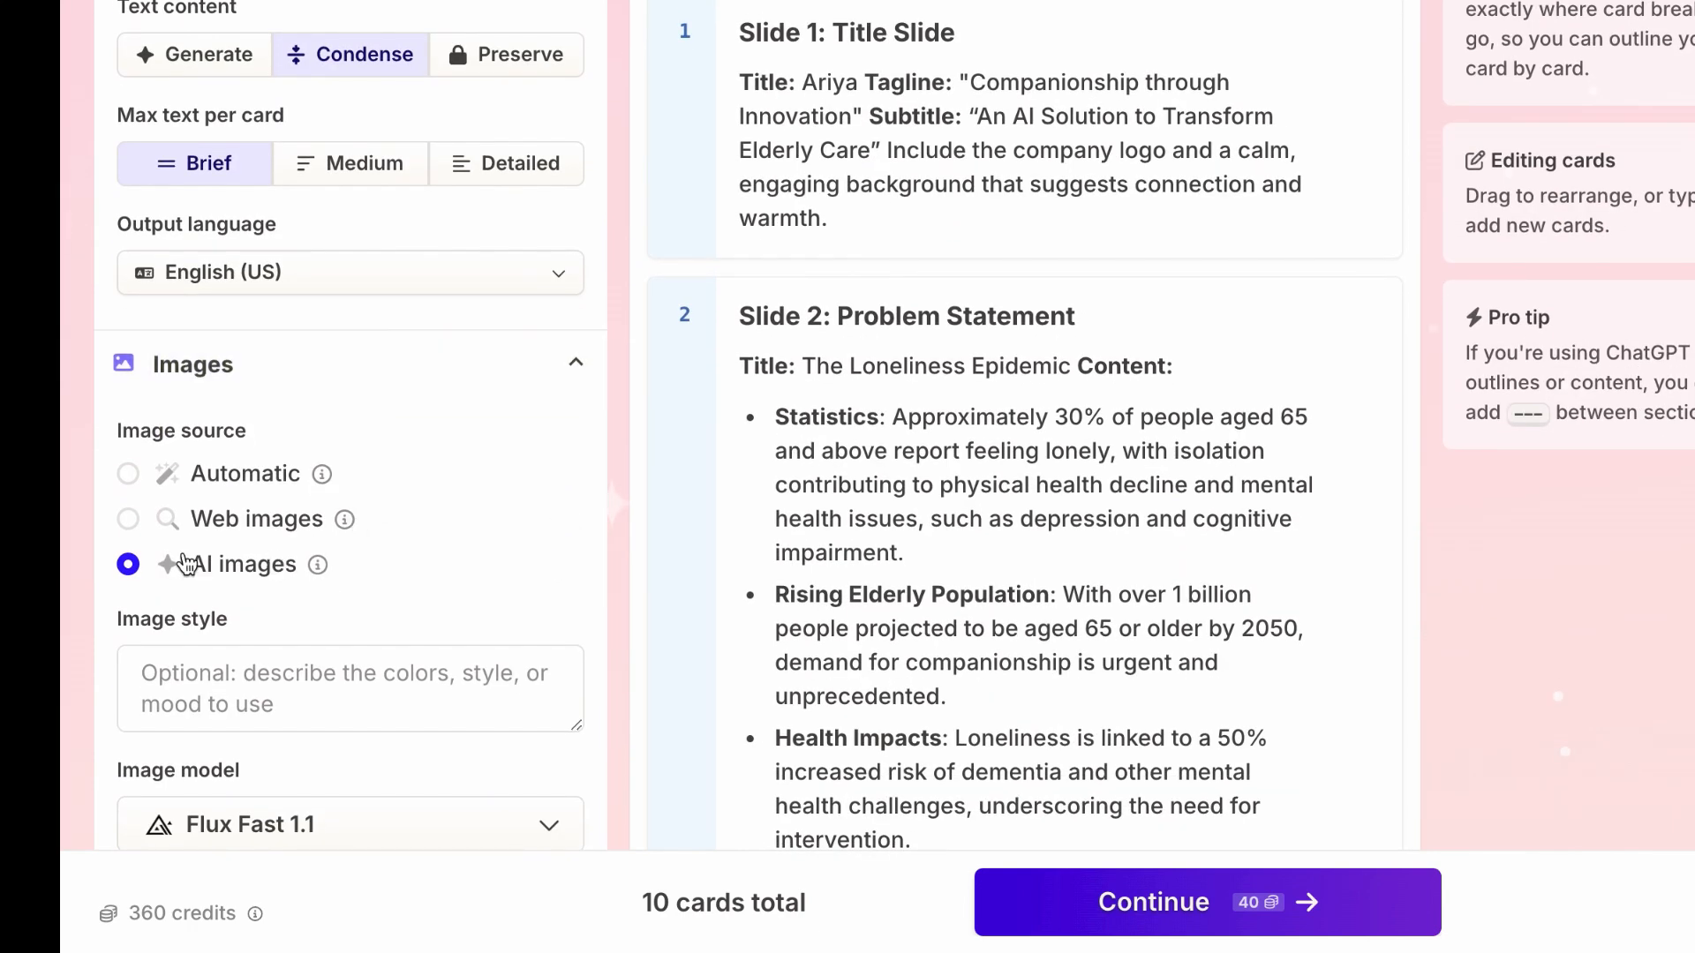
# Step: In the format settings, set the card height to 16:9 and the card width to Wide
pyautogui.click(494, 649)
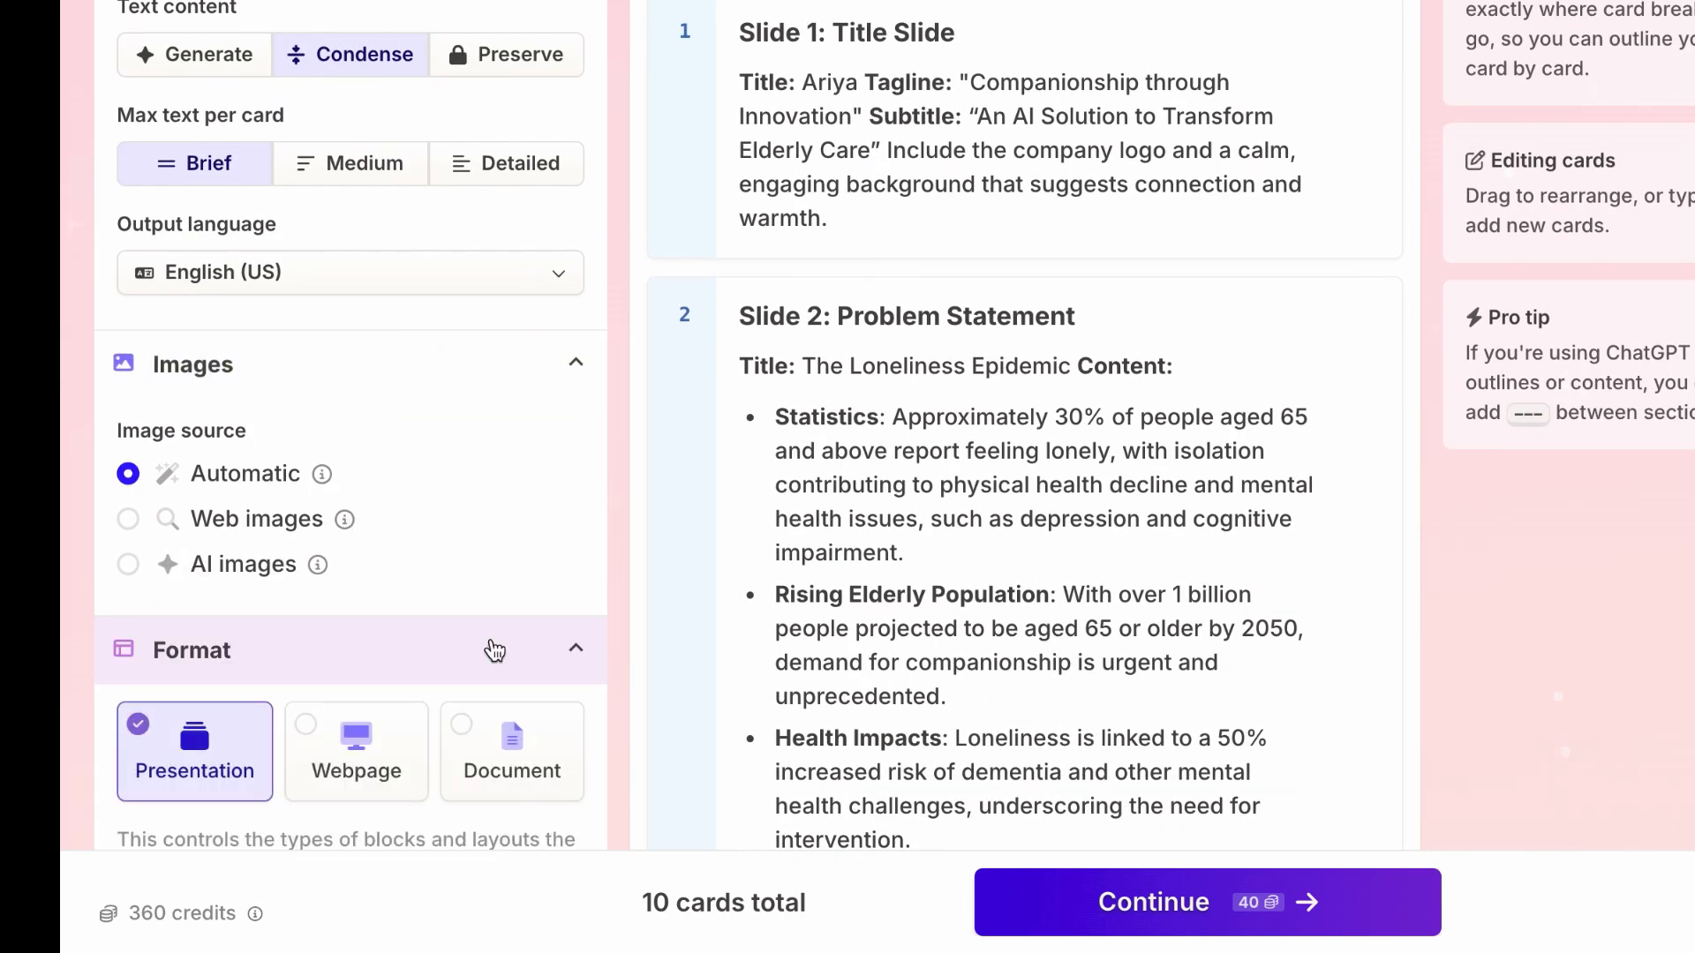
pyautogui.scroll(-4, 495, 649)
pyautogui.scroll(-2, 490, 640)
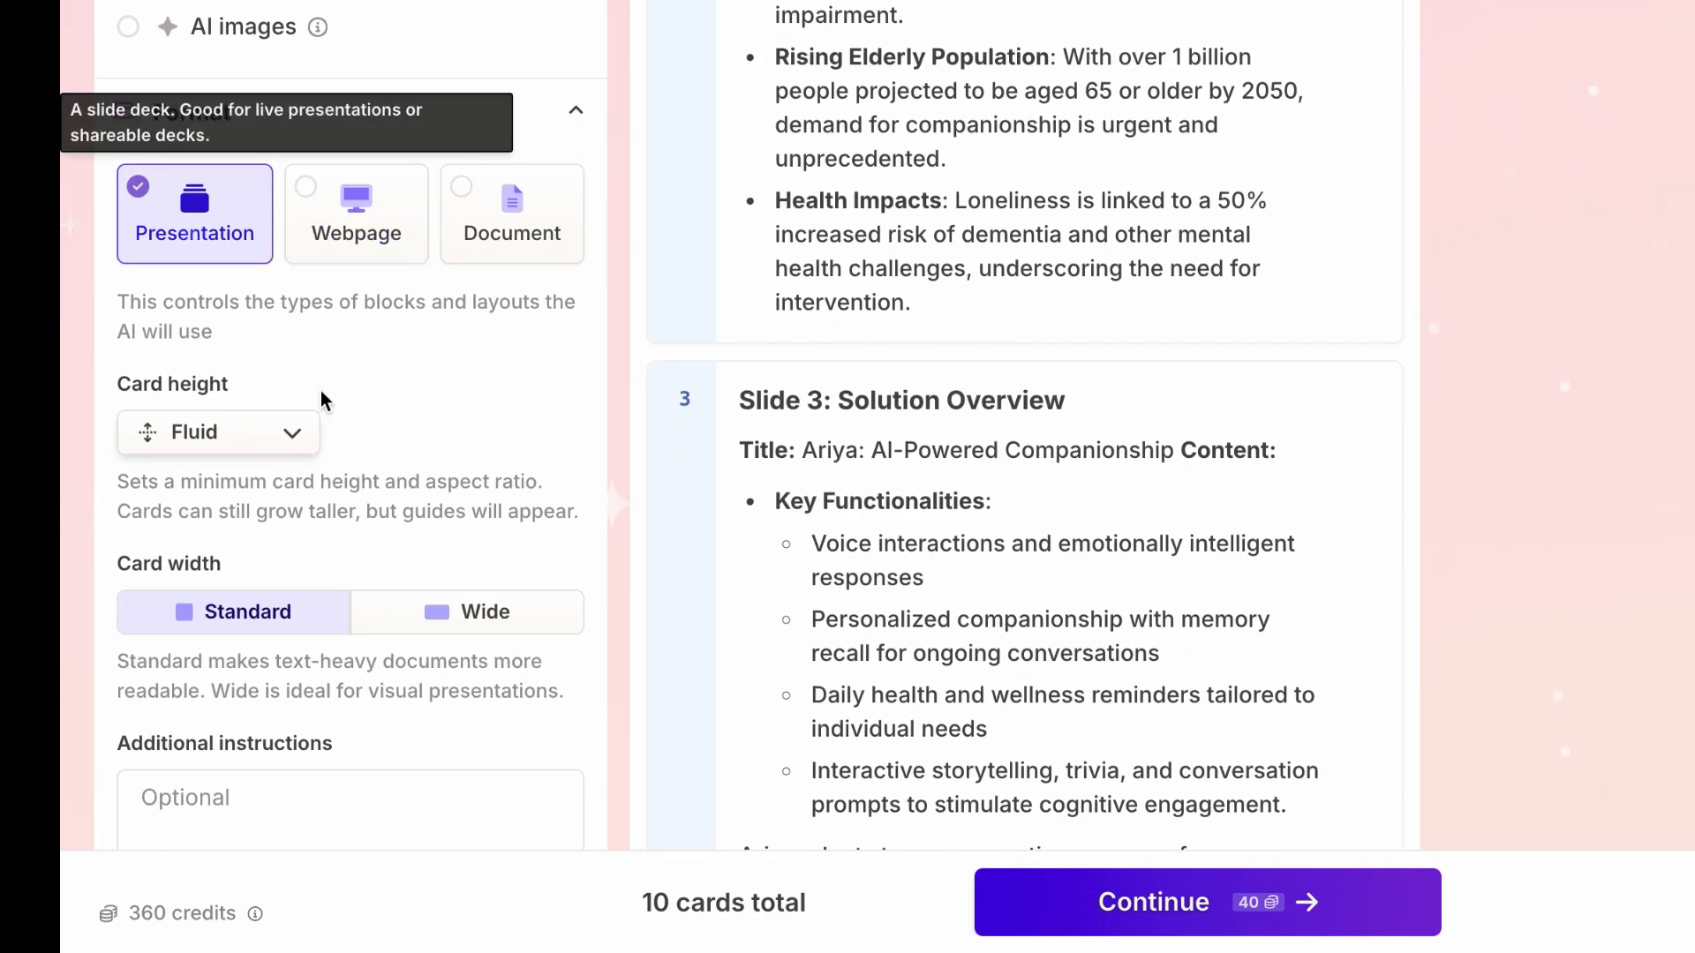
pyautogui.click(267, 433)
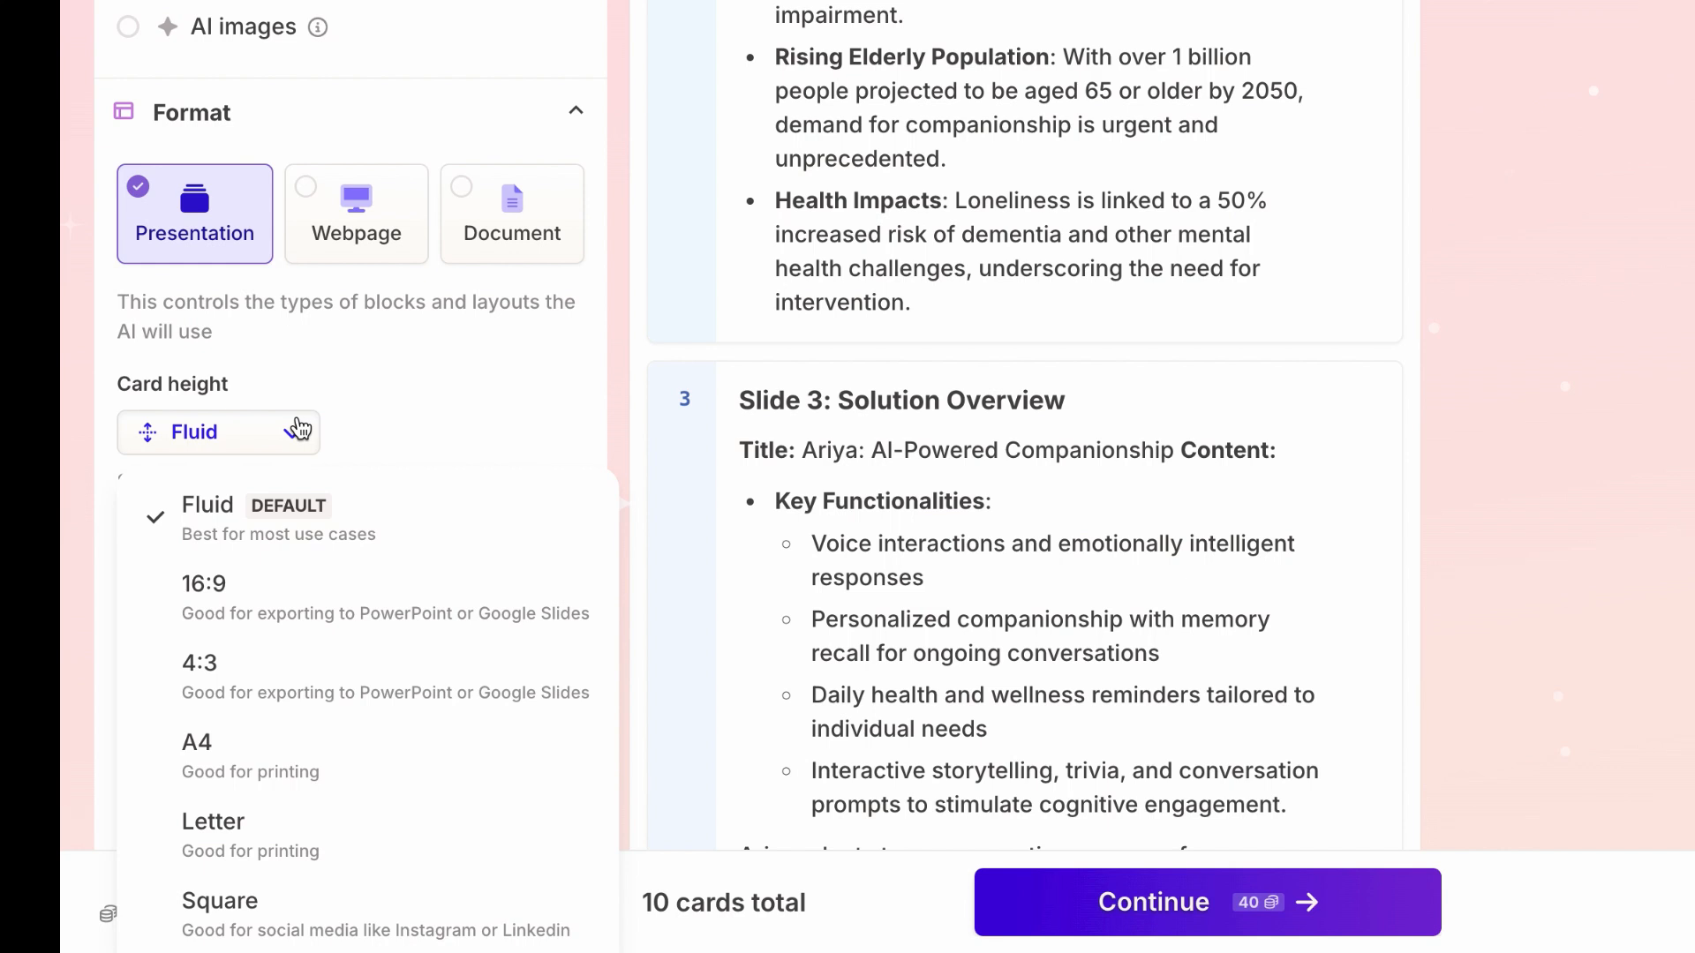
pyautogui.click(259, 601)
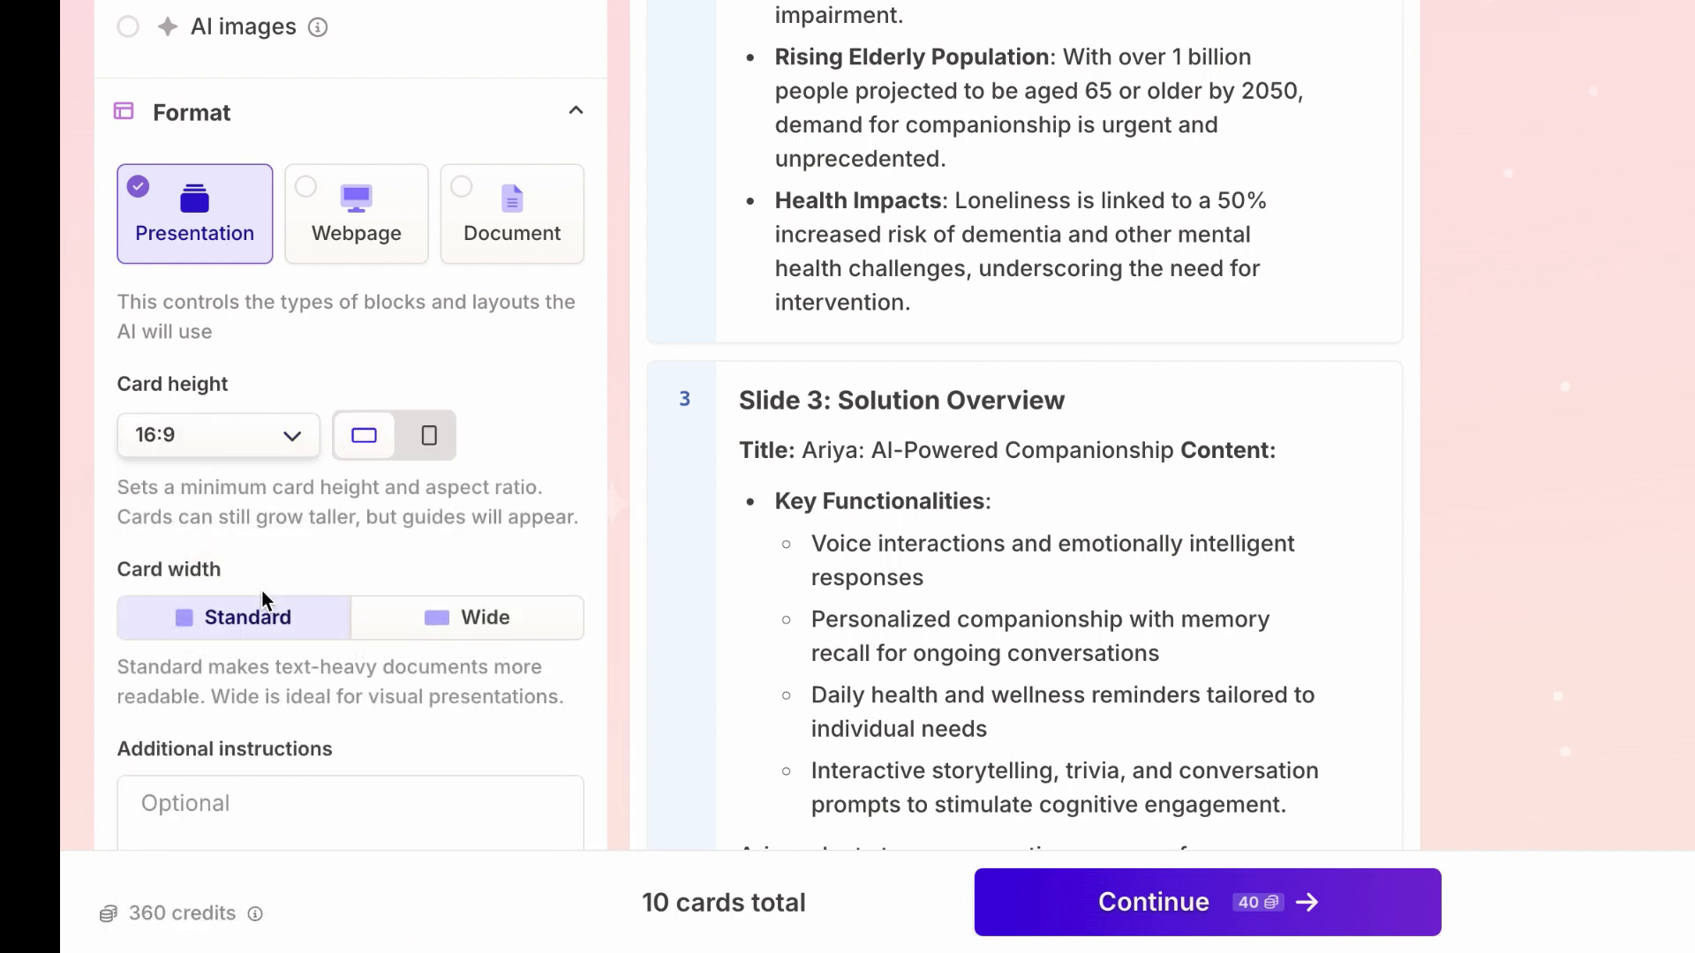
pyautogui.scroll(-2, 378, 519)
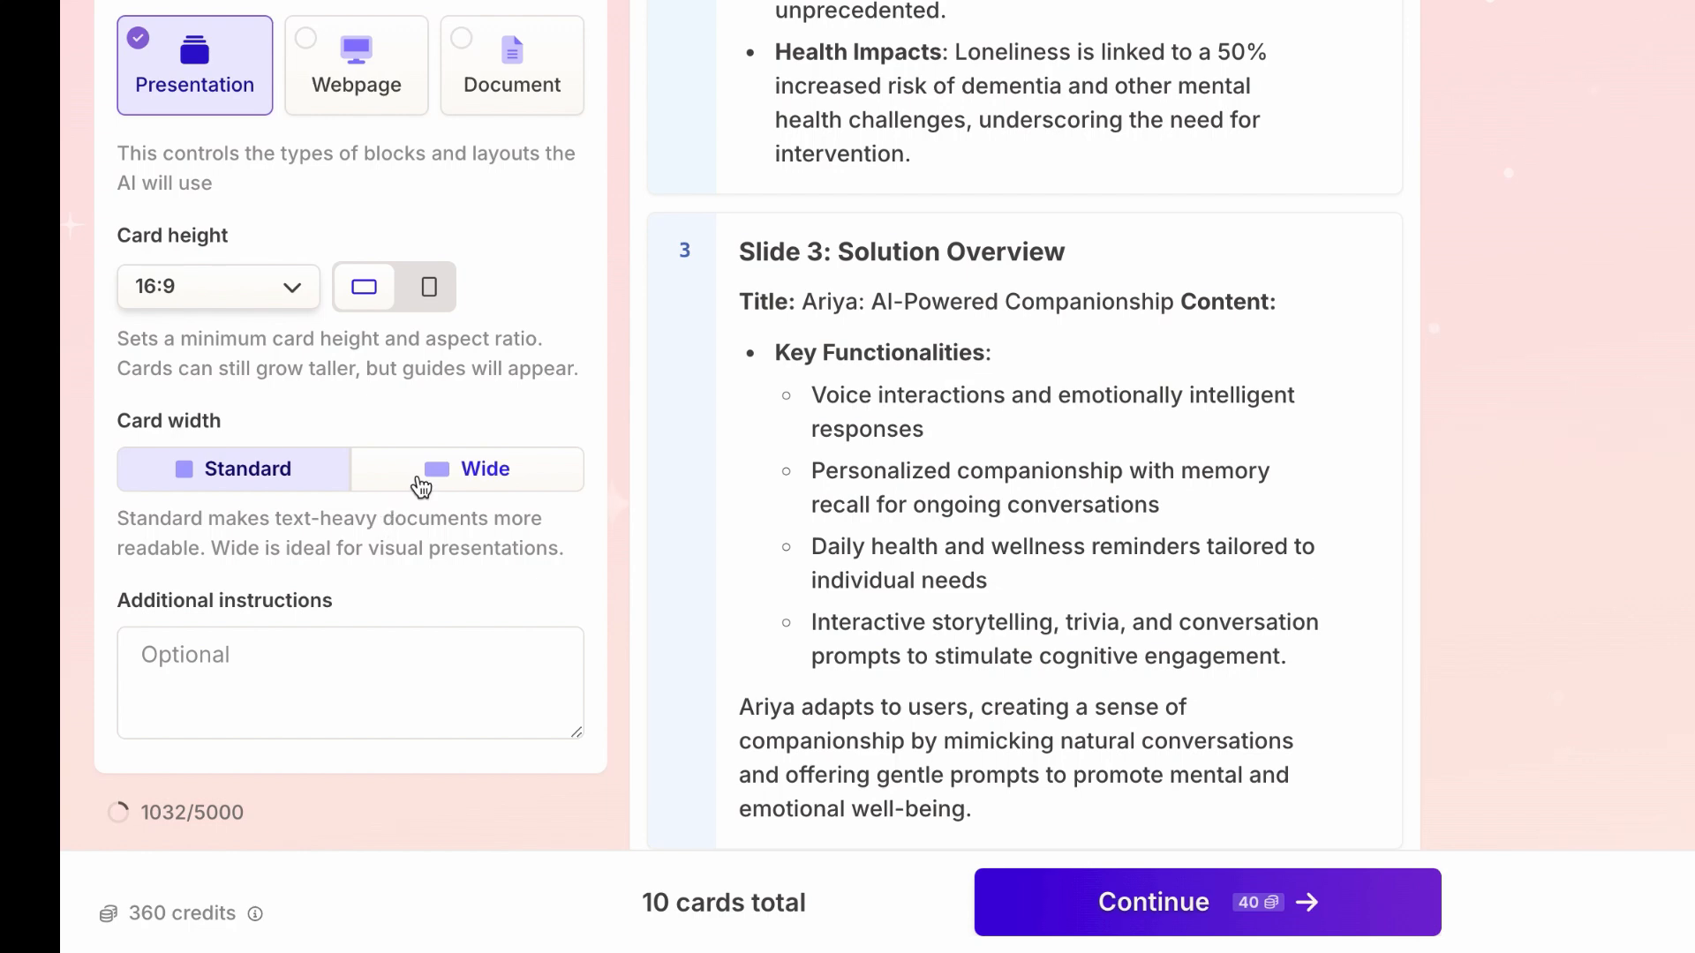
pyautogui.click(420, 484)
pyautogui.scroll(-4, 416, 484)
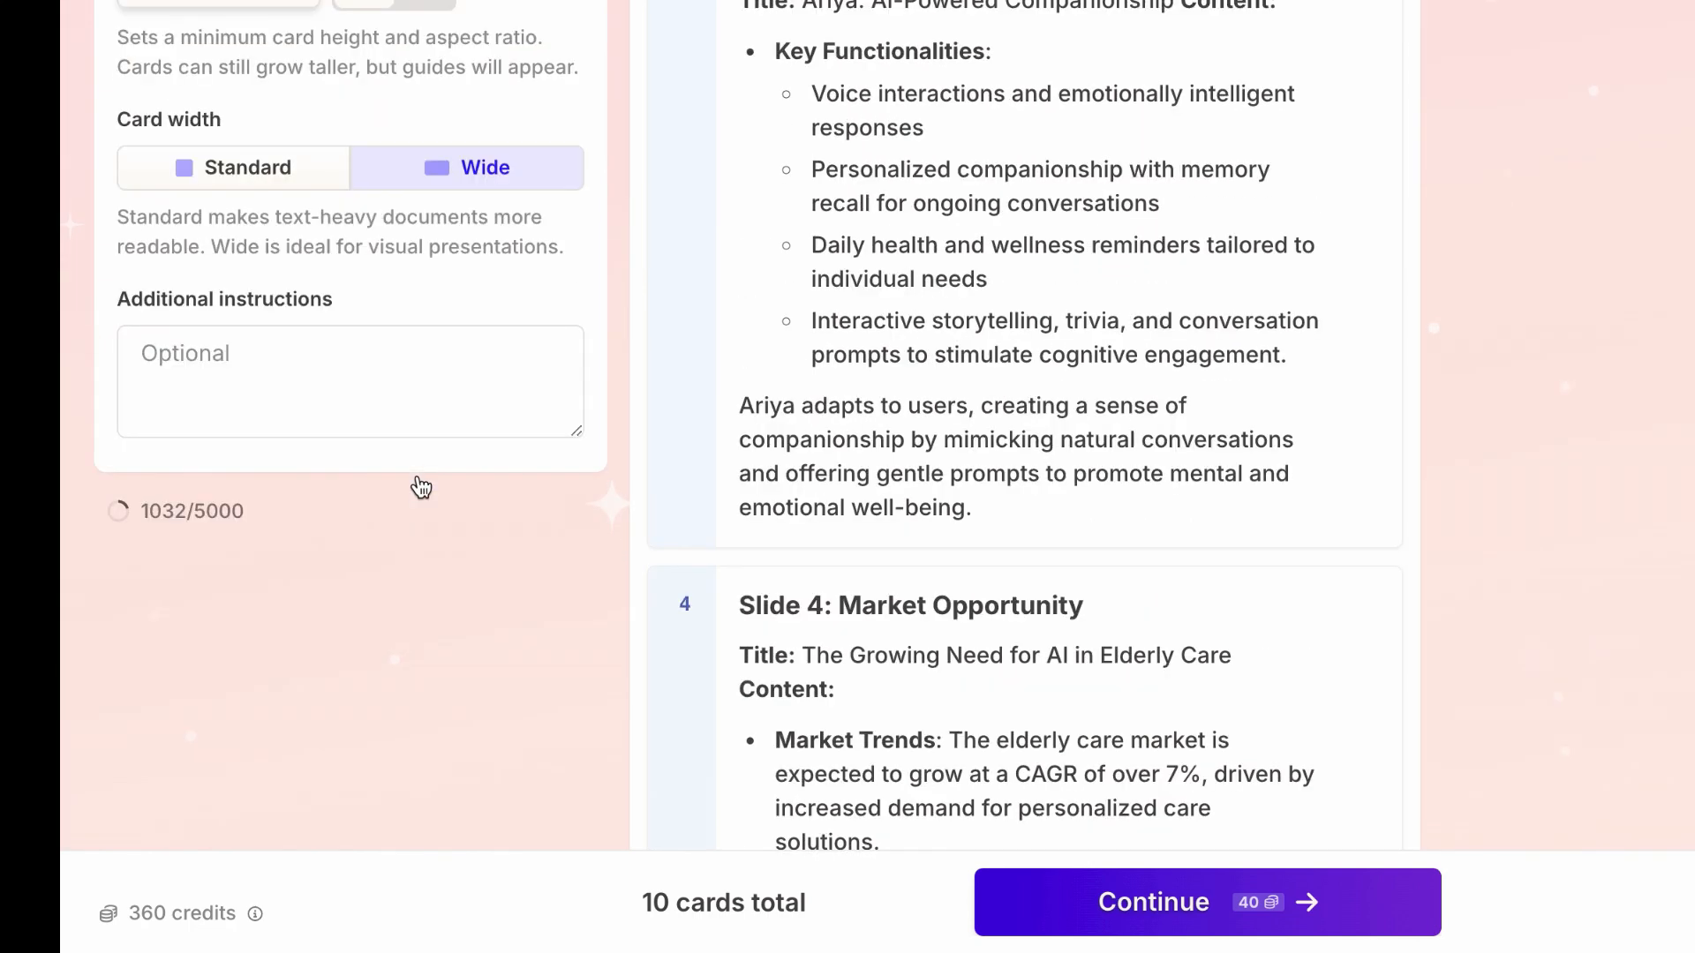
# Step: Review the settings and slide cards through Slide 10, and continue to the theme selection
pyautogui.scroll(2, 361, 514)
pyautogui.scroll(4, 413, 553)
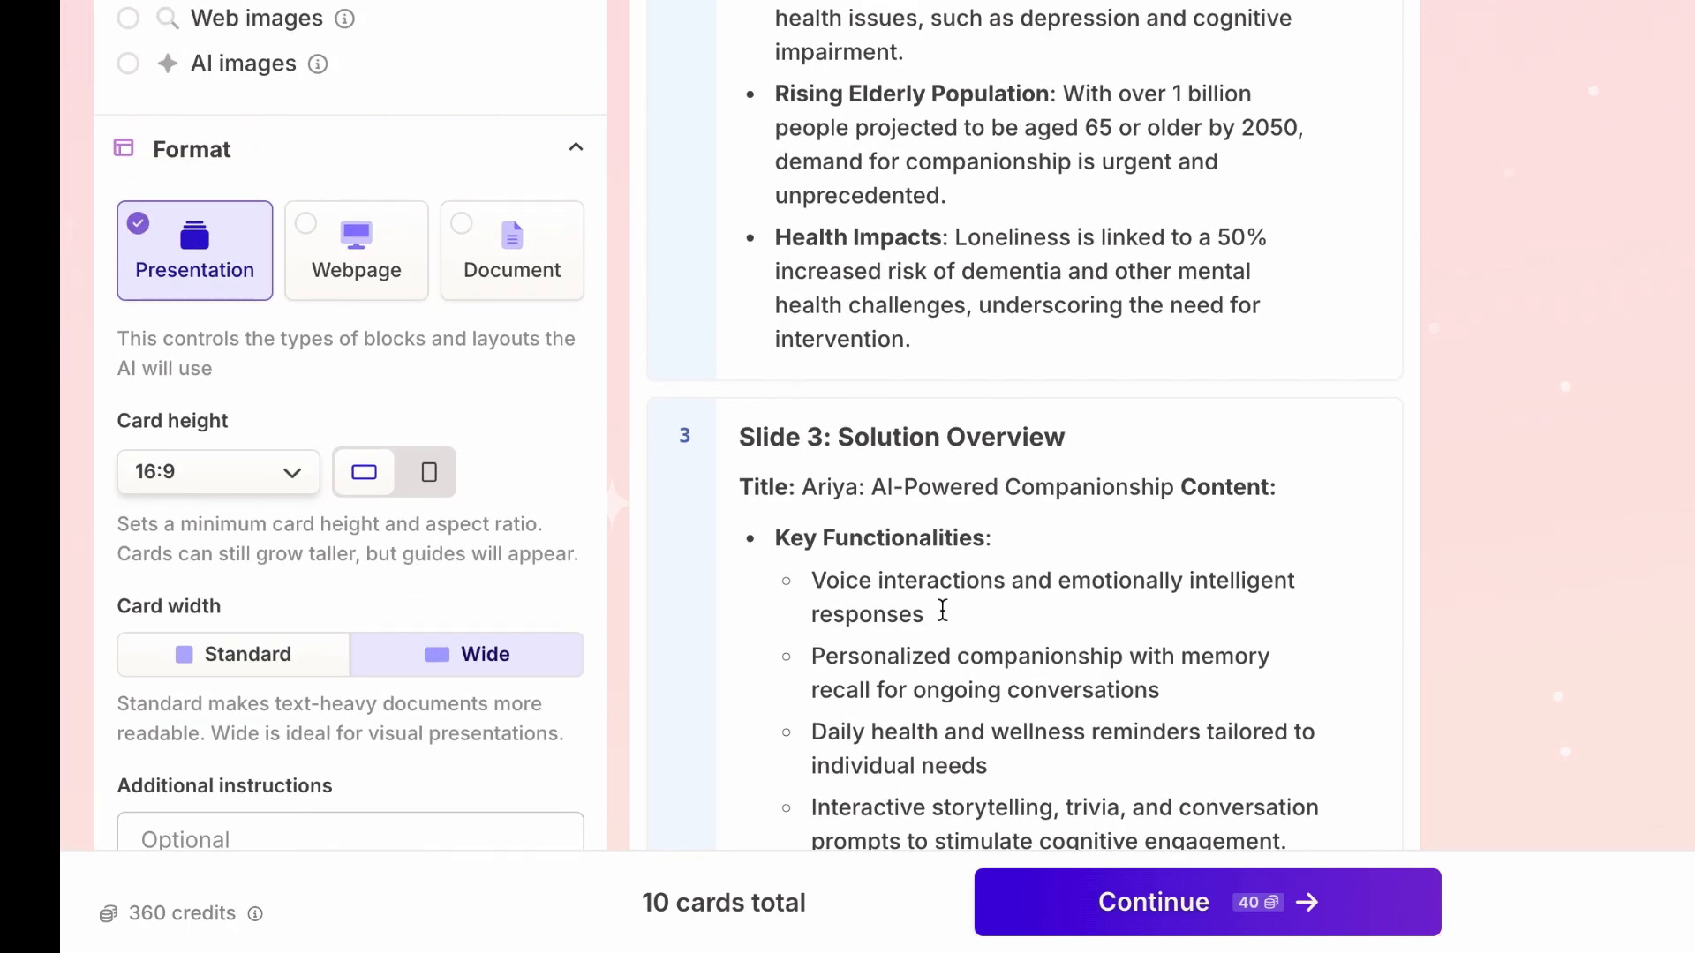
pyautogui.scroll(-12, 942, 609)
pyautogui.scroll(-20, 942, 609)
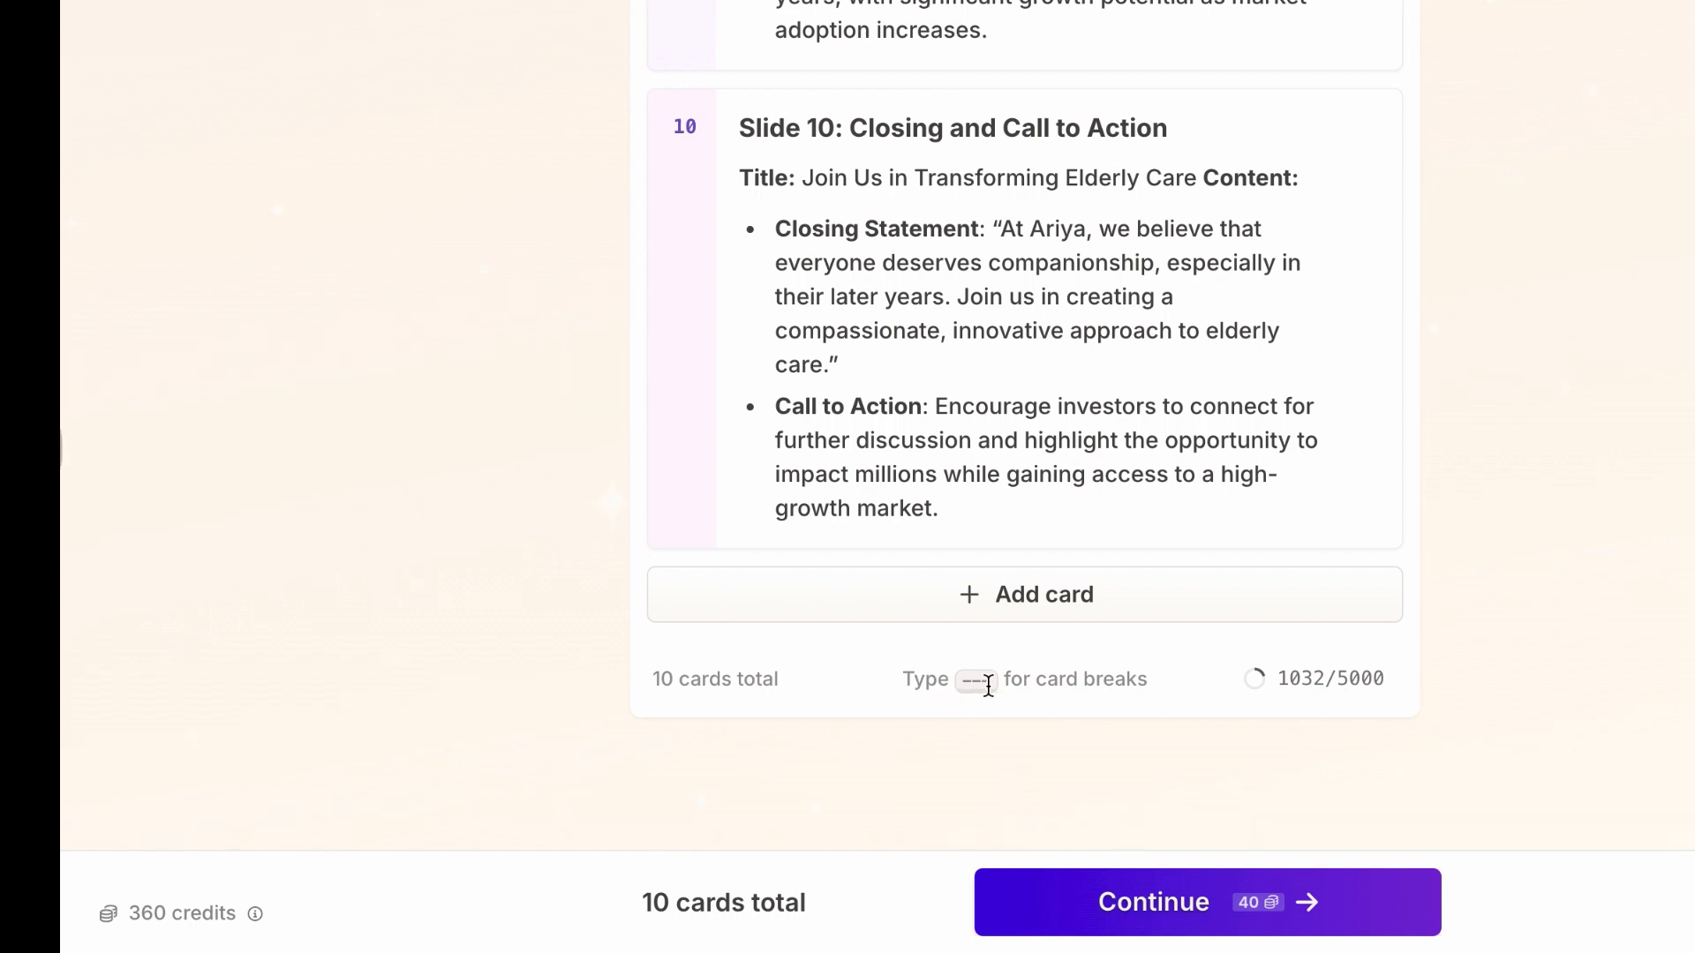
pyautogui.click(1162, 899)
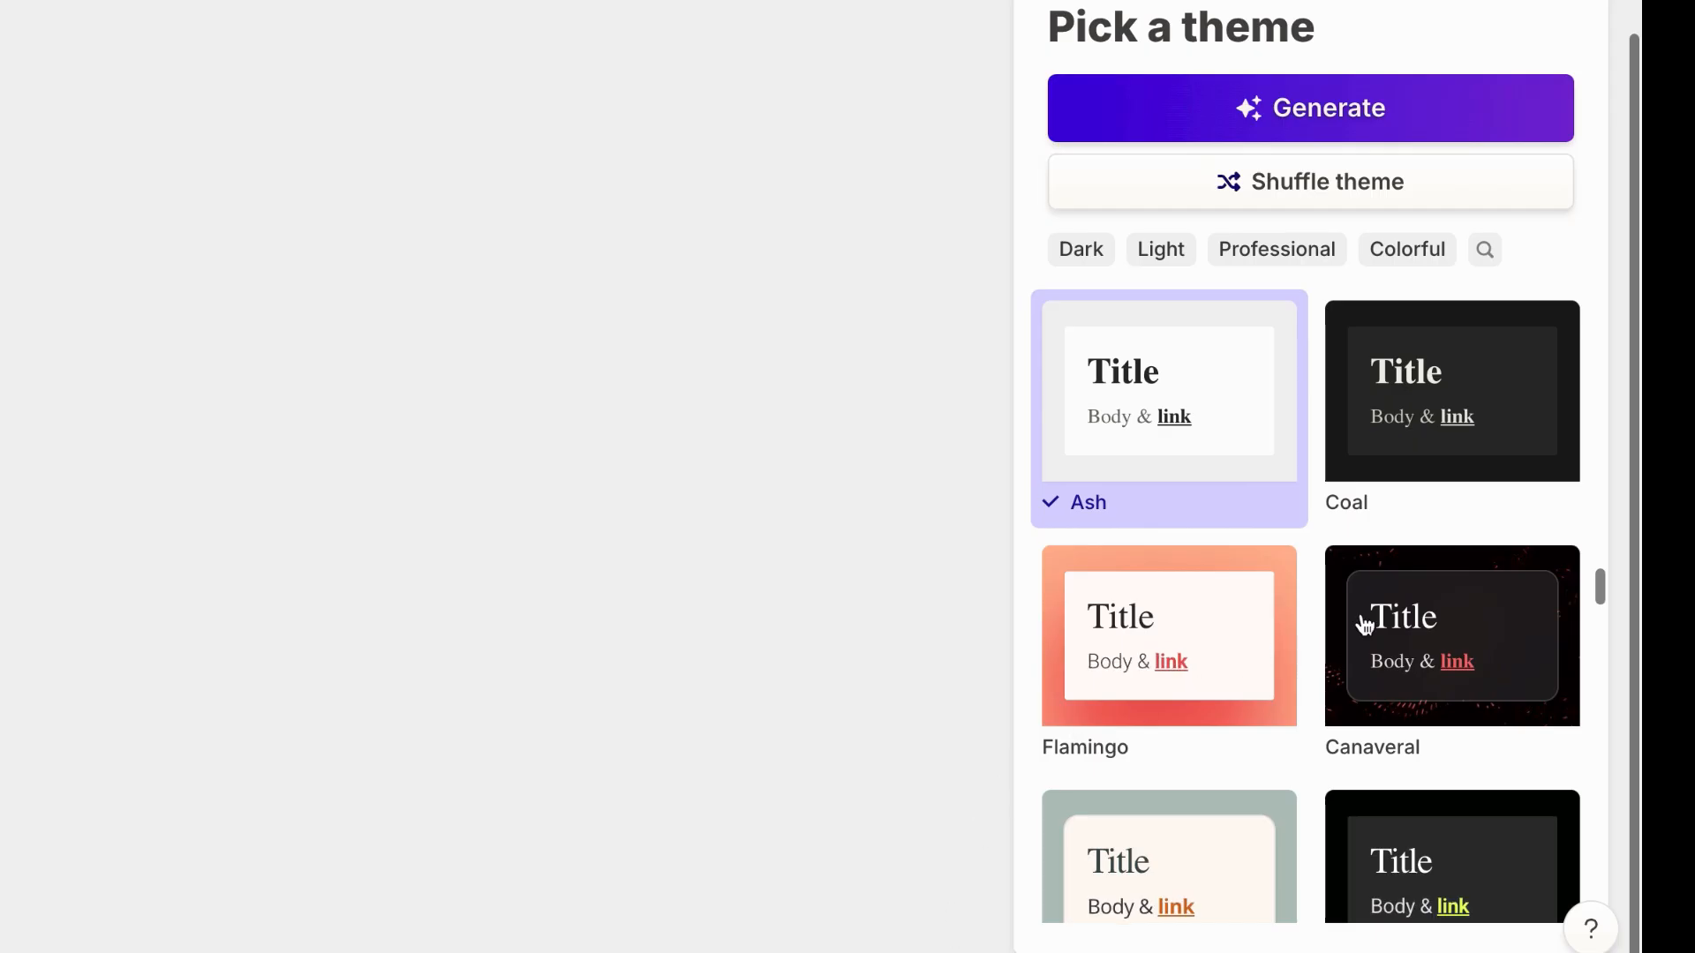
# Step: Browse the available themes, select the Alien theme, and generate the presentation
pyautogui.scroll(-1, 1364, 625)
pyautogui.scroll(-7, 1364, 625)
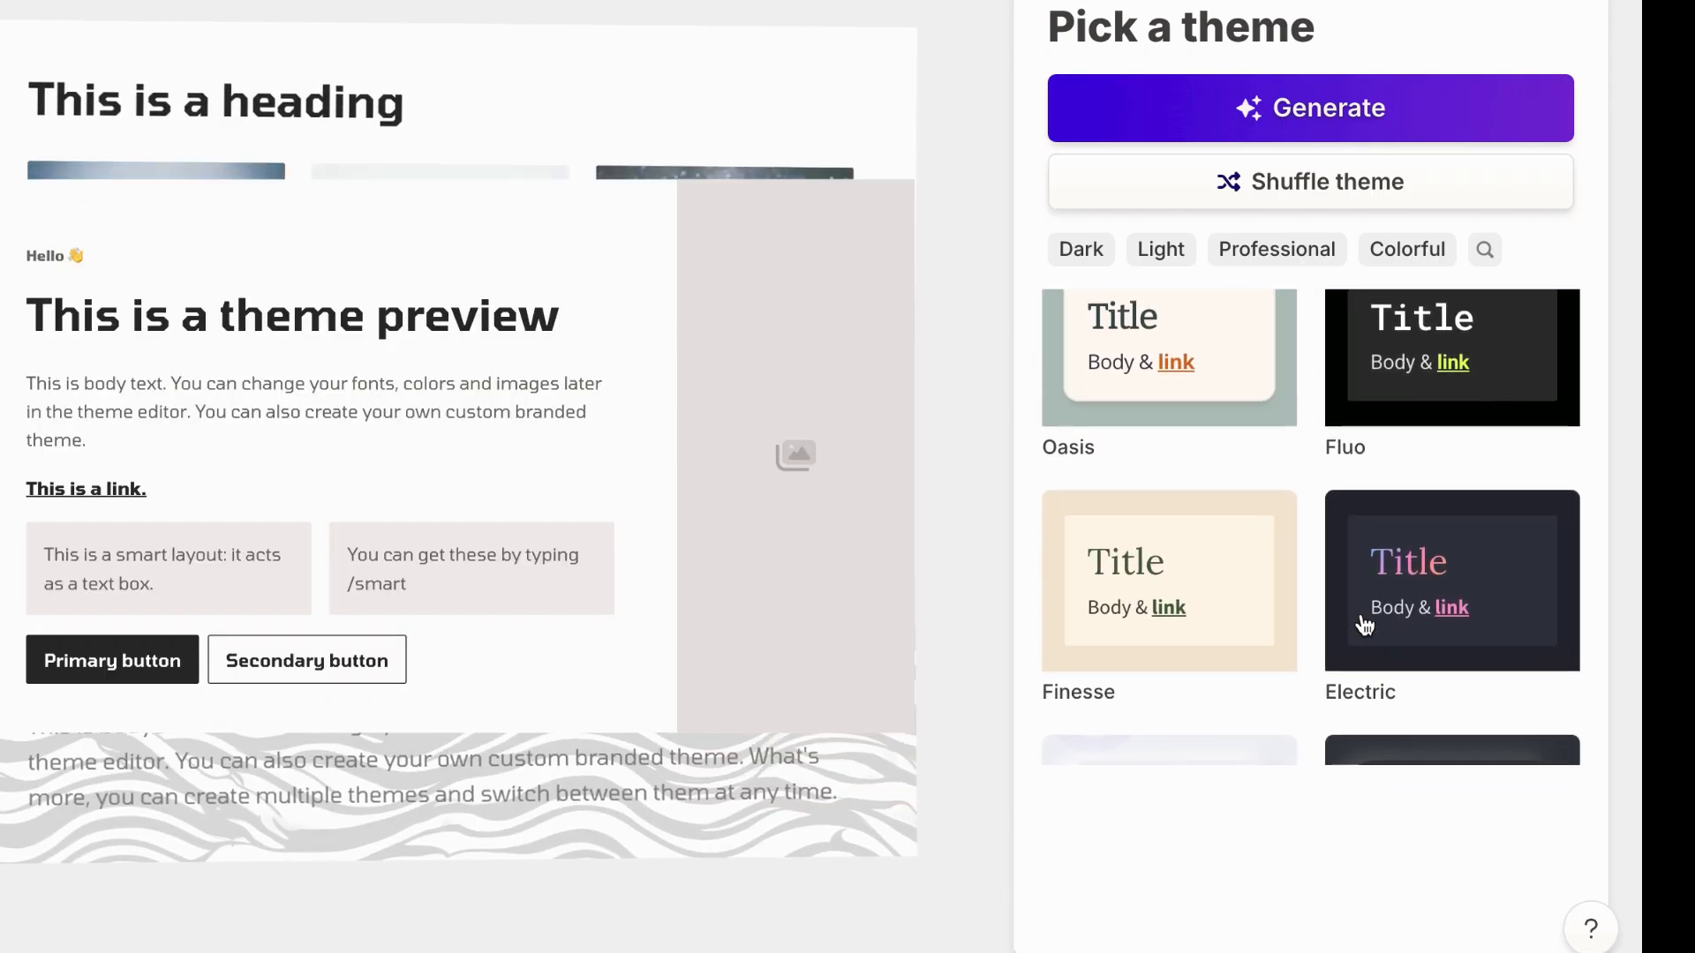
pyautogui.scroll(-6, 1364, 625)
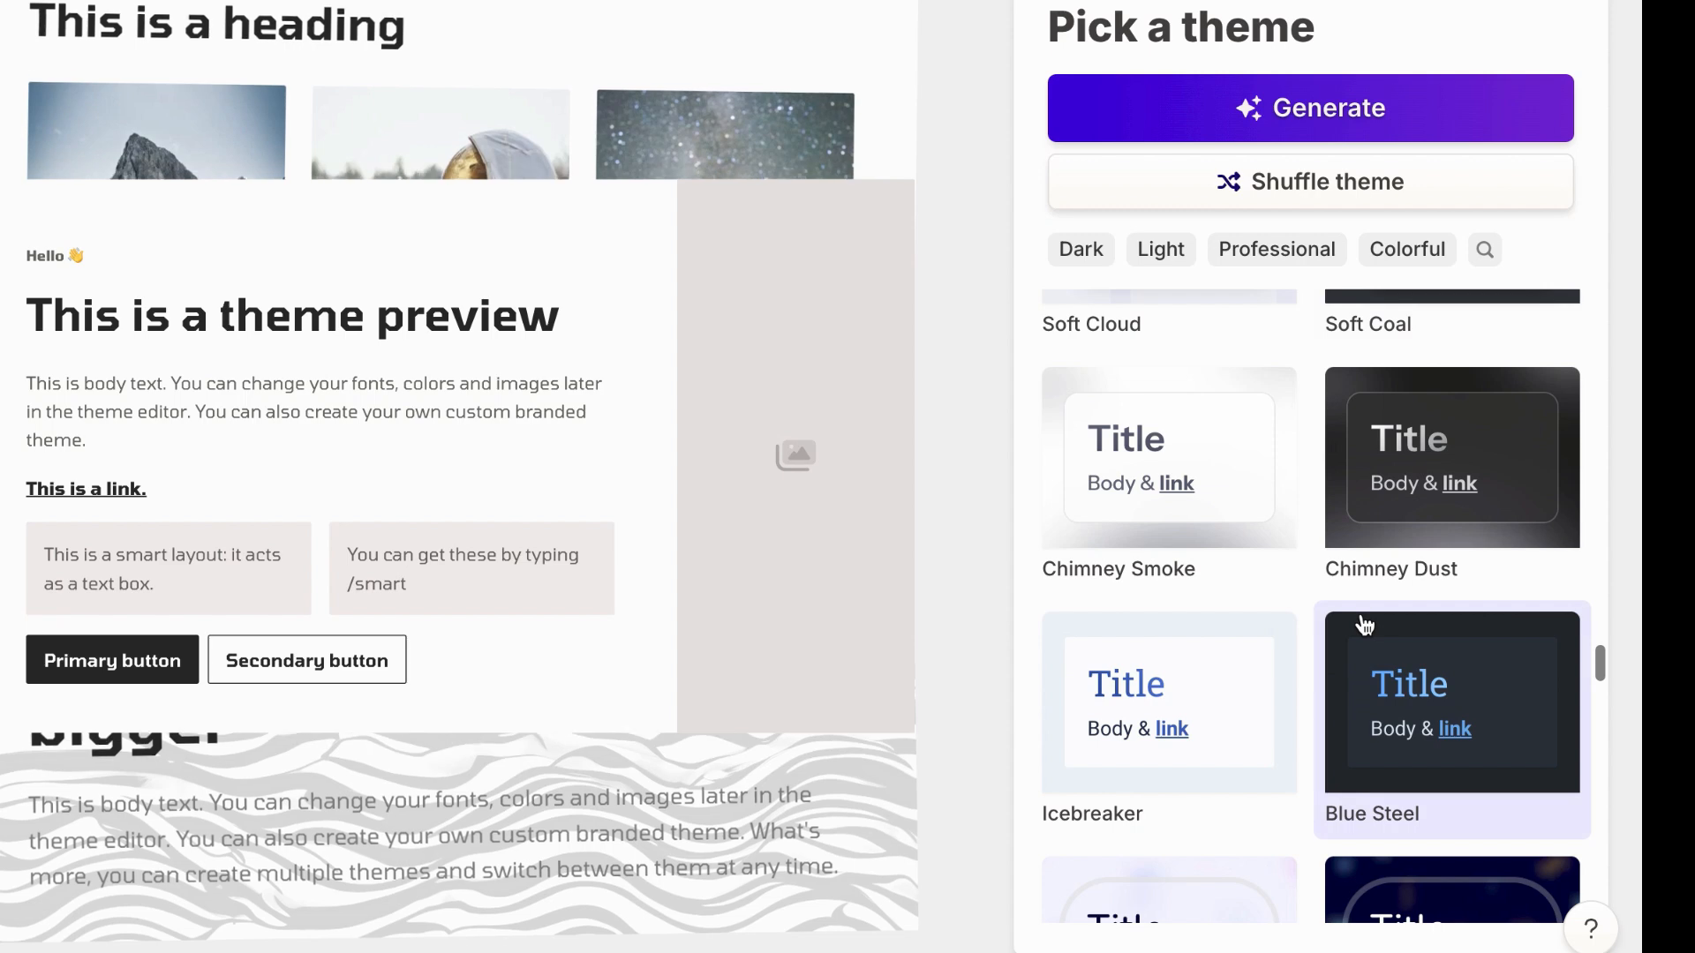
pyautogui.scroll(-5, 1364, 625)
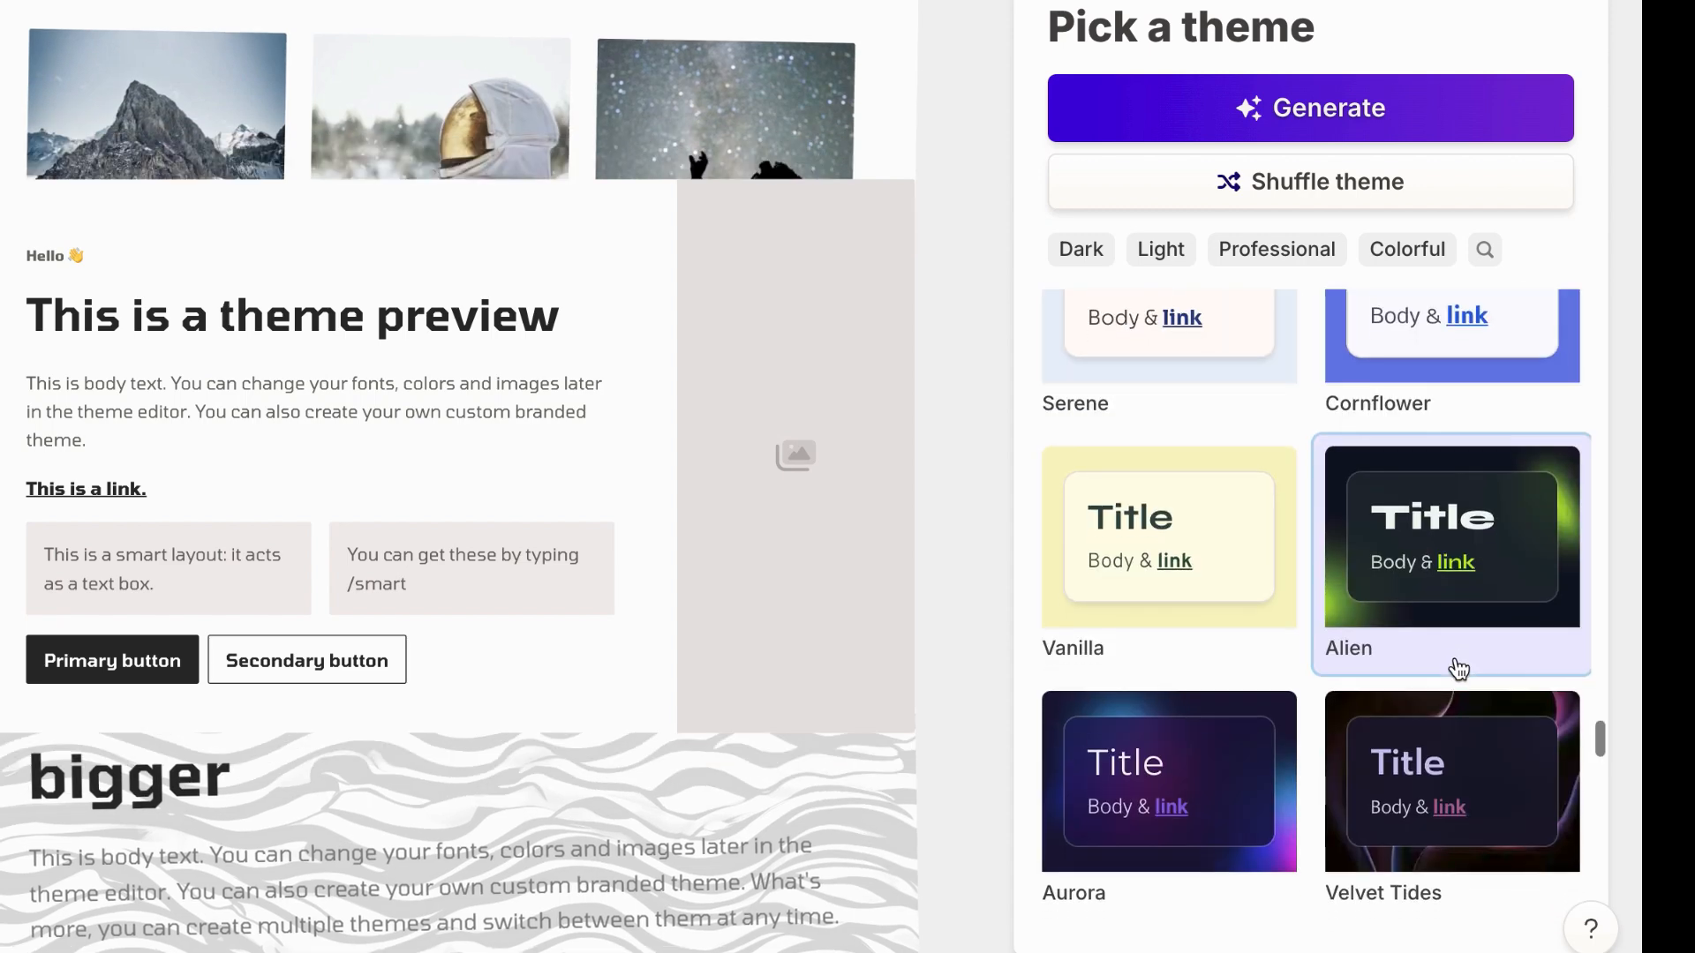
pyautogui.scroll(-3, 1456, 666)
pyautogui.scroll(-5, 1458, 668)
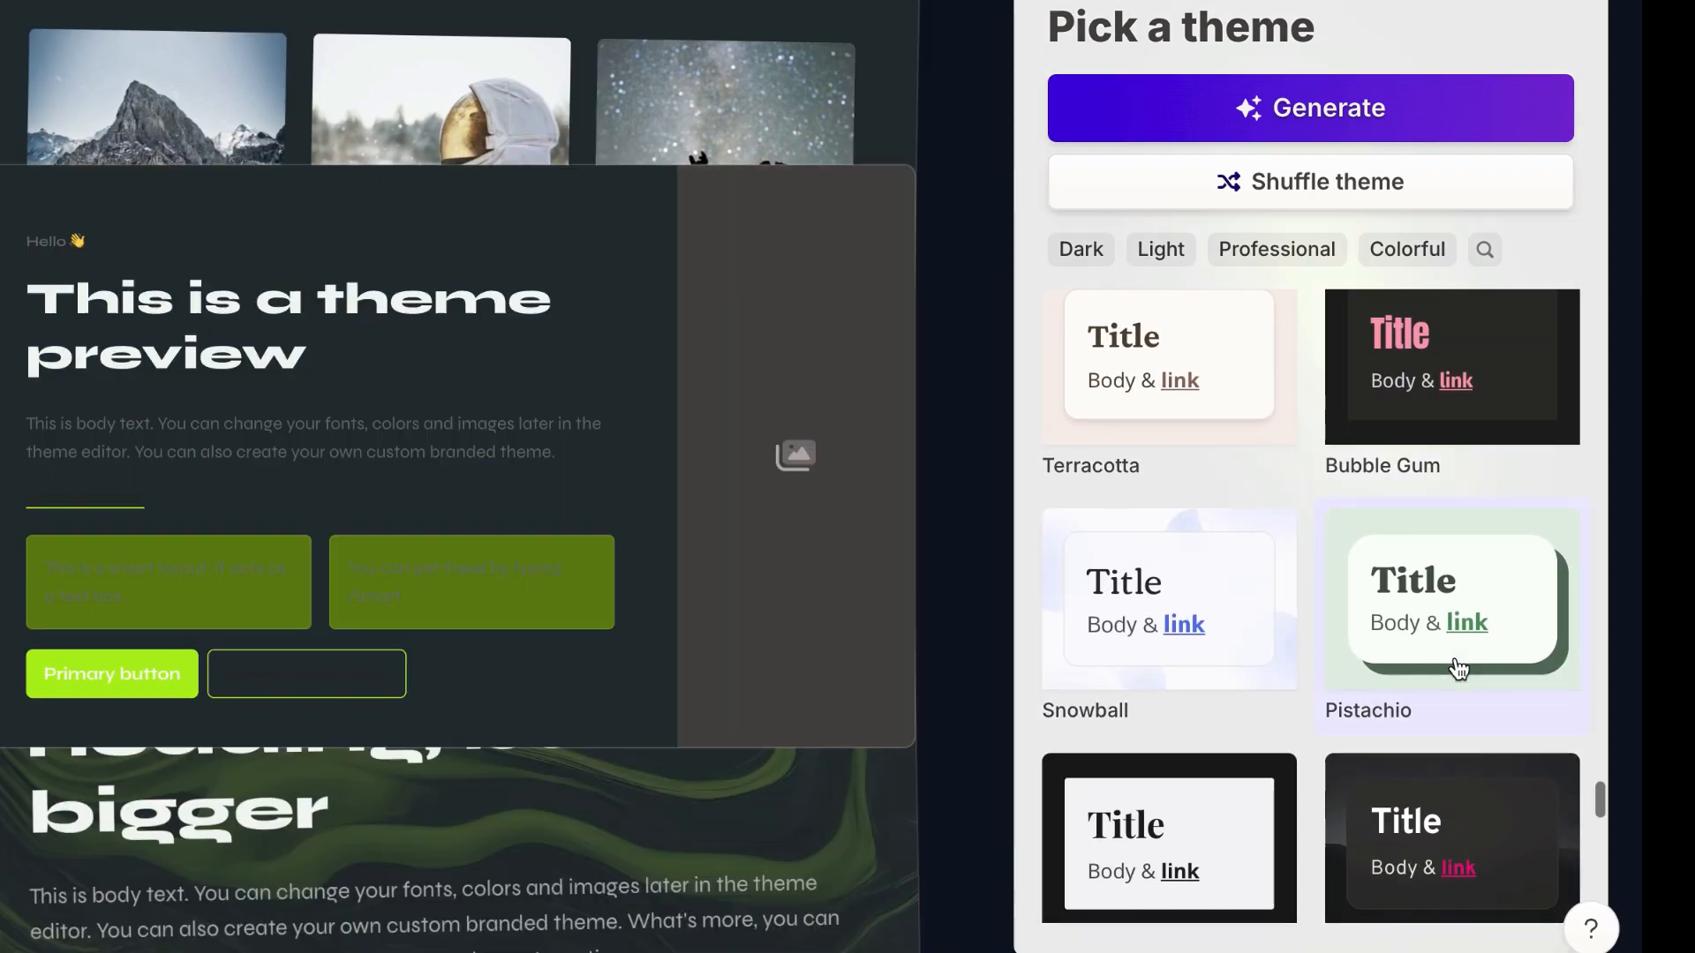
pyautogui.scroll(2, 1459, 668)
pyautogui.click(1417, 106)
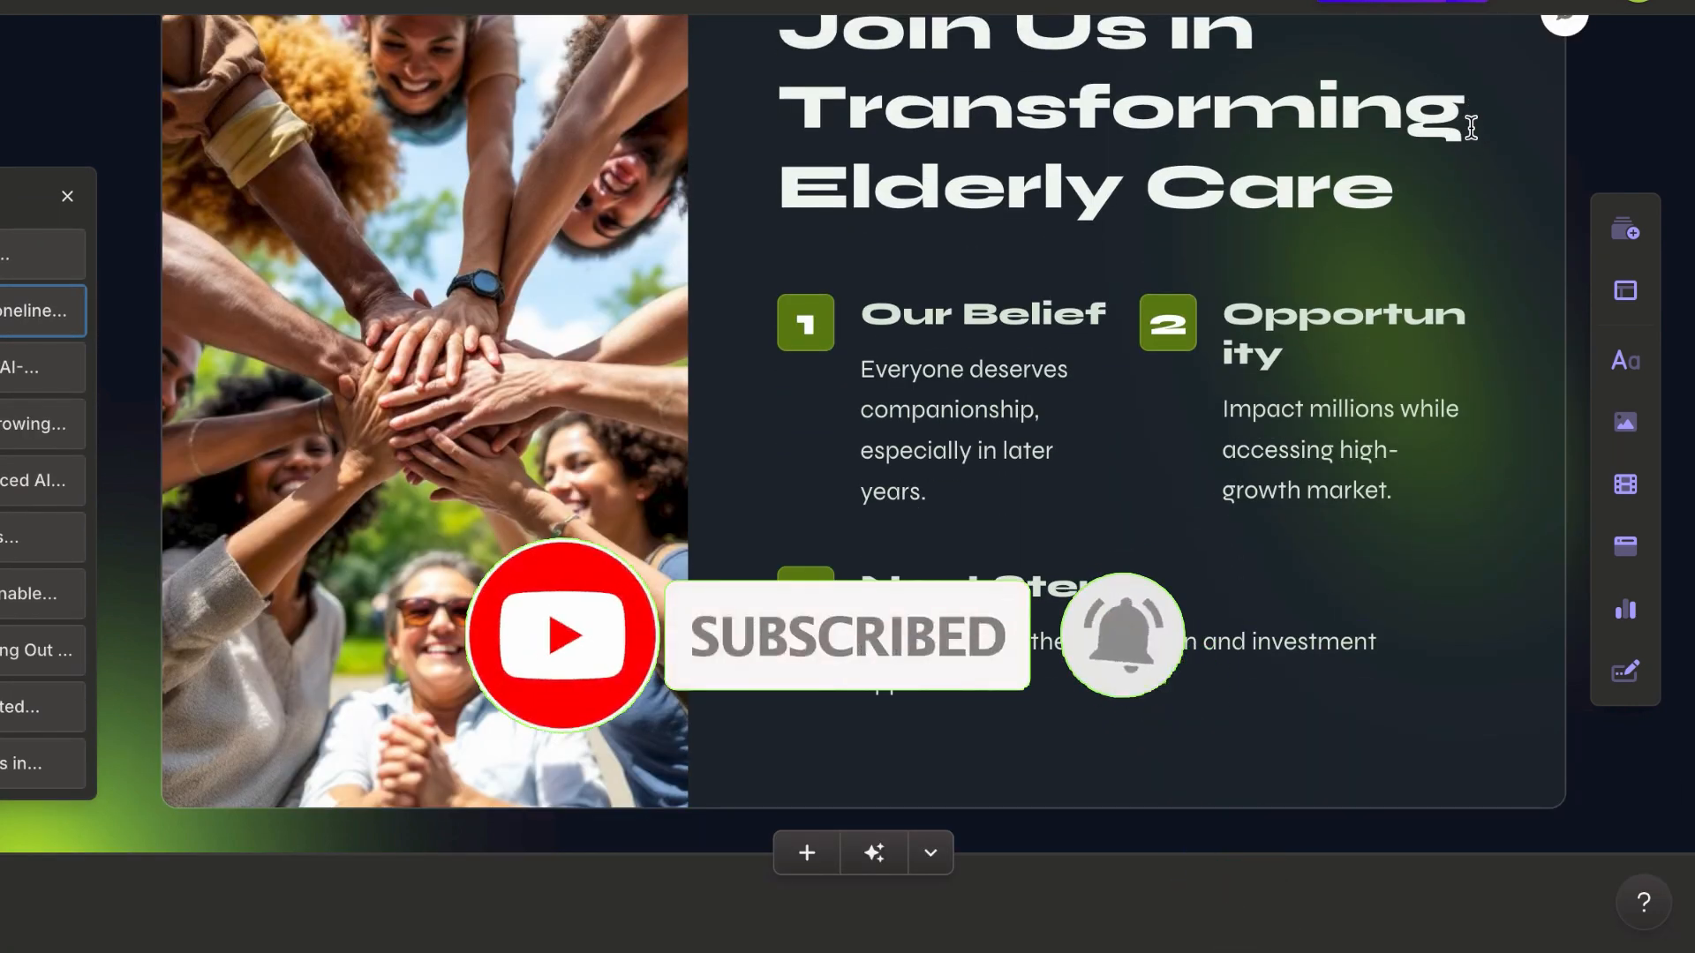
# Step: Look over the generated deck from the closing "Join Us in Transforming Elderly Care" card back to the title card
pyautogui.scroll(-5, 1169, 246)
pyautogui.scroll(15, 1169, 247)
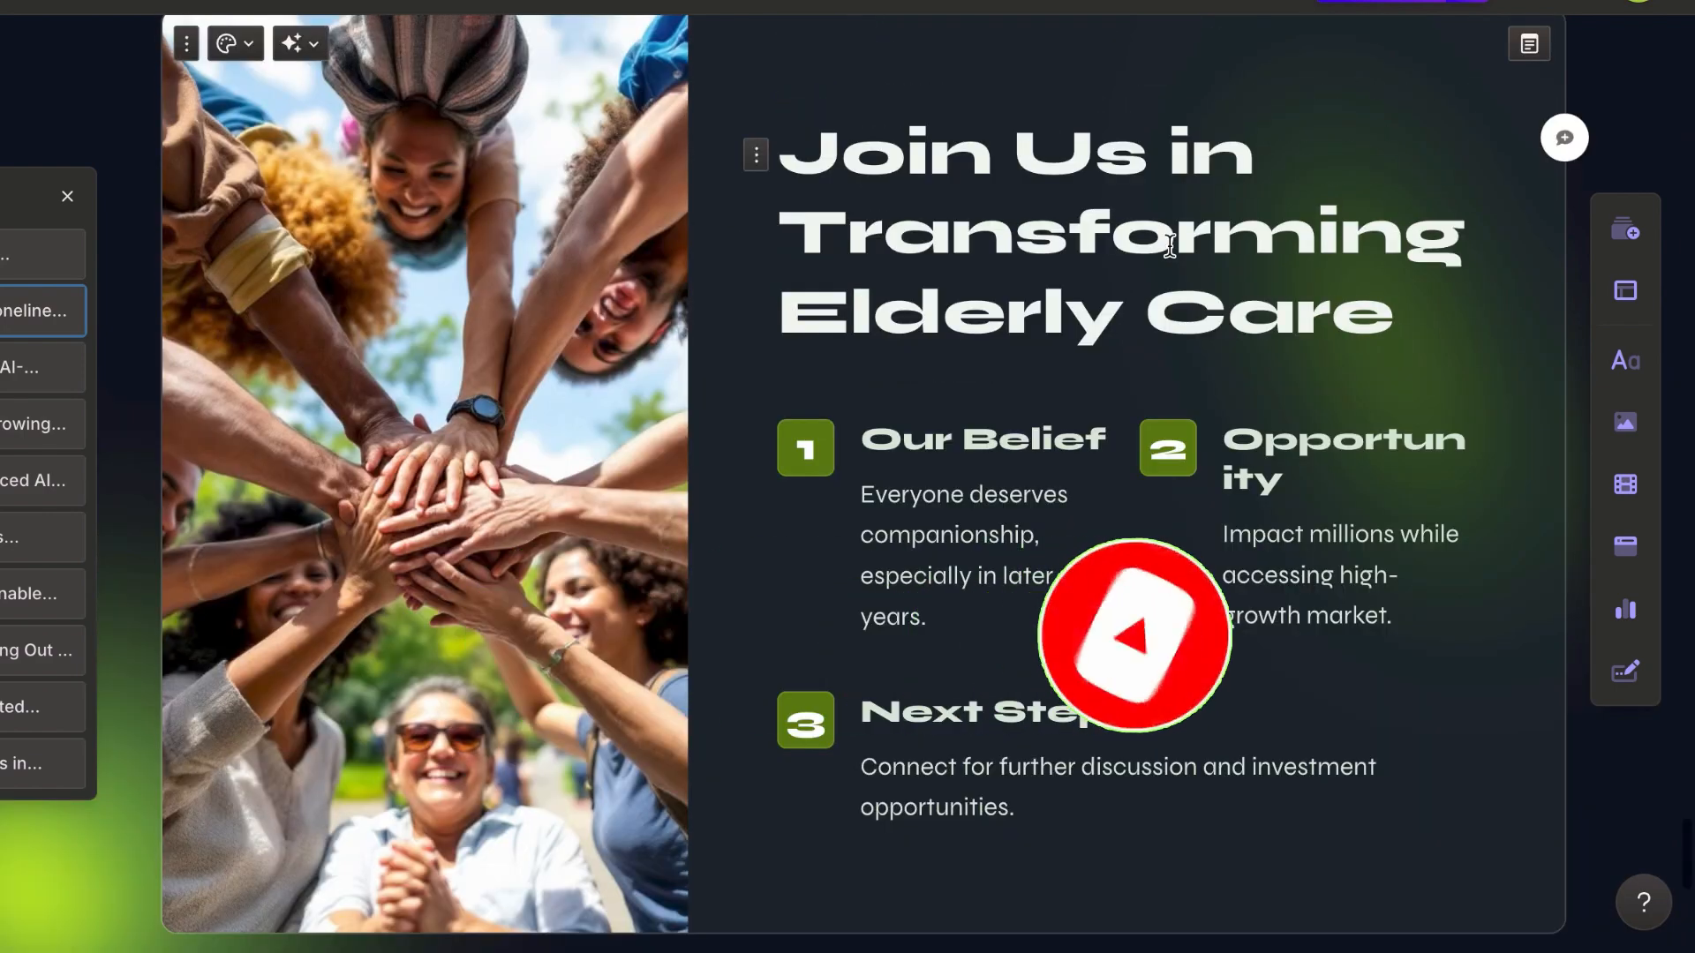
pyautogui.scroll(15, 1169, 249)
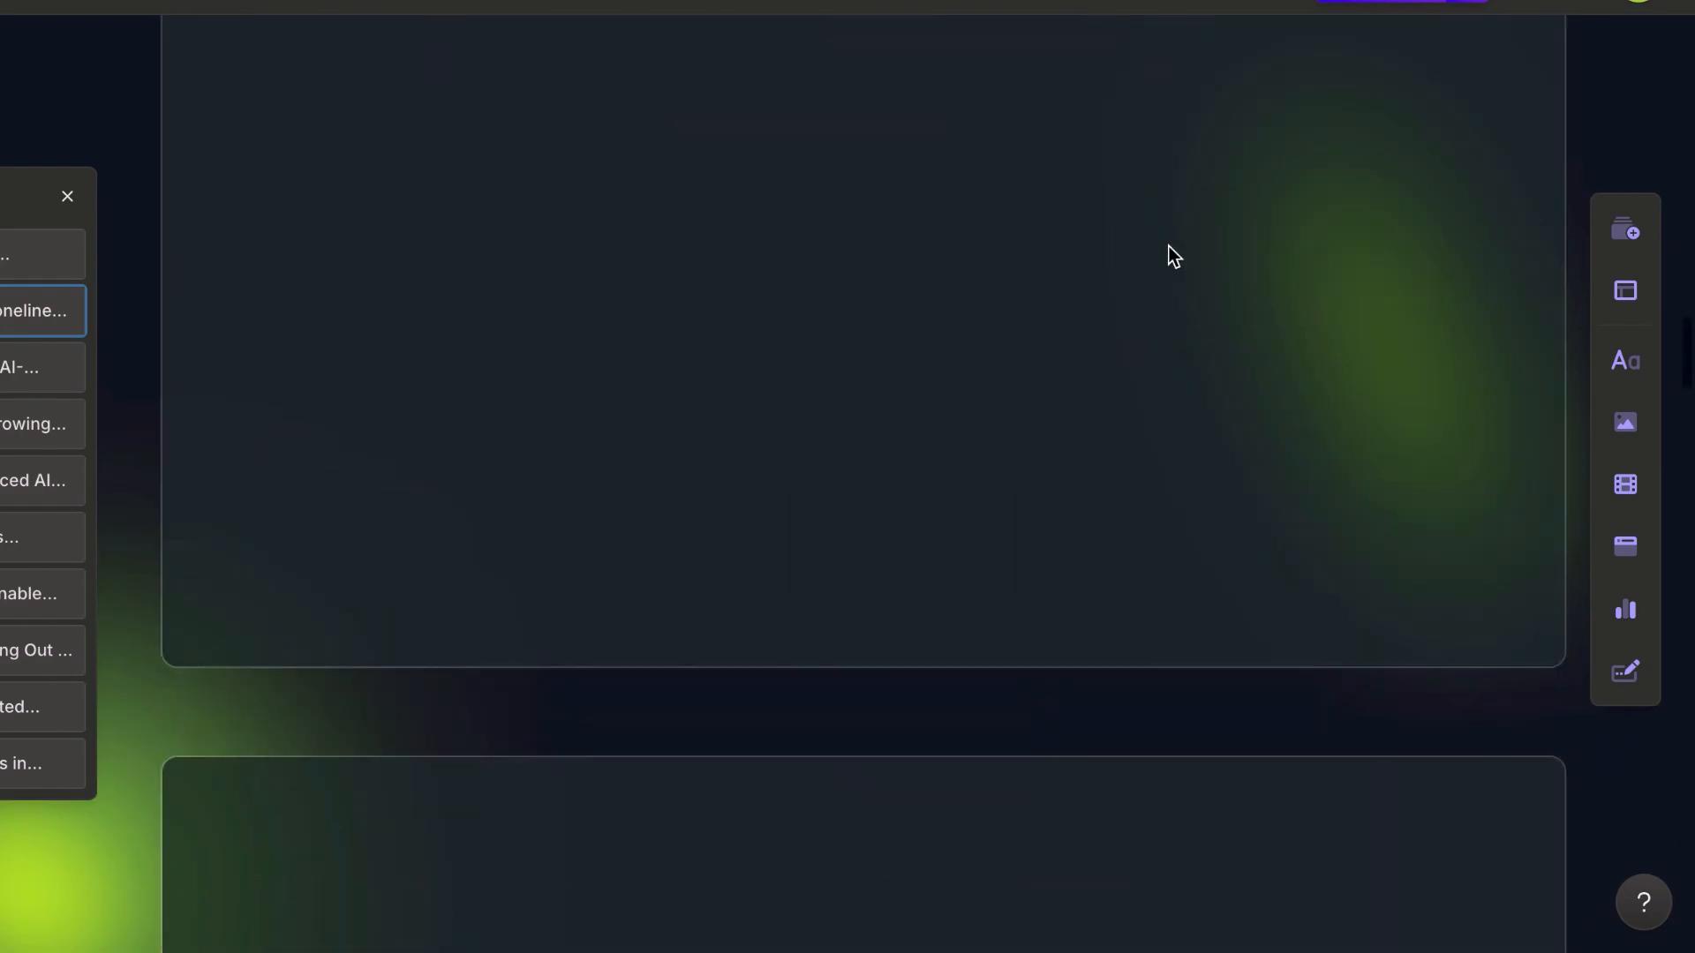
pyautogui.scroll(10, 1170, 250)
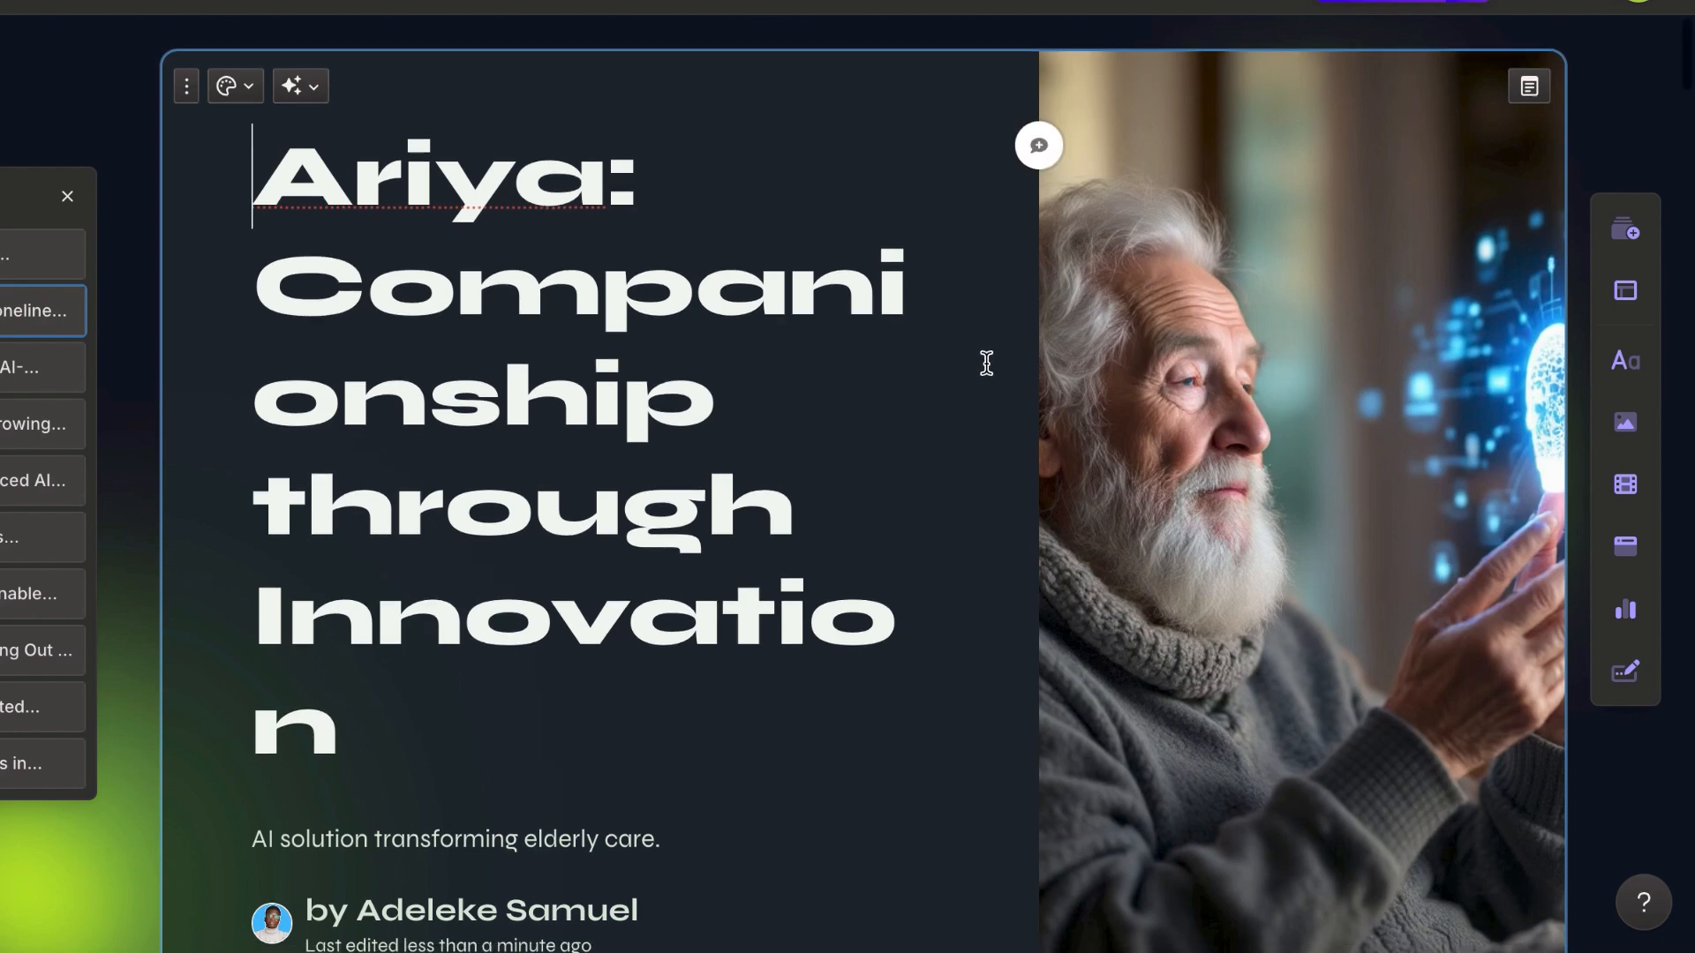
pyautogui.scroll(-2, 982, 366)
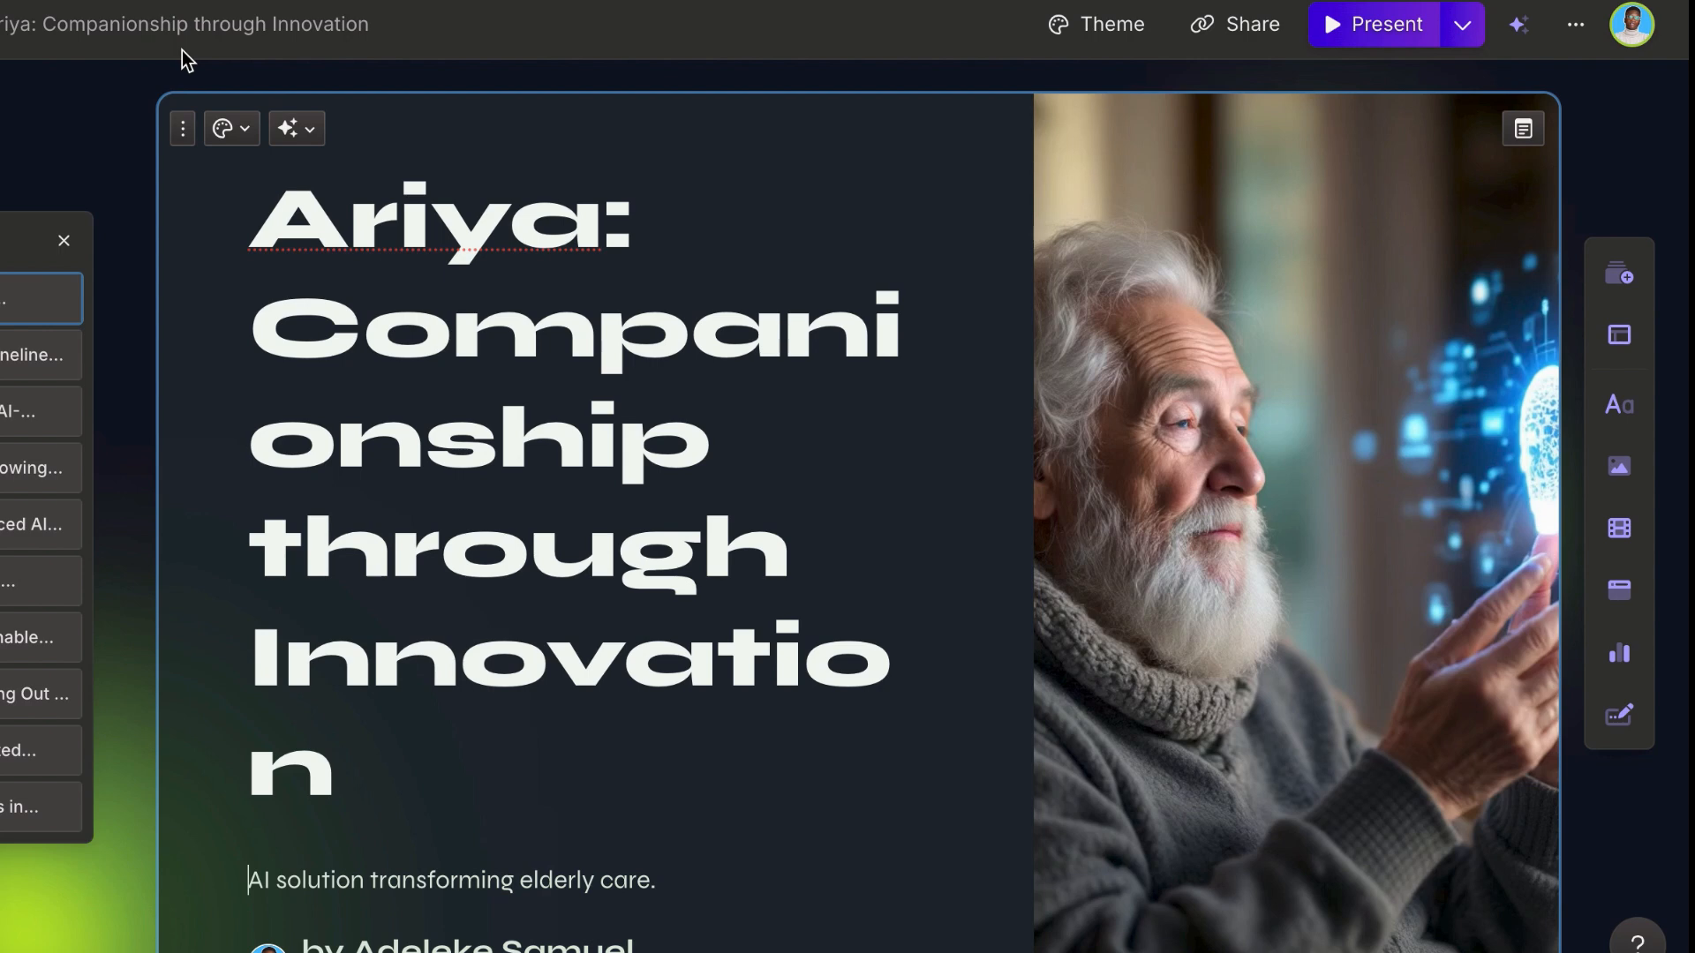
pyautogui.scroll(-1, 428, 341)
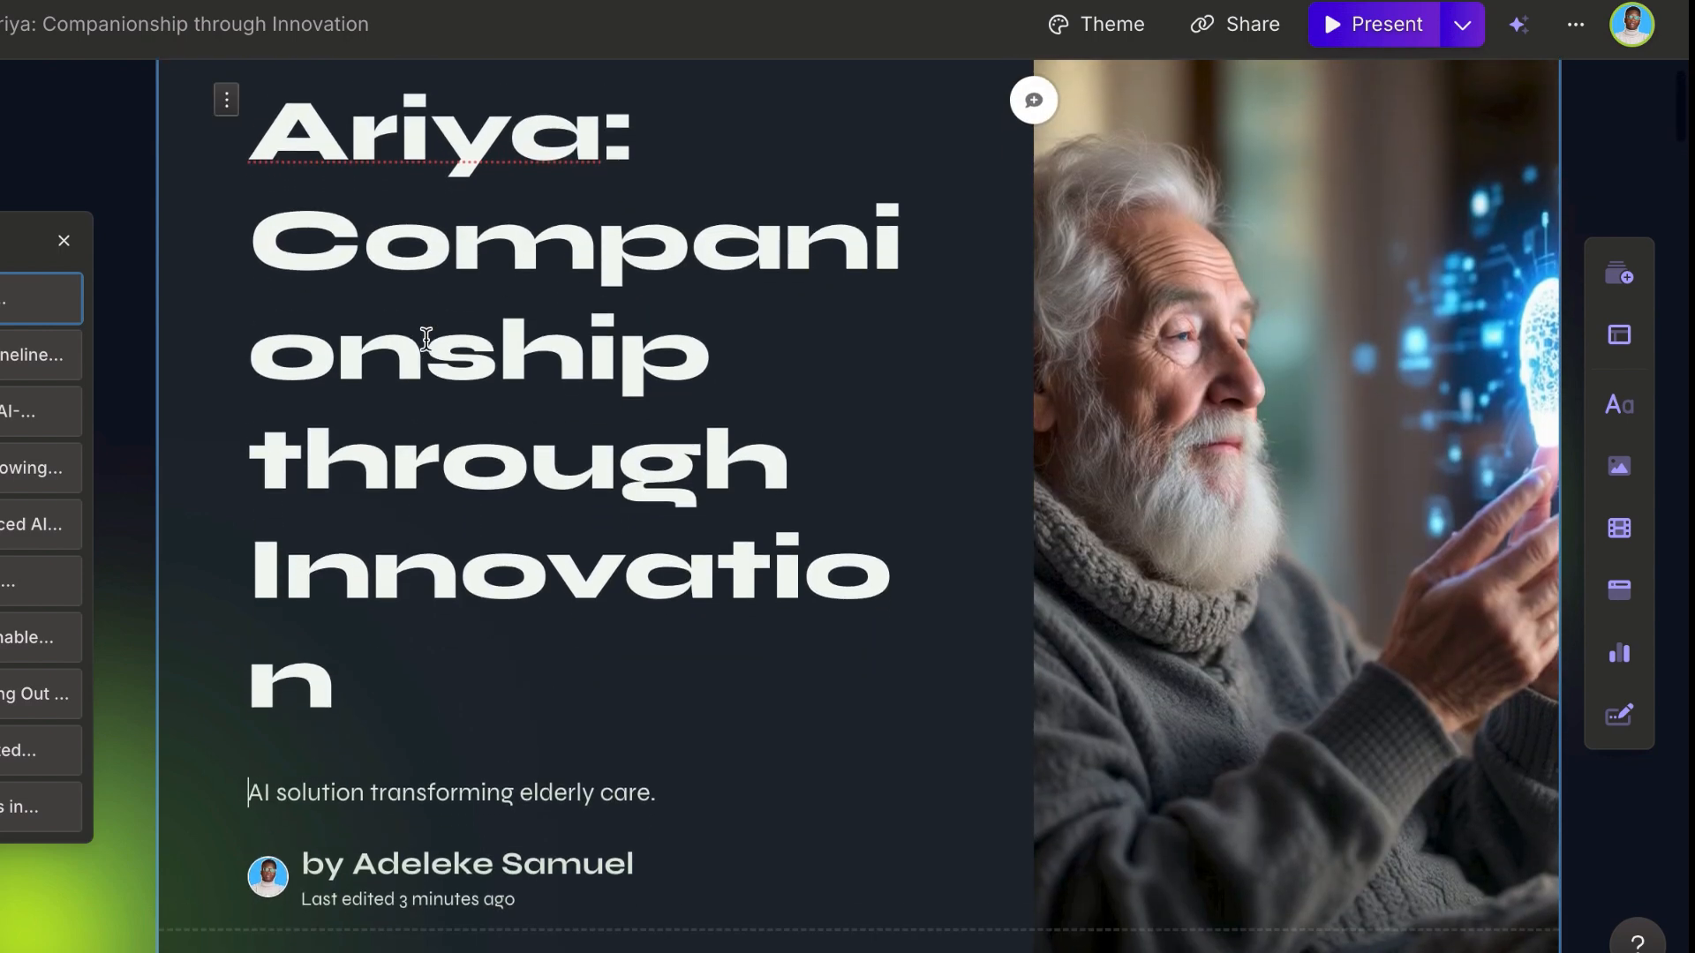
pyautogui.scroll(1, 427, 341)
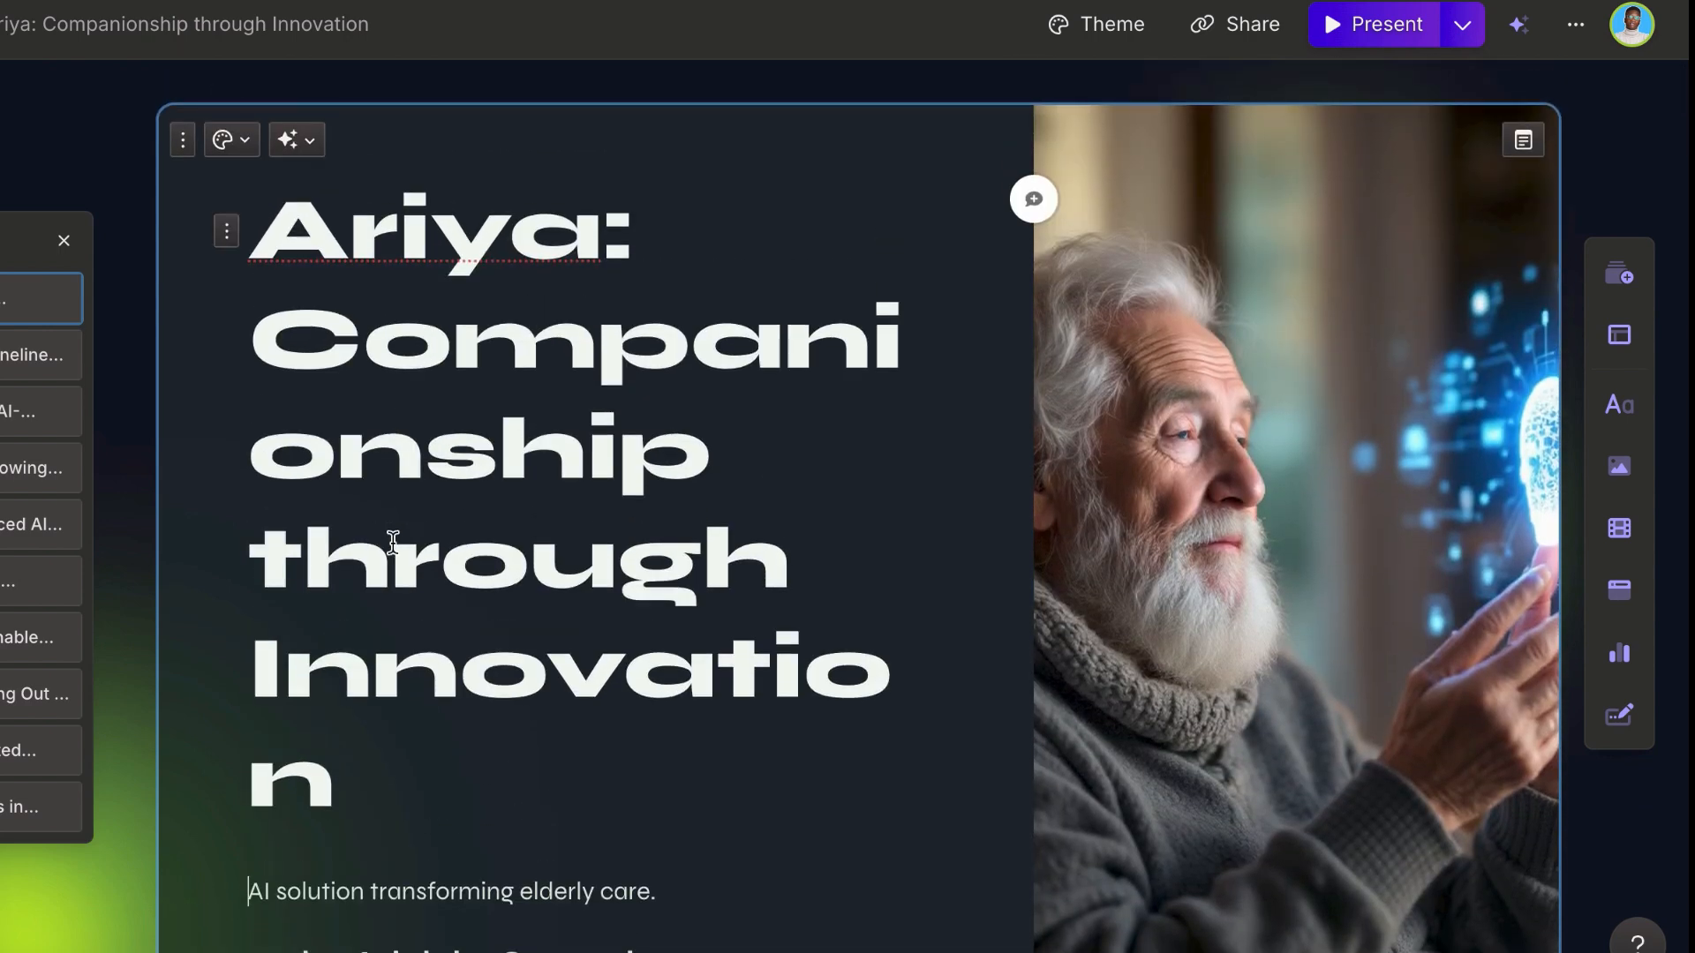
# Step: Change the text style of the title card's "Ariya: Companionship through Innovation" title to Heading 2
pyautogui.click(392, 802)
pyautogui.tripleClick(392, 802)
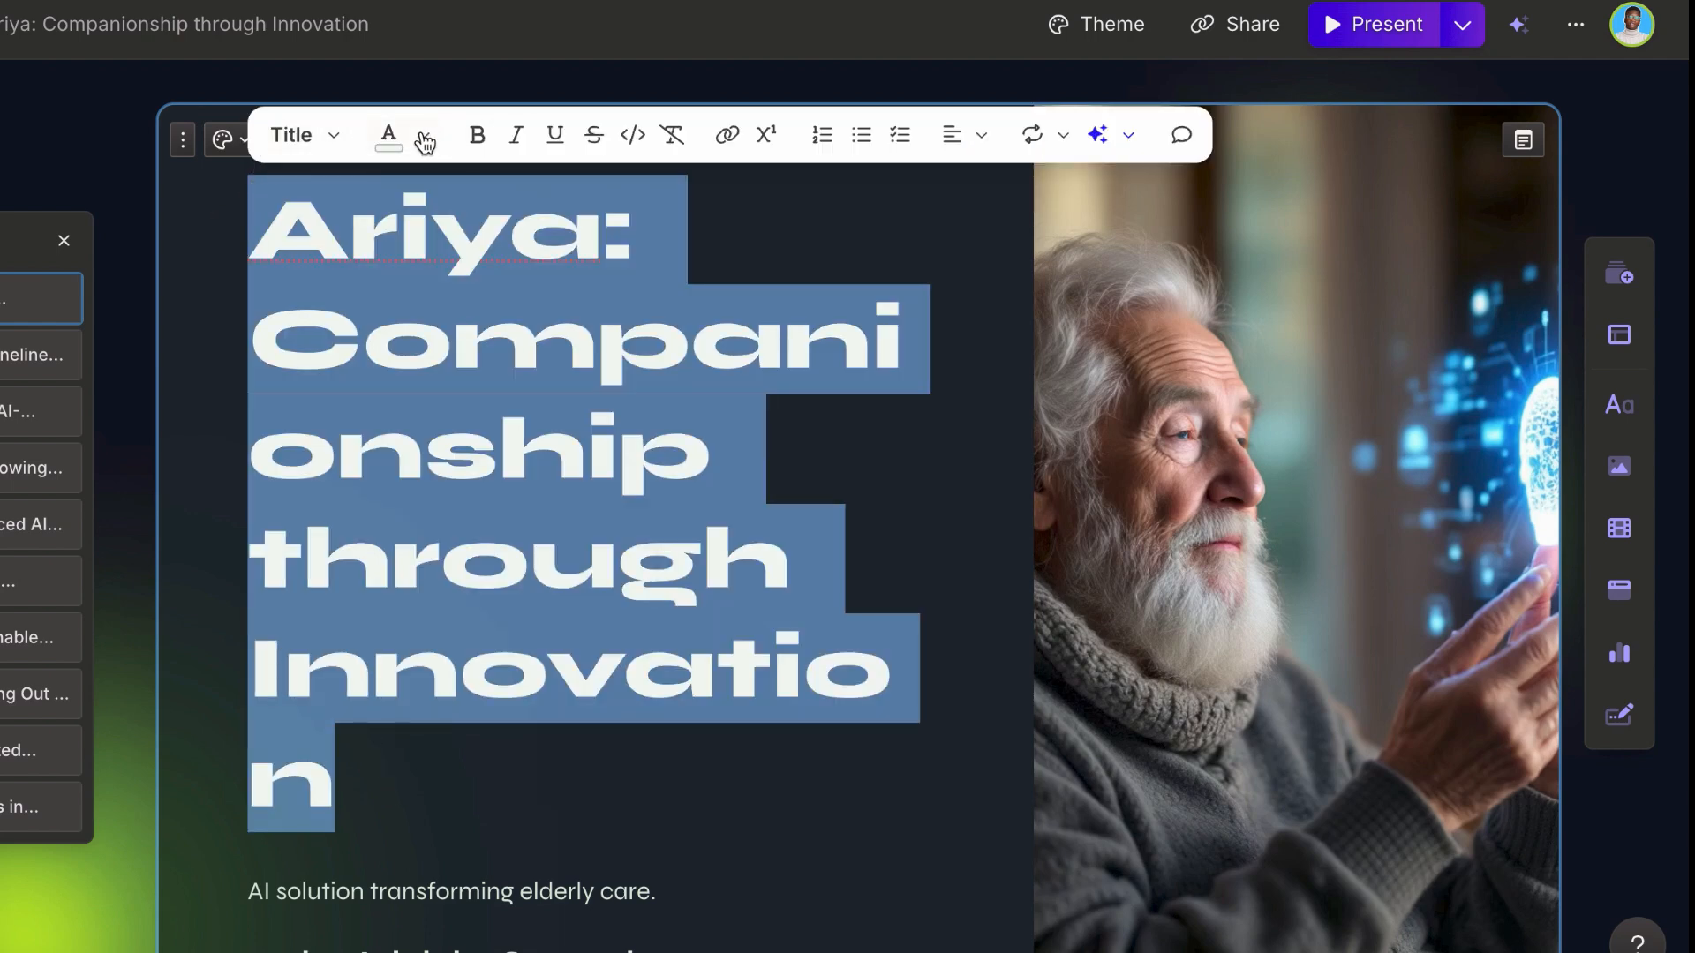
pyautogui.click(306, 135)
pyautogui.click(462, 459)
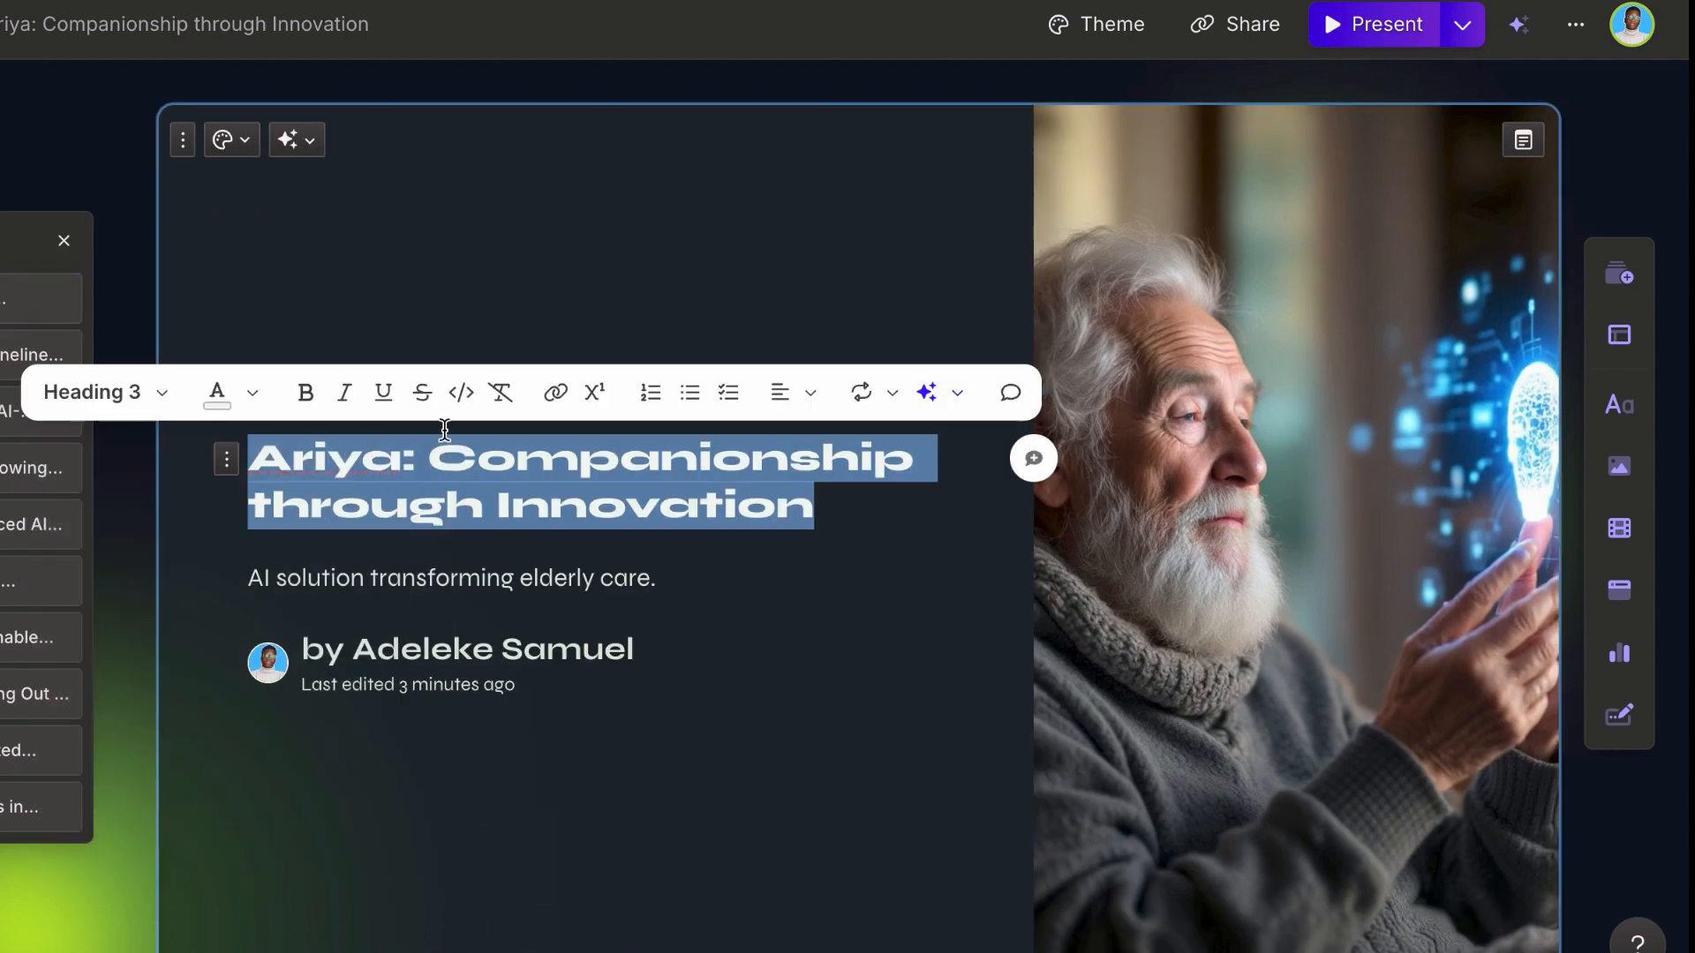
pyautogui.click(132, 392)
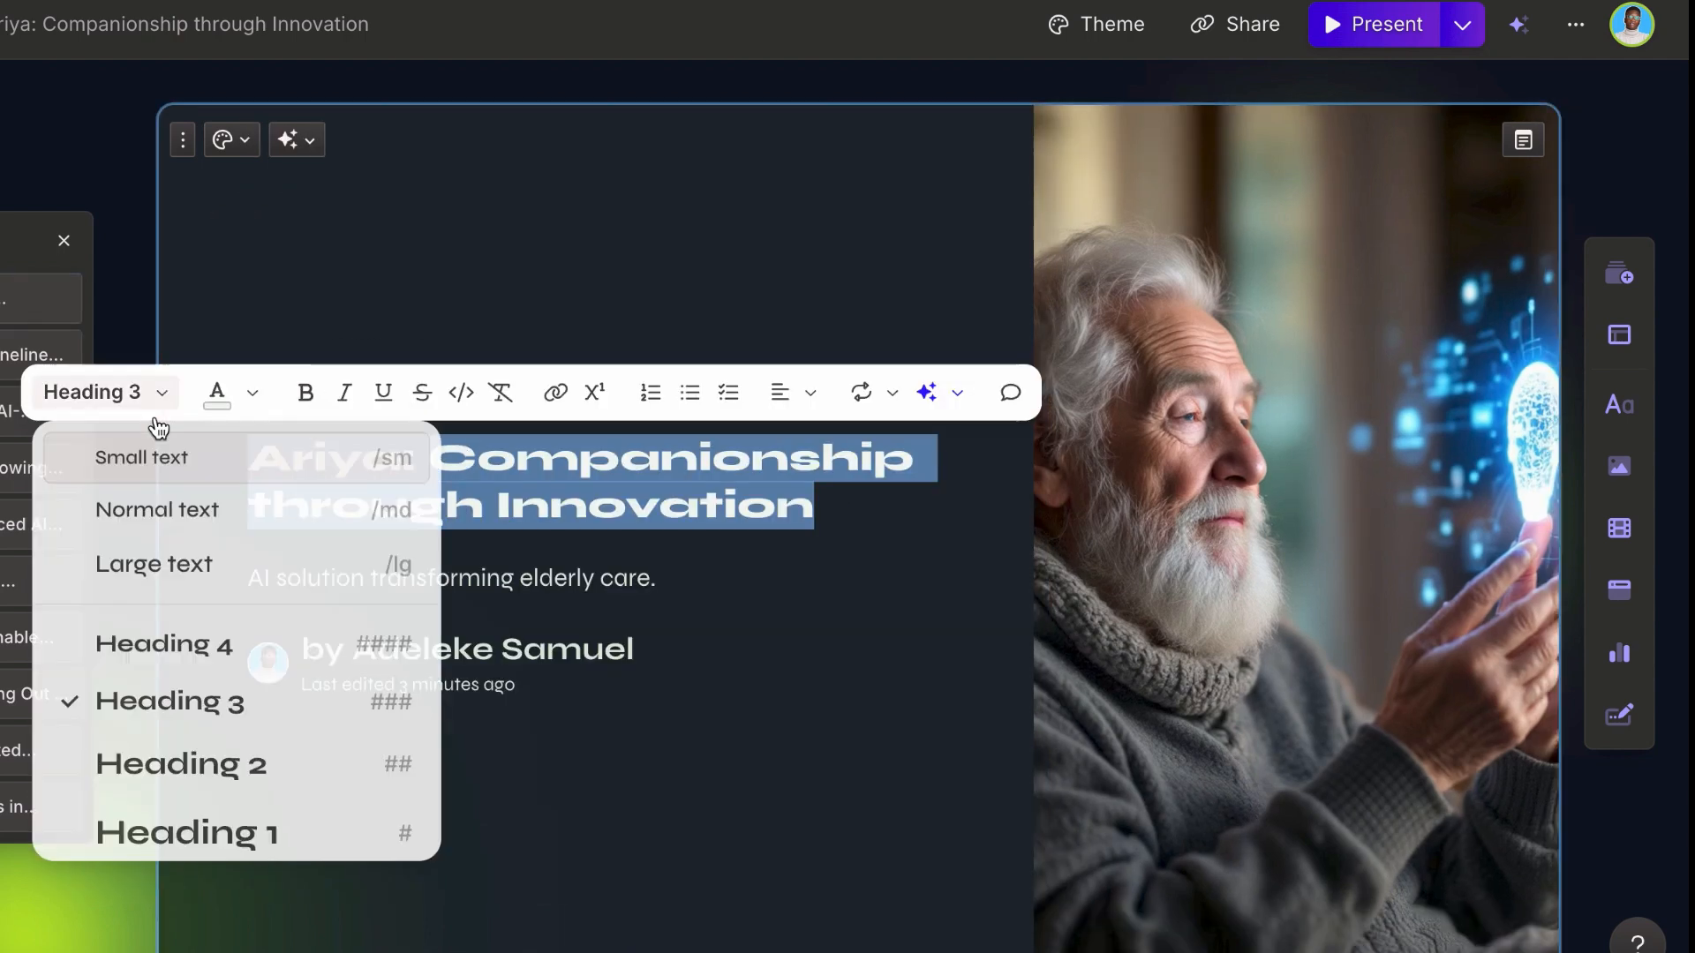
pyautogui.click(190, 771)
pyautogui.click(450, 242)
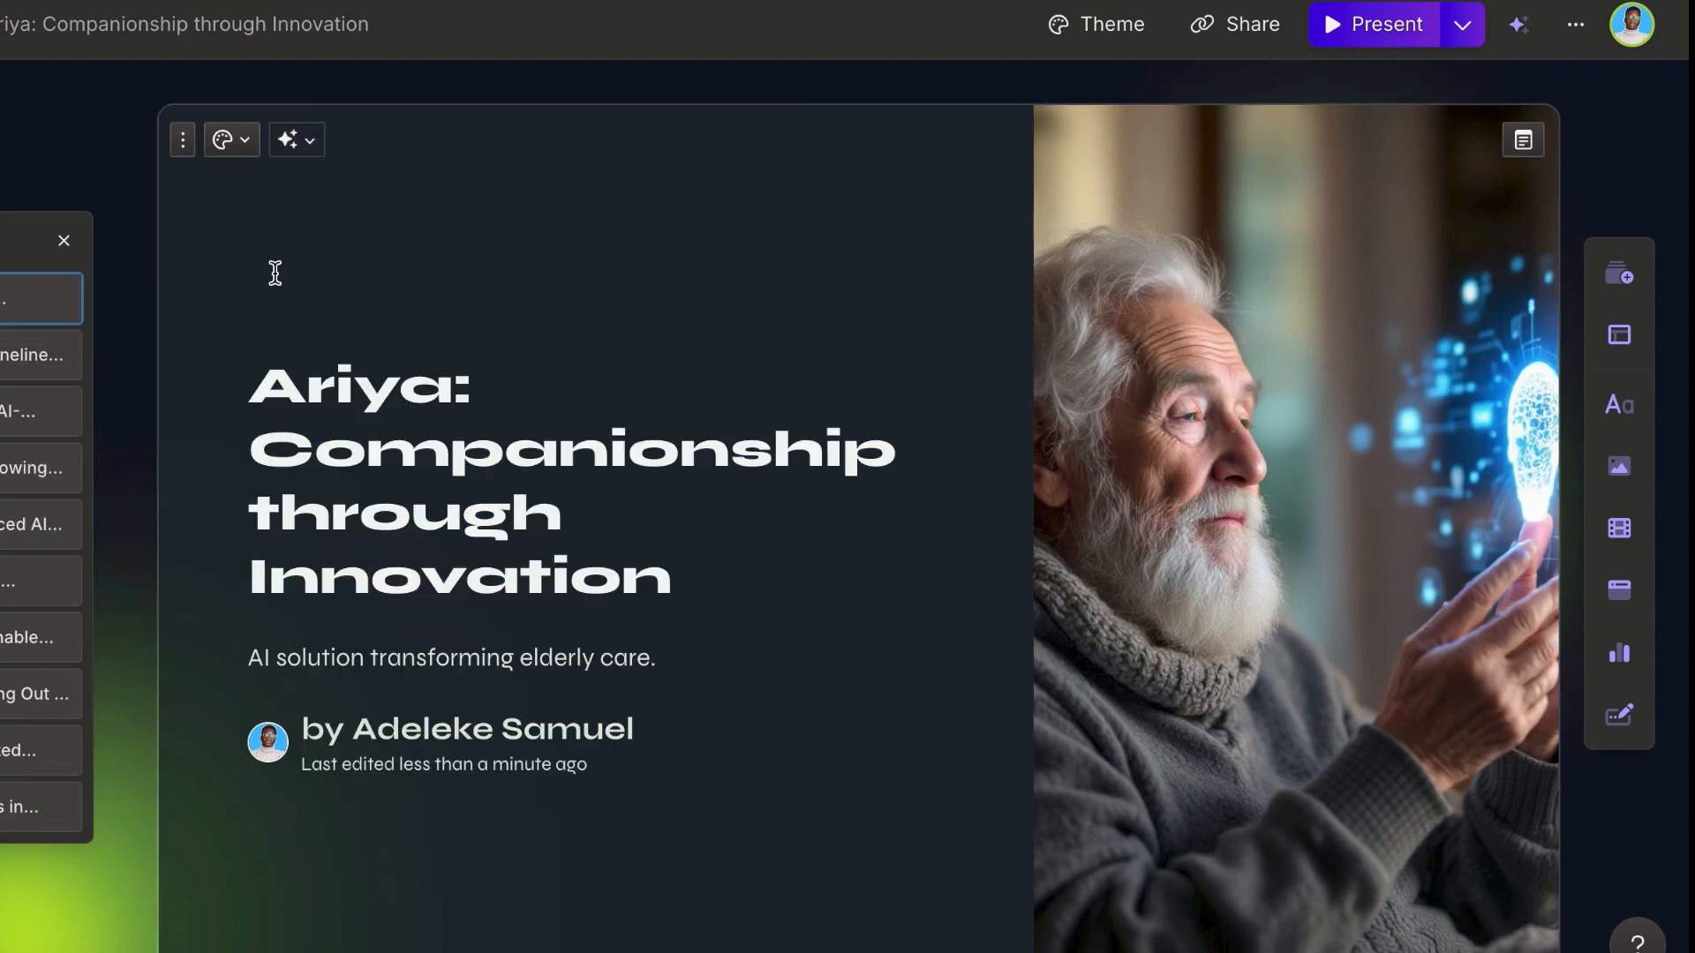
# Step: Set the title card's layout so the accent image sits on the left side of the card
pyautogui.click(238, 154)
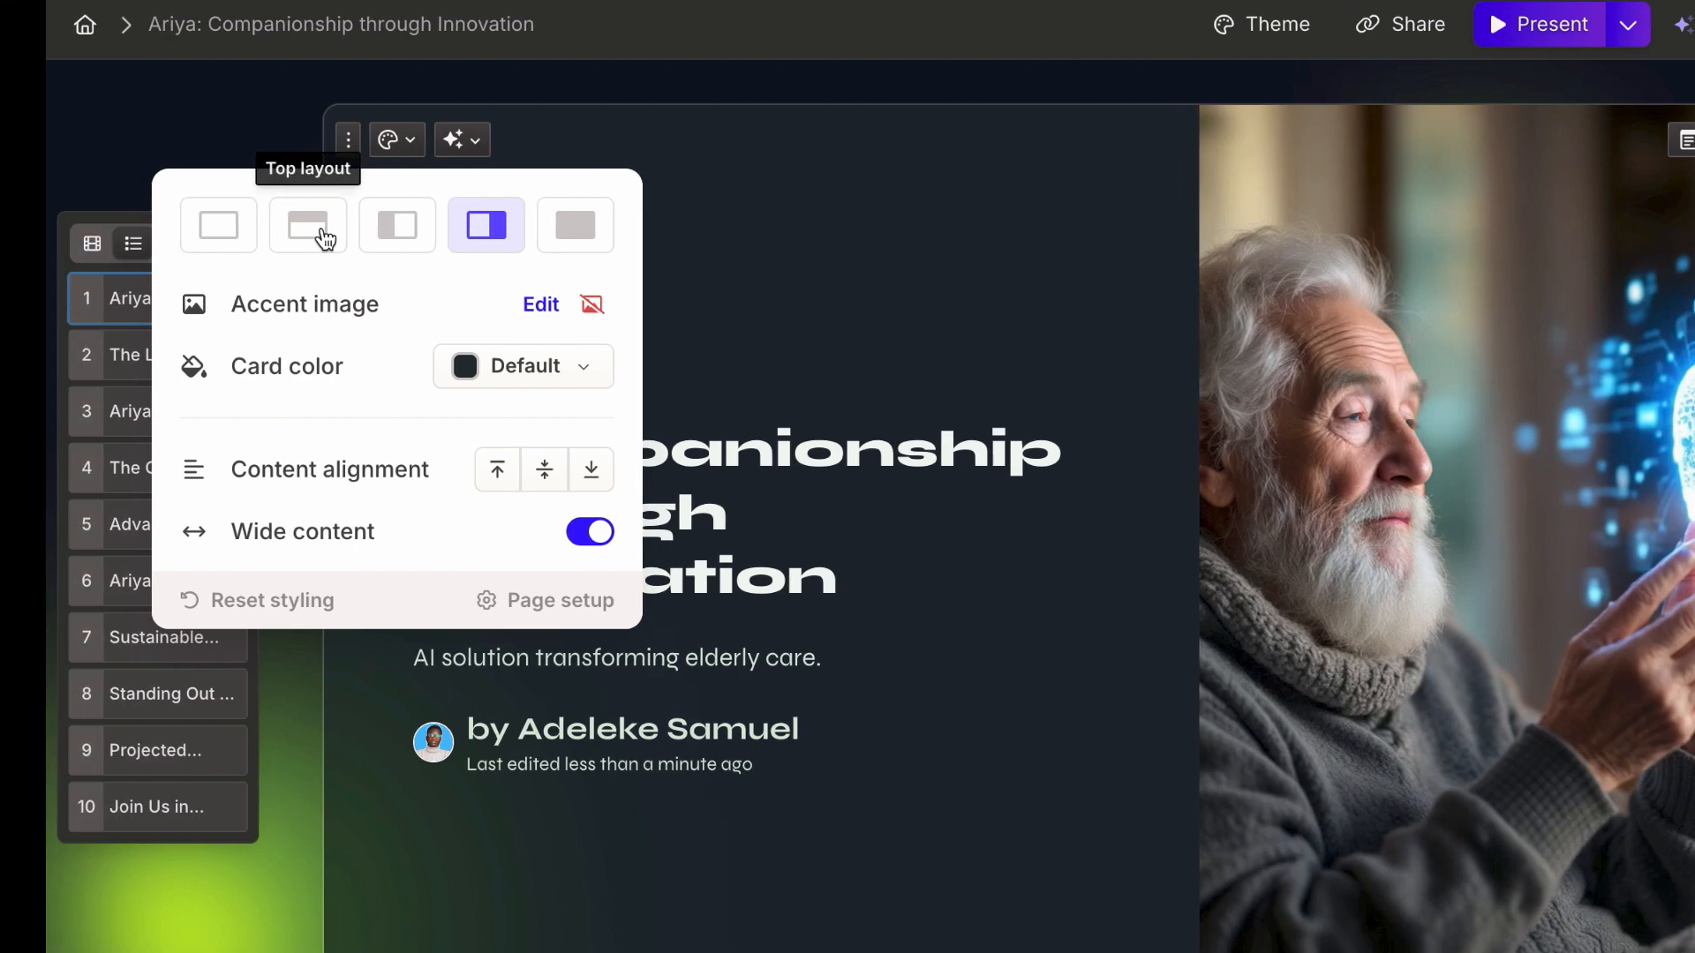
pyautogui.click(164, 235)
pyautogui.click(494, 231)
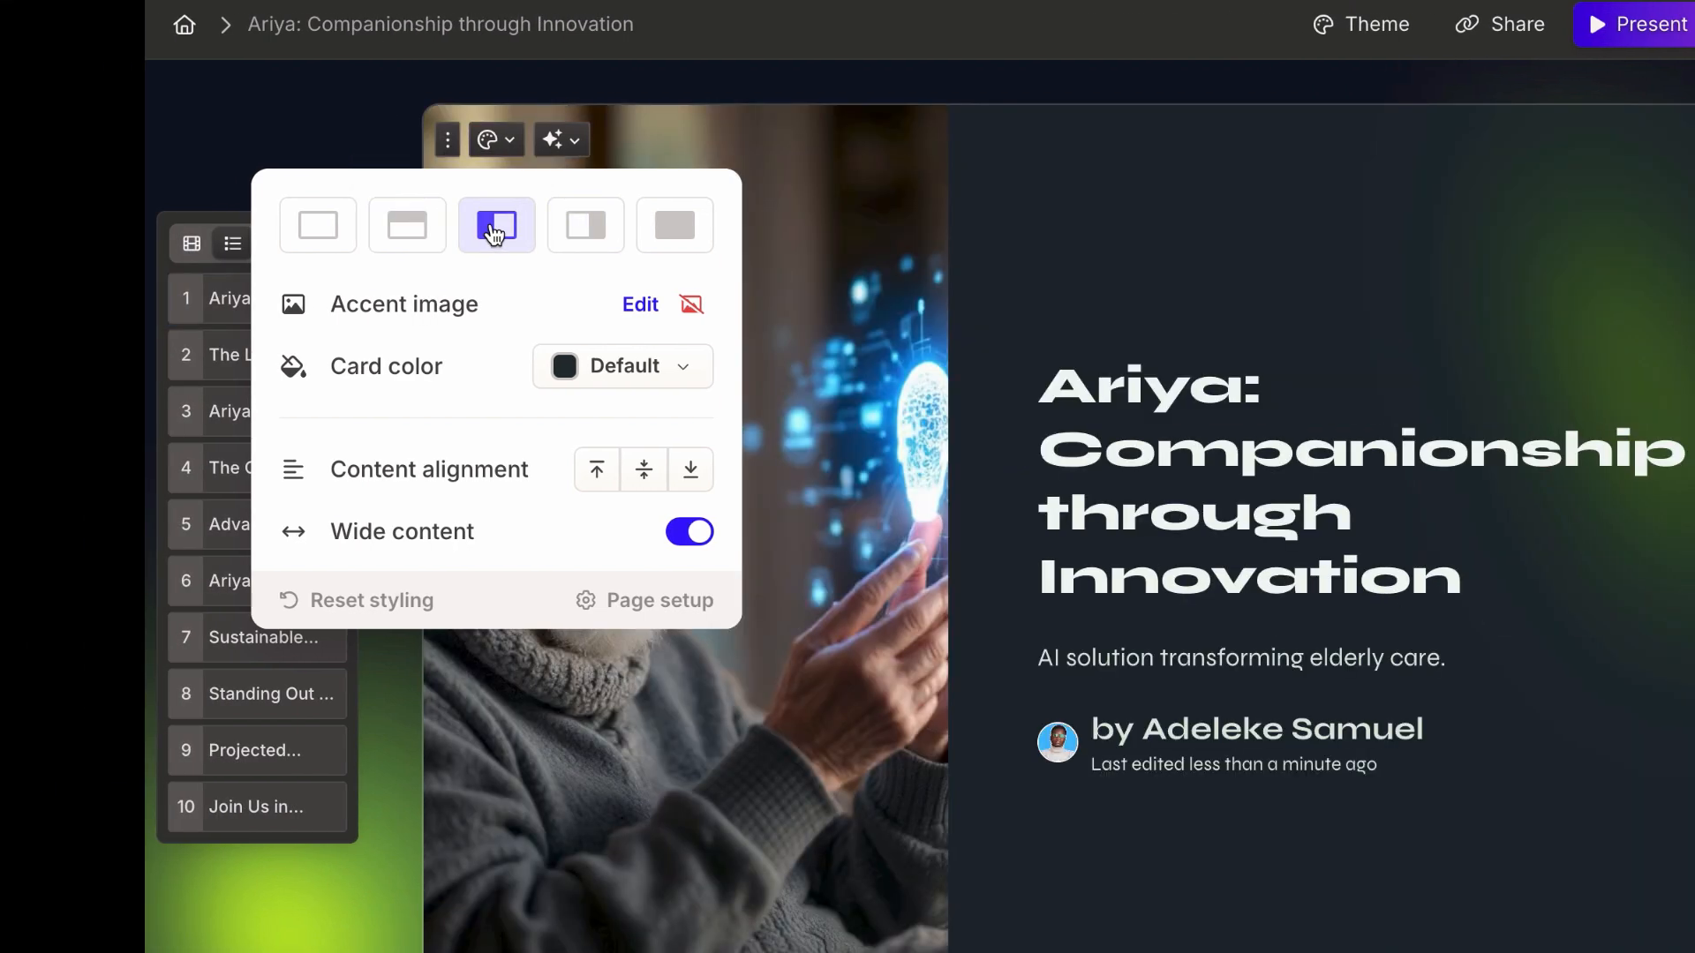
pyautogui.click(817, 288)
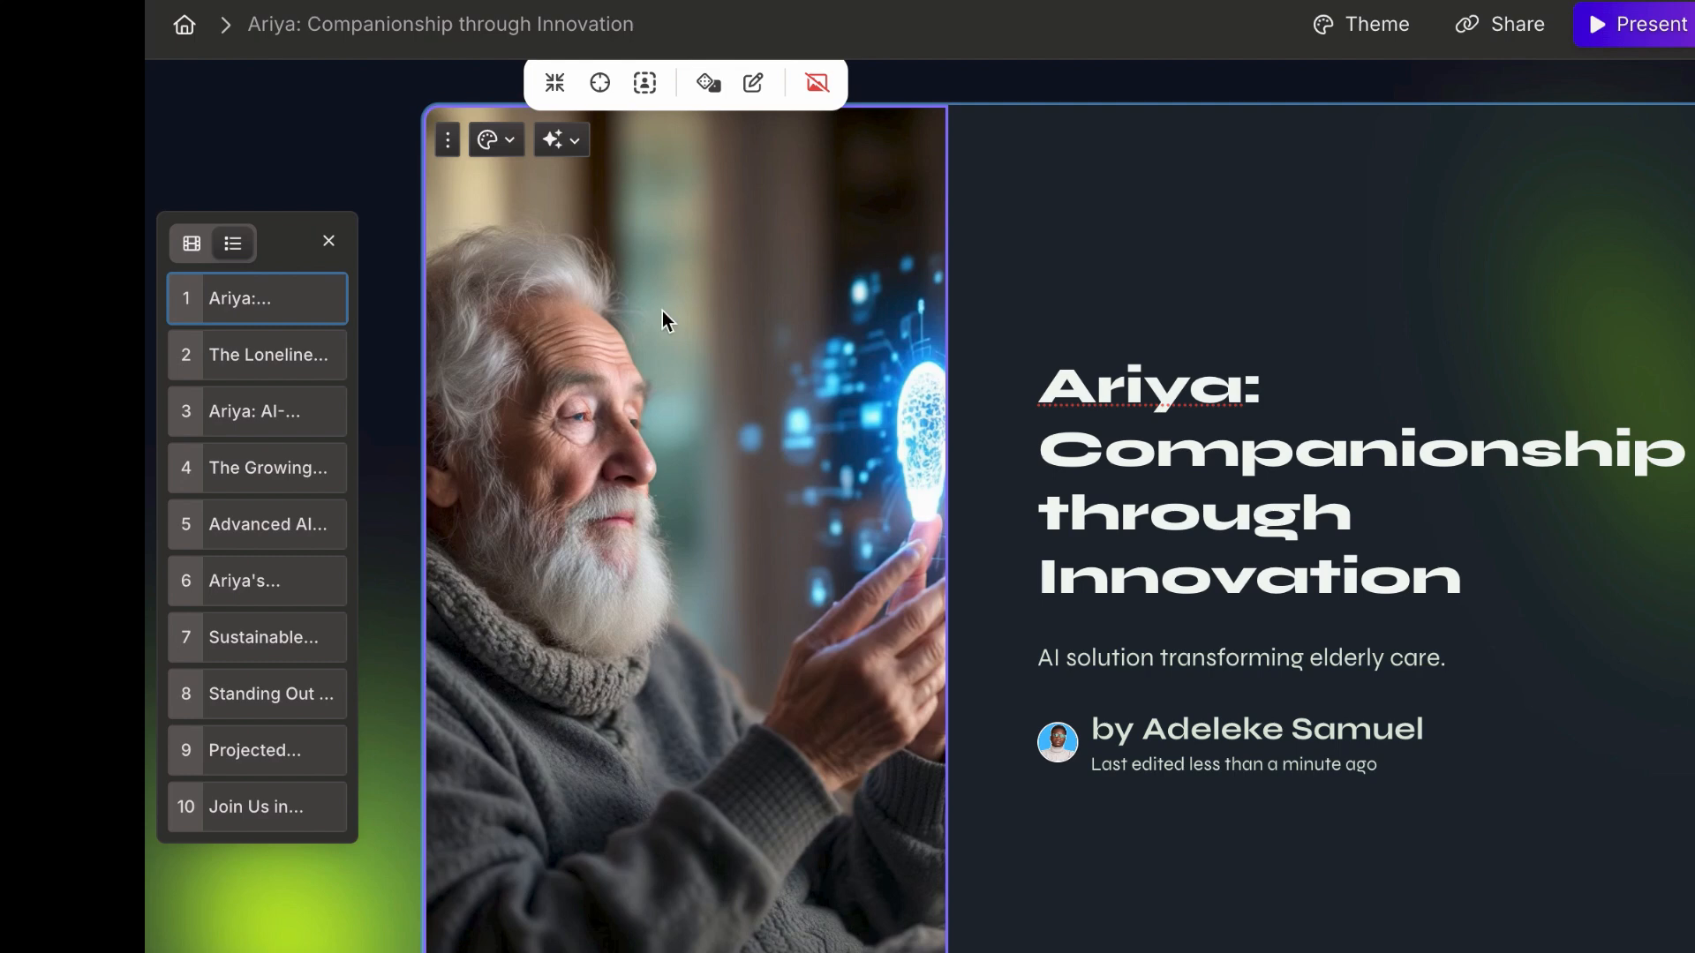
# Step: Try the blank, top and background image layouts on the title card, and return to the left layout
pyautogui.click(508, 138)
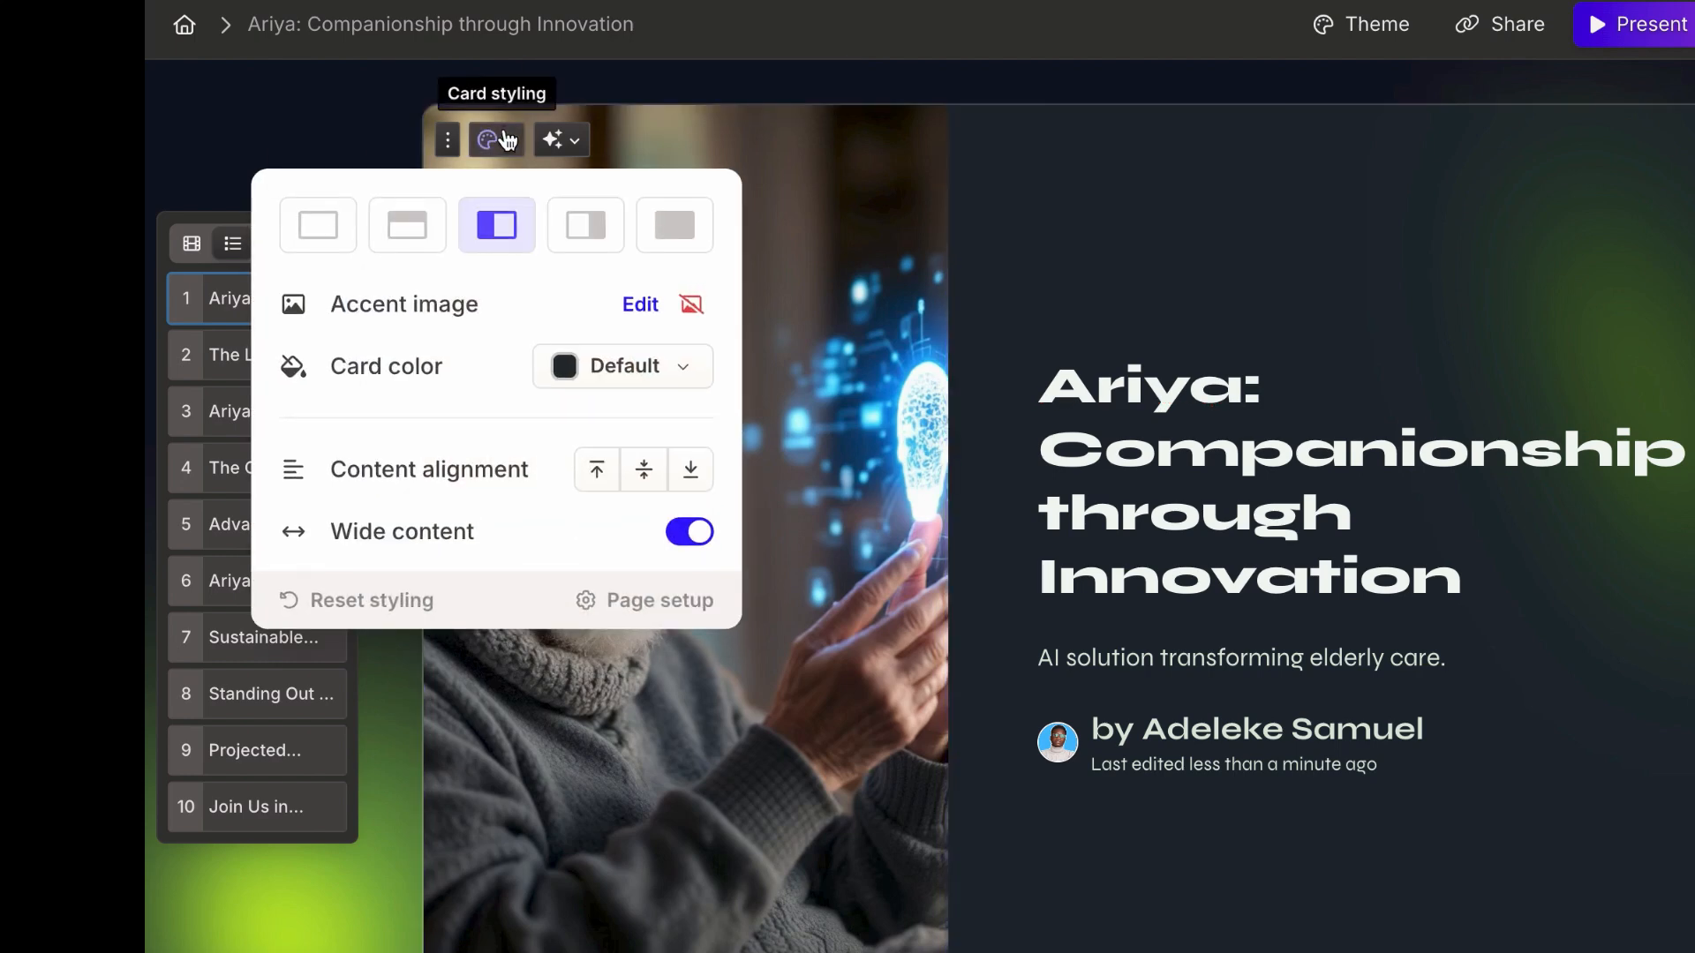
pyautogui.click(334, 232)
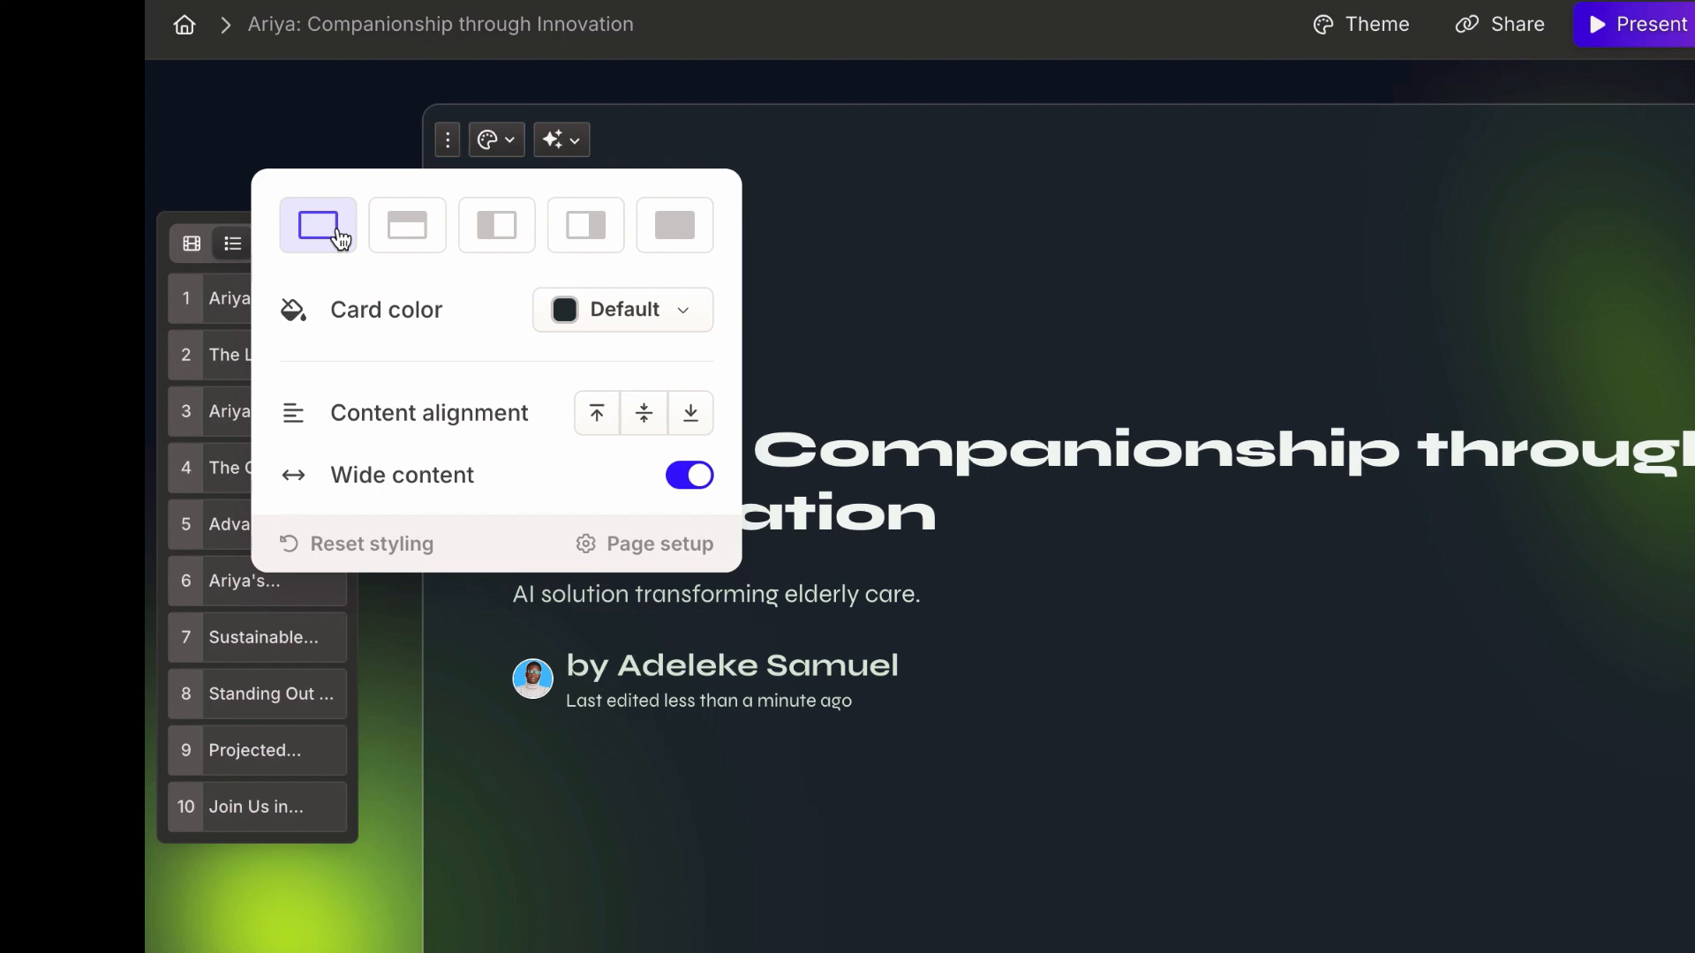
pyautogui.click(401, 229)
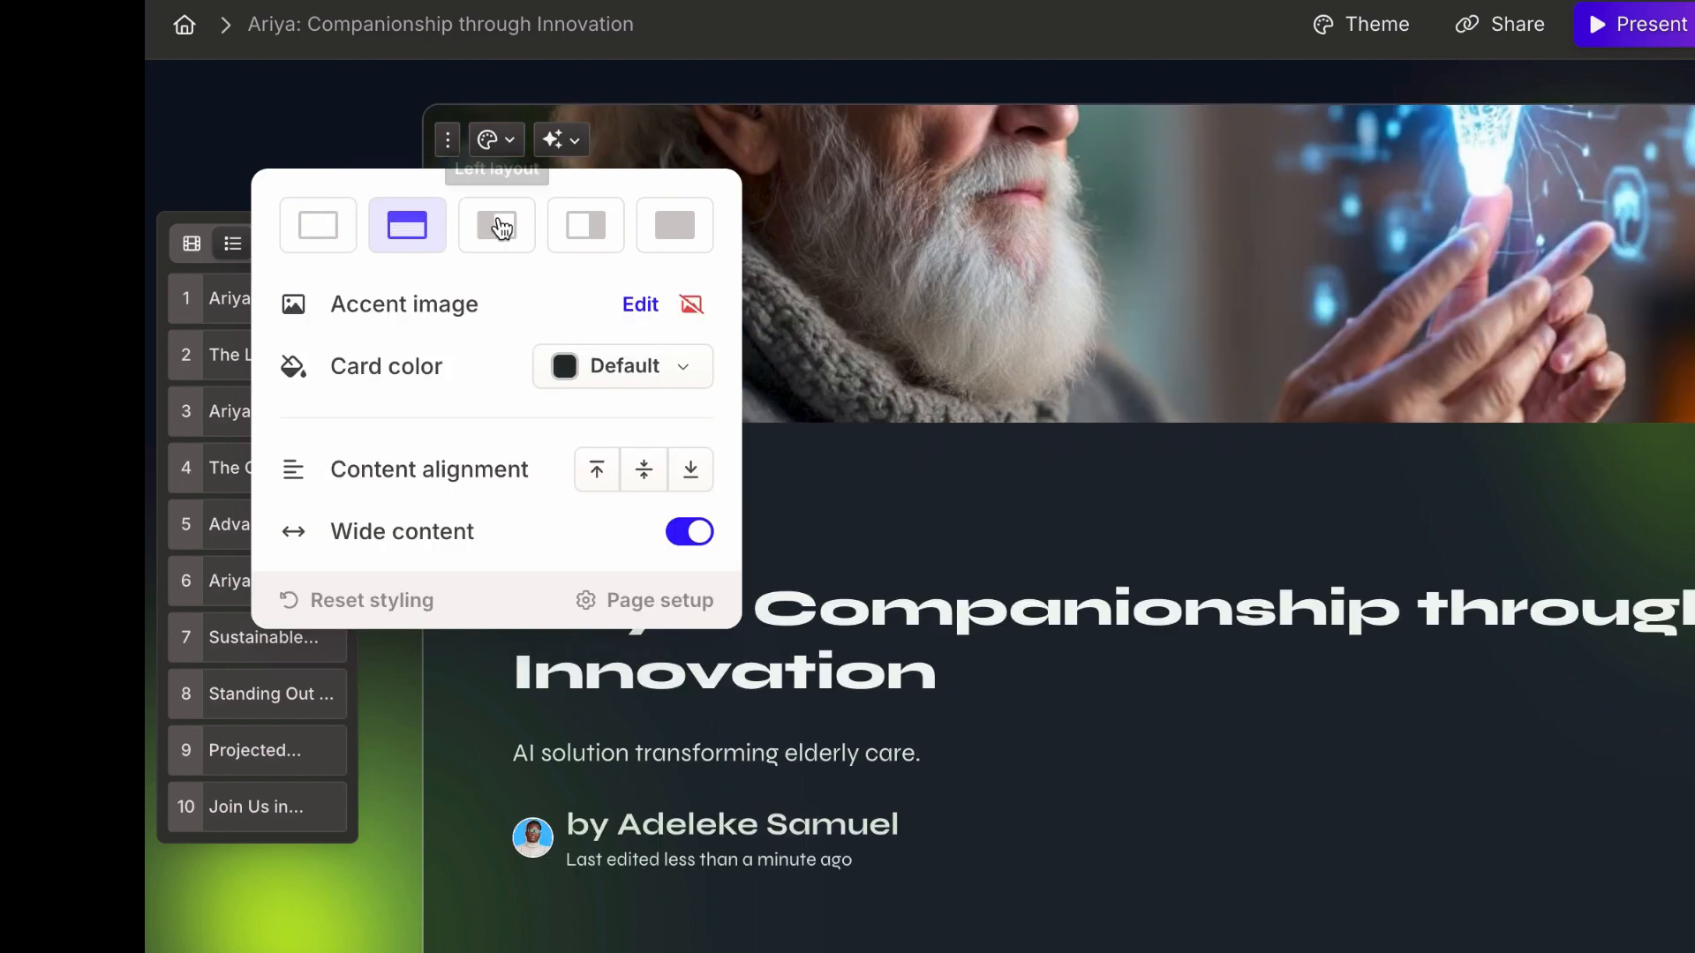
pyautogui.click(499, 228)
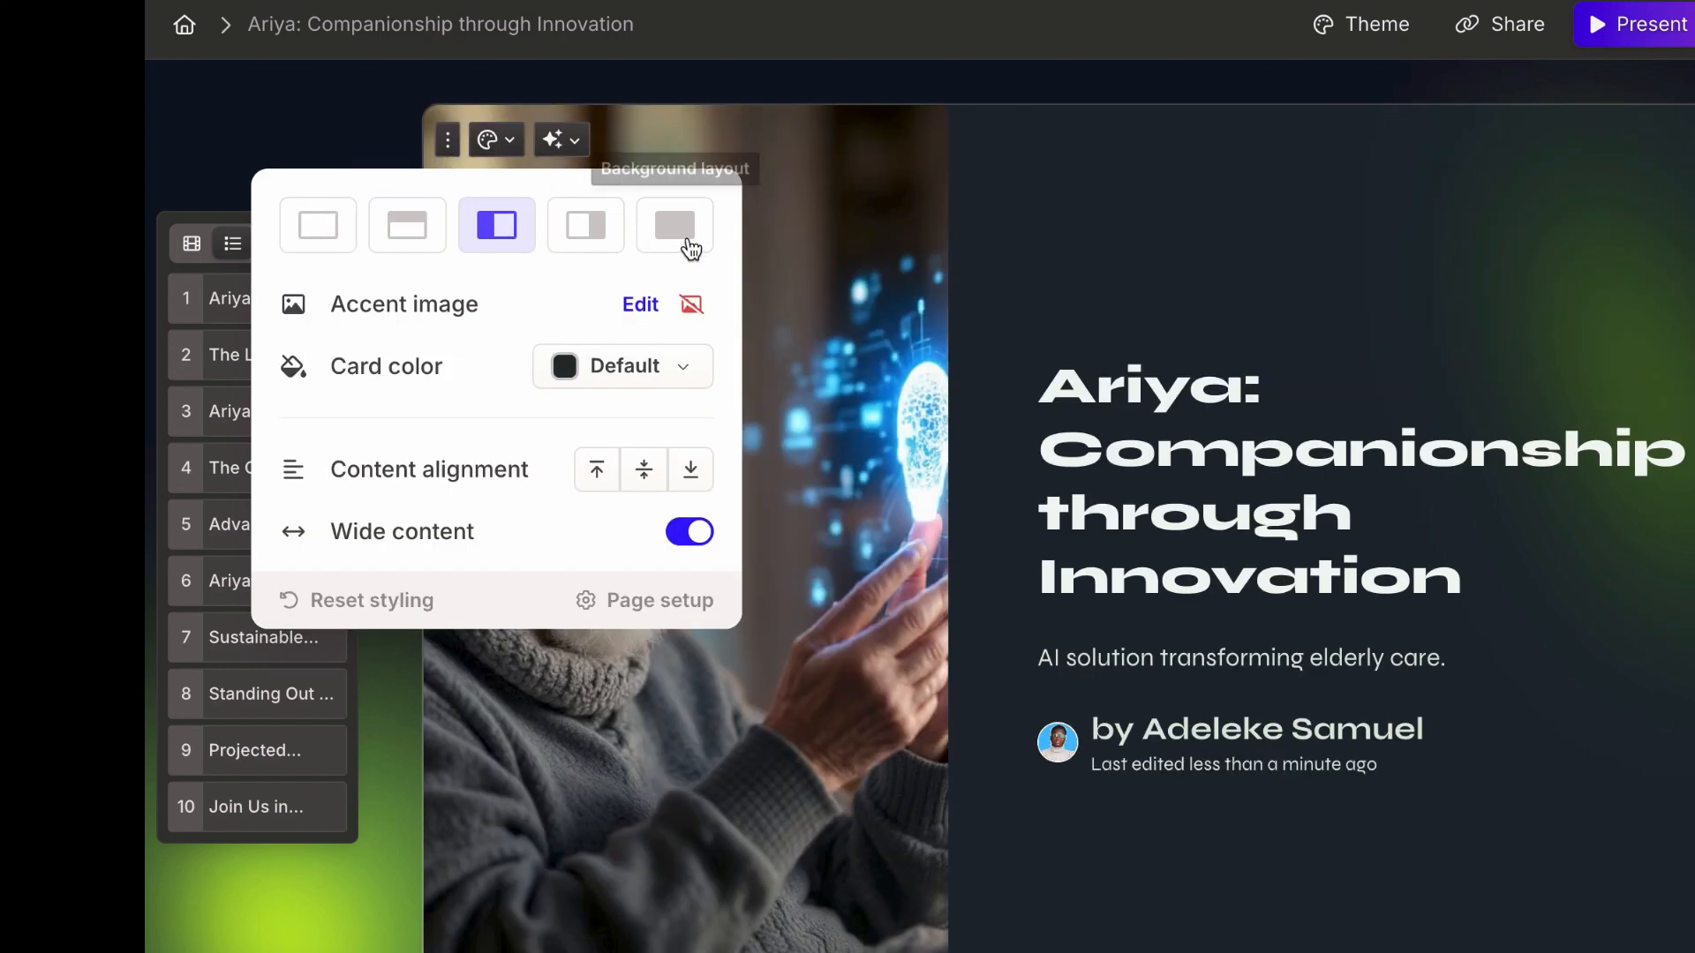
pyautogui.click(680, 236)
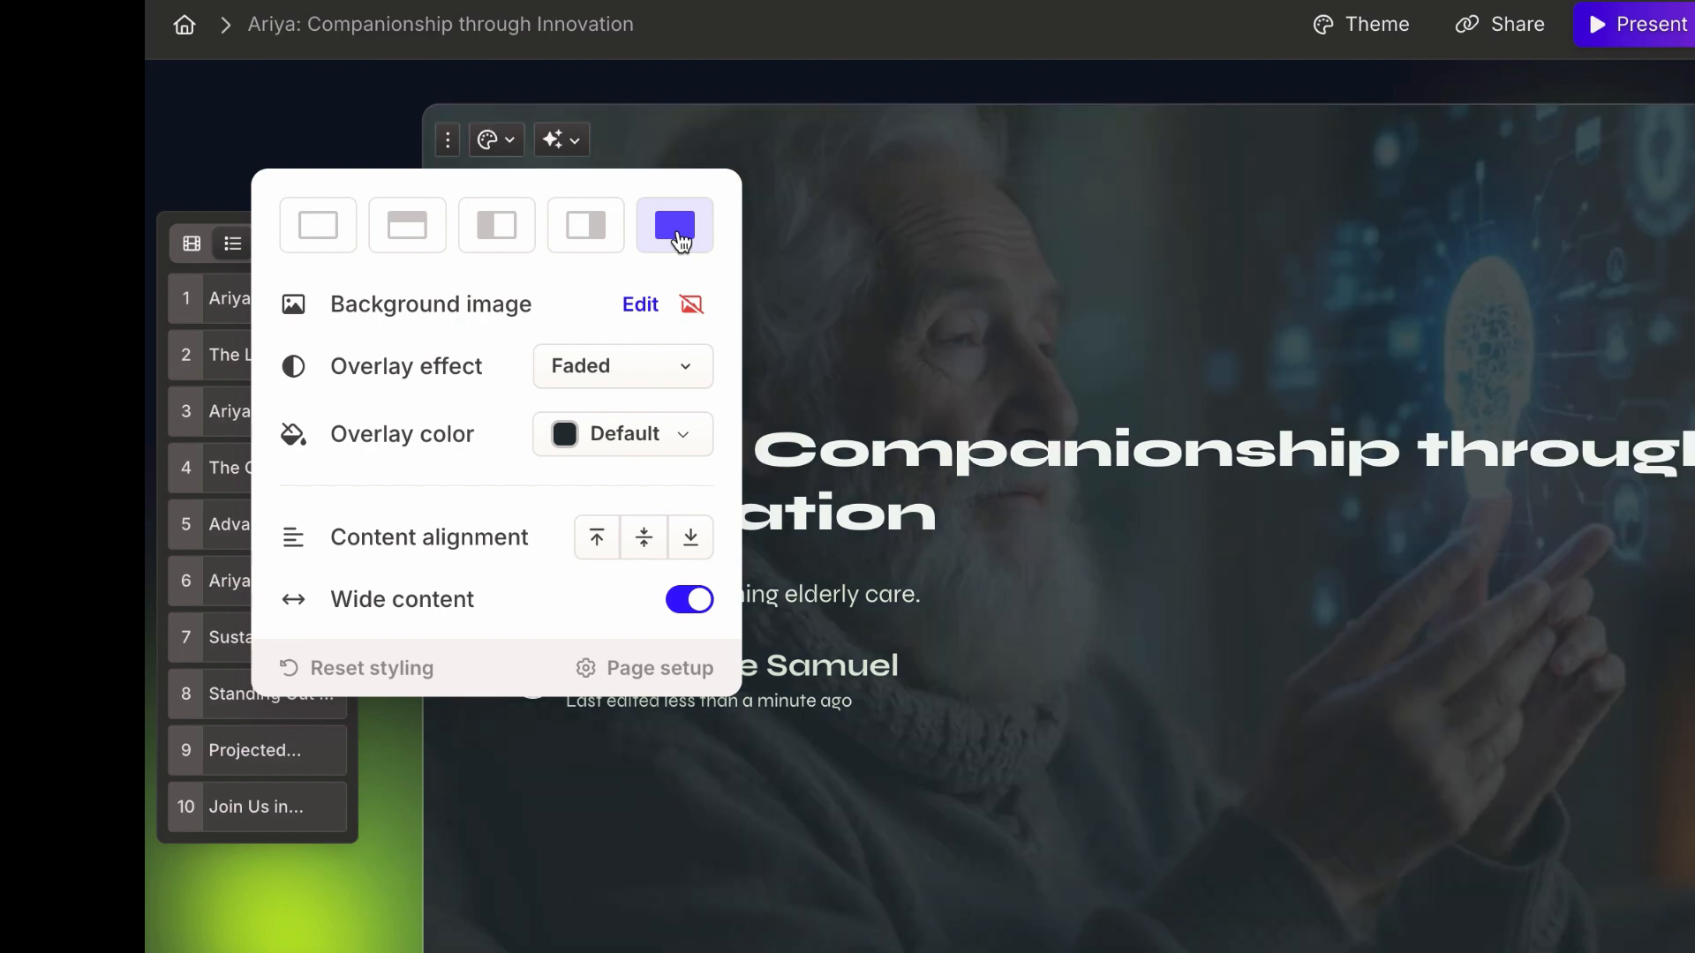
pyautogui.click(497, 228)
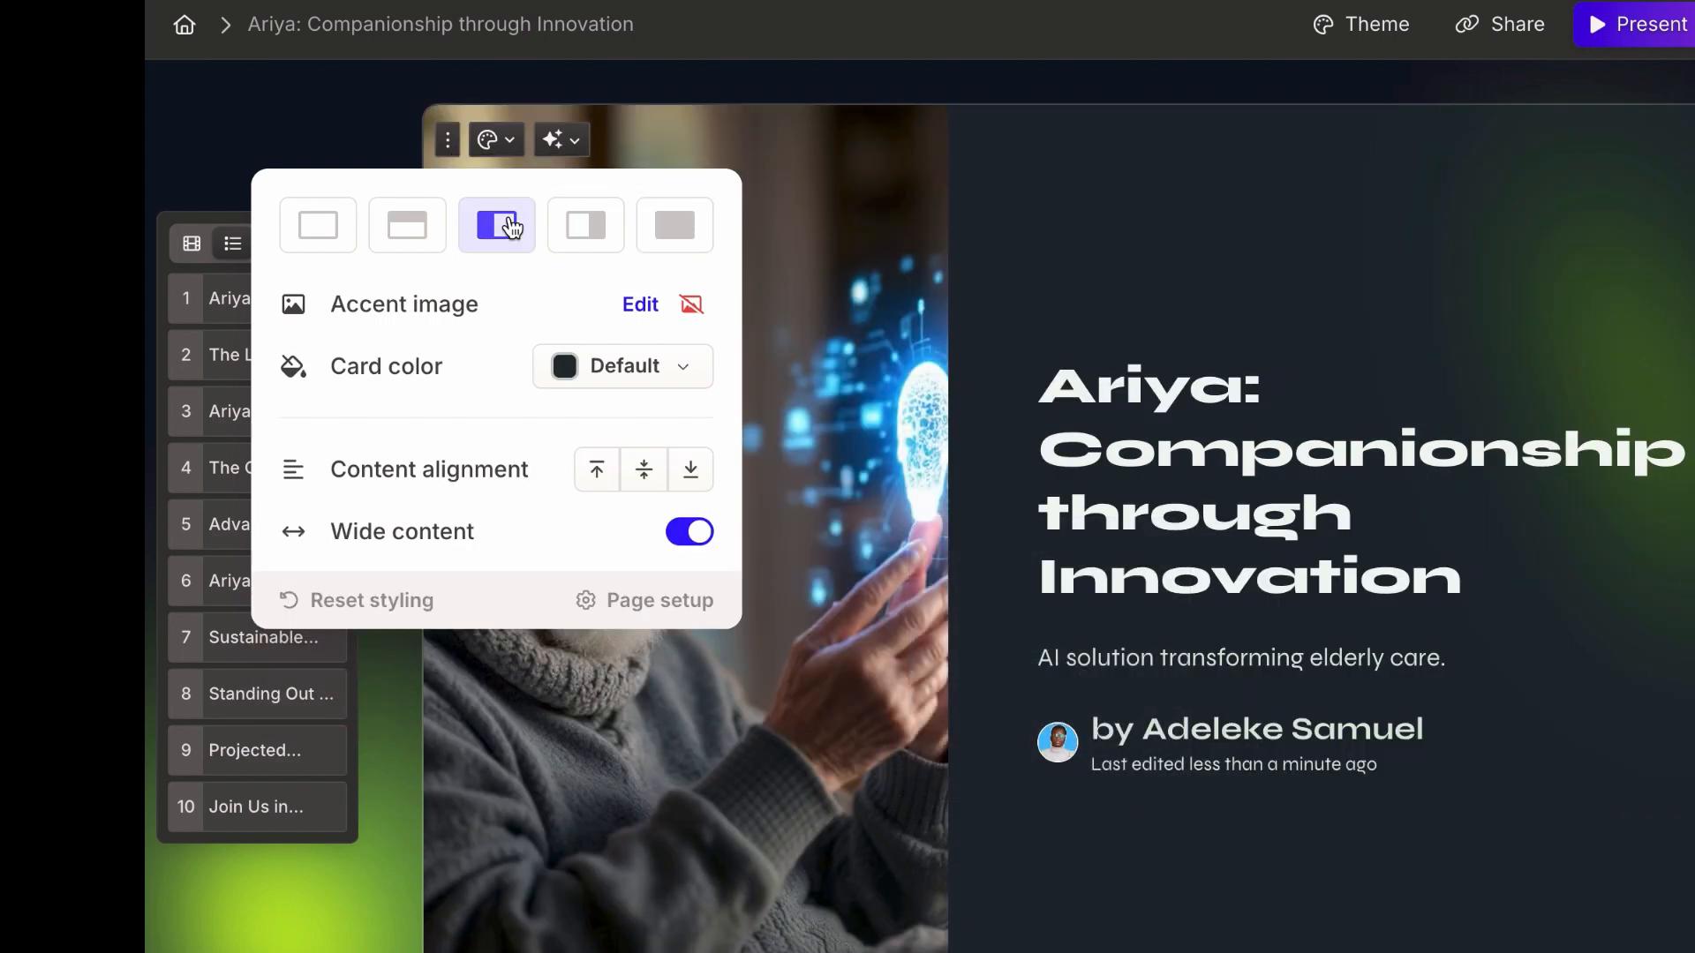
pyautogui.click(1203, 524)
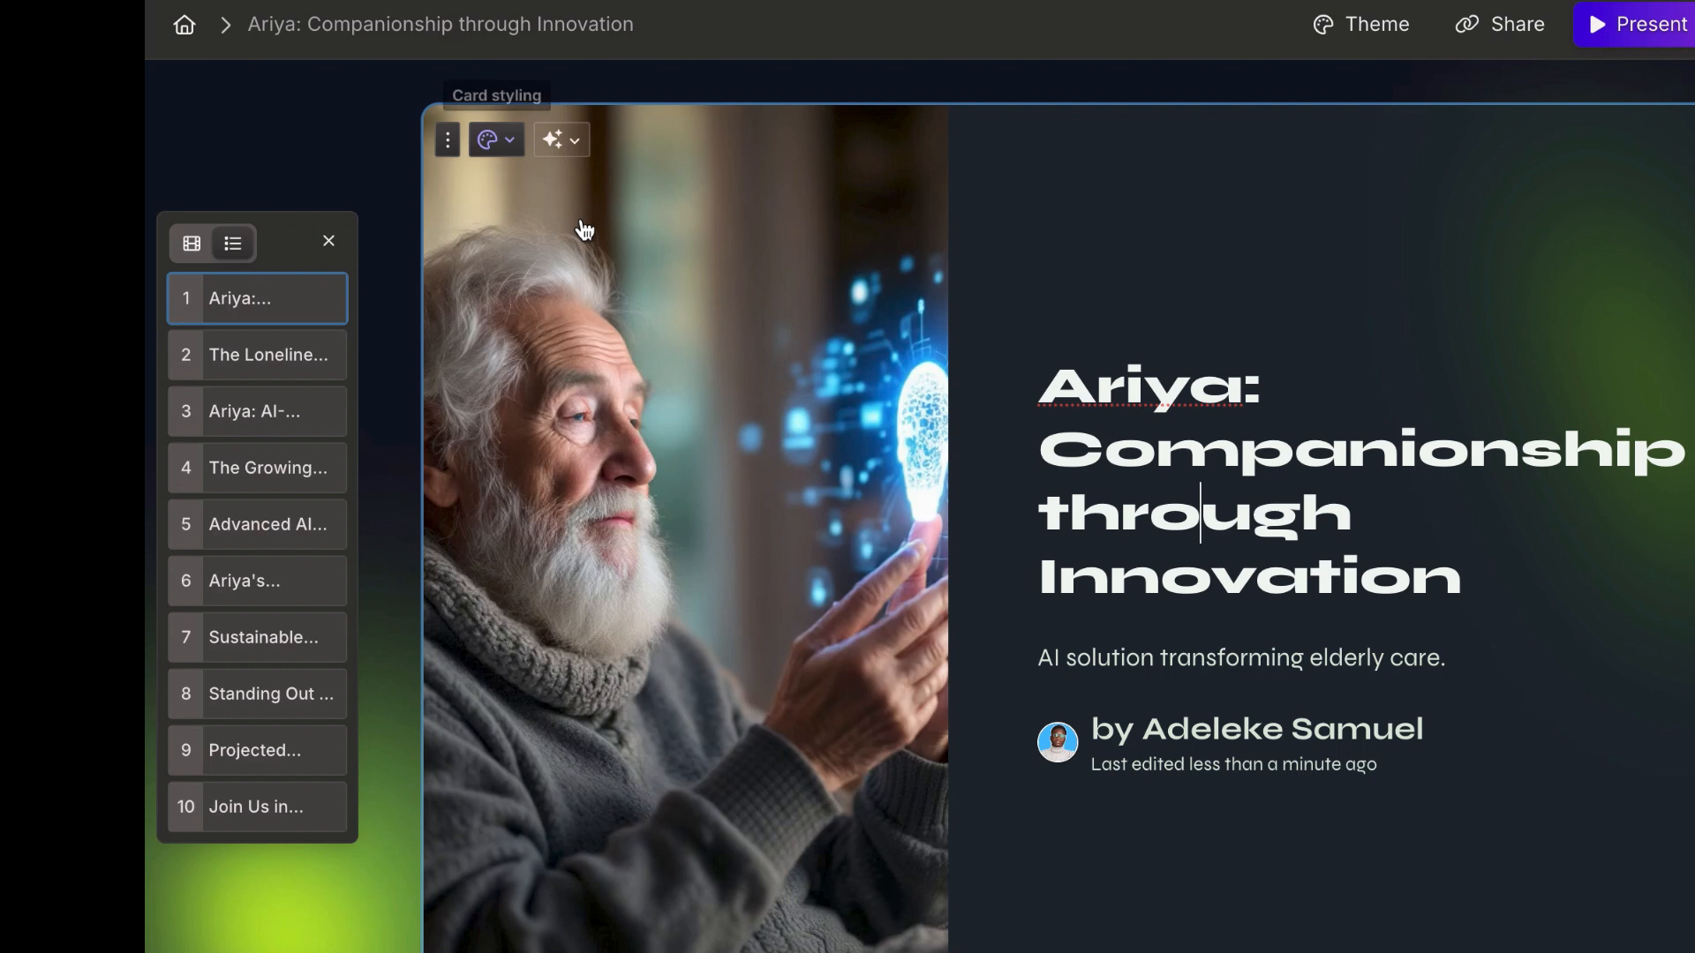
# Step: Adjust the focus point of the title card's accent image, placing it just beside the elderly man's beard
pyautogui.click(583, 228)
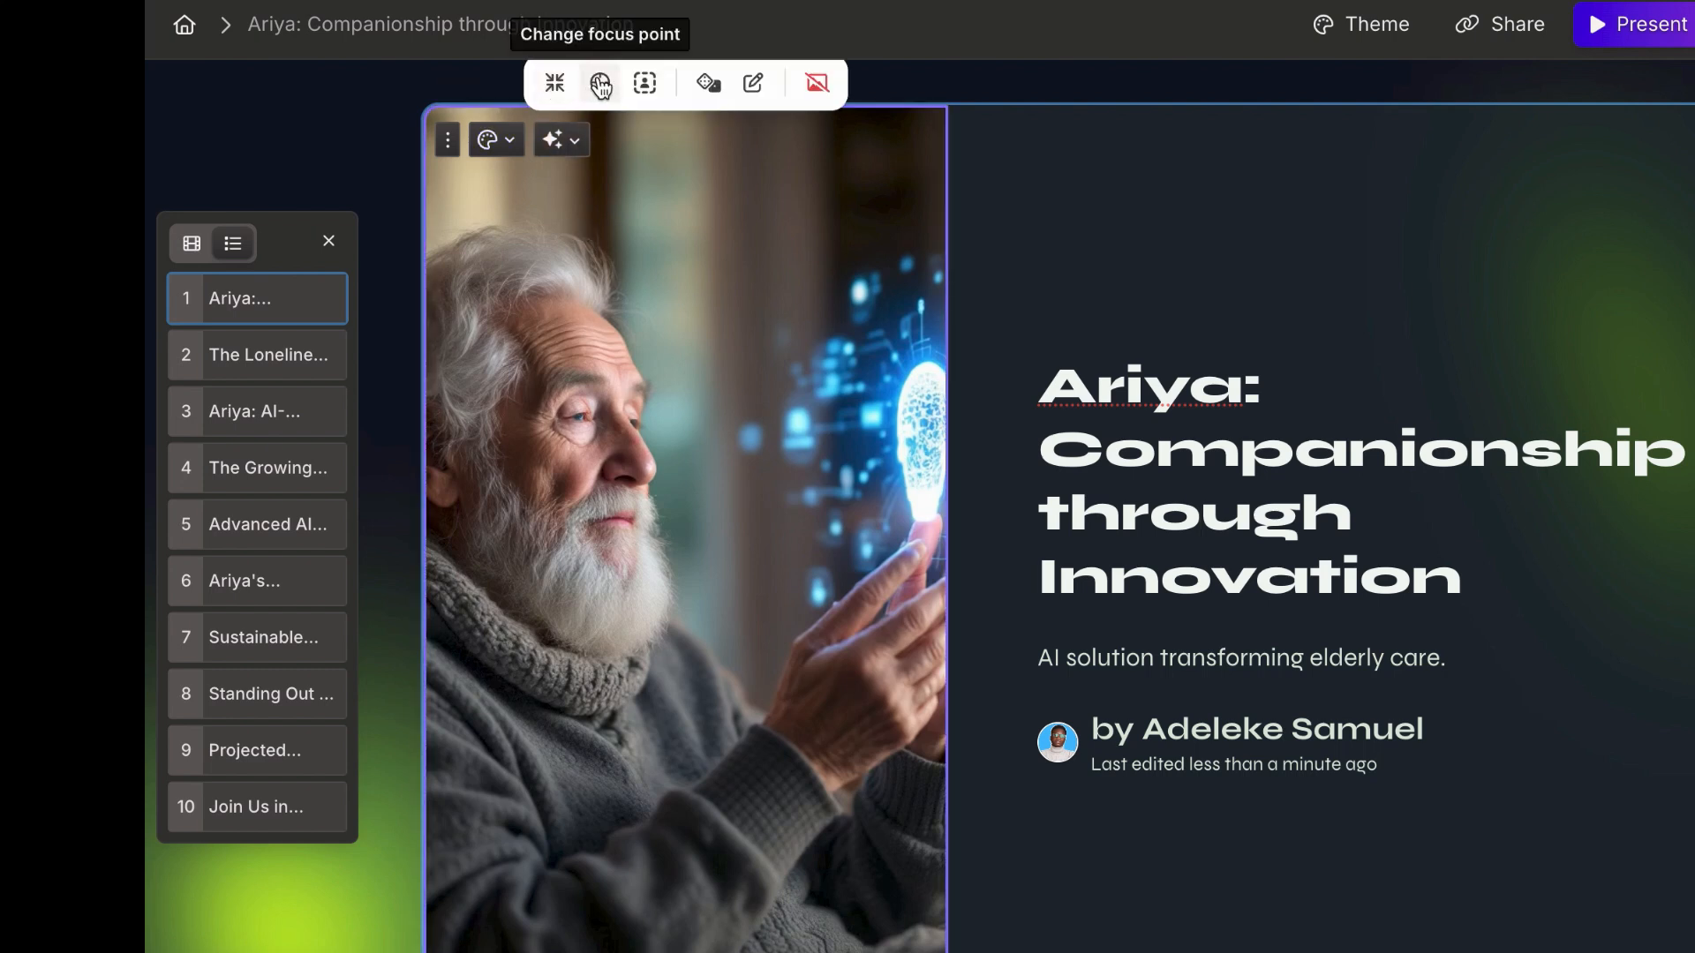
pyautogui.click(601, 83)
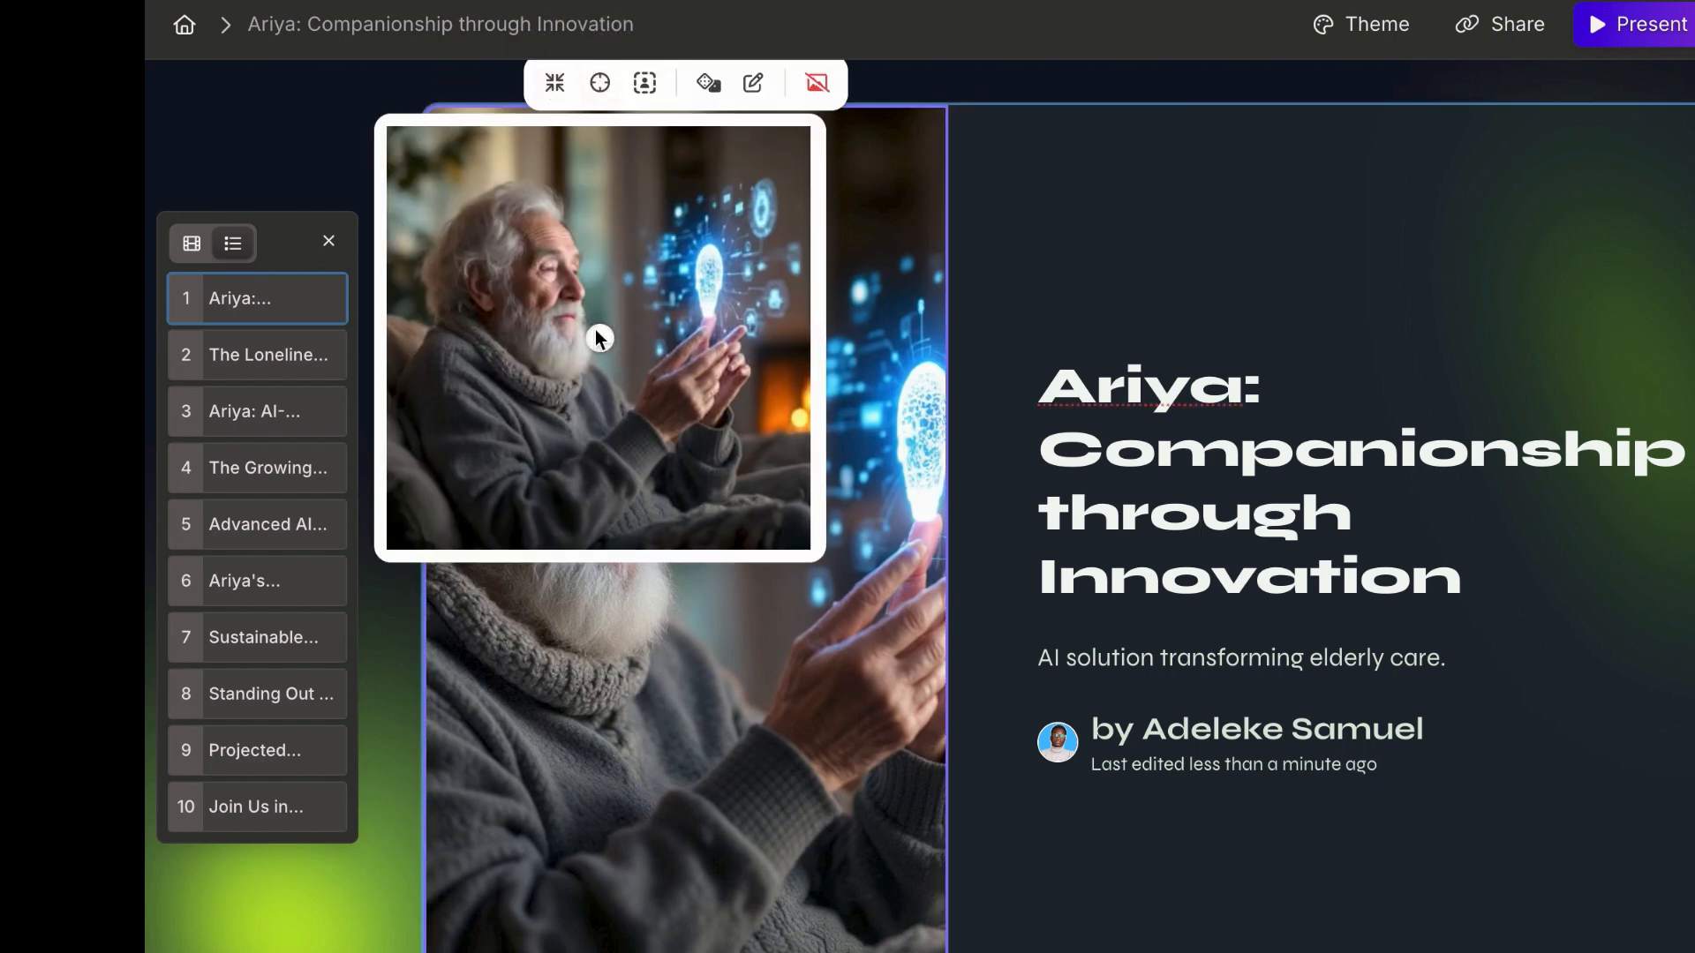
pyautogui.click(595, 335)
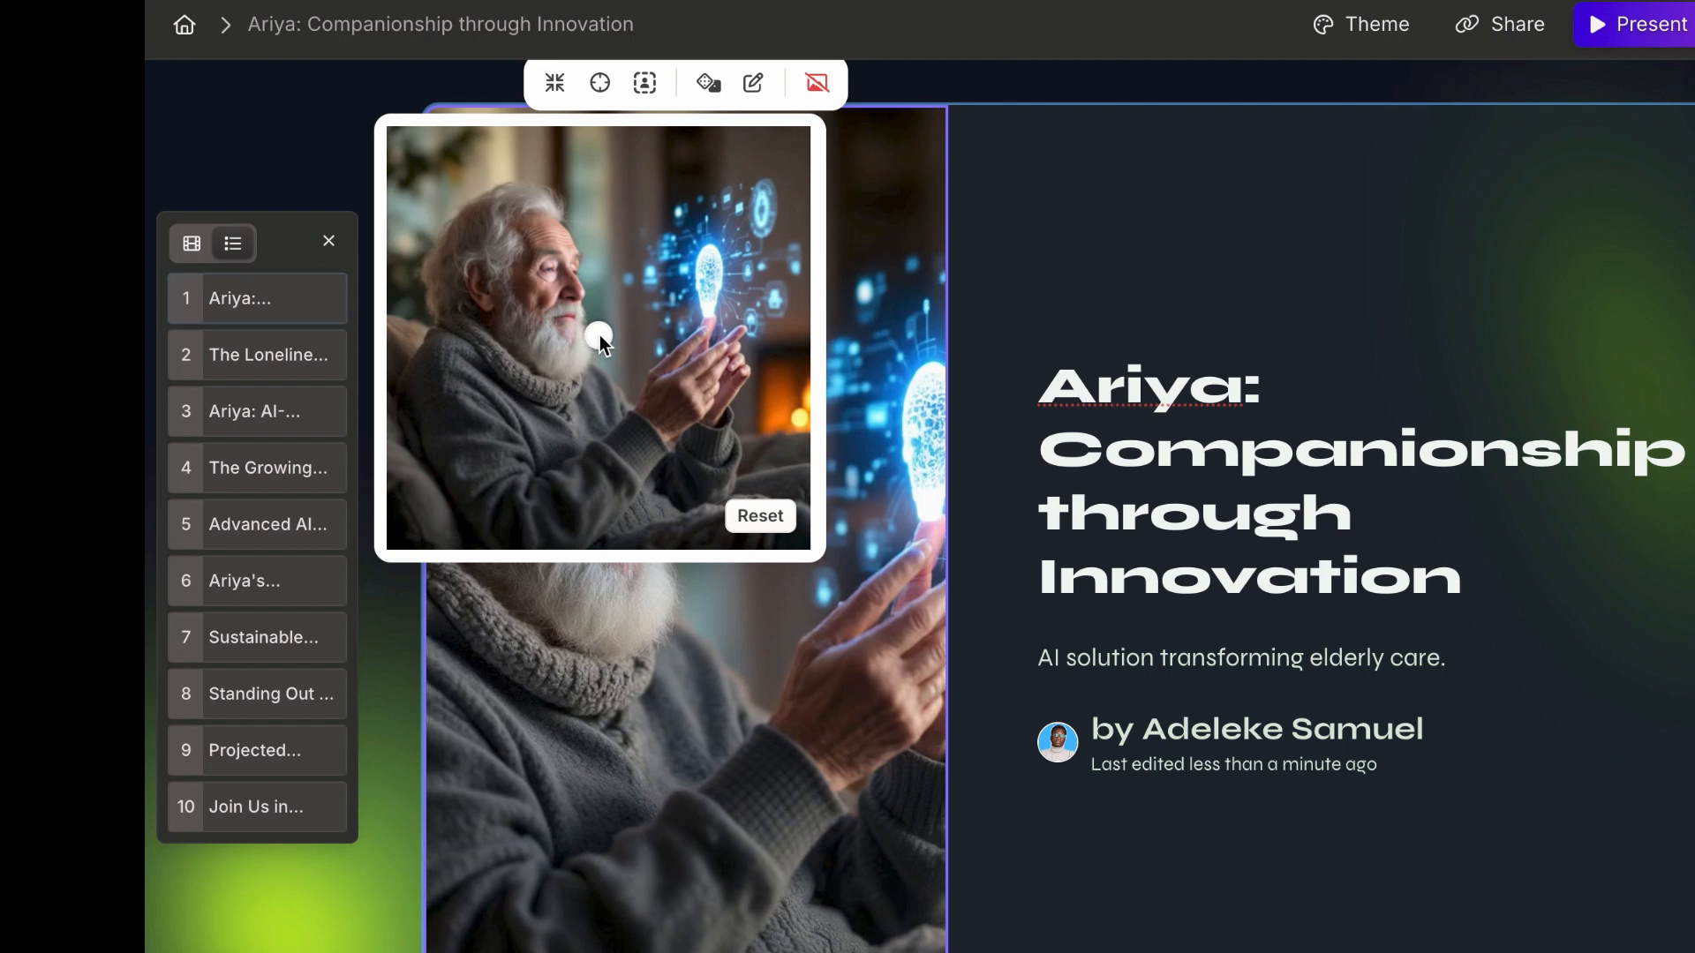
pyautogui.click(988, 383)
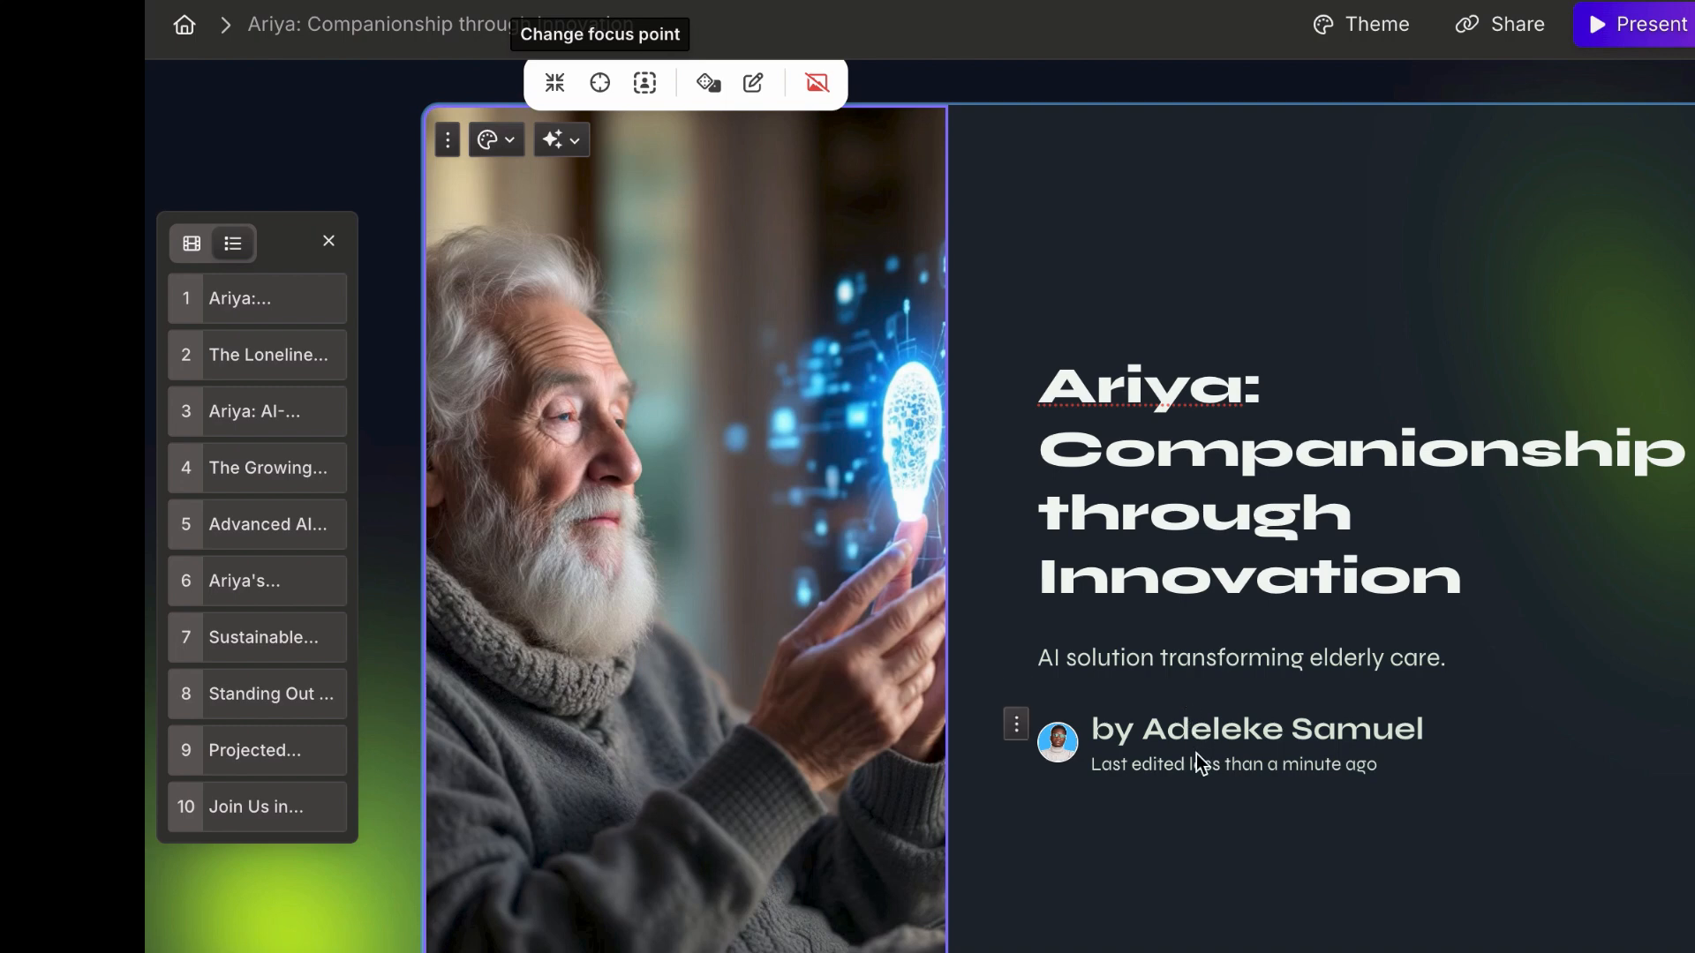
# Step: Hide the last-edited line beneath the author's name on the title card
pyautogui.click(1116, 777)
pyautogui.click(1586, 541)
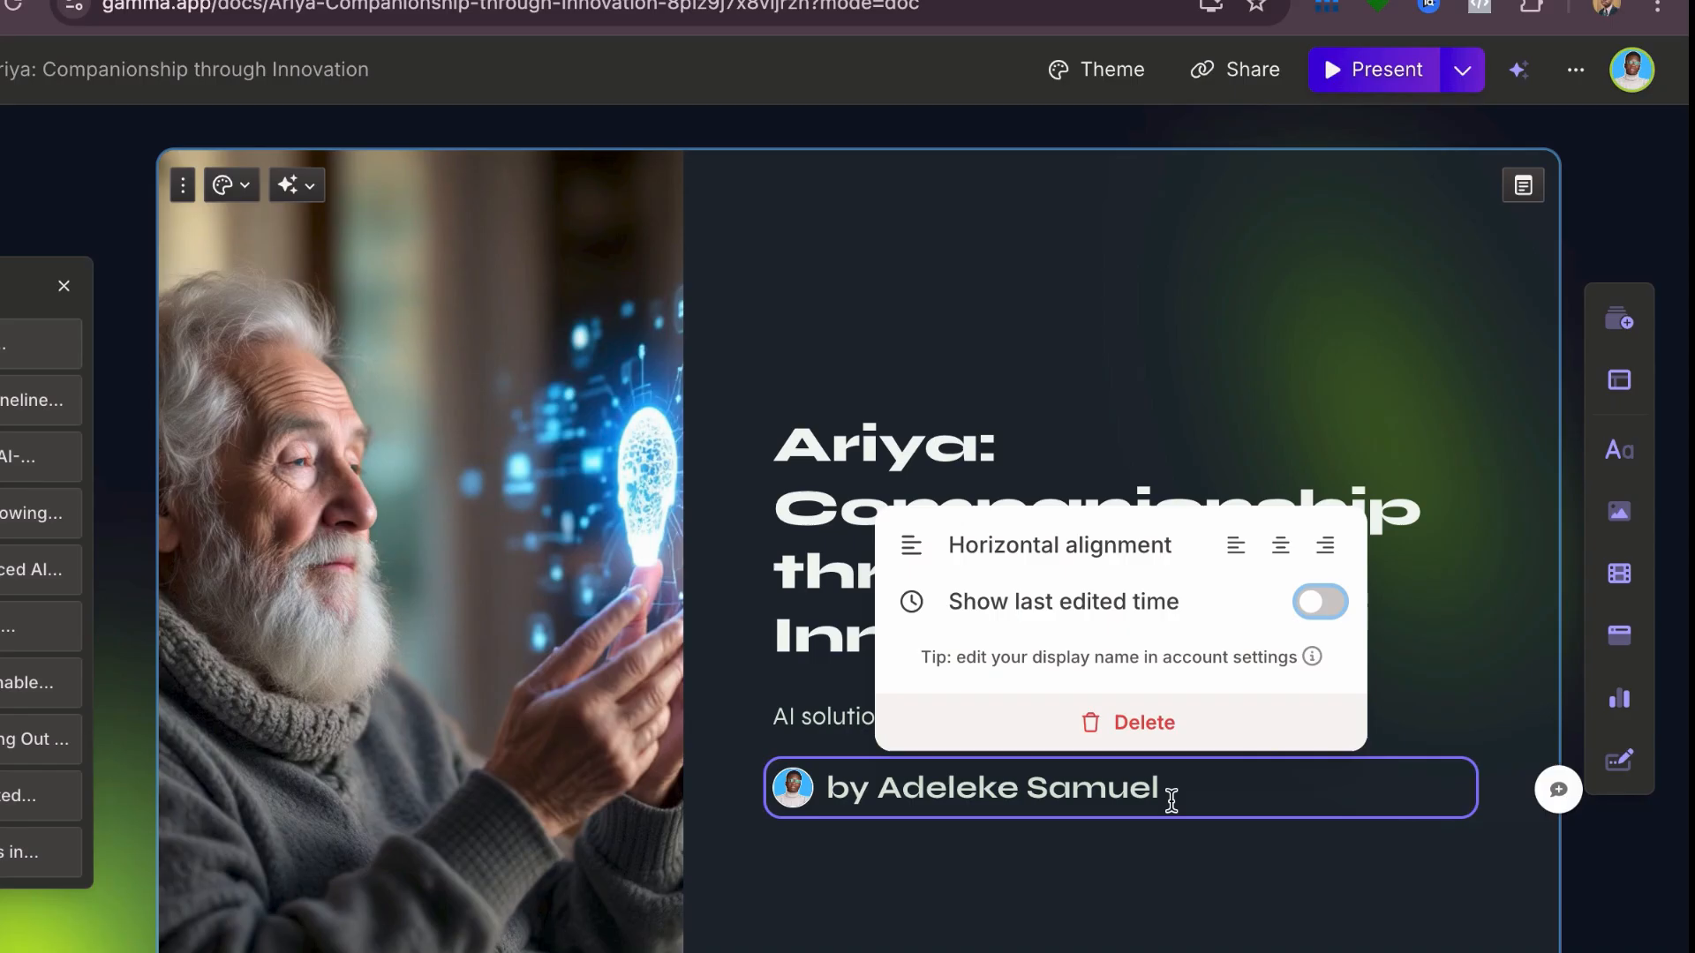
pyautogui.click(1147, 893)
# Step: Open the accent image of the "Ariya: AI-Powered Companionship" card for editing and review its AI prompt and style settings
pyautogui.scroll(-8, 1150, 894)
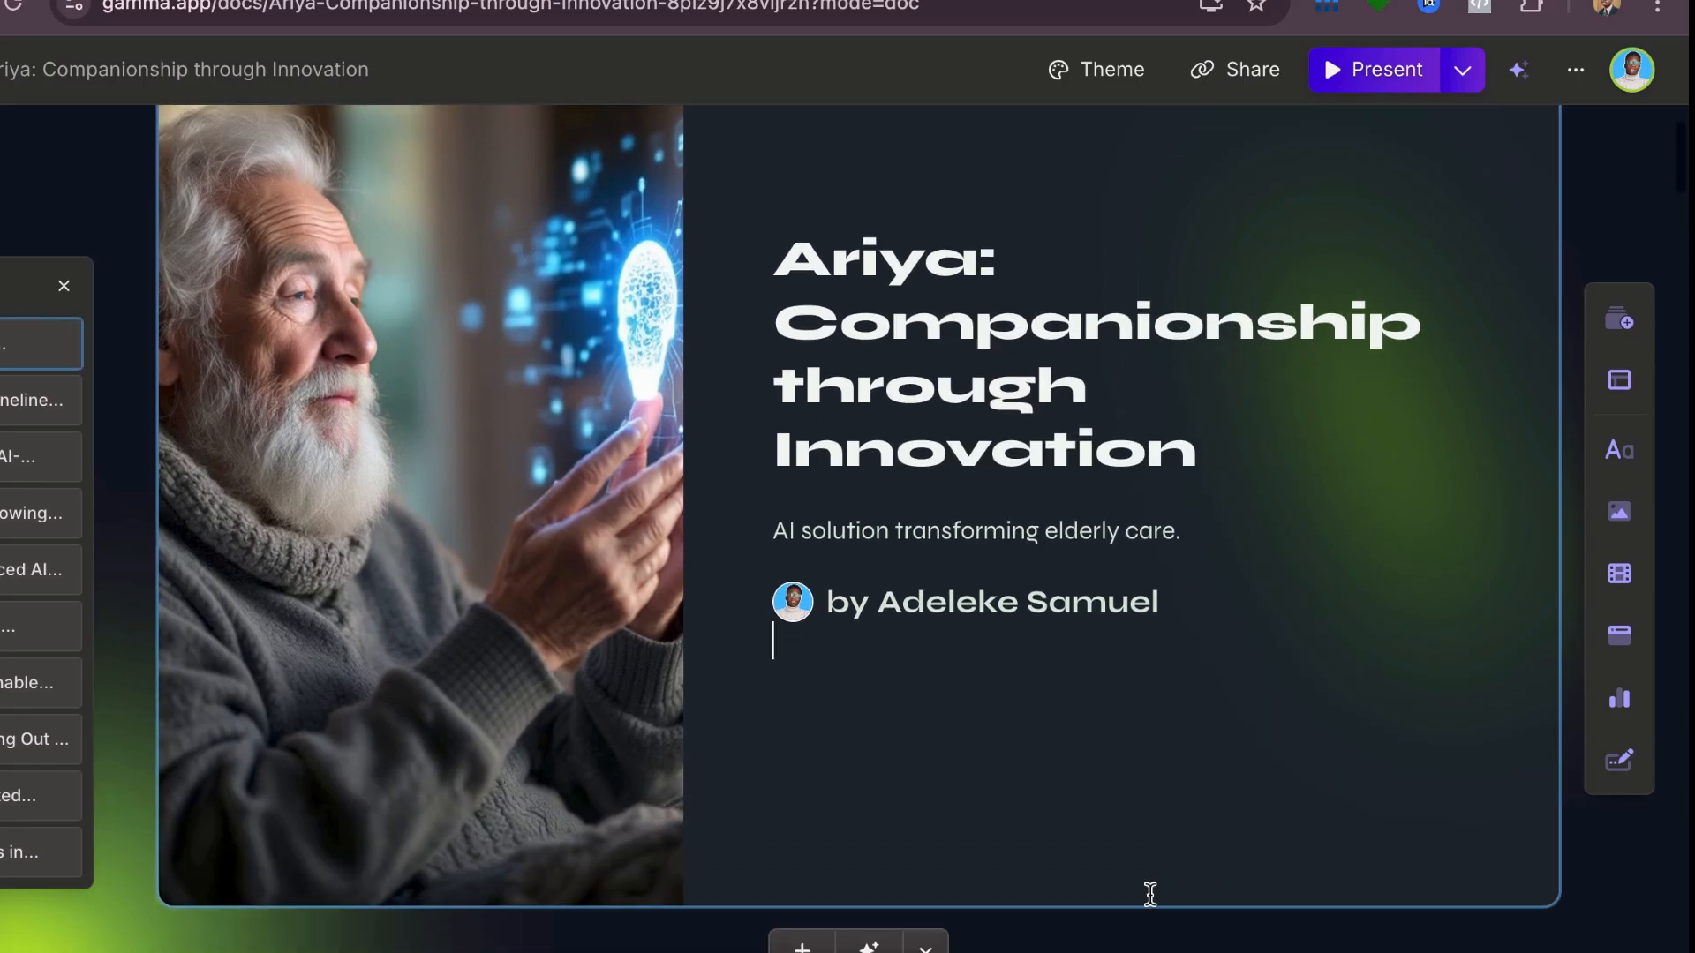
pyautogui.scroll(-5, 1150, 894)
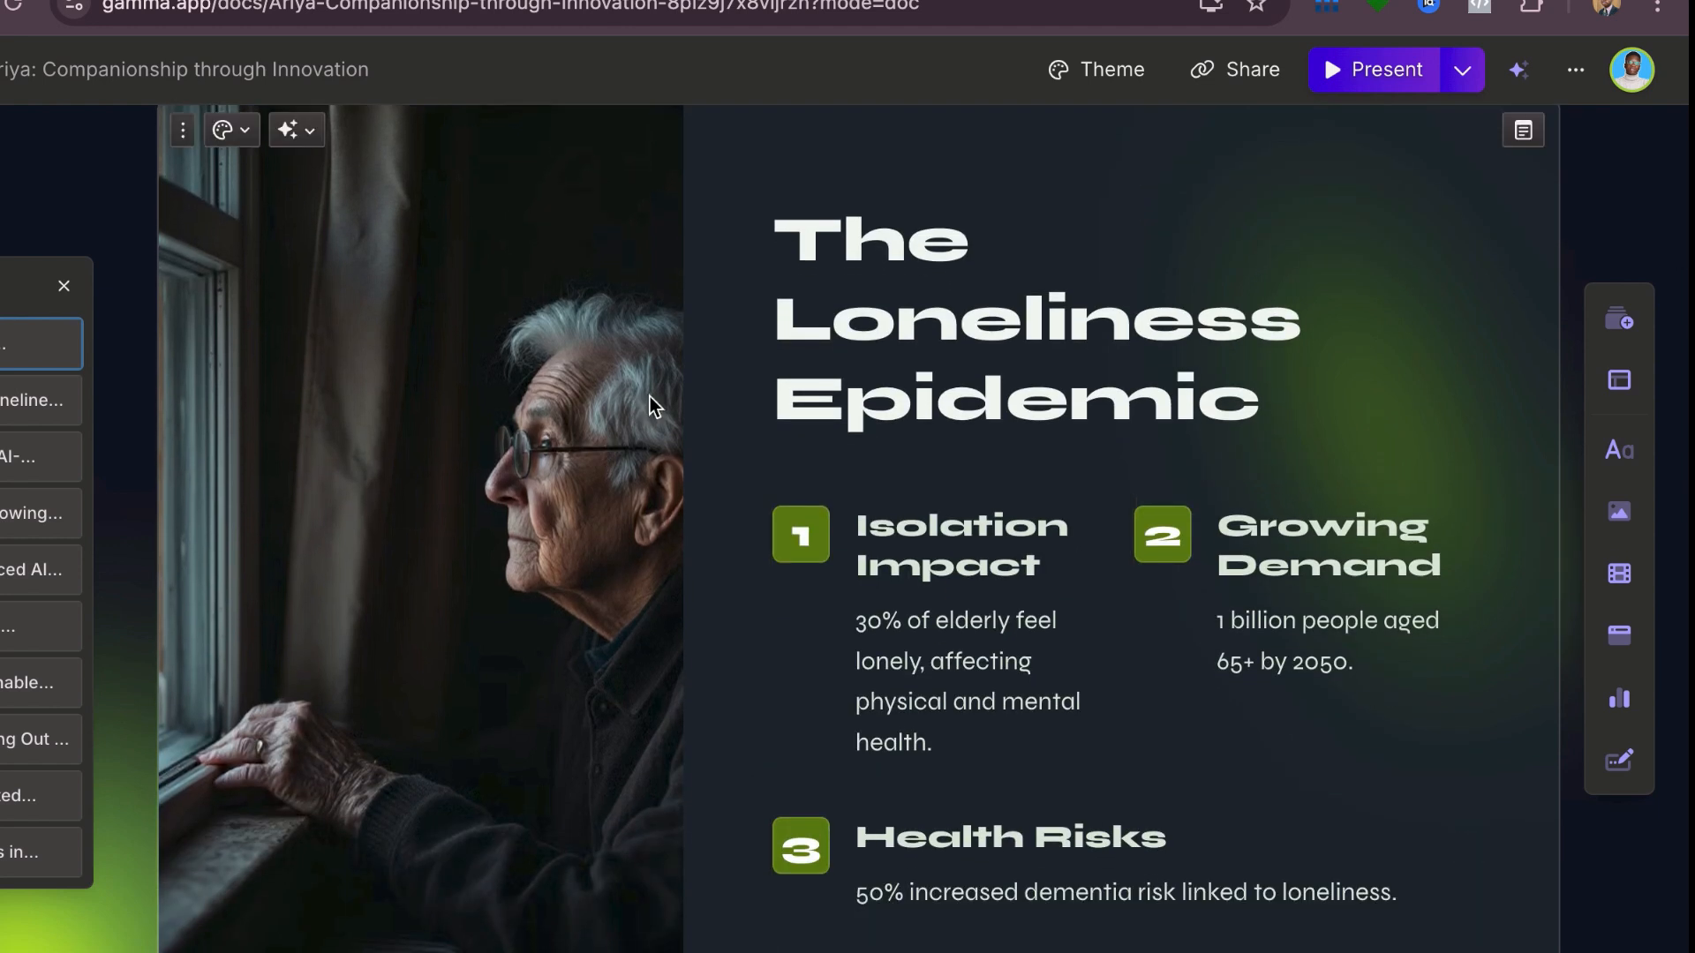
pyautogui.scroll(-1, 973, 468)
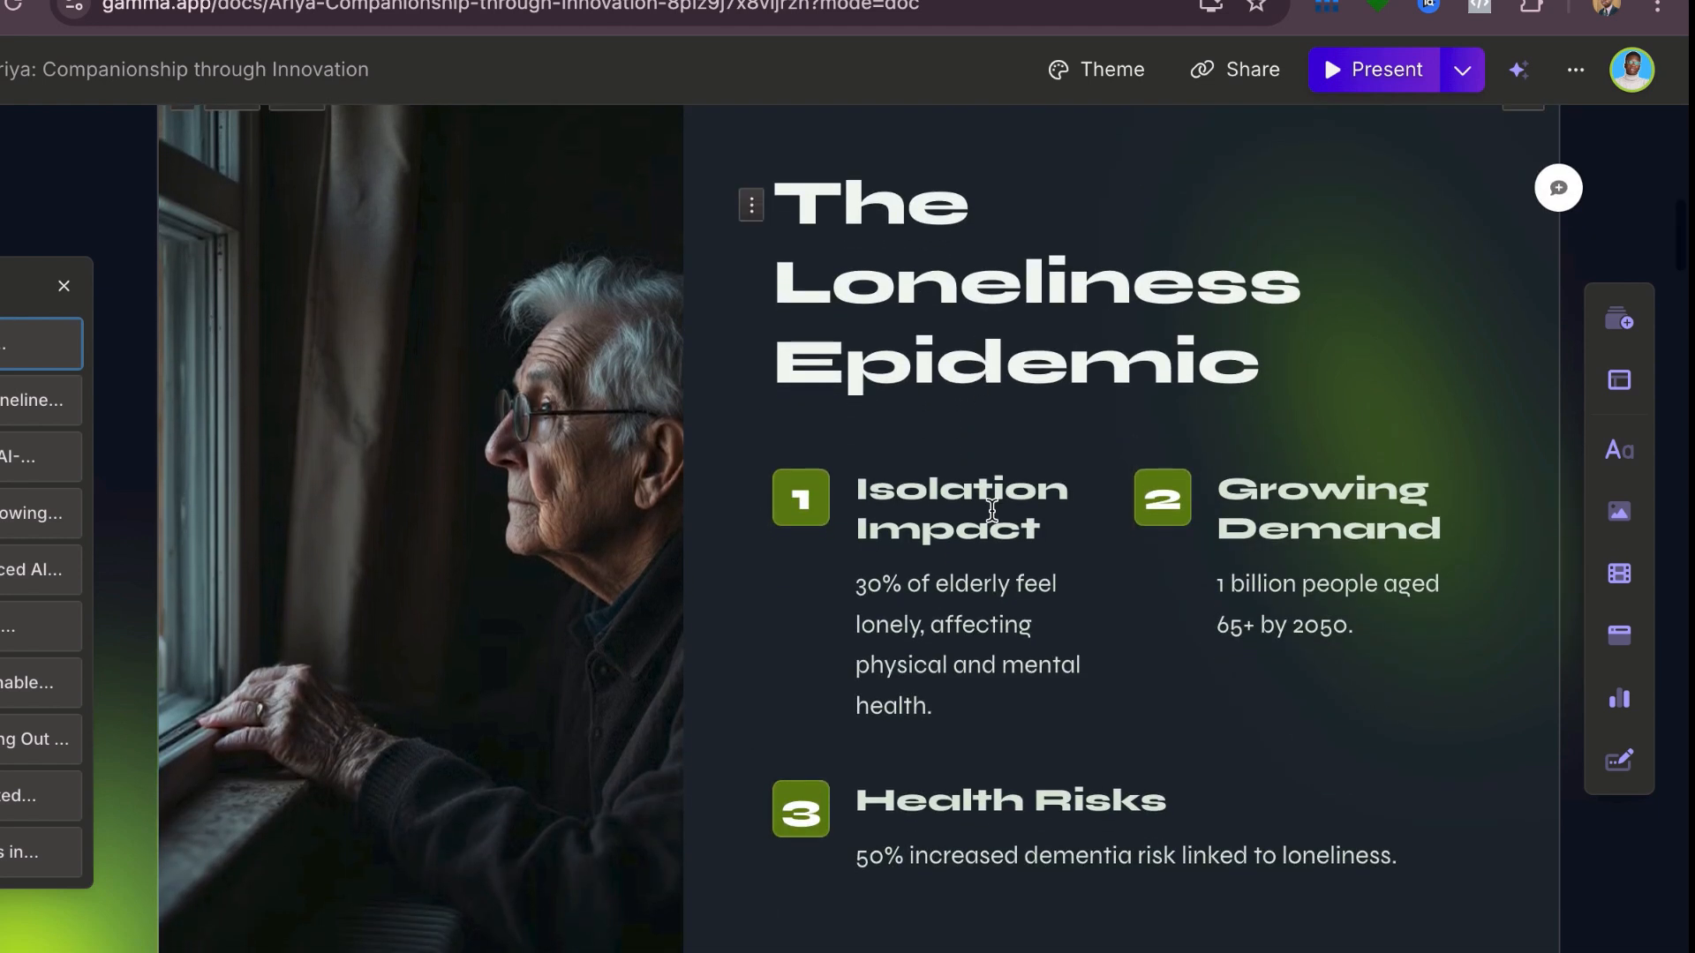
pyautogui.scroll(-1, 980, 491)
pyautogui.scroll(-10, 992, 511)
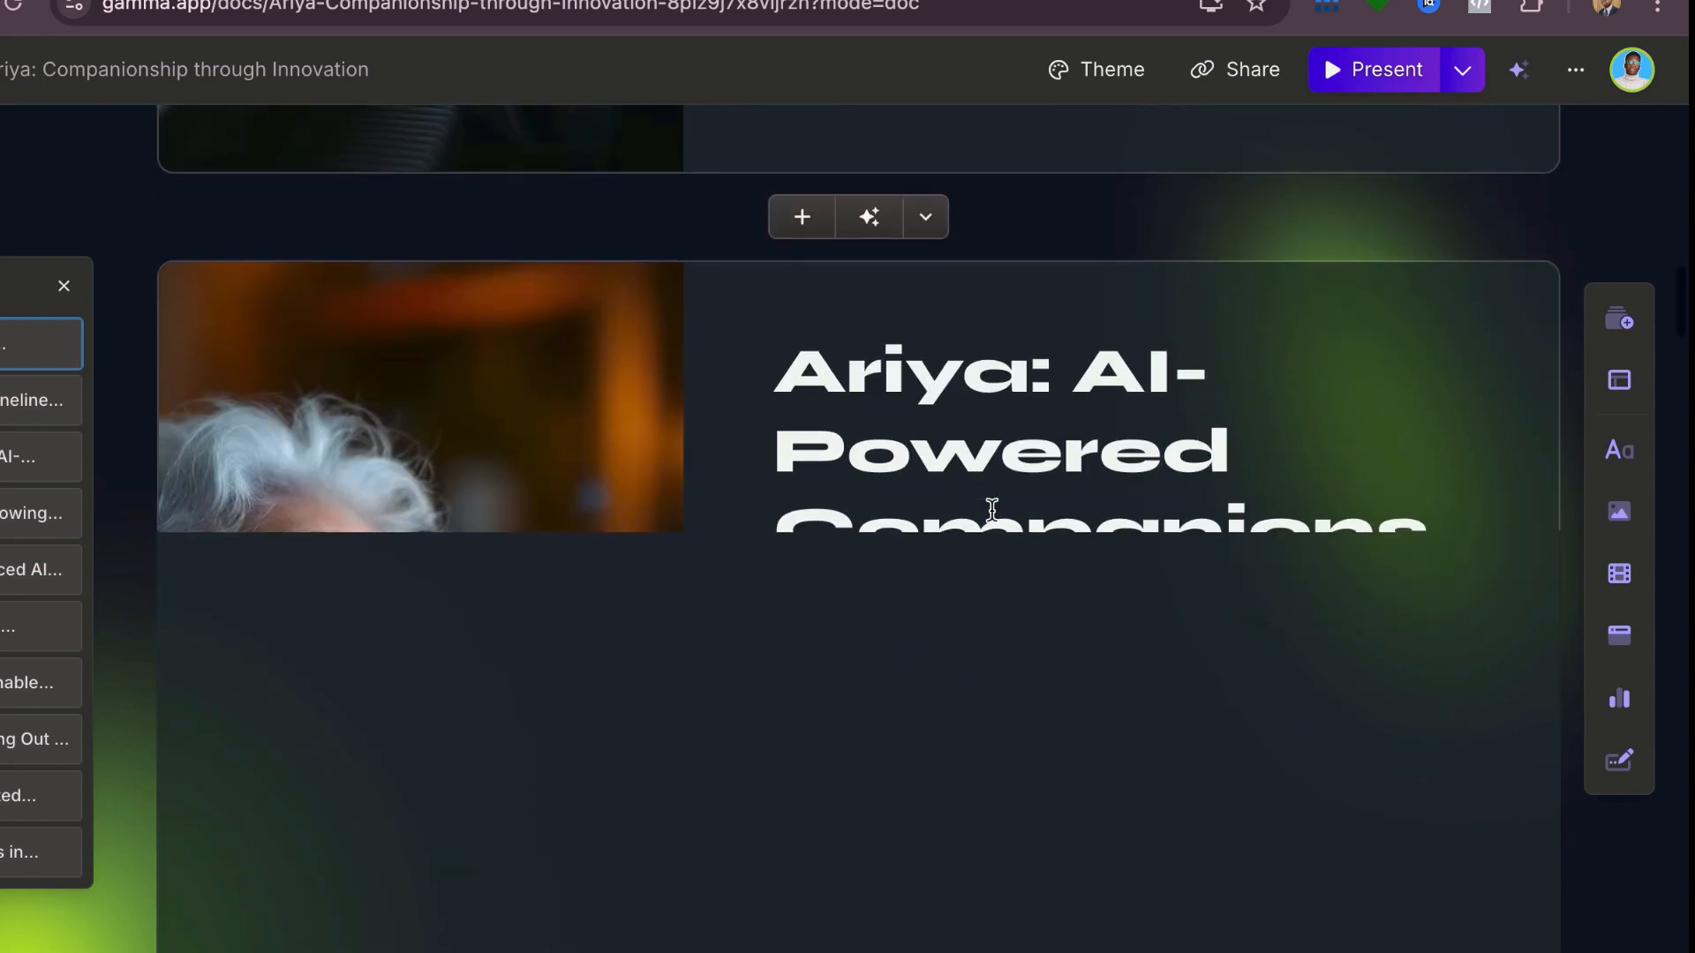
pyautogui.scroll(1, 993, 511)
pyautogui.click(512, 477)
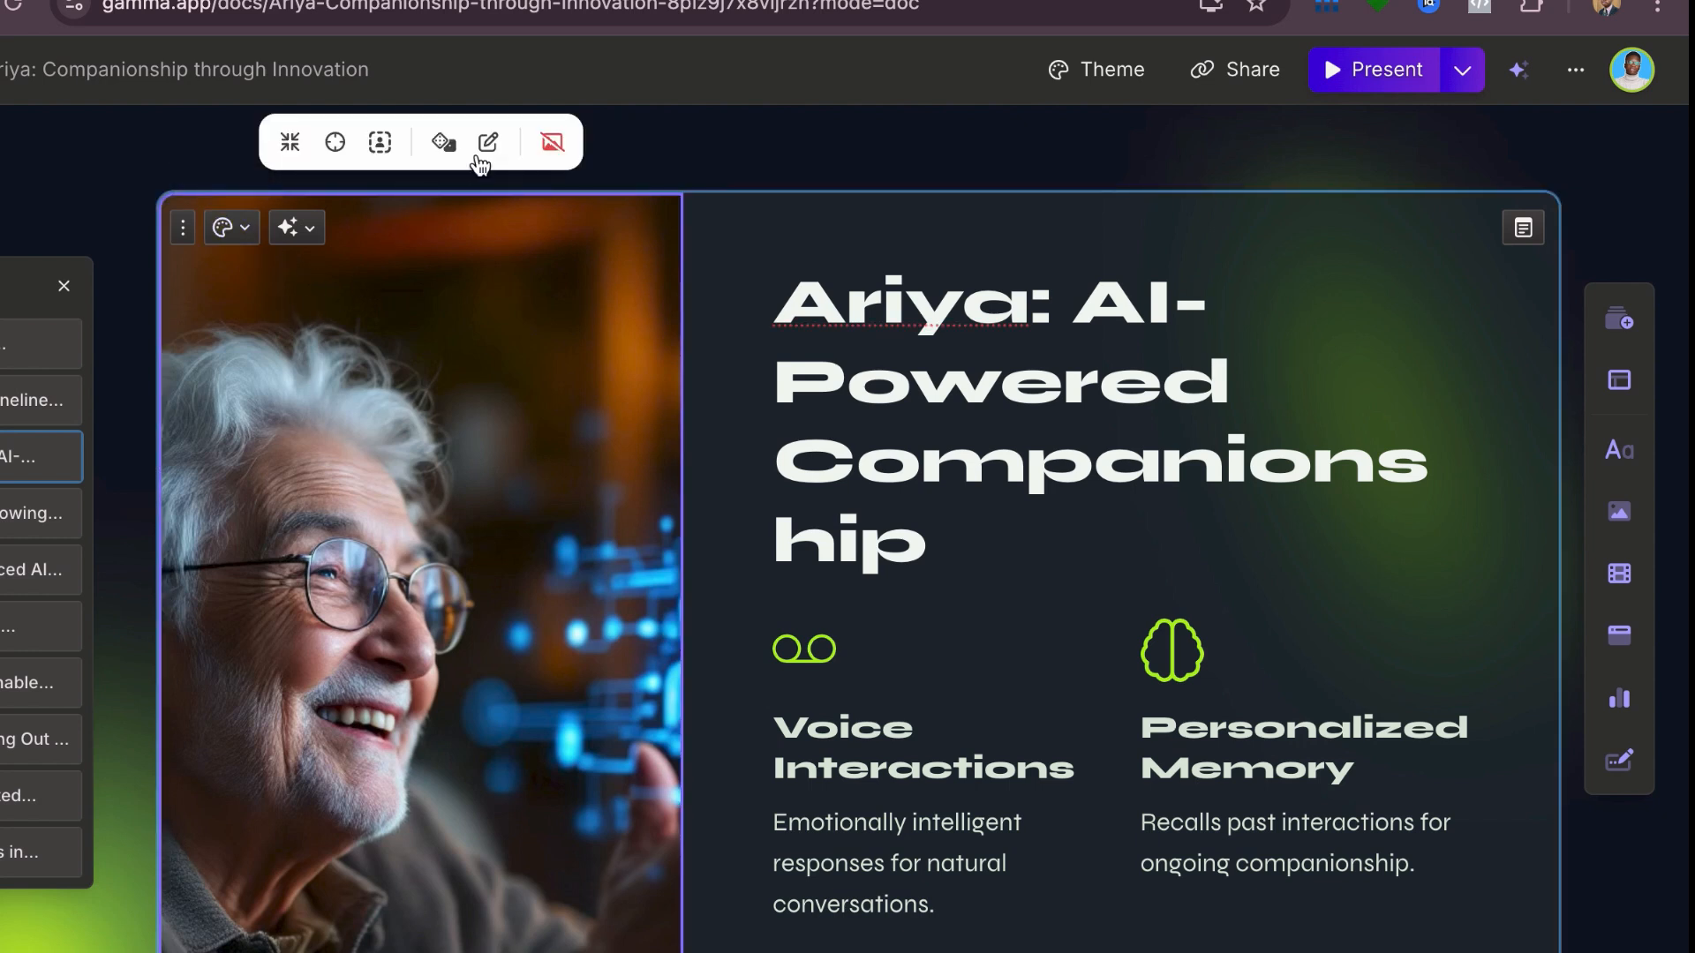
pyautogui.click(497, 153)
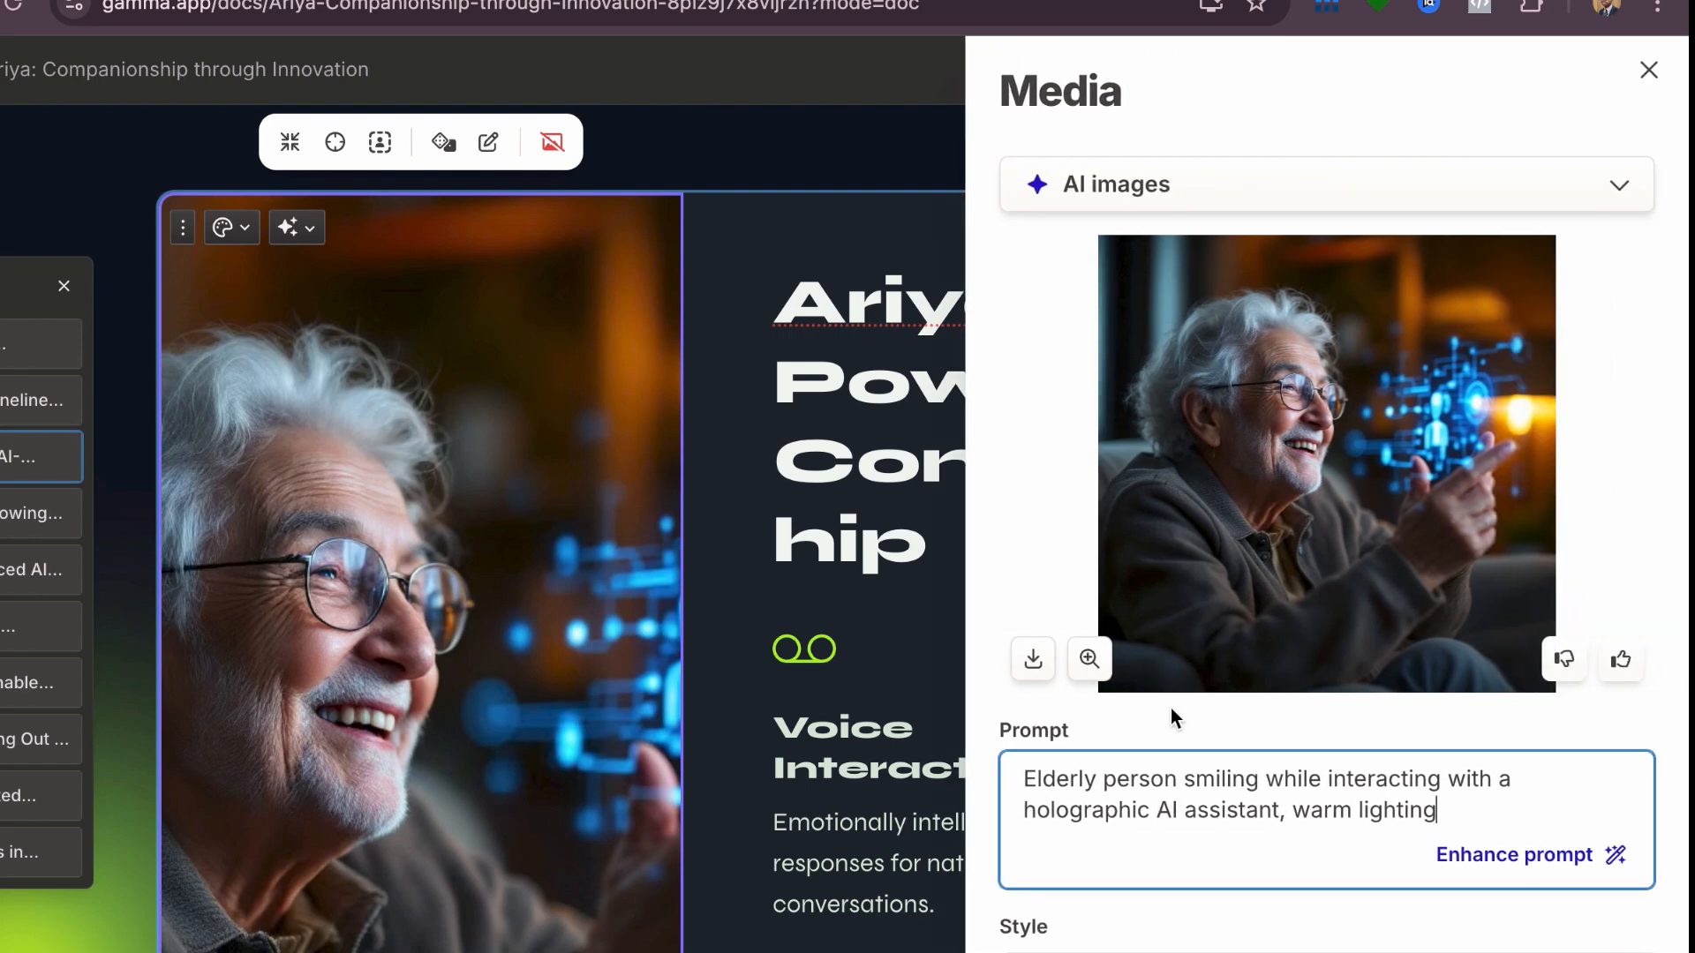
pyautogui.scroll(1, 1253, 774)
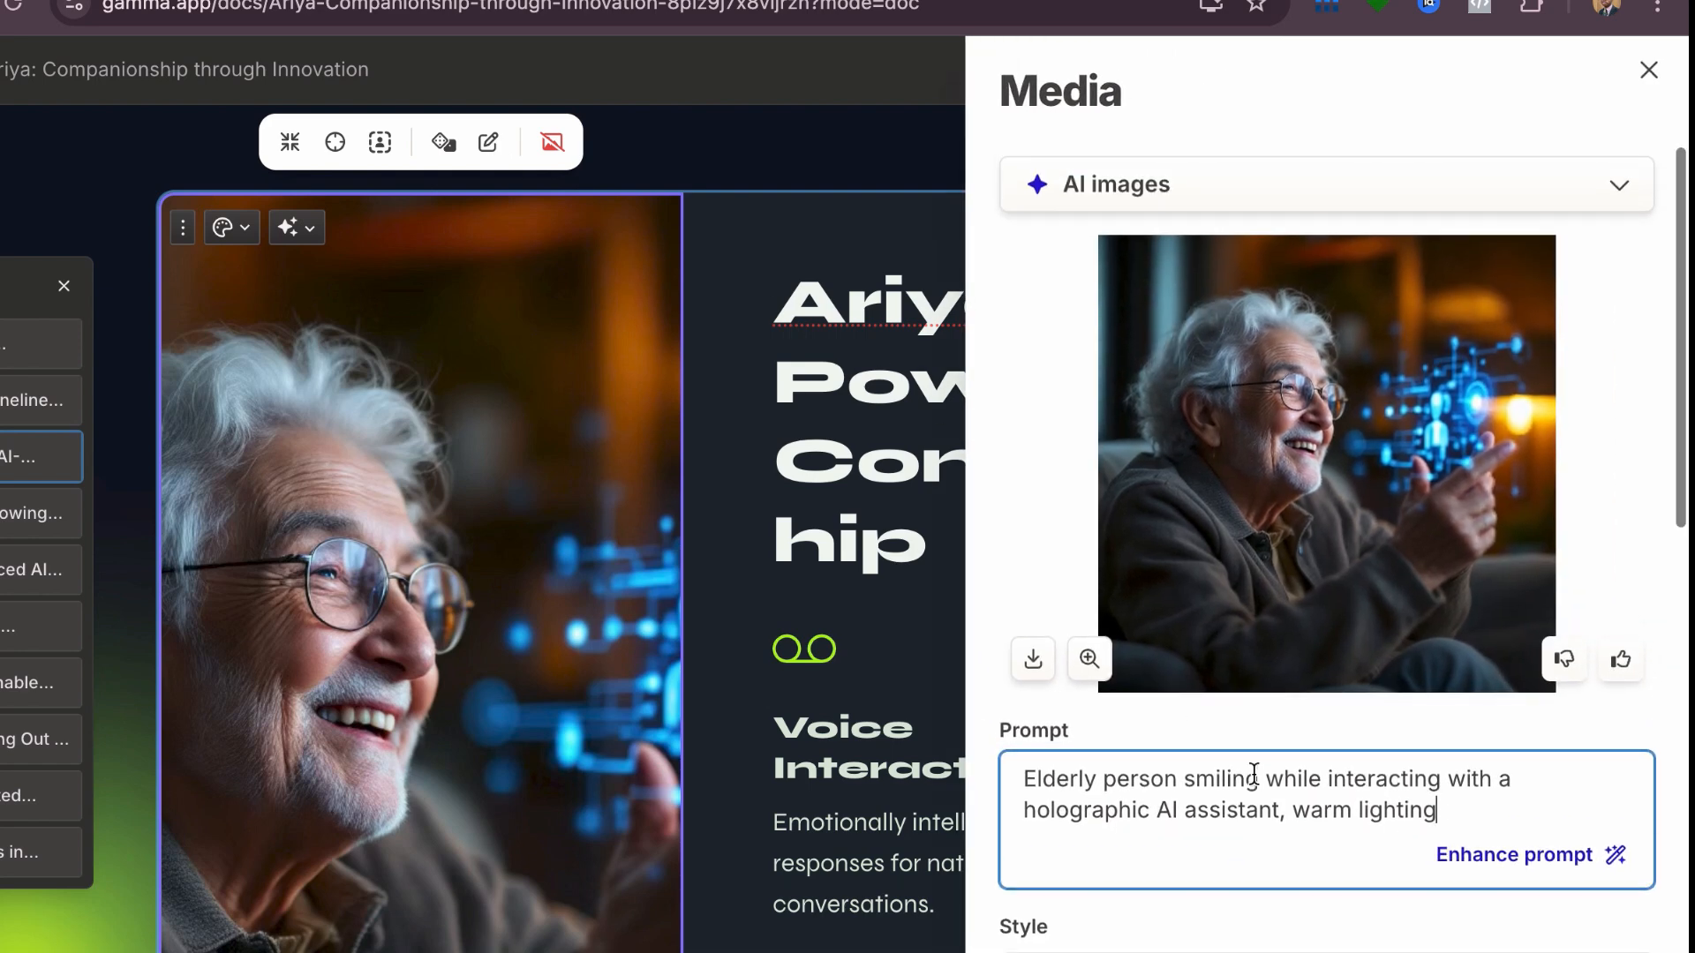
pyautogui.scroll(-2, 1253, 774)
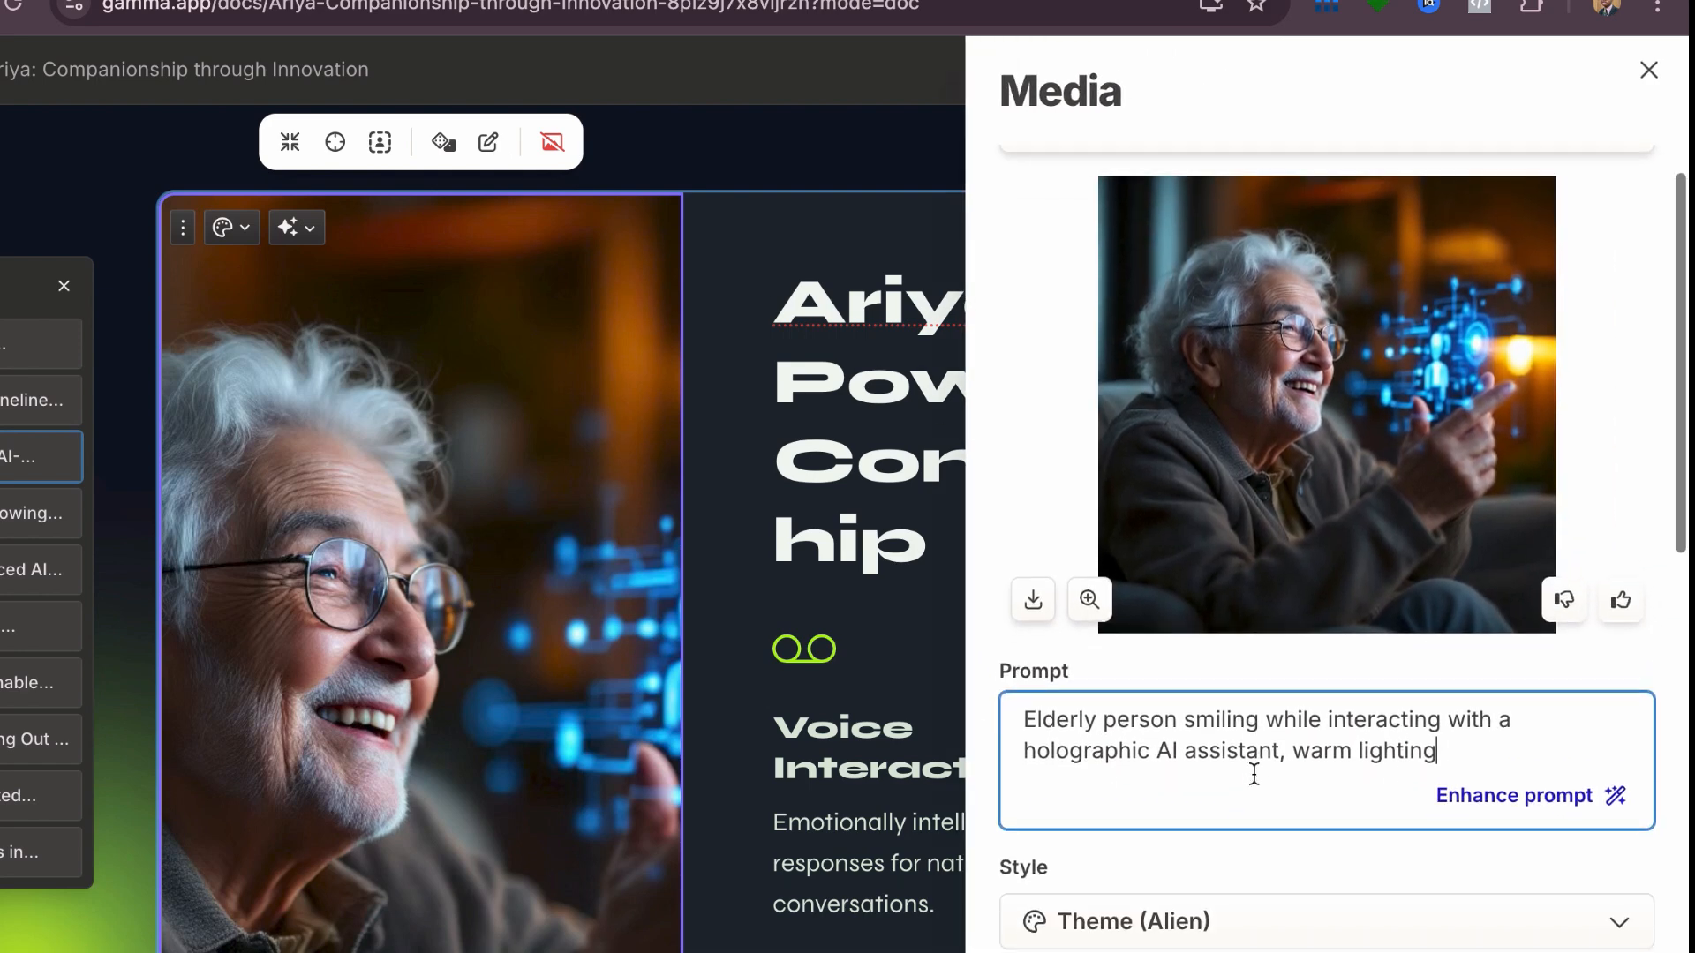
pyautogui.scroll(2, 1253, 768)
# Step: Try a web-search photo of an elderly woman with a humanoid robot as the card's accent image, then restore the original
pyautogui.click(1232, 210)
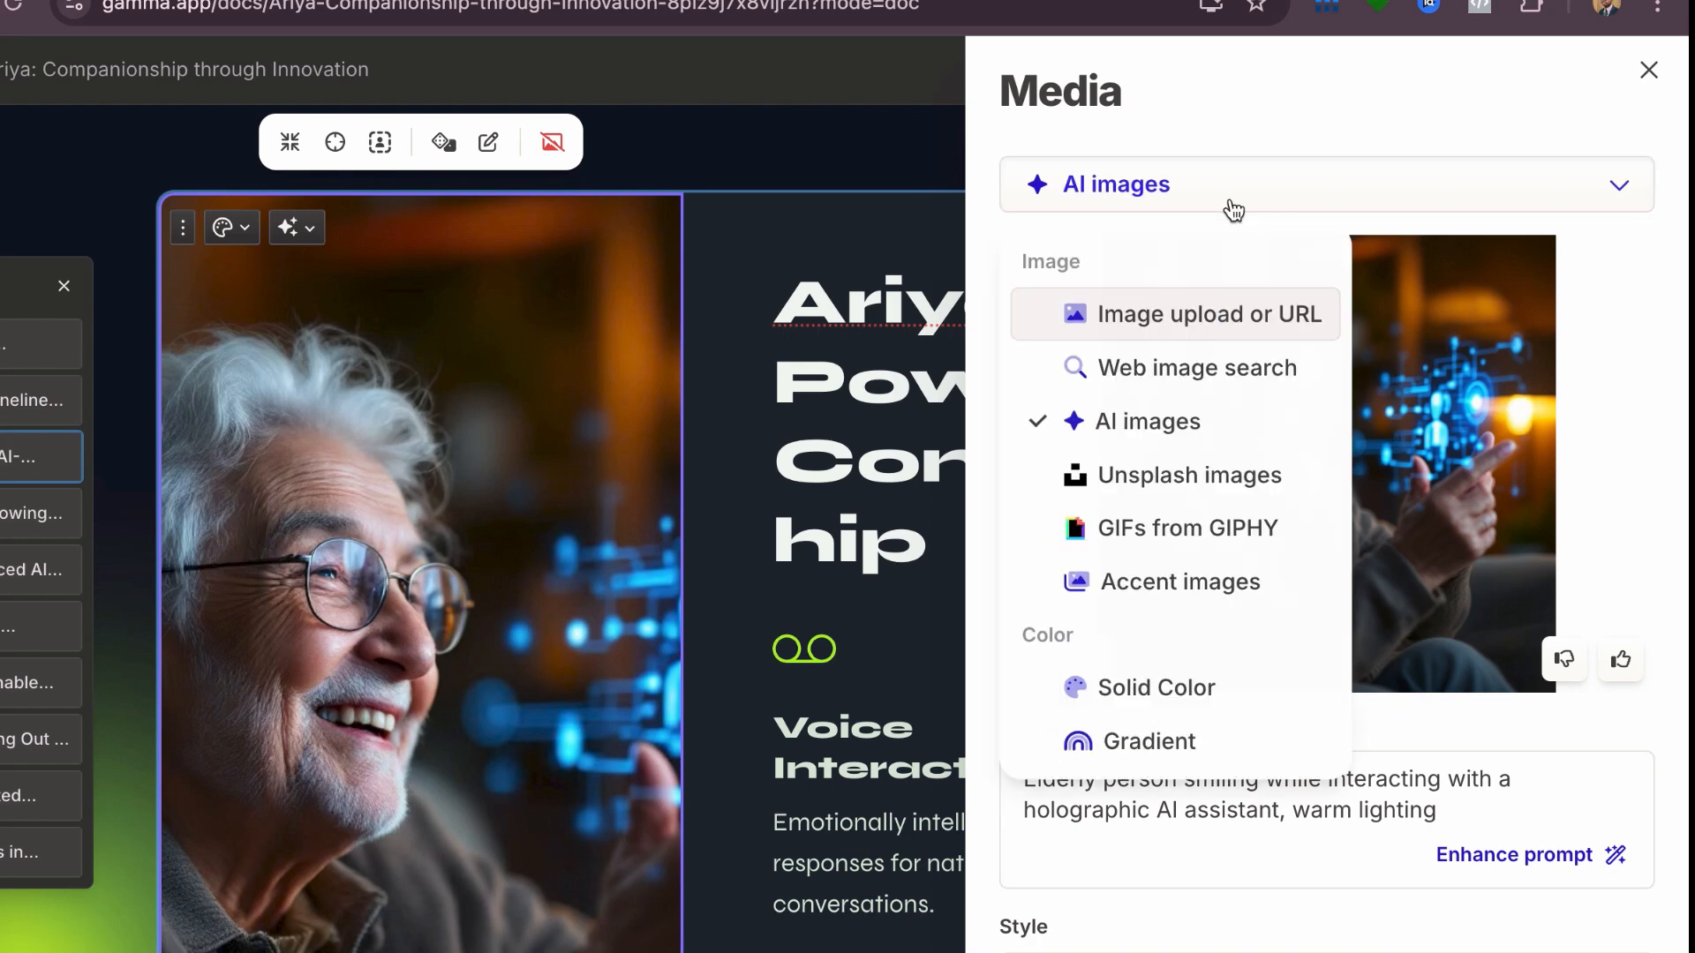
pyautogui.click(1153, 388)
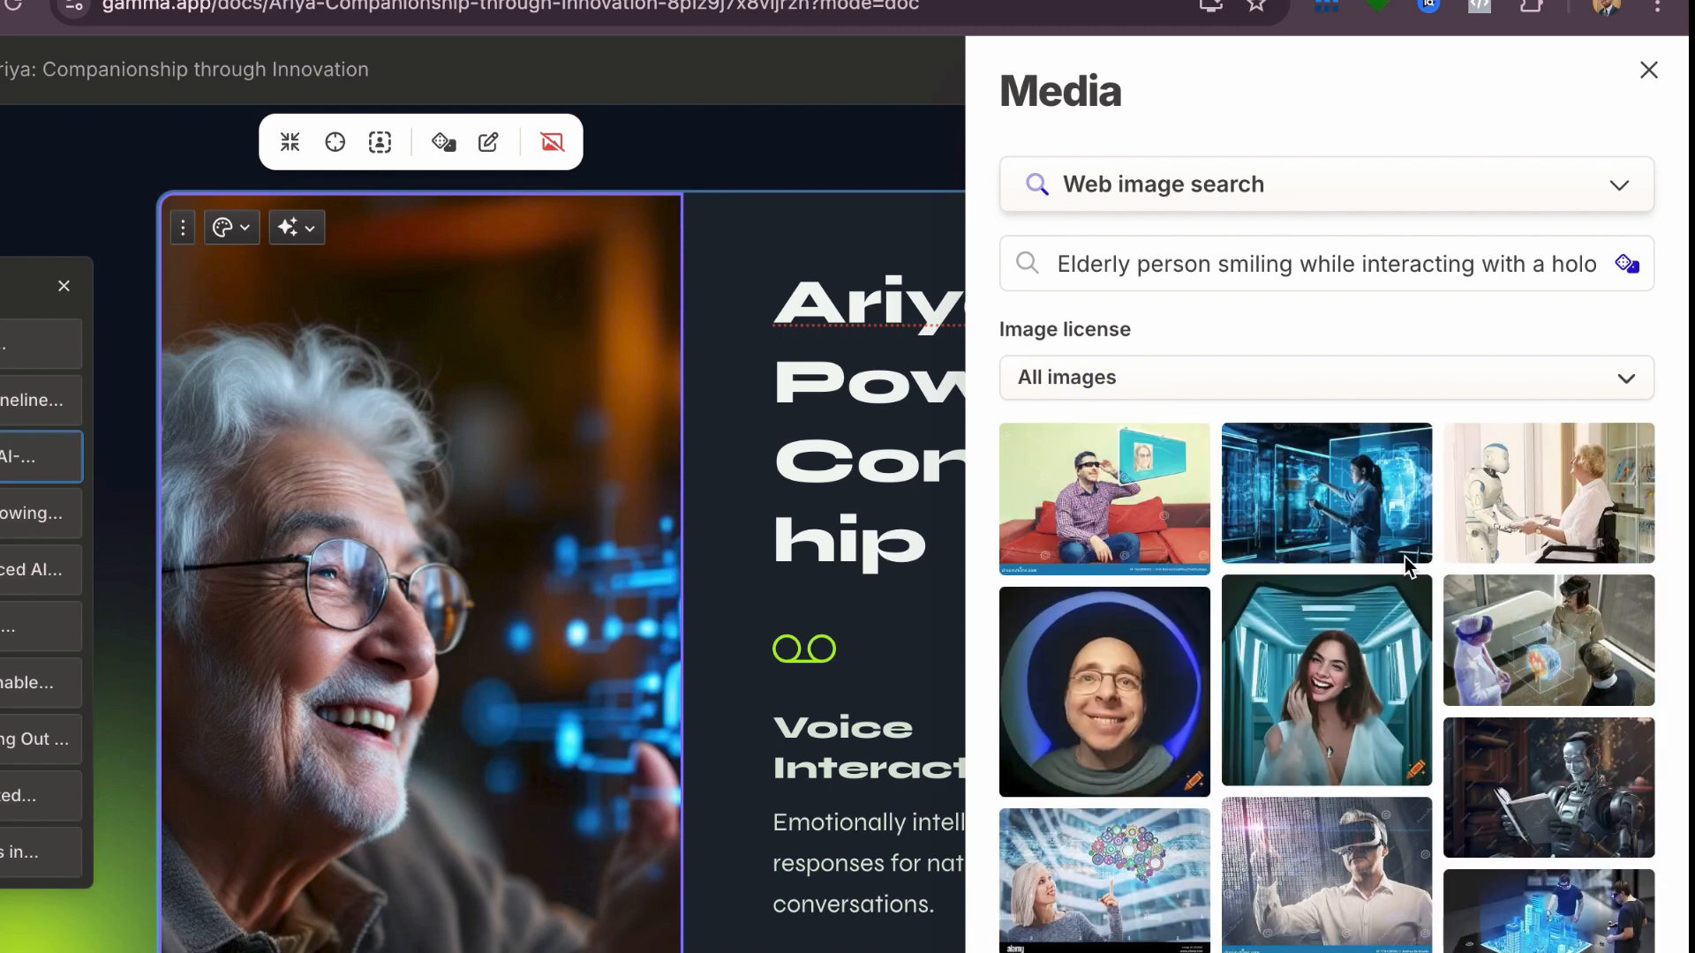
pyautogui.click(1530, 509)
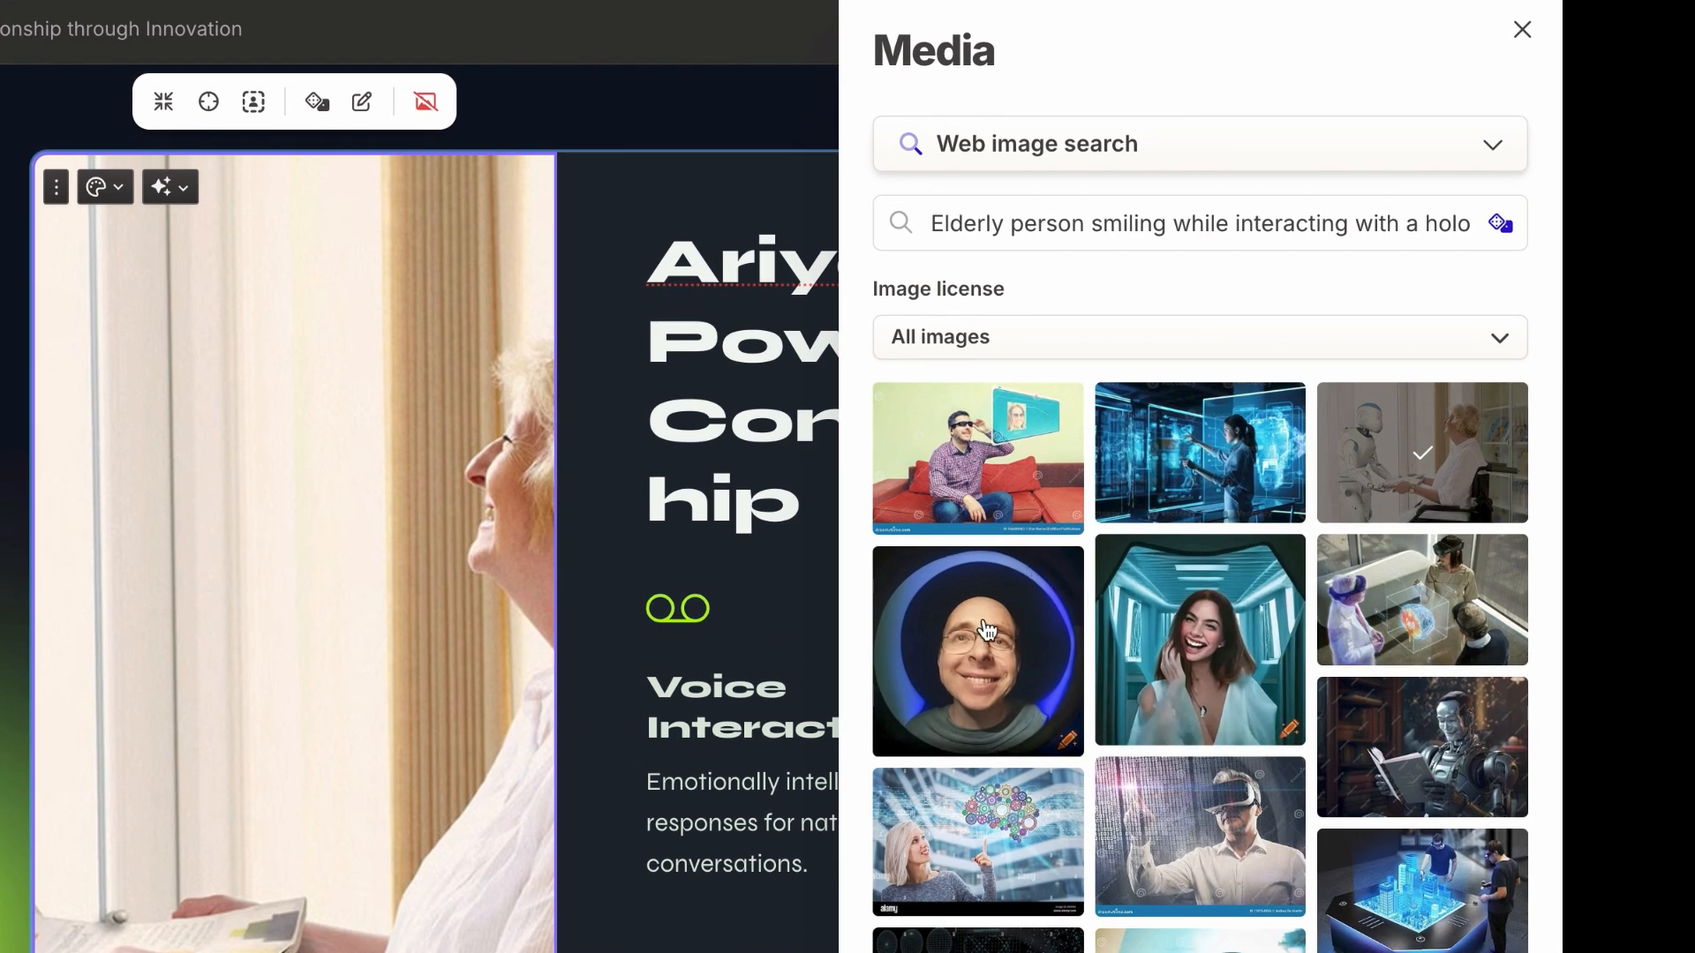
pyautogui.scroll(-5, 1031, 698)
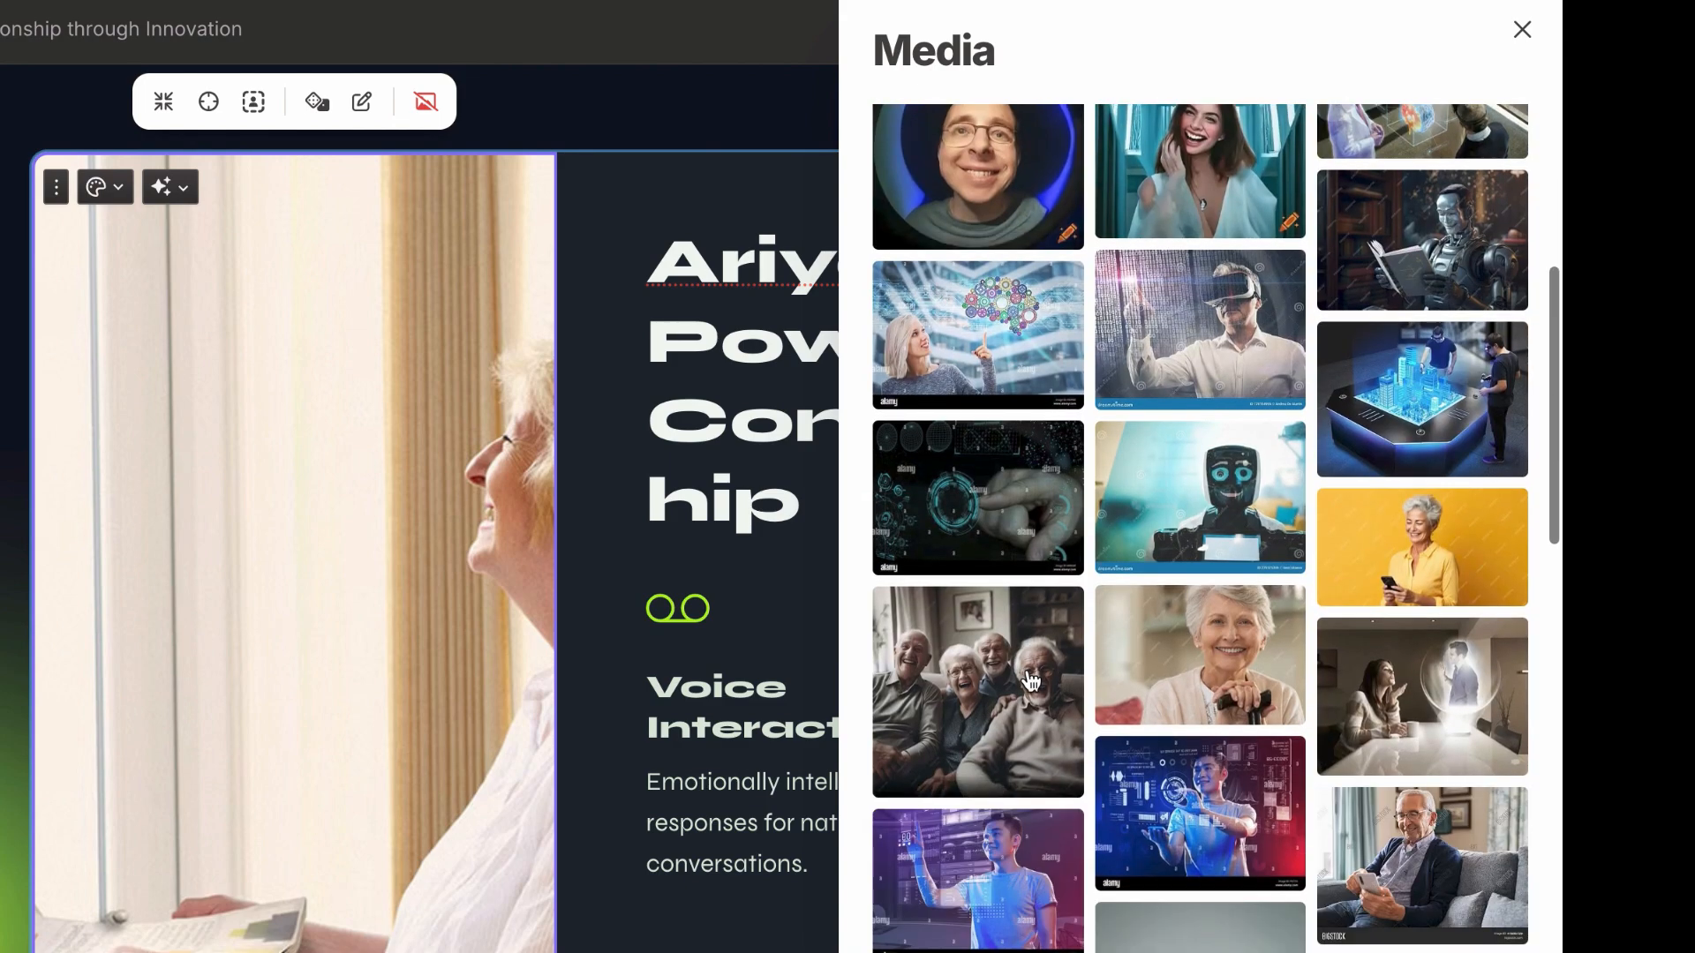
pyautogui.click(549, 609)
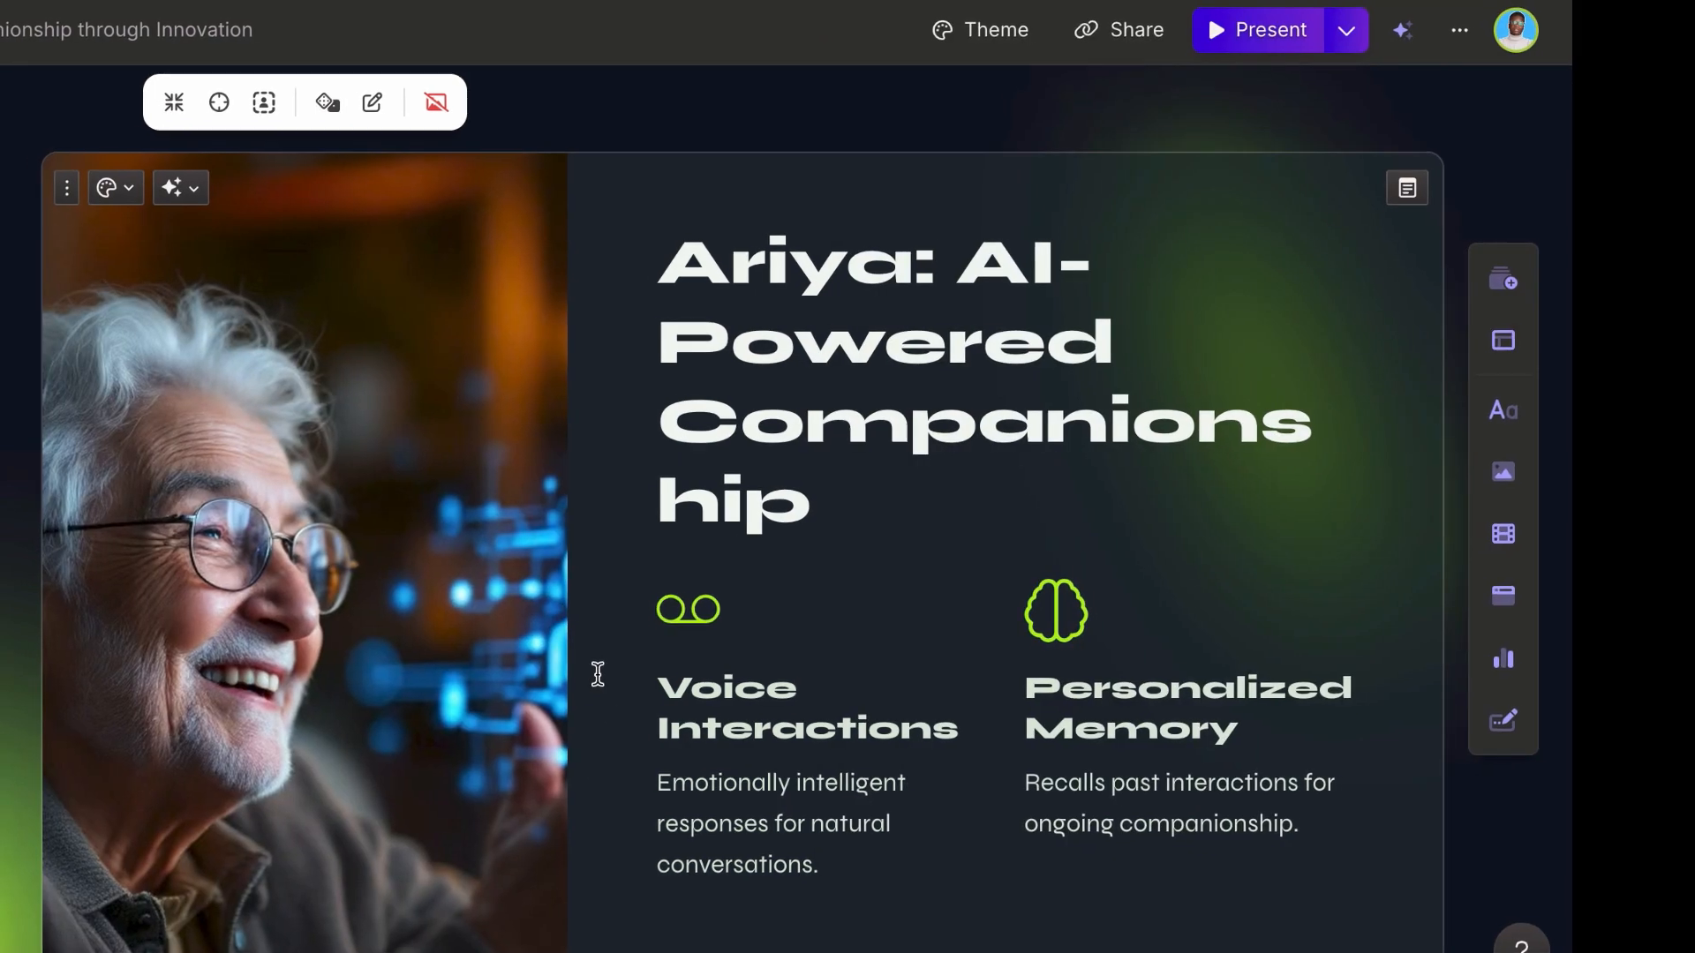
# Step: Add a blank card before "Advanced AI for True Companionship" and apply the template with three image columns
pyautogui.scroll(-6, 769, 658)
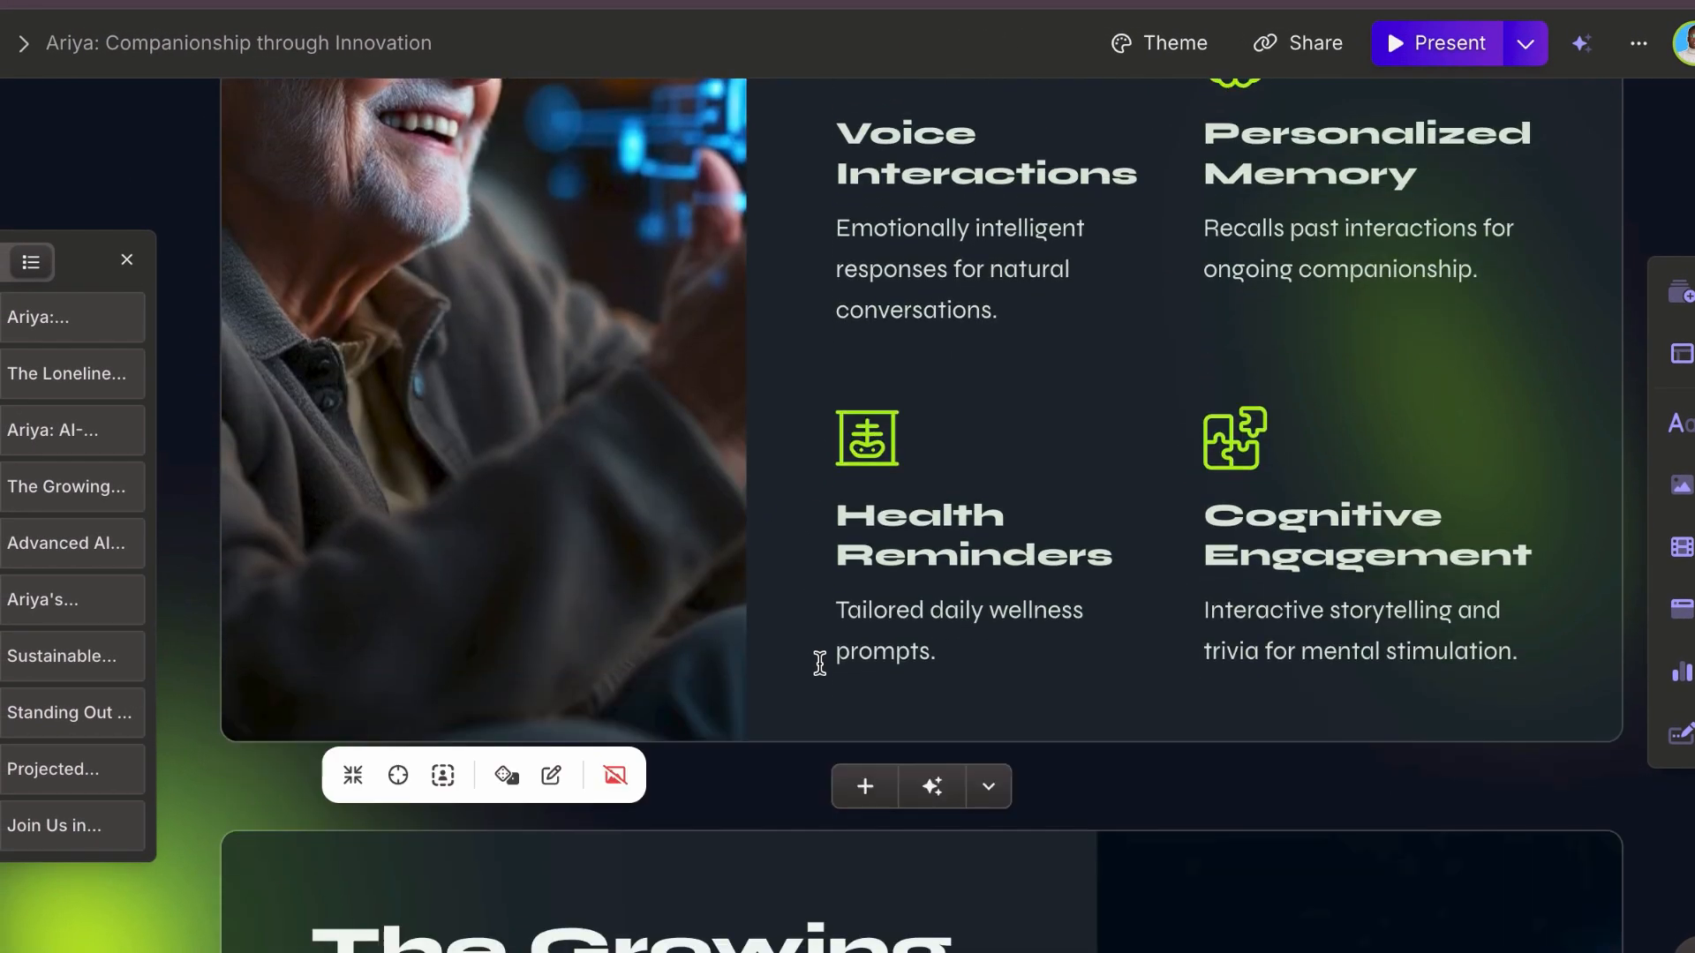
pyautogui.scroll(-4, 820, 663)
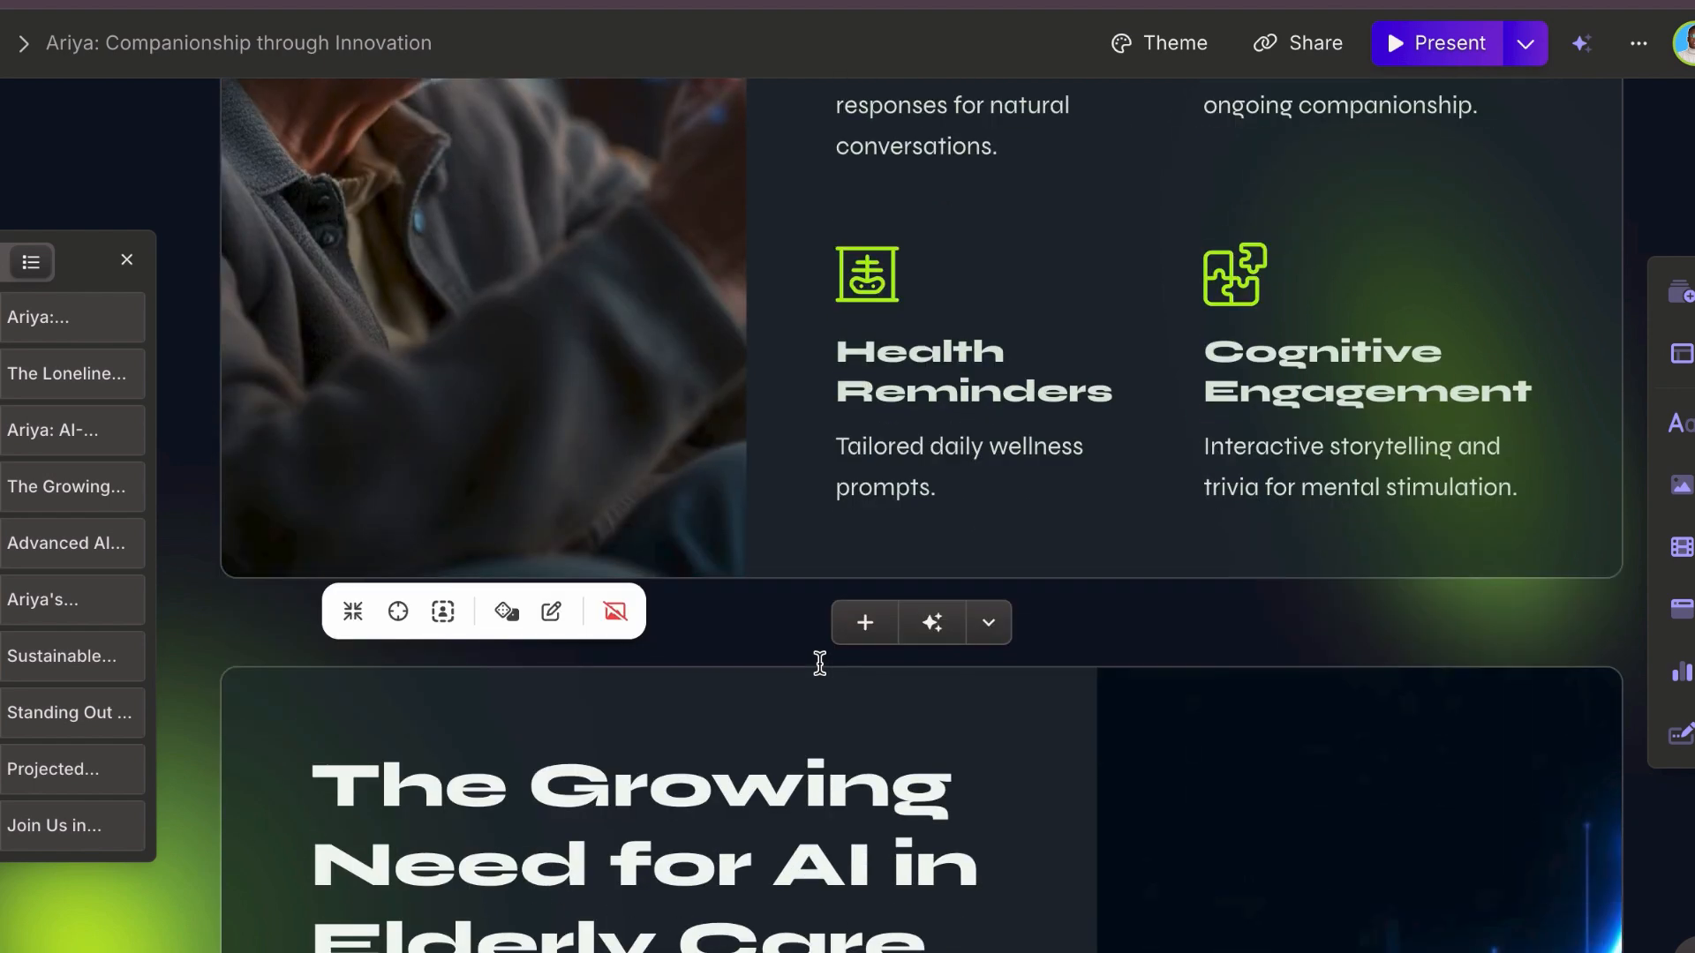
pyautogui.scroll(-10, 820, 664)
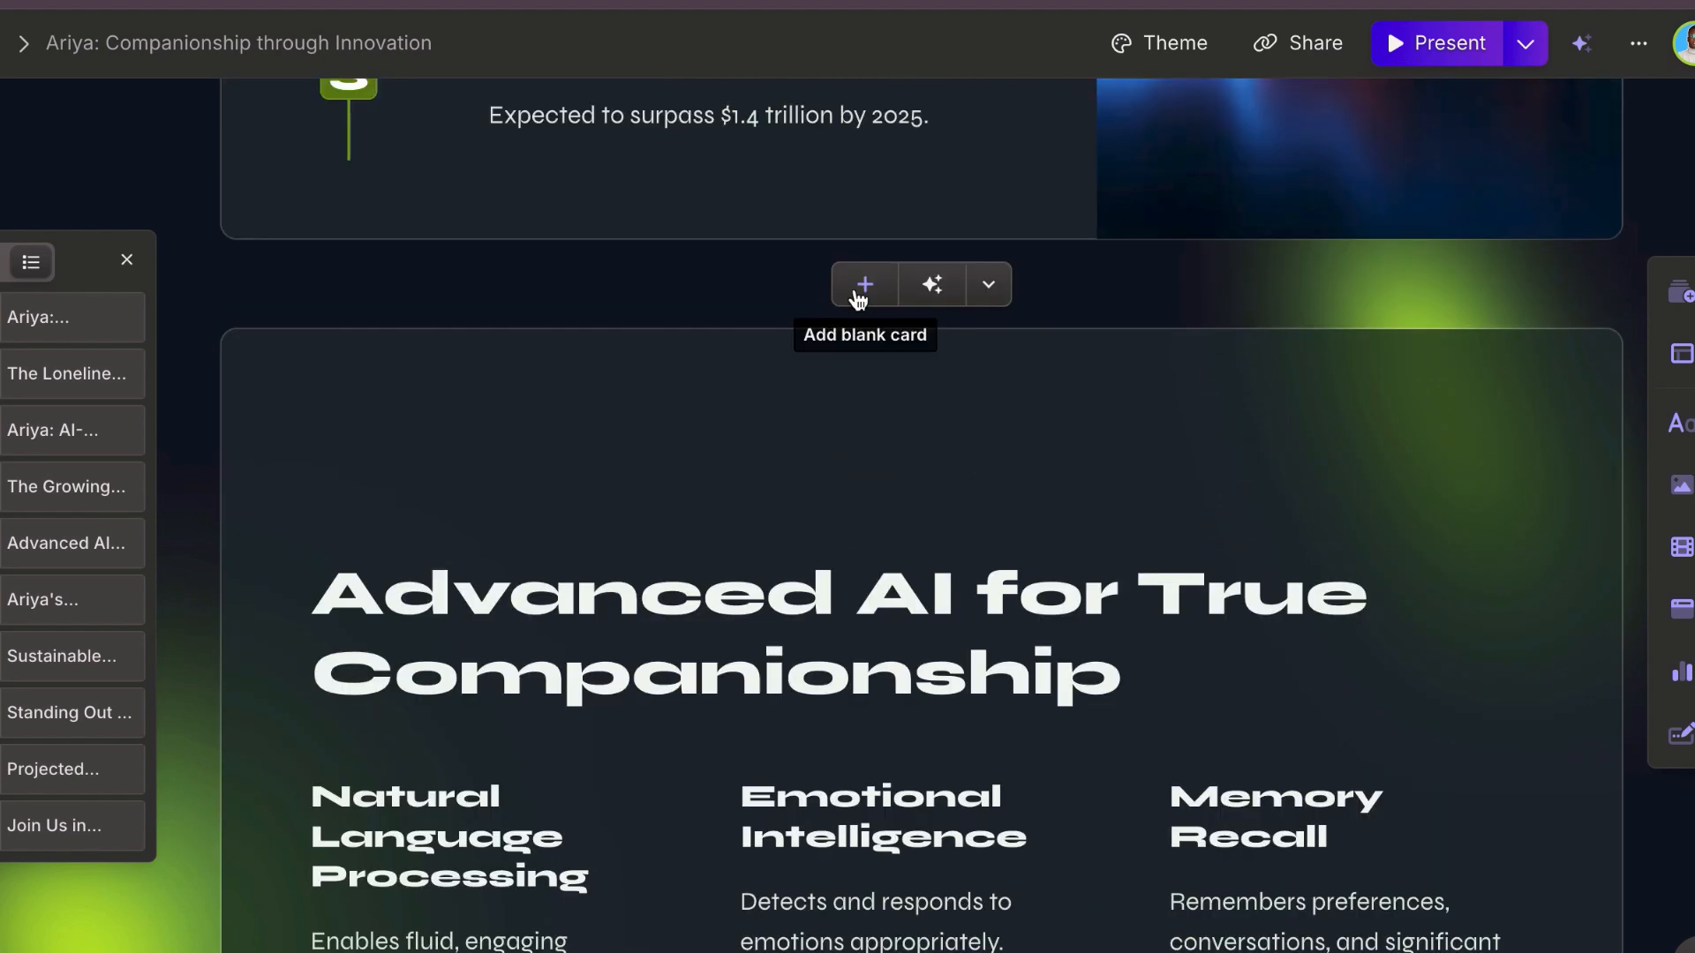
pyautogui.click(862, 288)
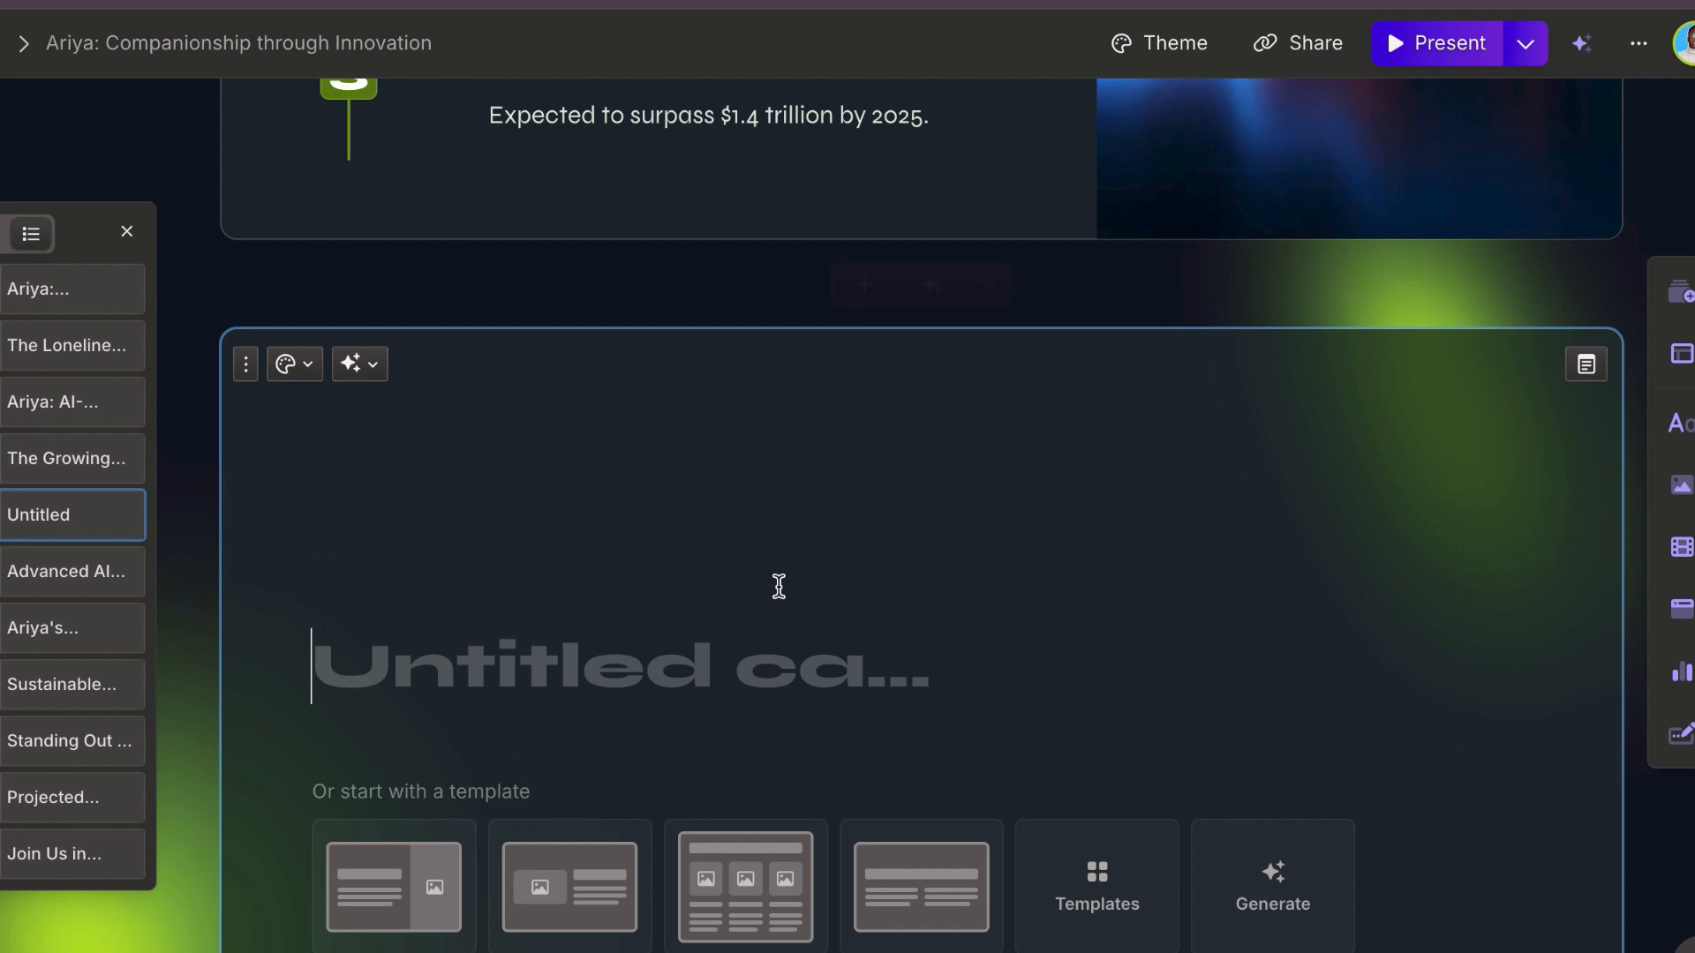
pyautogui.click(740, 734)
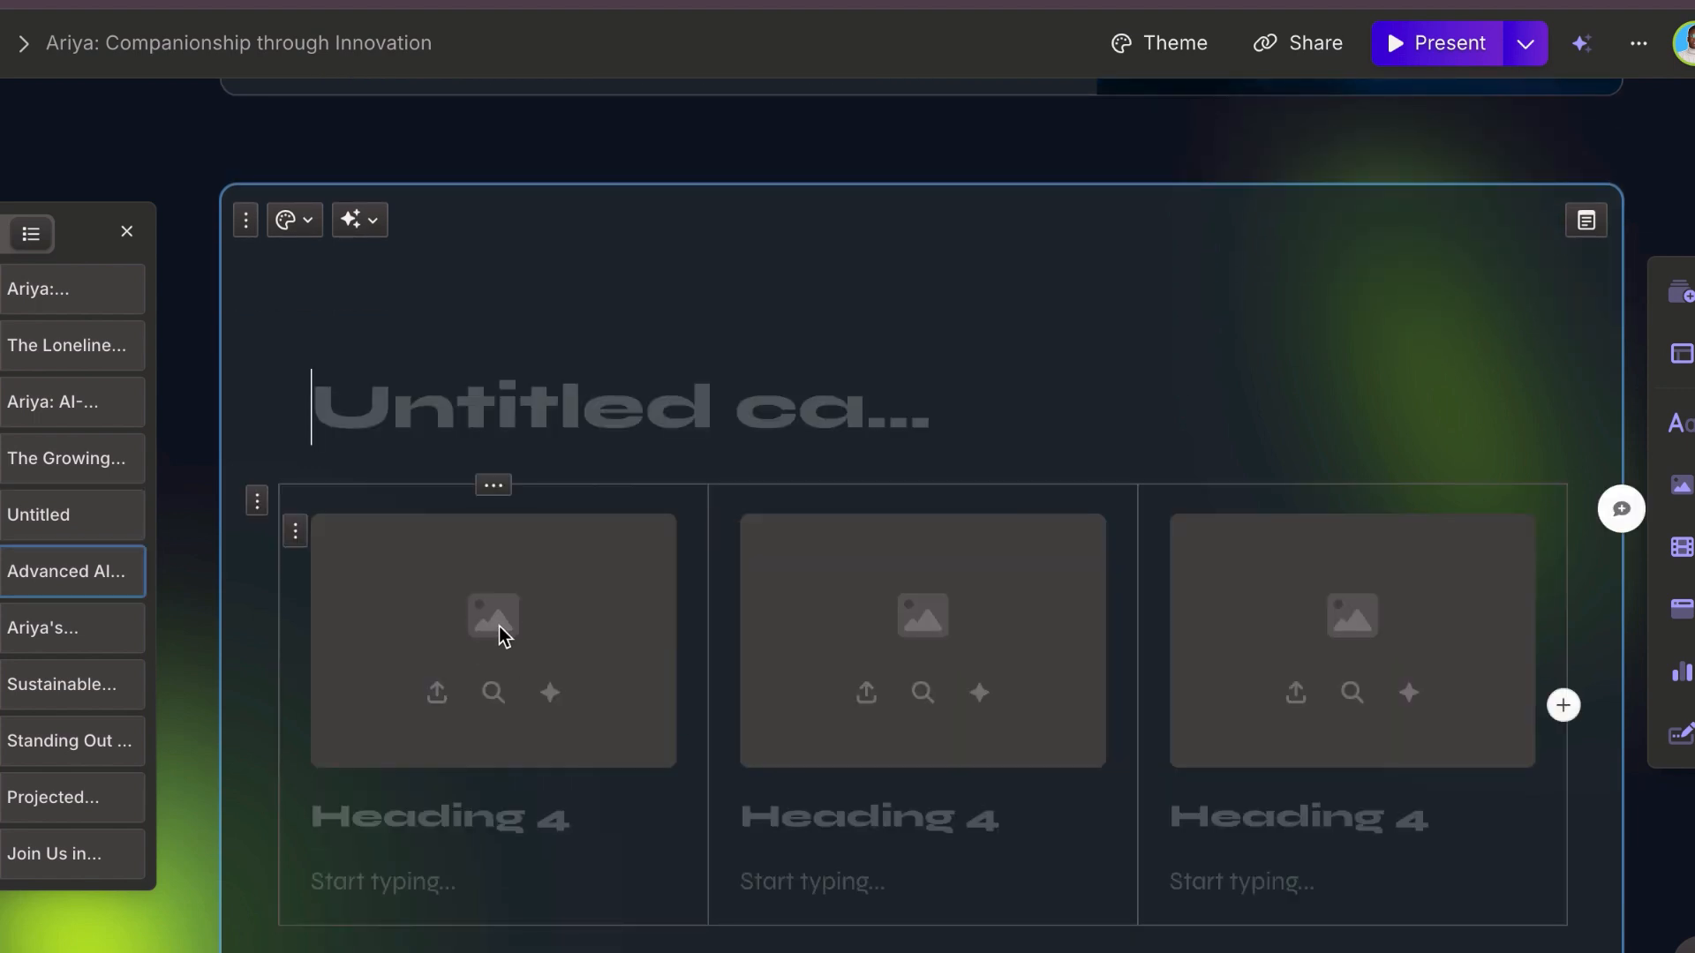
# Step: Fill the new card's first image placeholder with the doubleshotatlove GIF from GIPHY
pyautogui.click(542, 541)
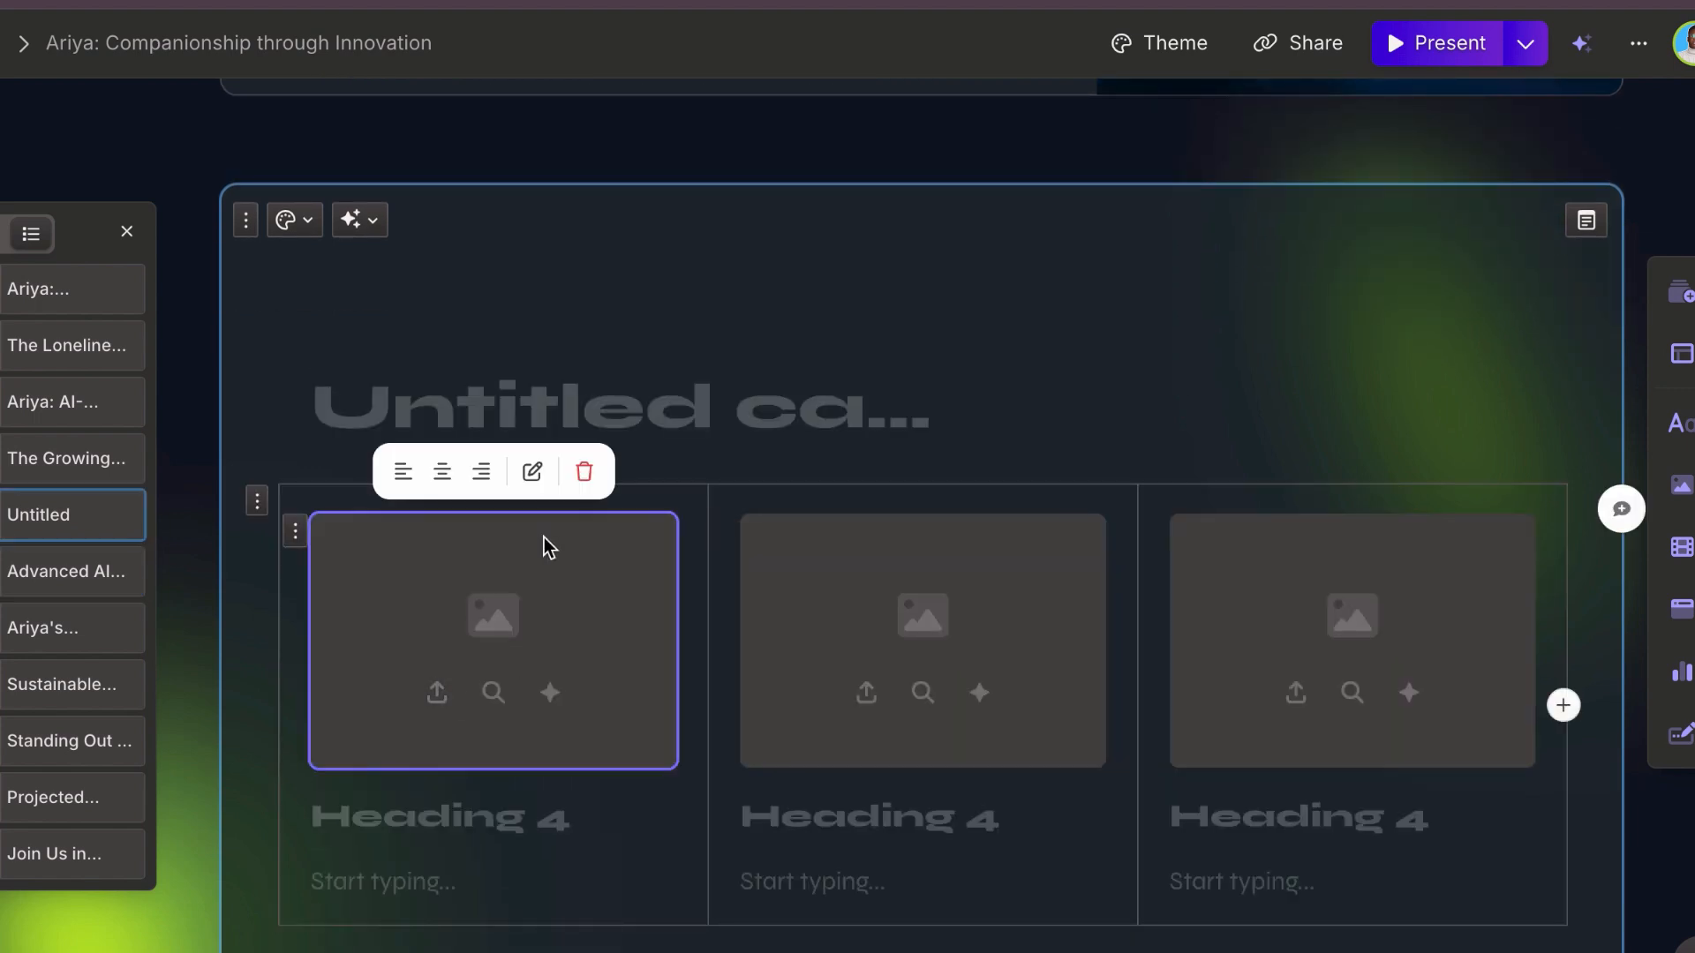
pyautogui.click(535, 478)
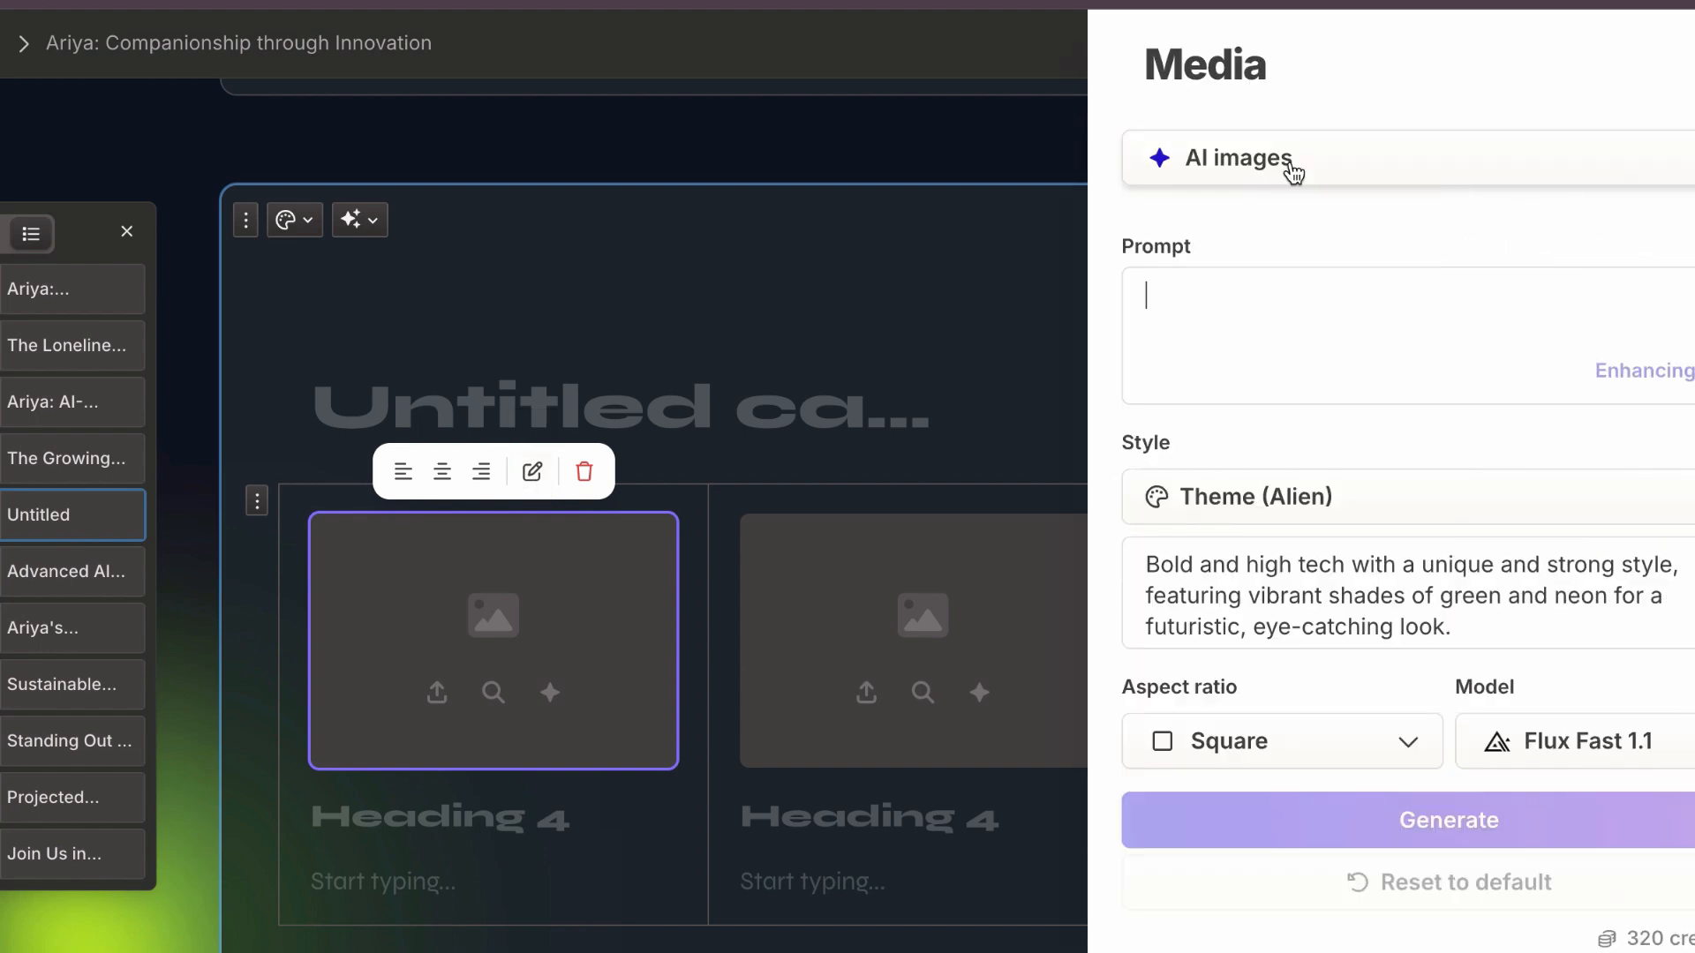
pyautogui.click(1286, 168)
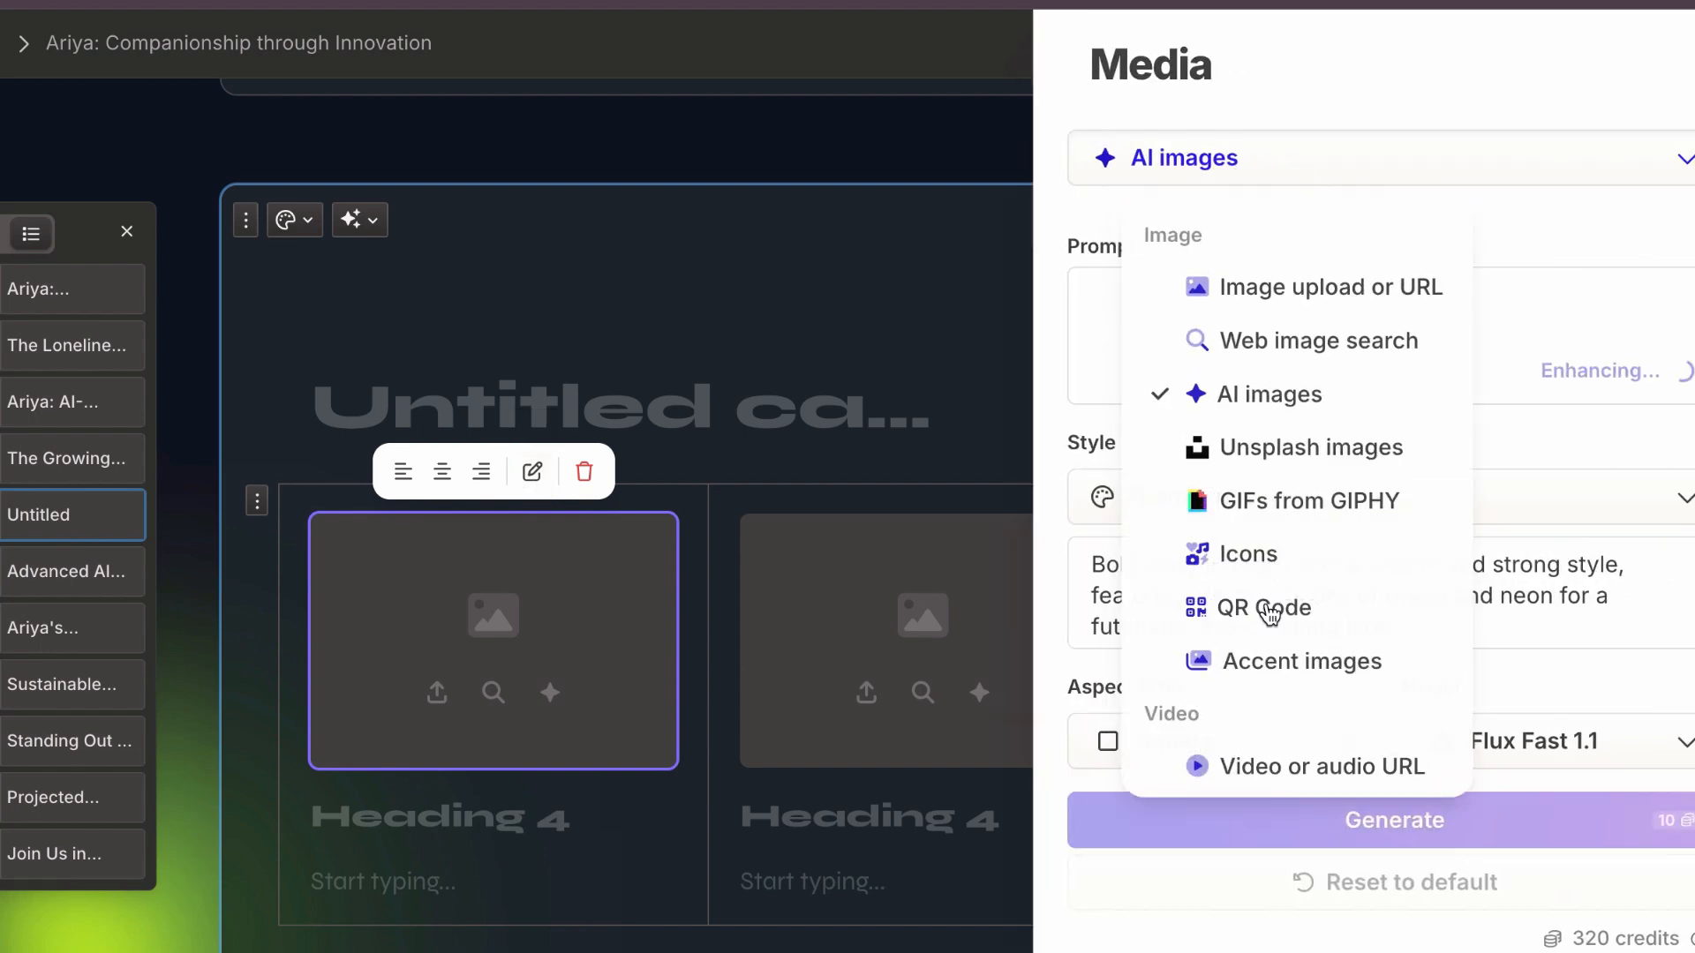
pyautogui.click(1268, 500)
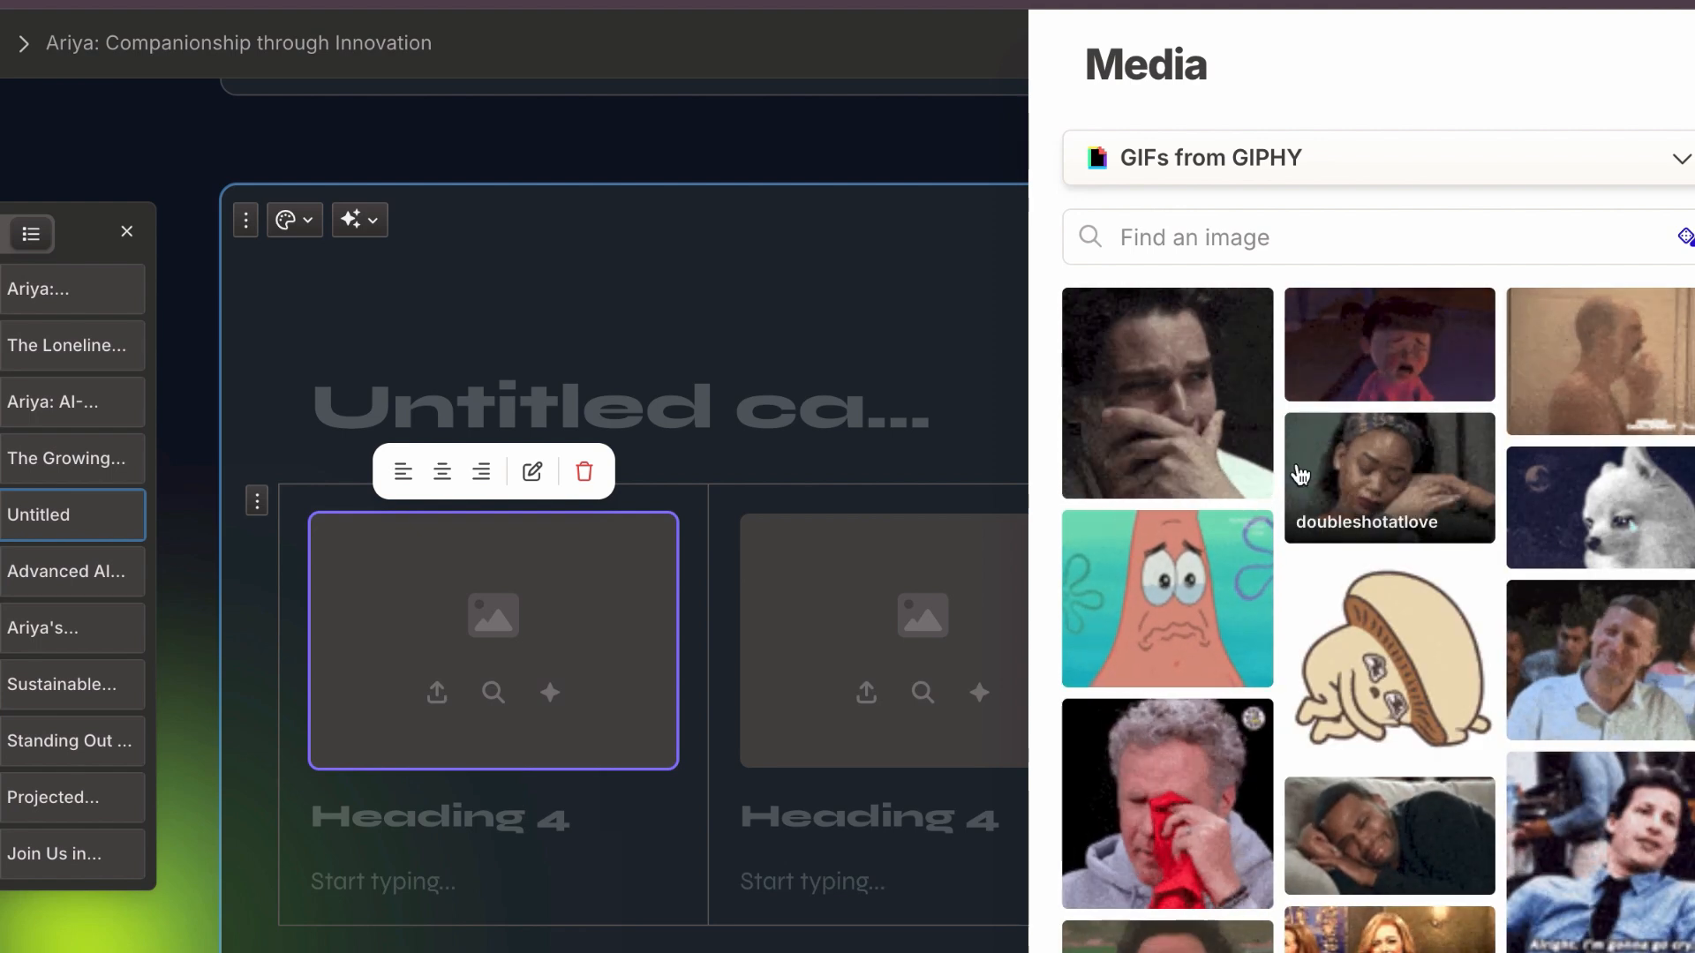
pyautogui.scroll(-3, 1306, 512)
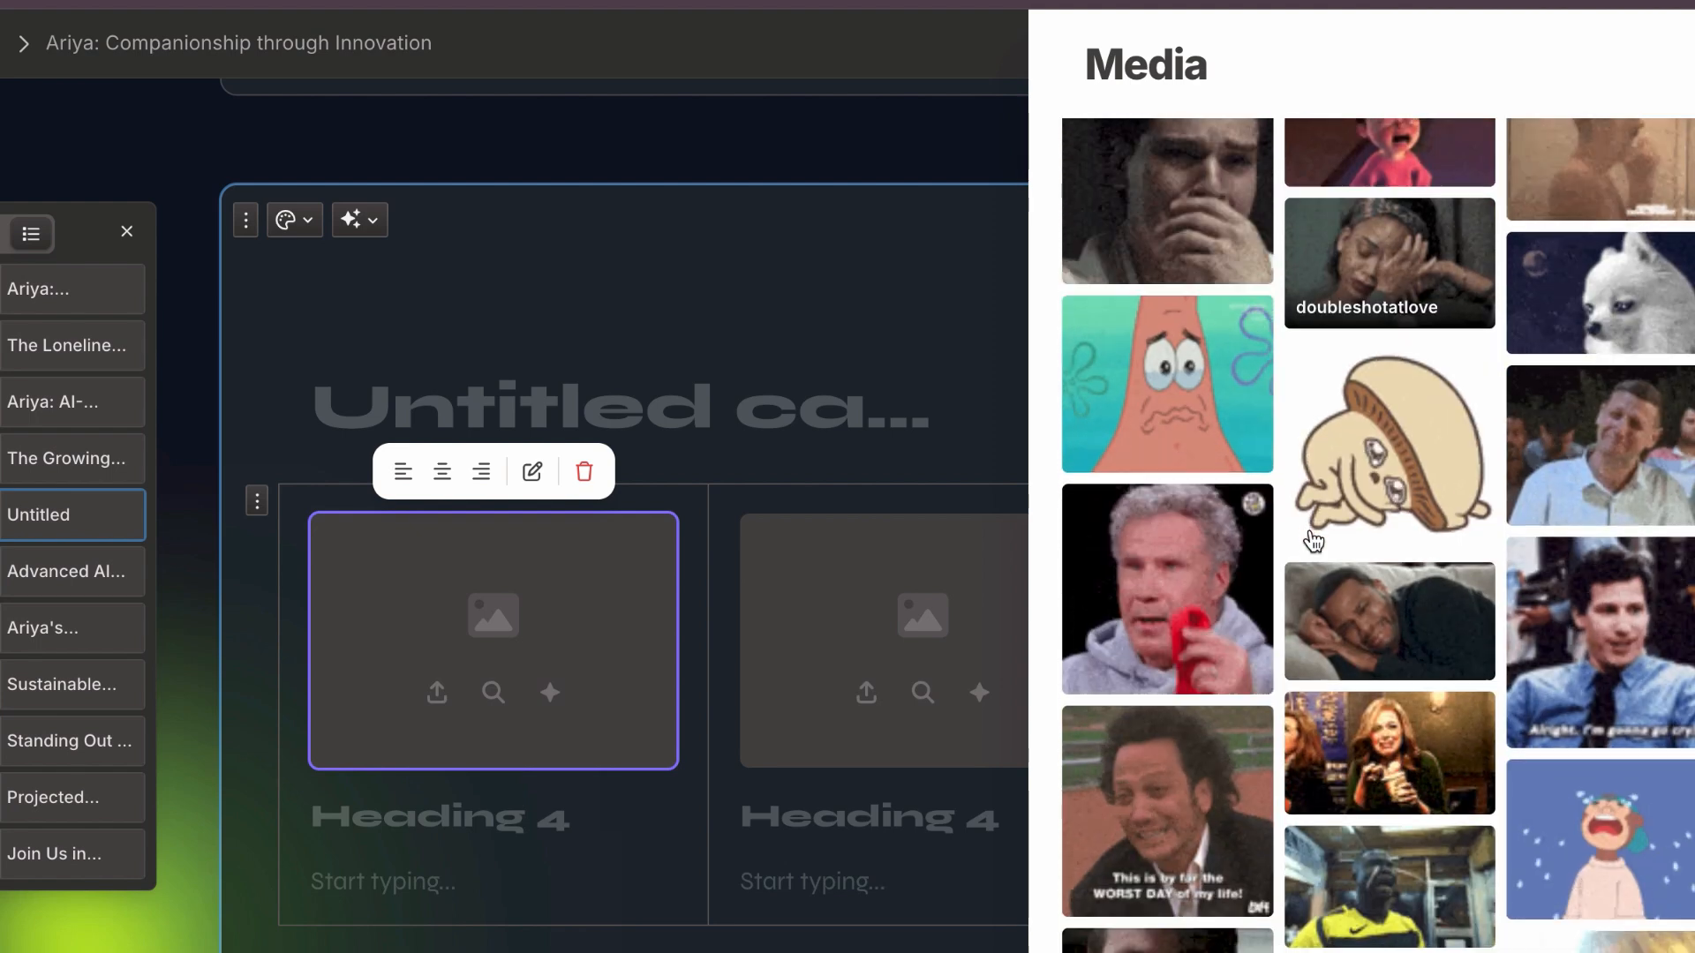
pyautogui.scroll(-3, 1313, 540)
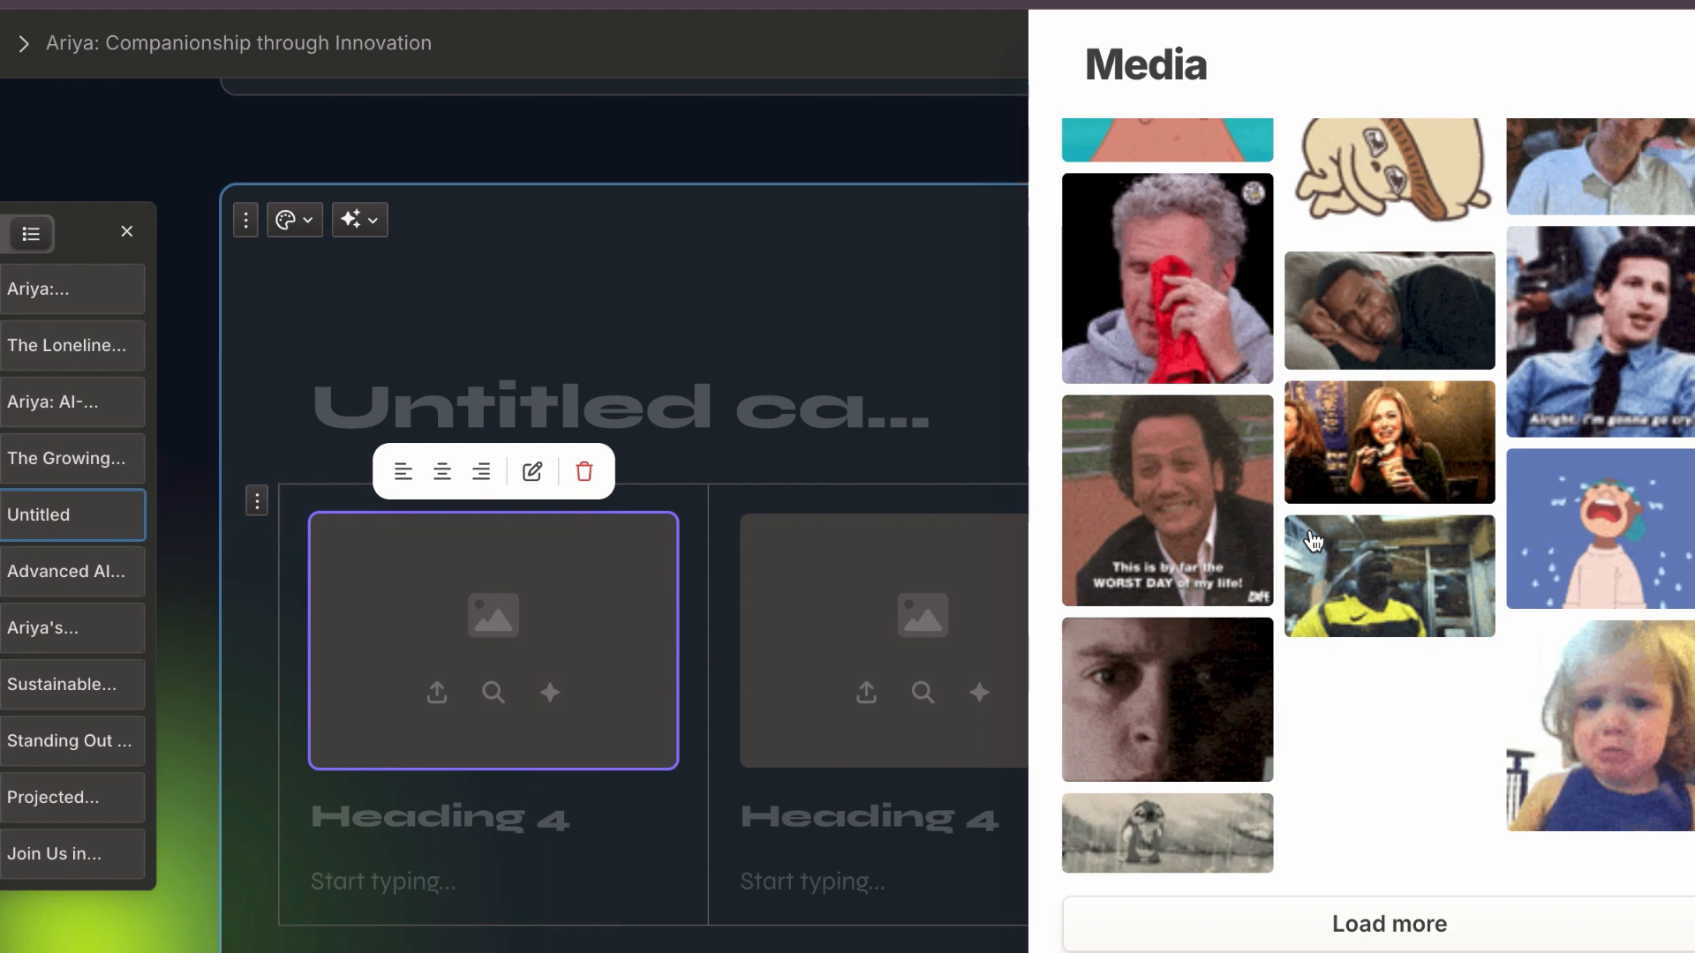
pyautogui.scroll(5, 1313, 540)
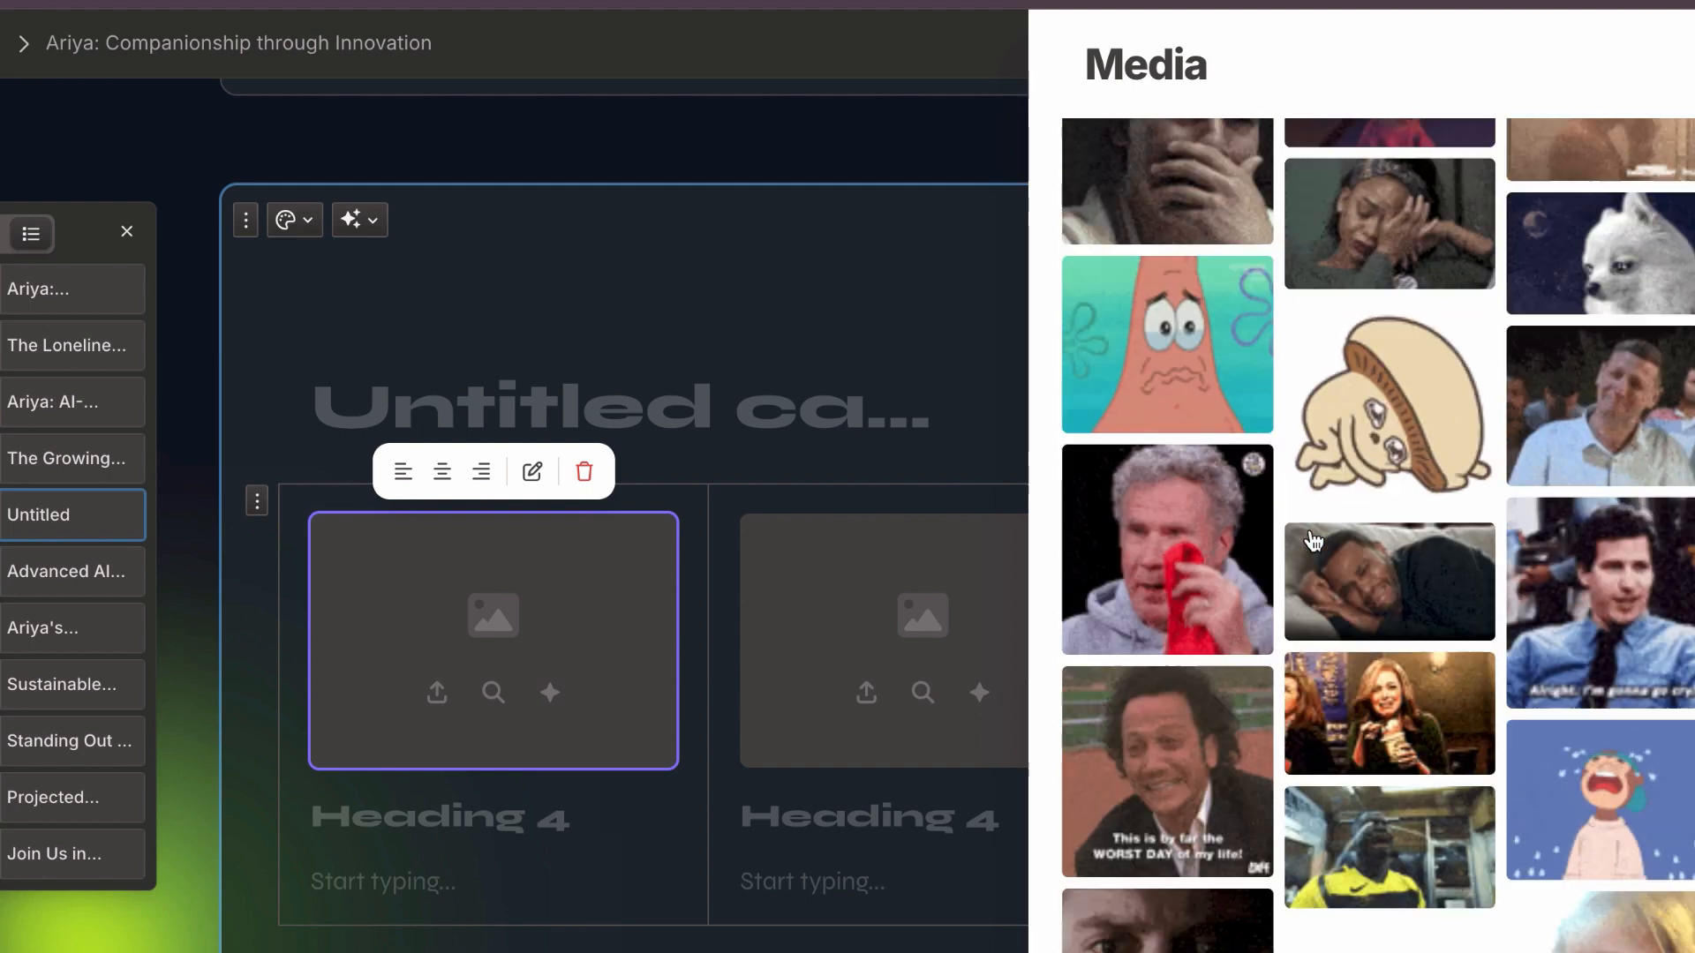
pyautogui.scroll(2, 1313, 541)
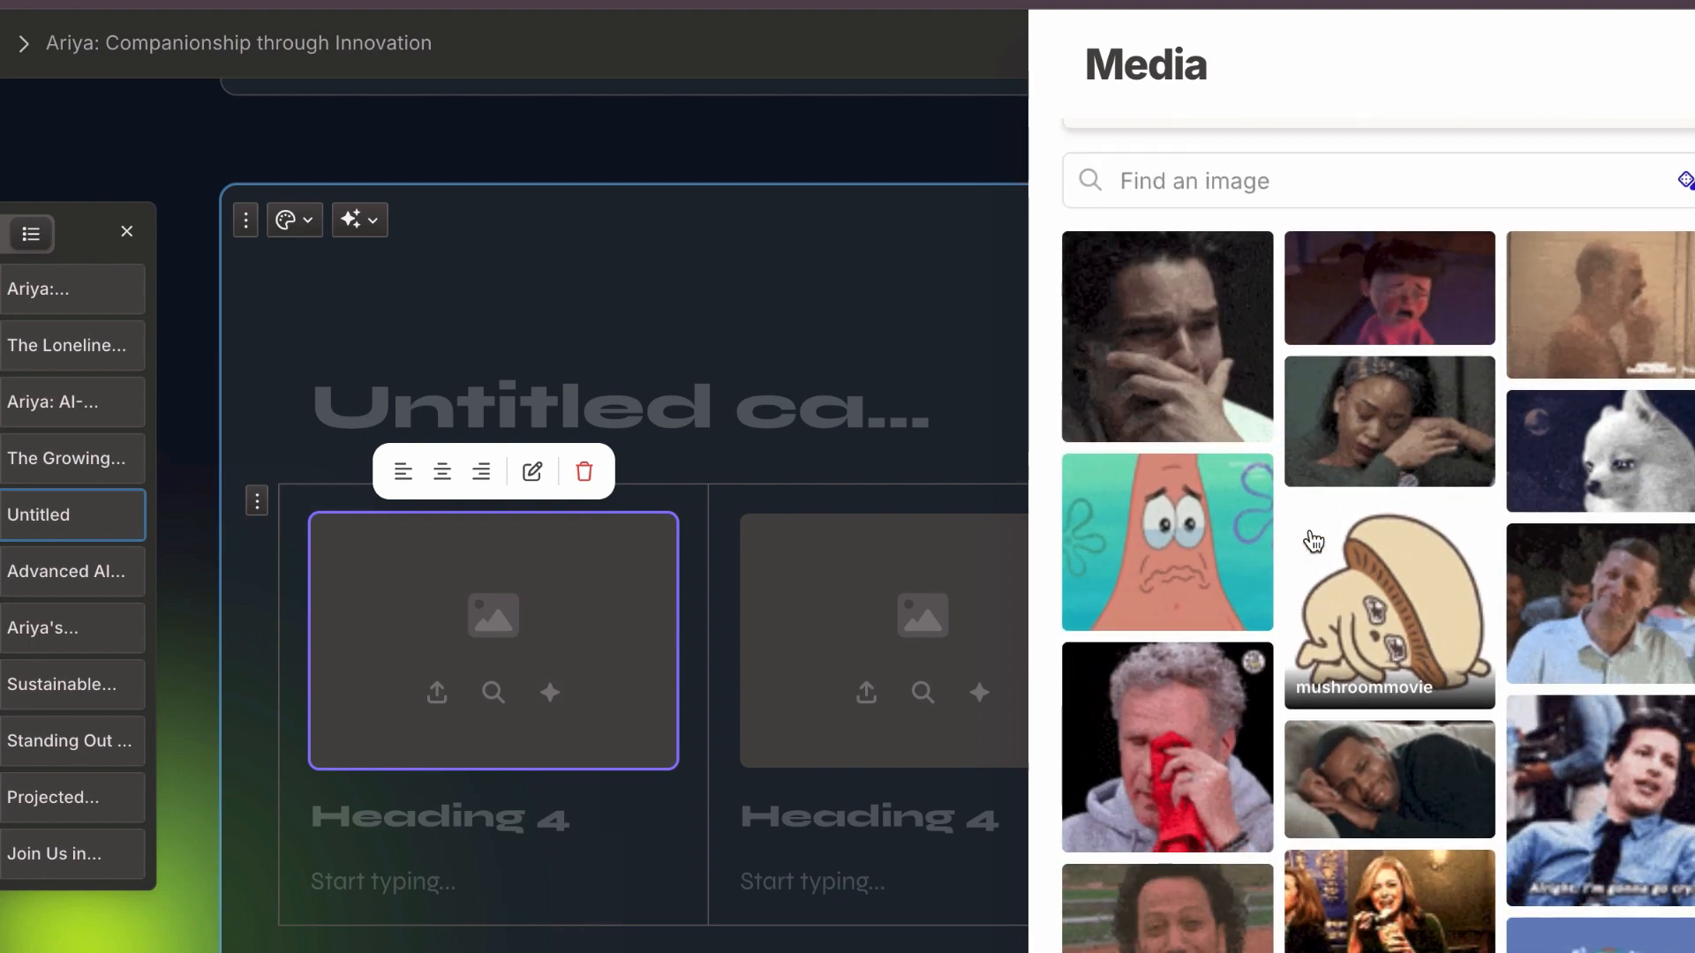
pyautogui.click(1377, 420)
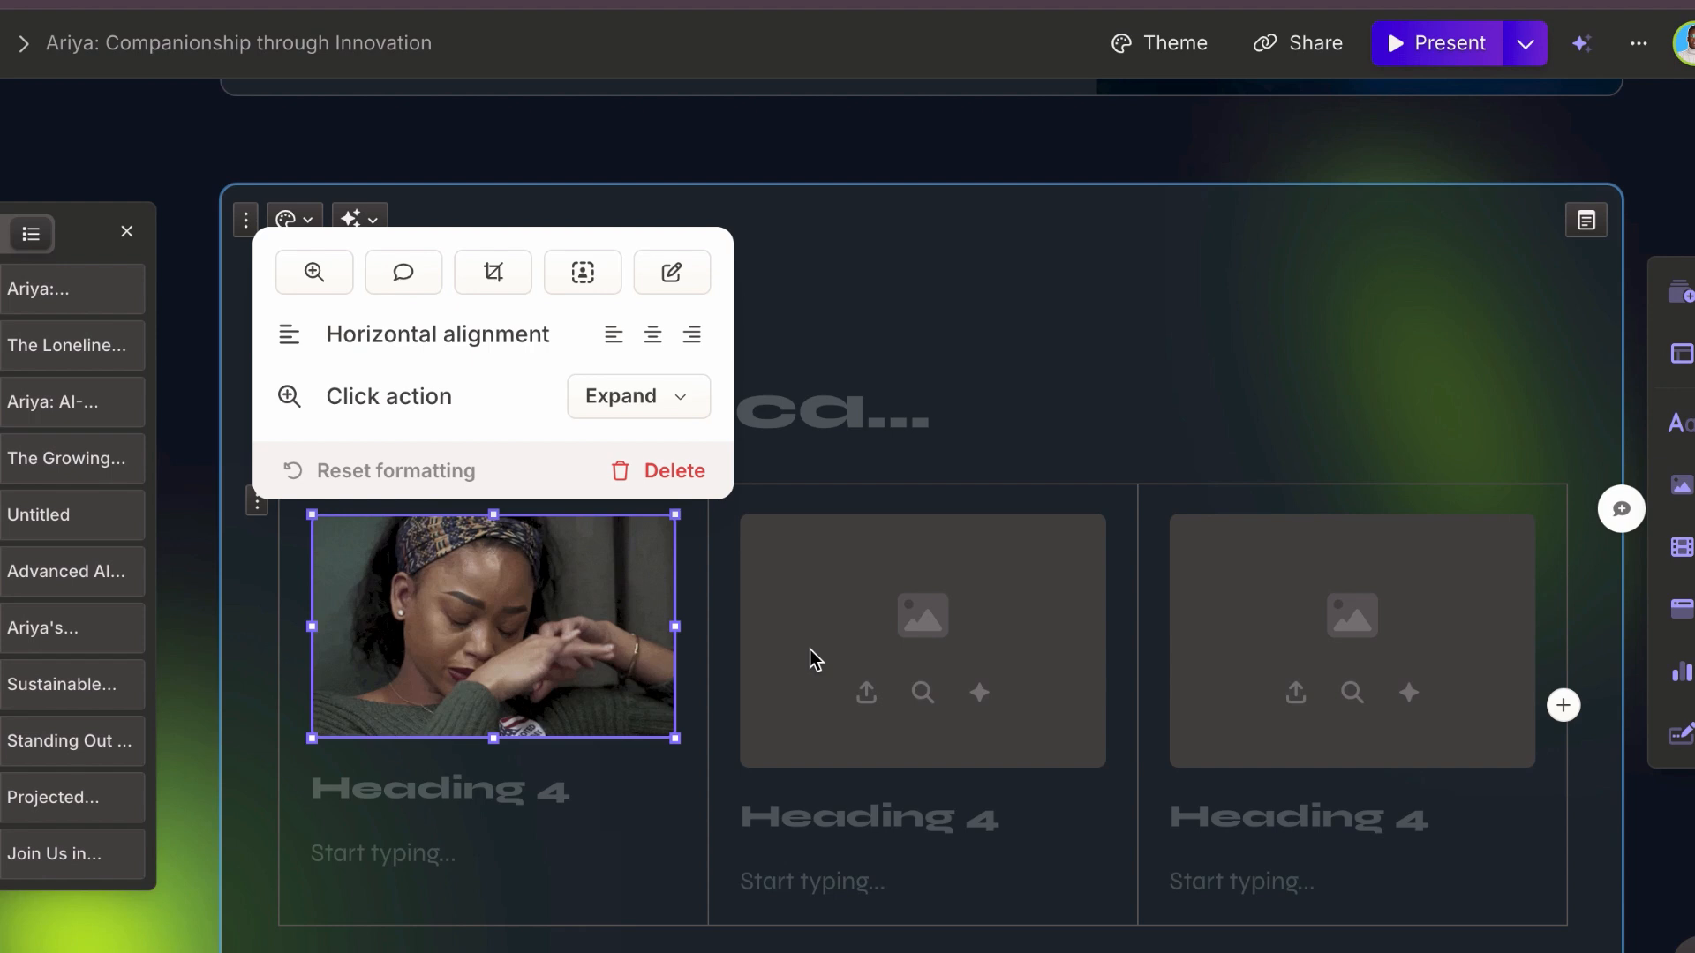
# Step: Embed the YouTube video "Best Prompt Generator Tool in 2024 (GPTeer)" by URL in the second column's placeholder
pyautogui.scroll(-2, 808, 649)
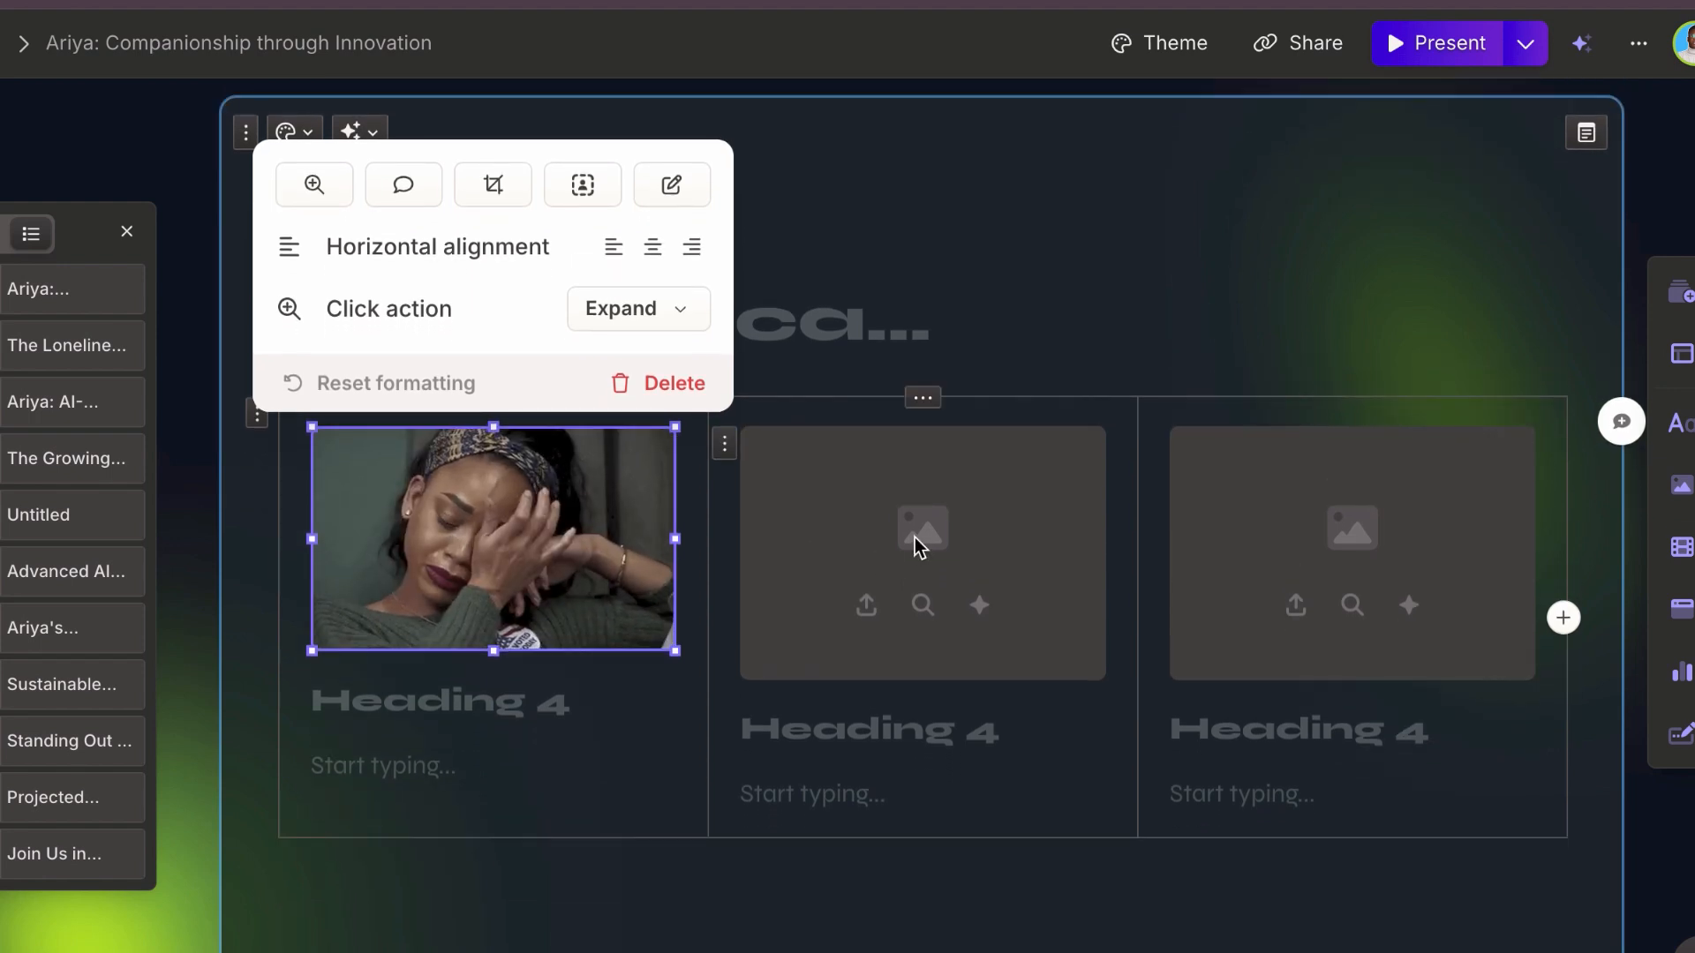
pyautogui.click(913, 536)
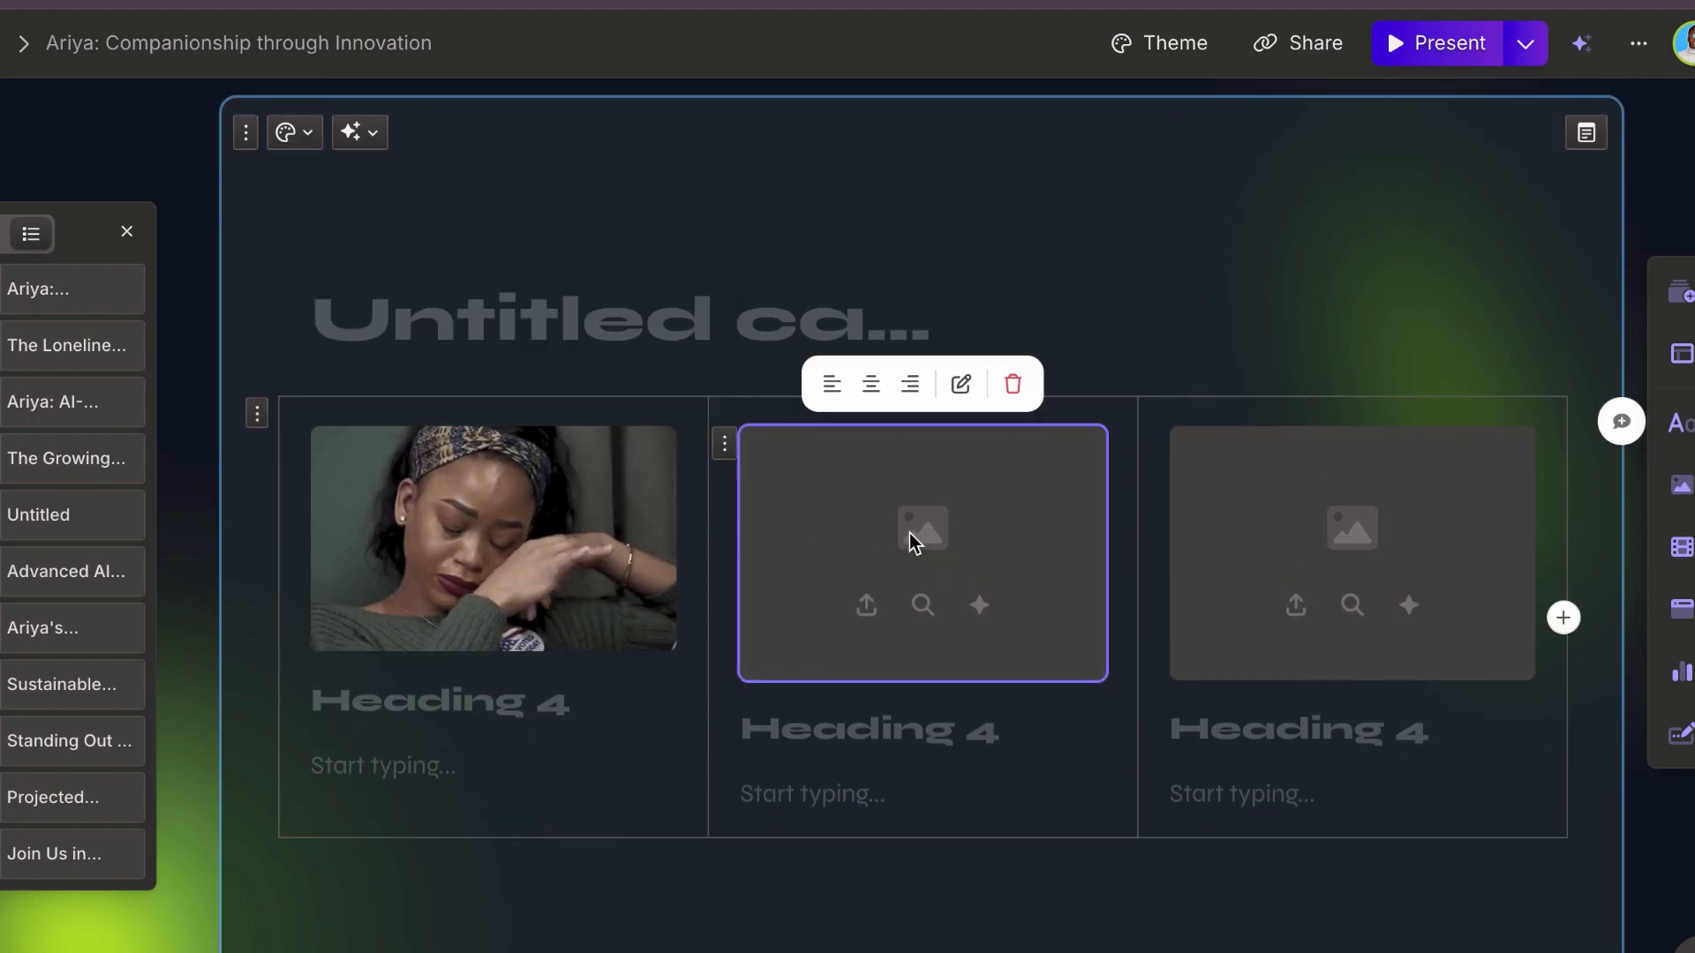
pyautogui.click(963, 385)
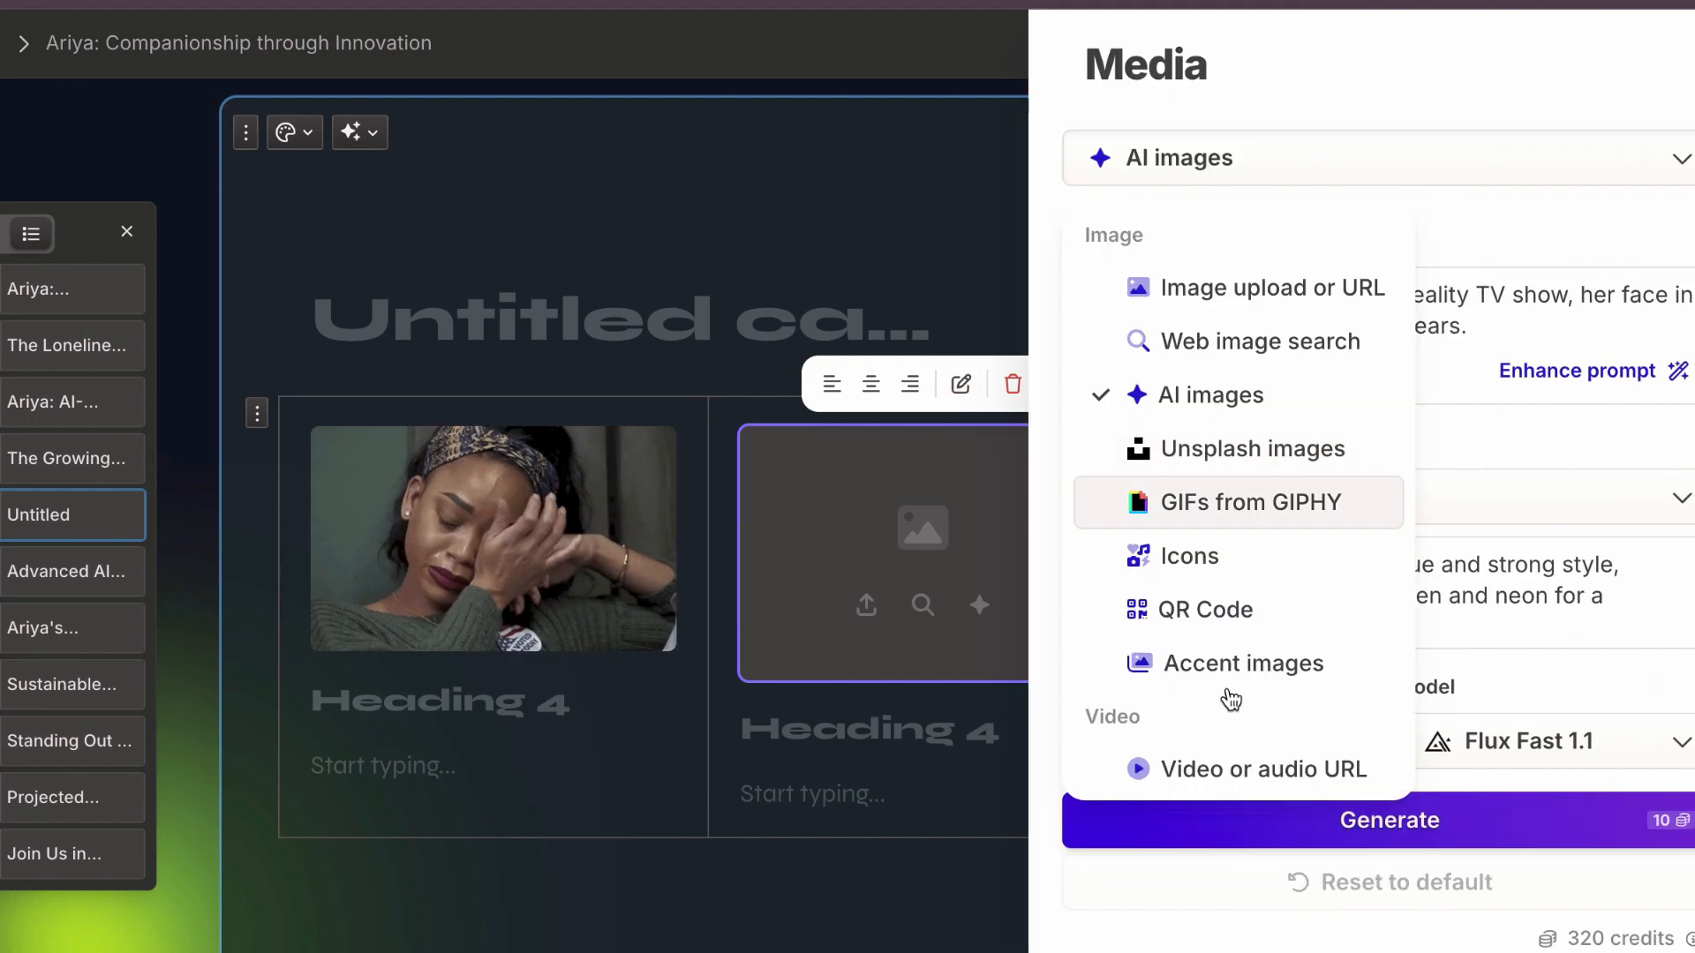
pyautogui.click(1216, 778)
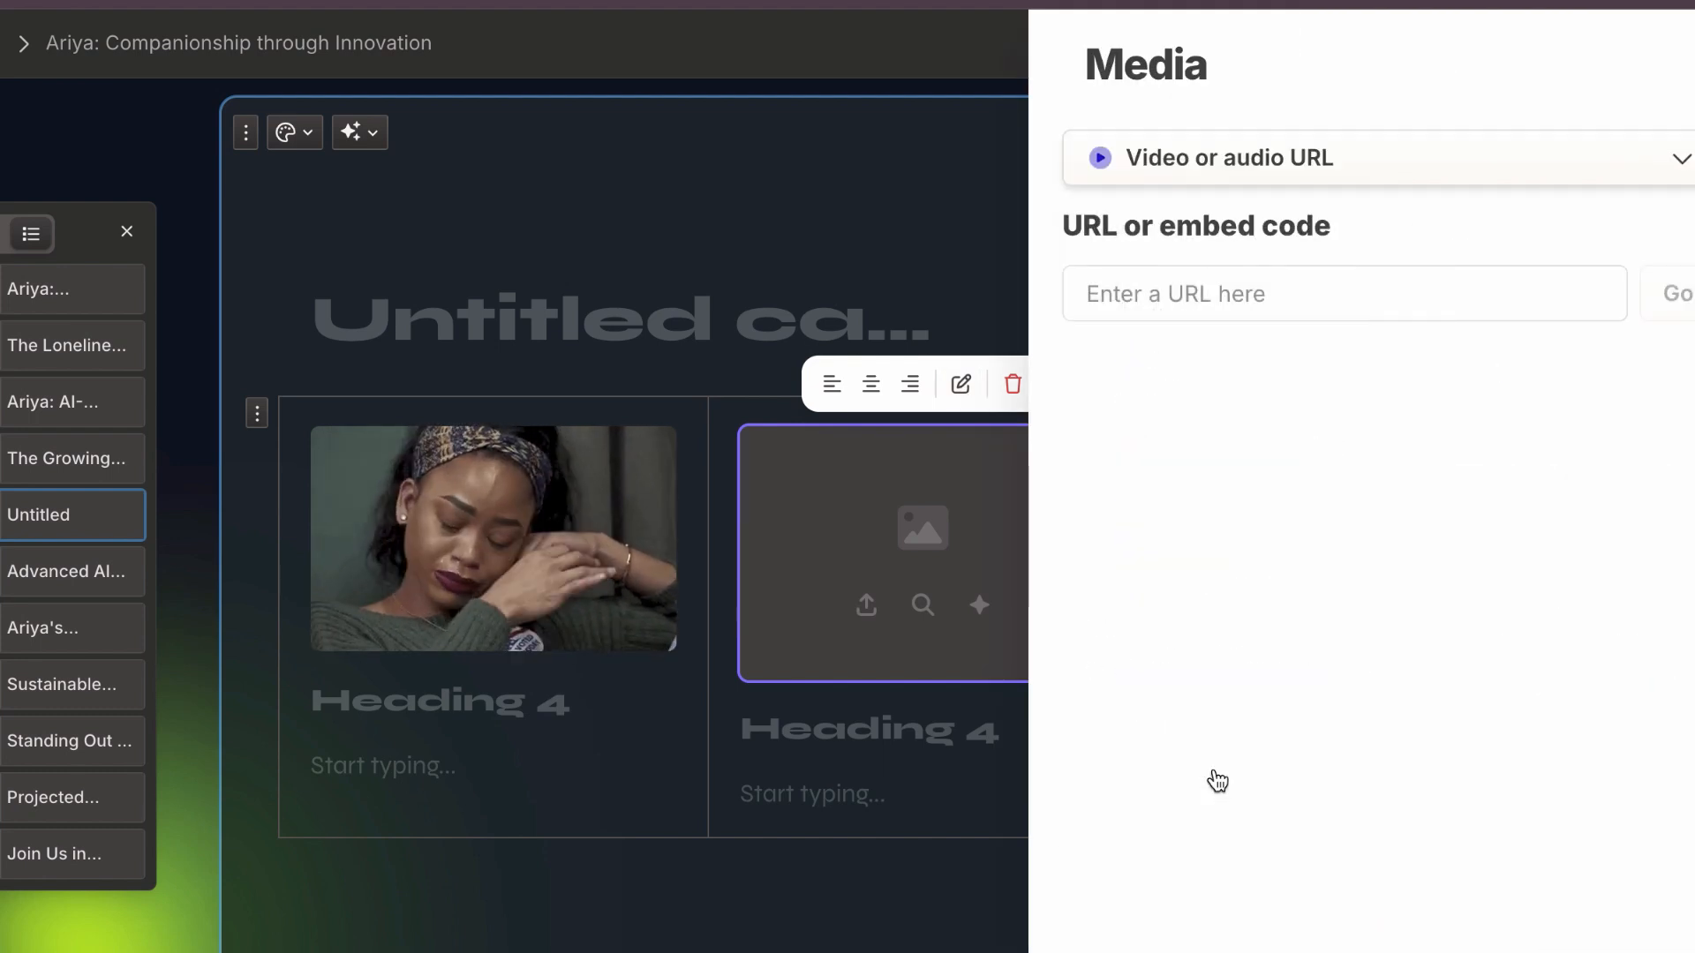
pyautogui.click(1285, 300)
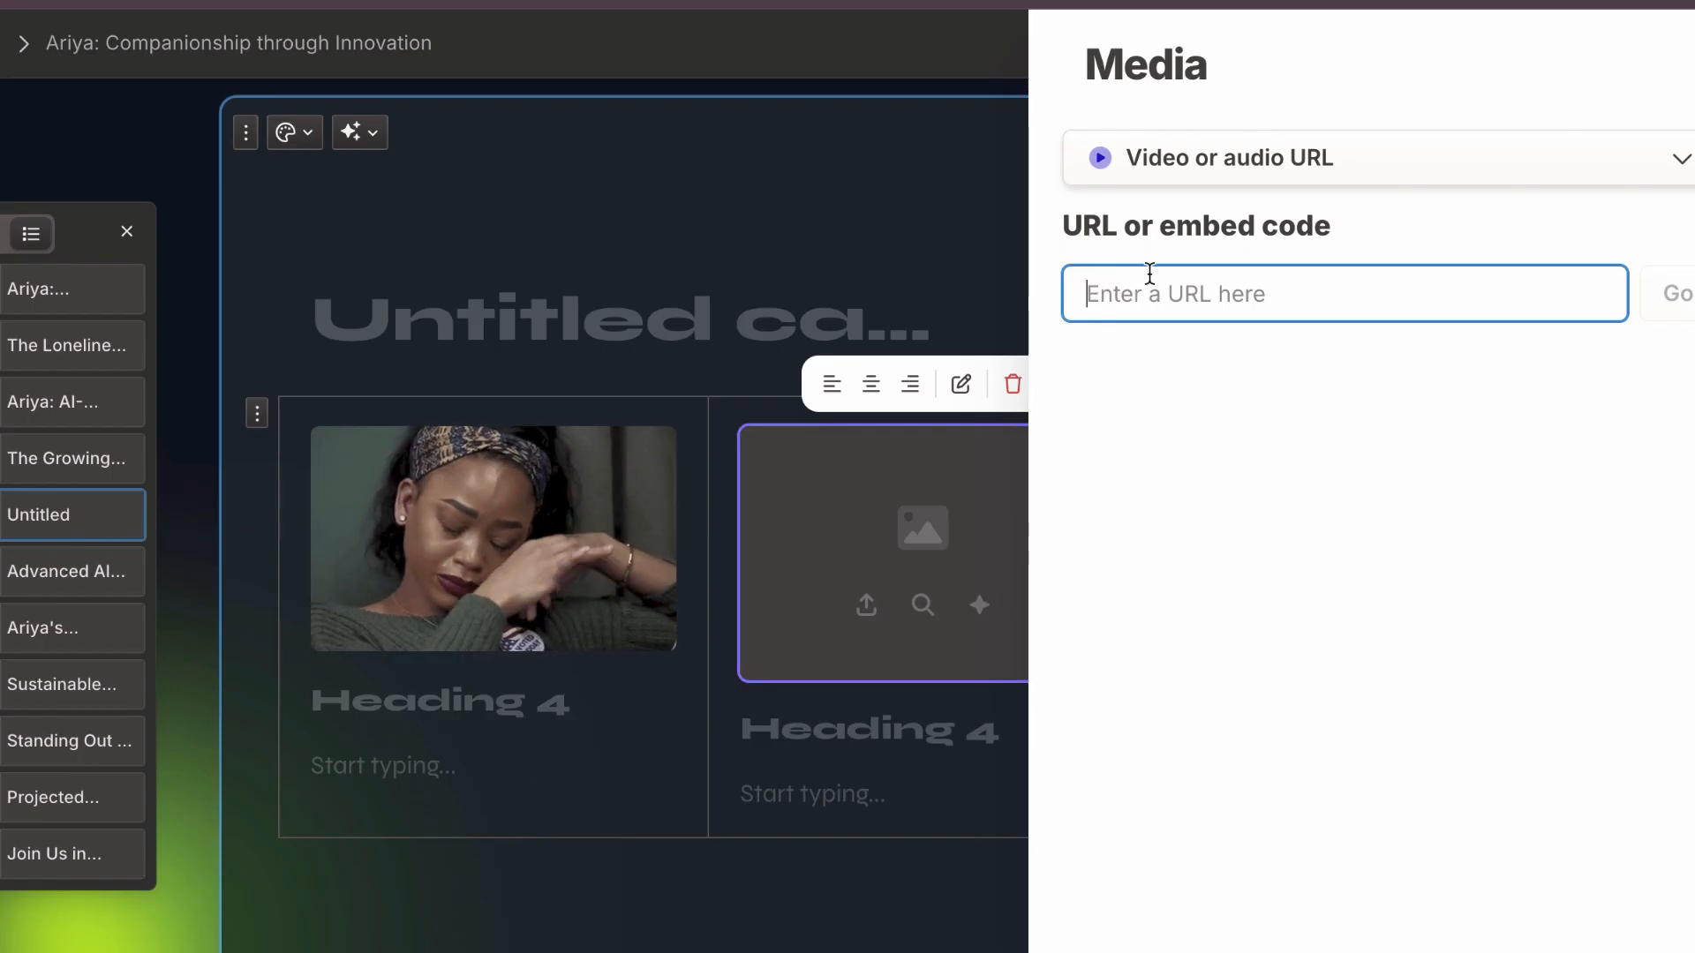
pyautogui.write('https://www.youtube.com/watch?v=zA_f18zg52k')
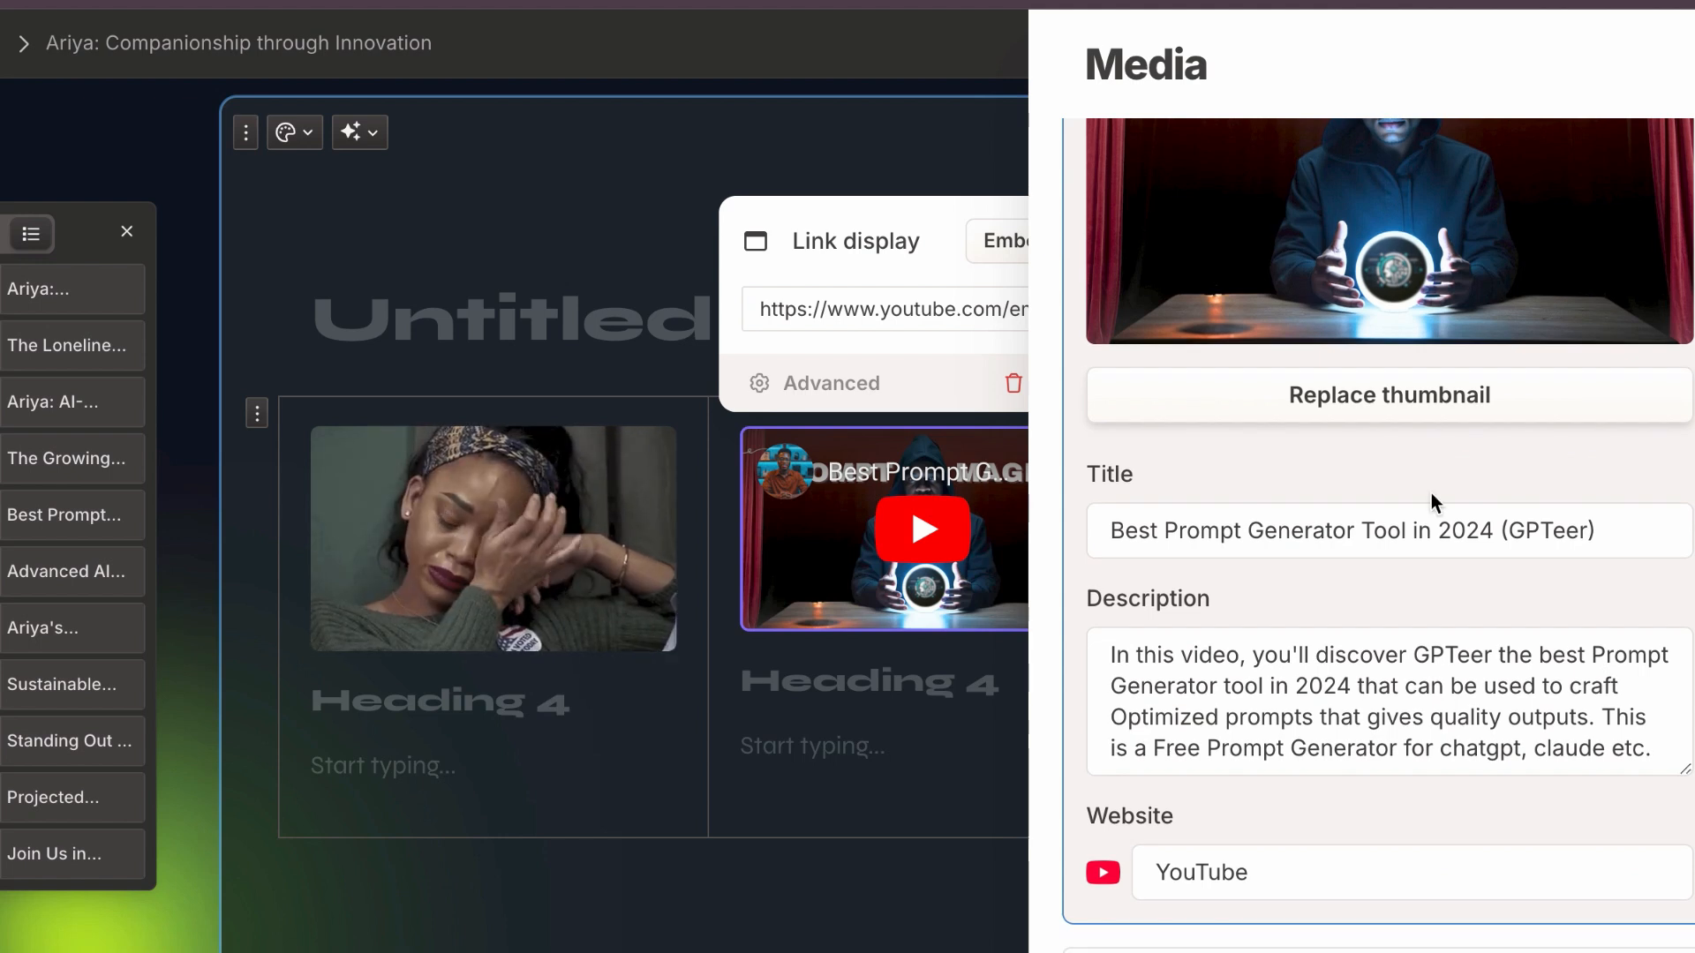
pyautogui.click(916, 893)
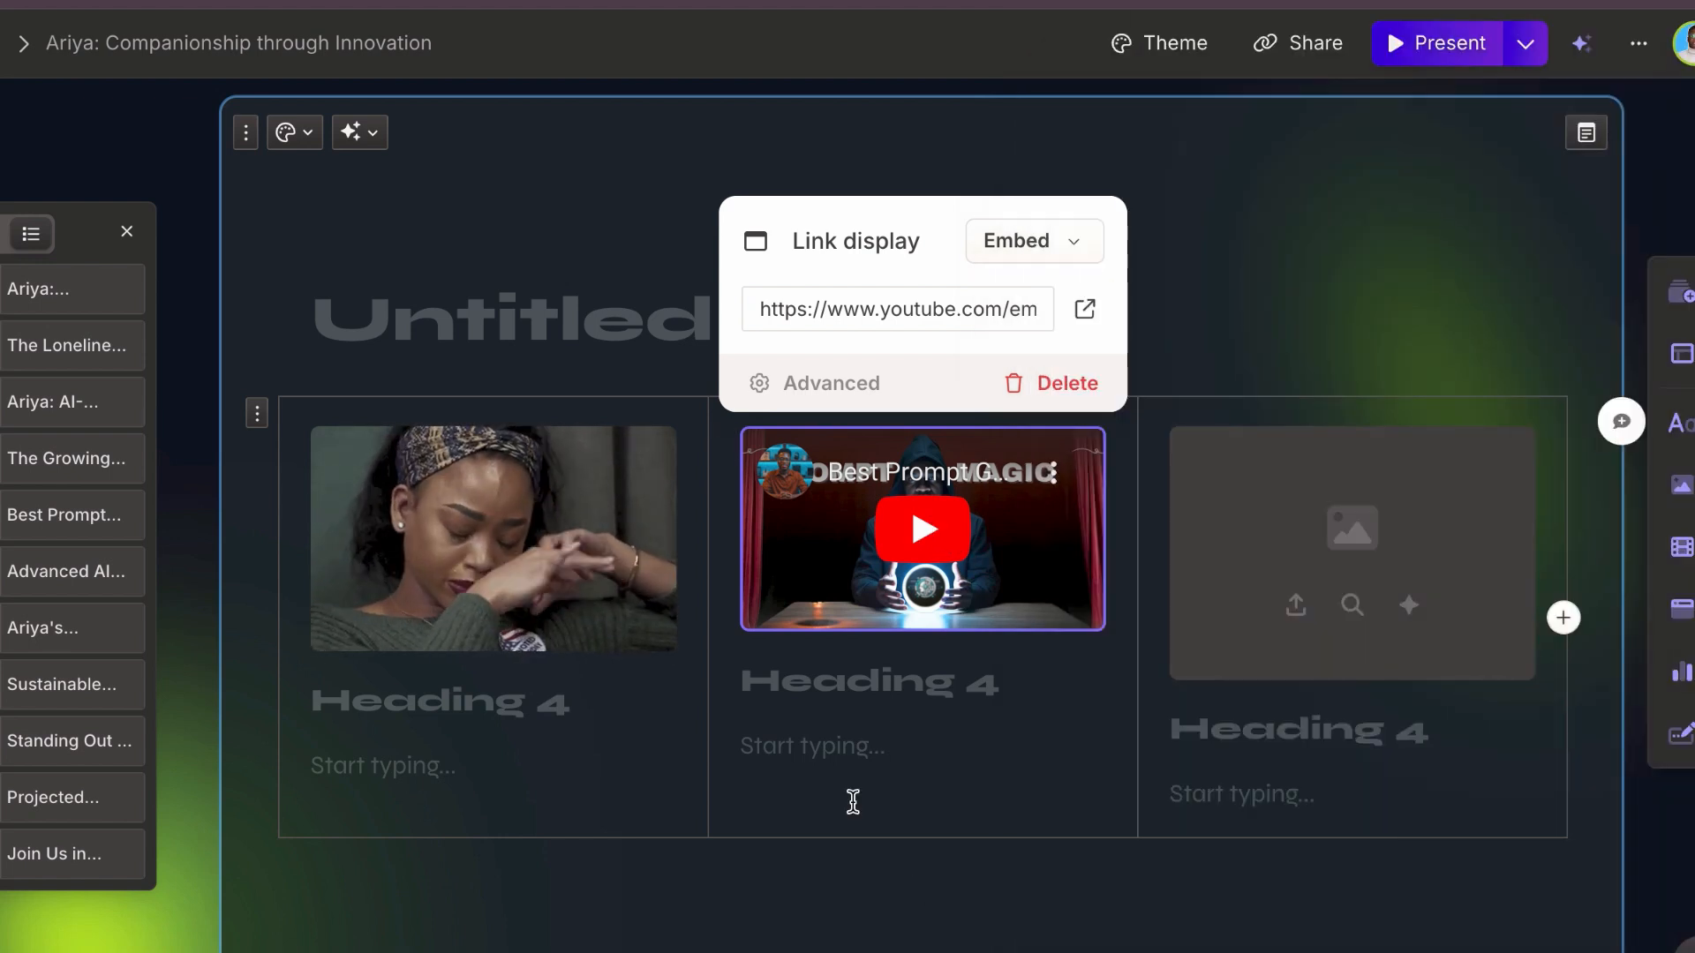
# Step: Remove the empty heading beneath the embedded video in the second column
pyautogui.click(851, 799)
pyautogui.press('BackSpace')
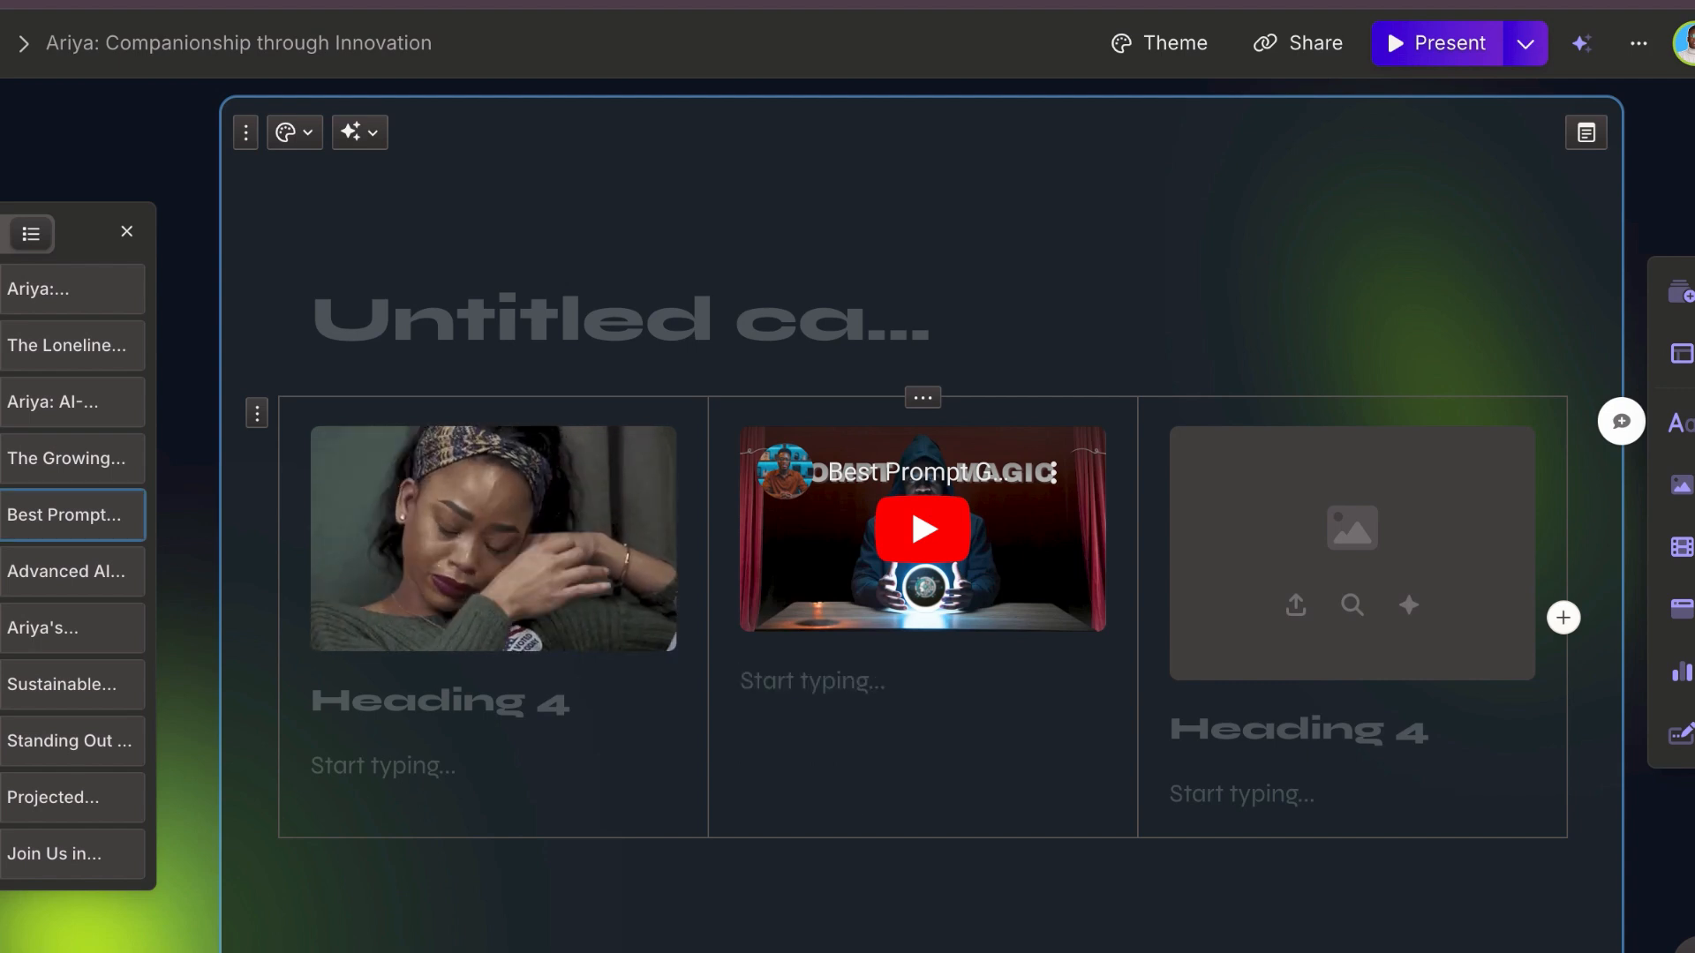
pyautogui.press('BackSpace')
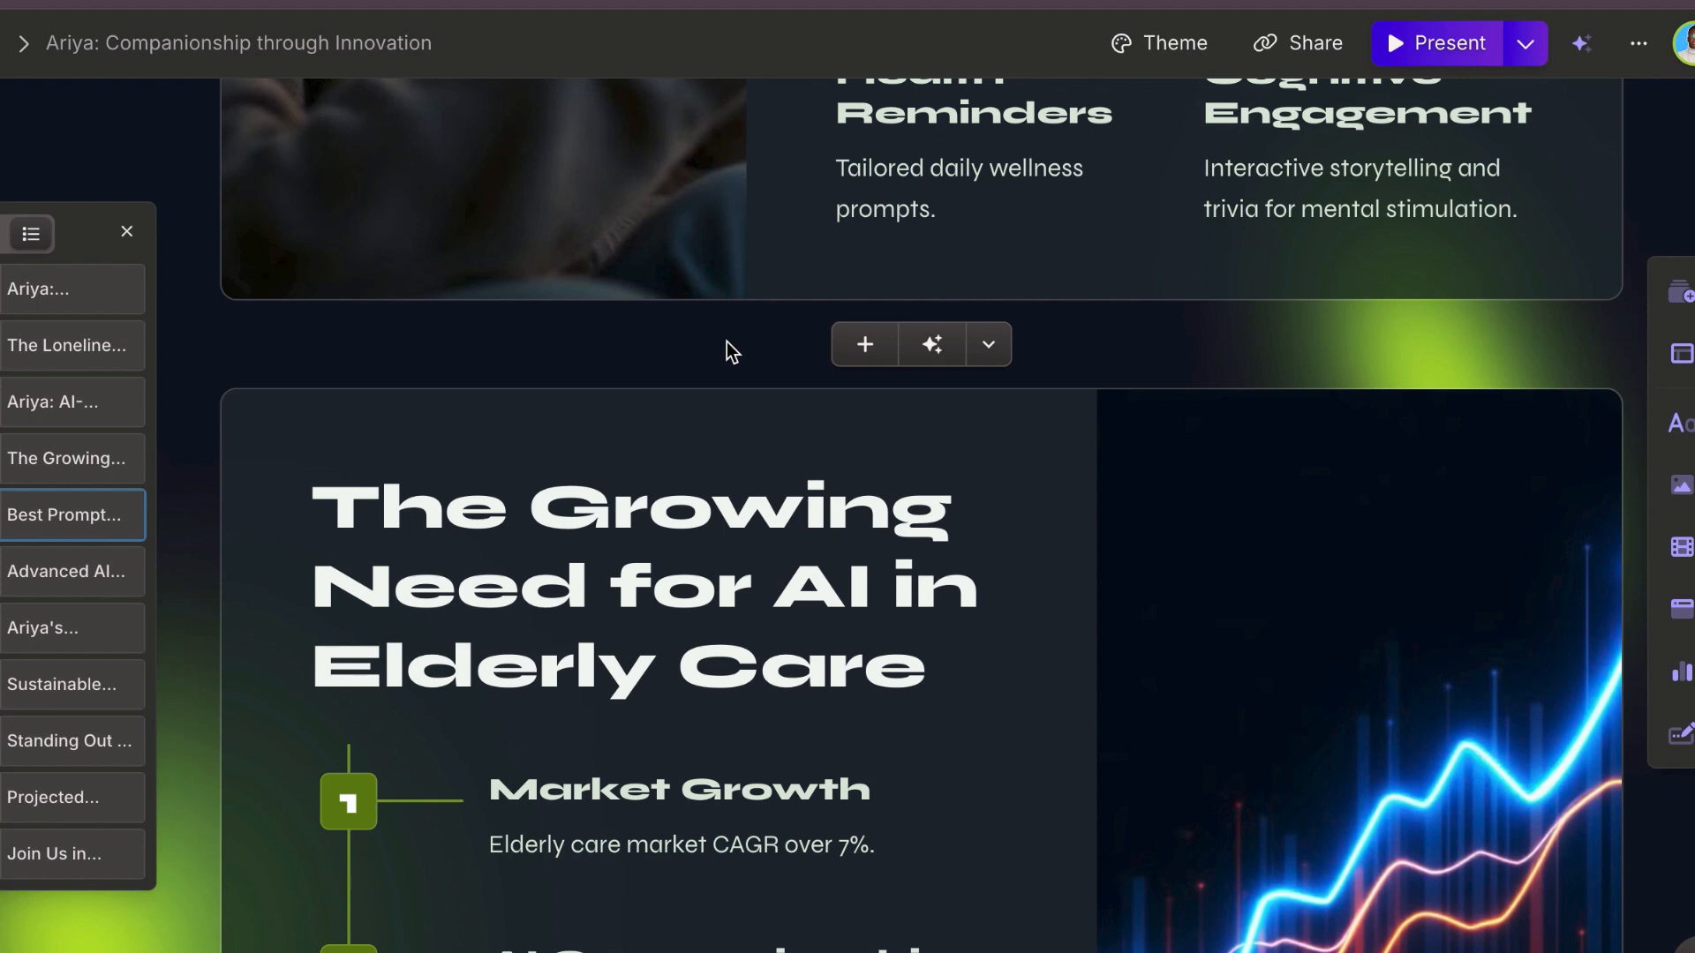
# Step: Start an AI-generated card before "The Growing Need for AI in Elderly Care", and ask ChatGPT to suggest another slide between slides 7 and 8
pyautogui.click(934, 356)
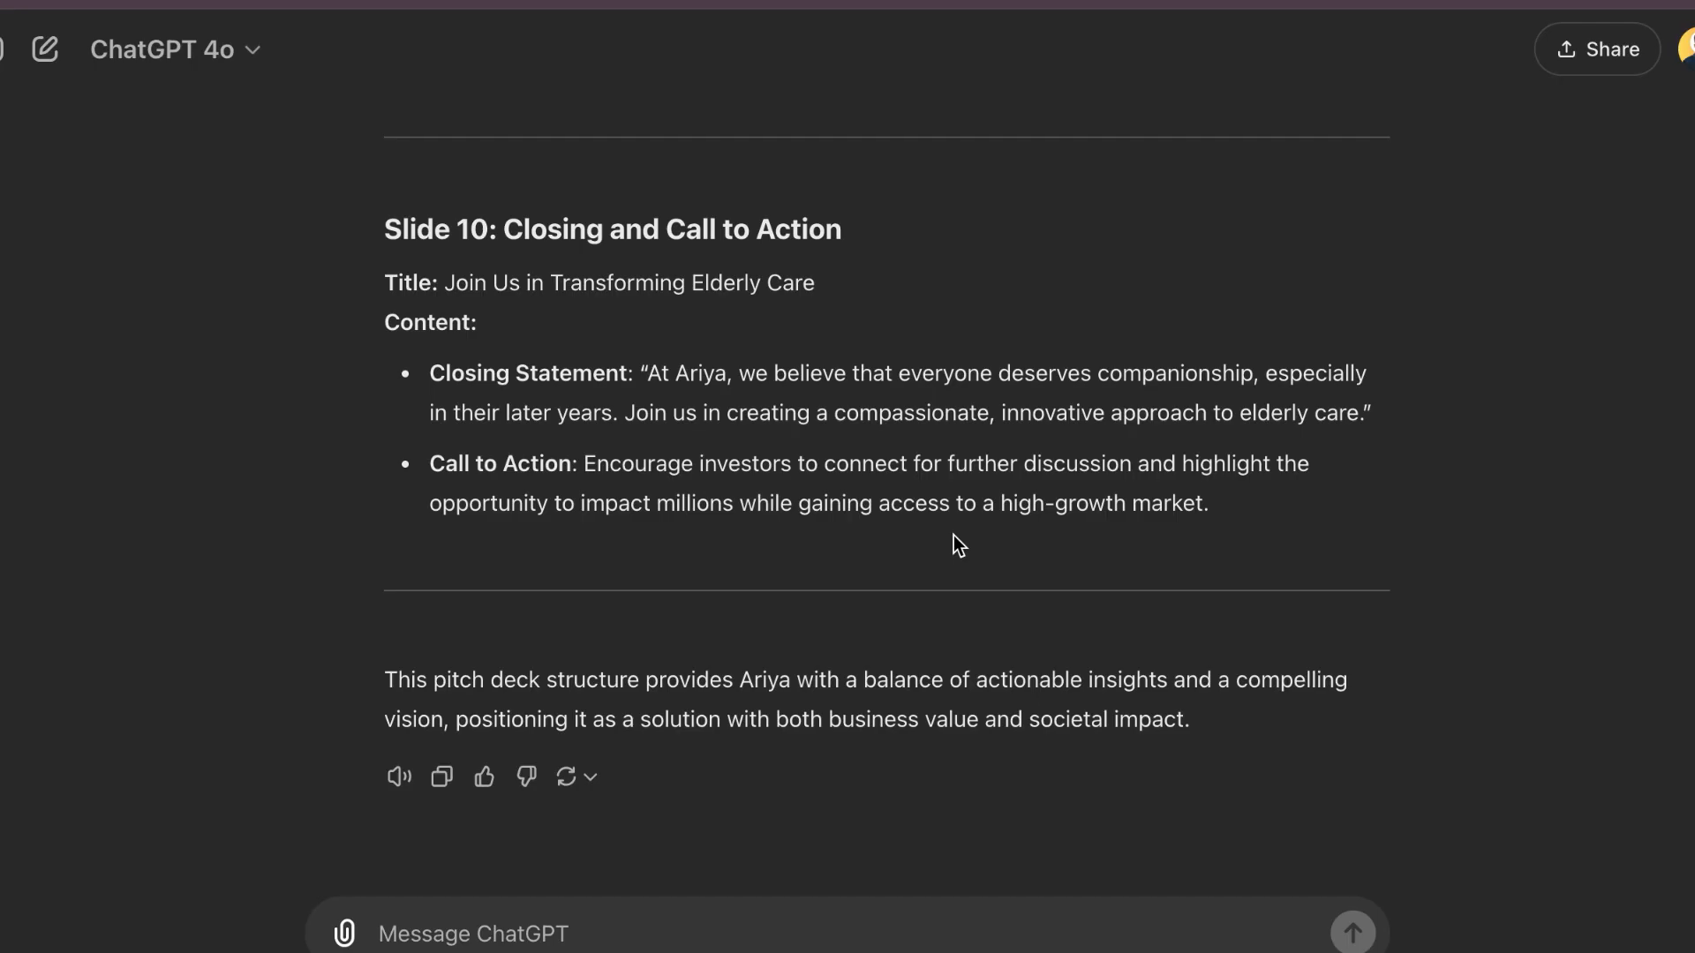
pyautogui.scroll(1, 1026, 504)
pyautogui.scroll(10, 1027, 746)
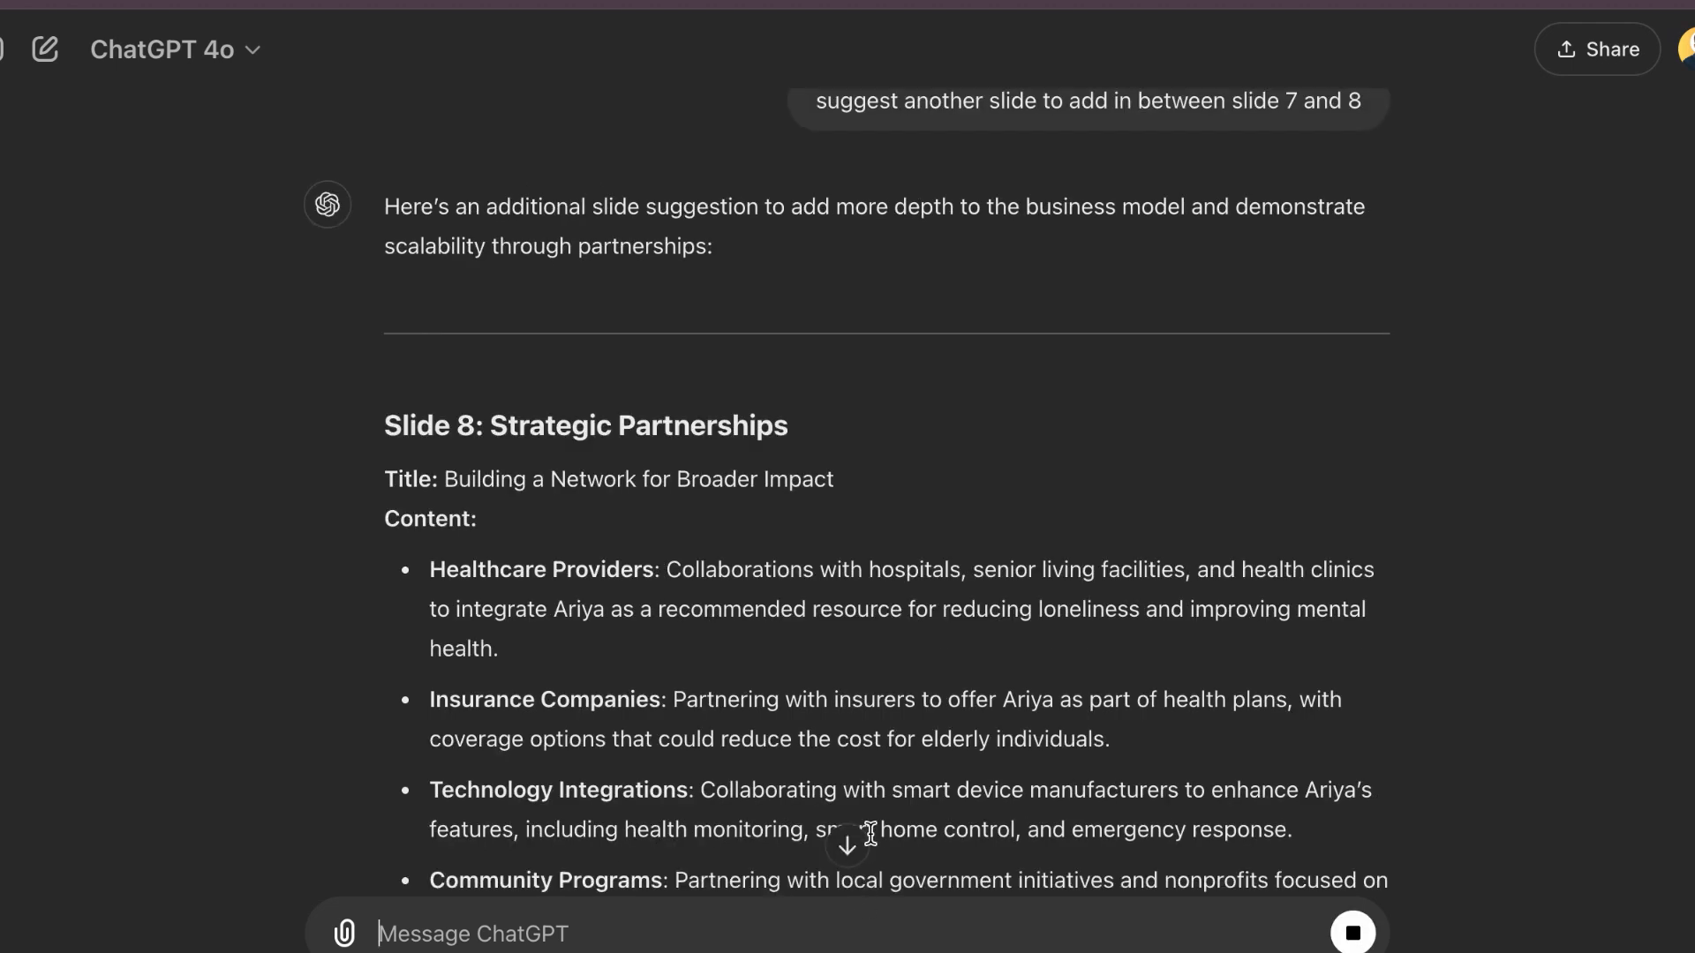
# Step: Generate the new Gamma card from ChatGPT's copied "Slide 8: Strategic Partnerships" text and accept the result
pyautogui.scroll(-4, 870, 832)
pyautogui.scroll(-2, 855, 681)
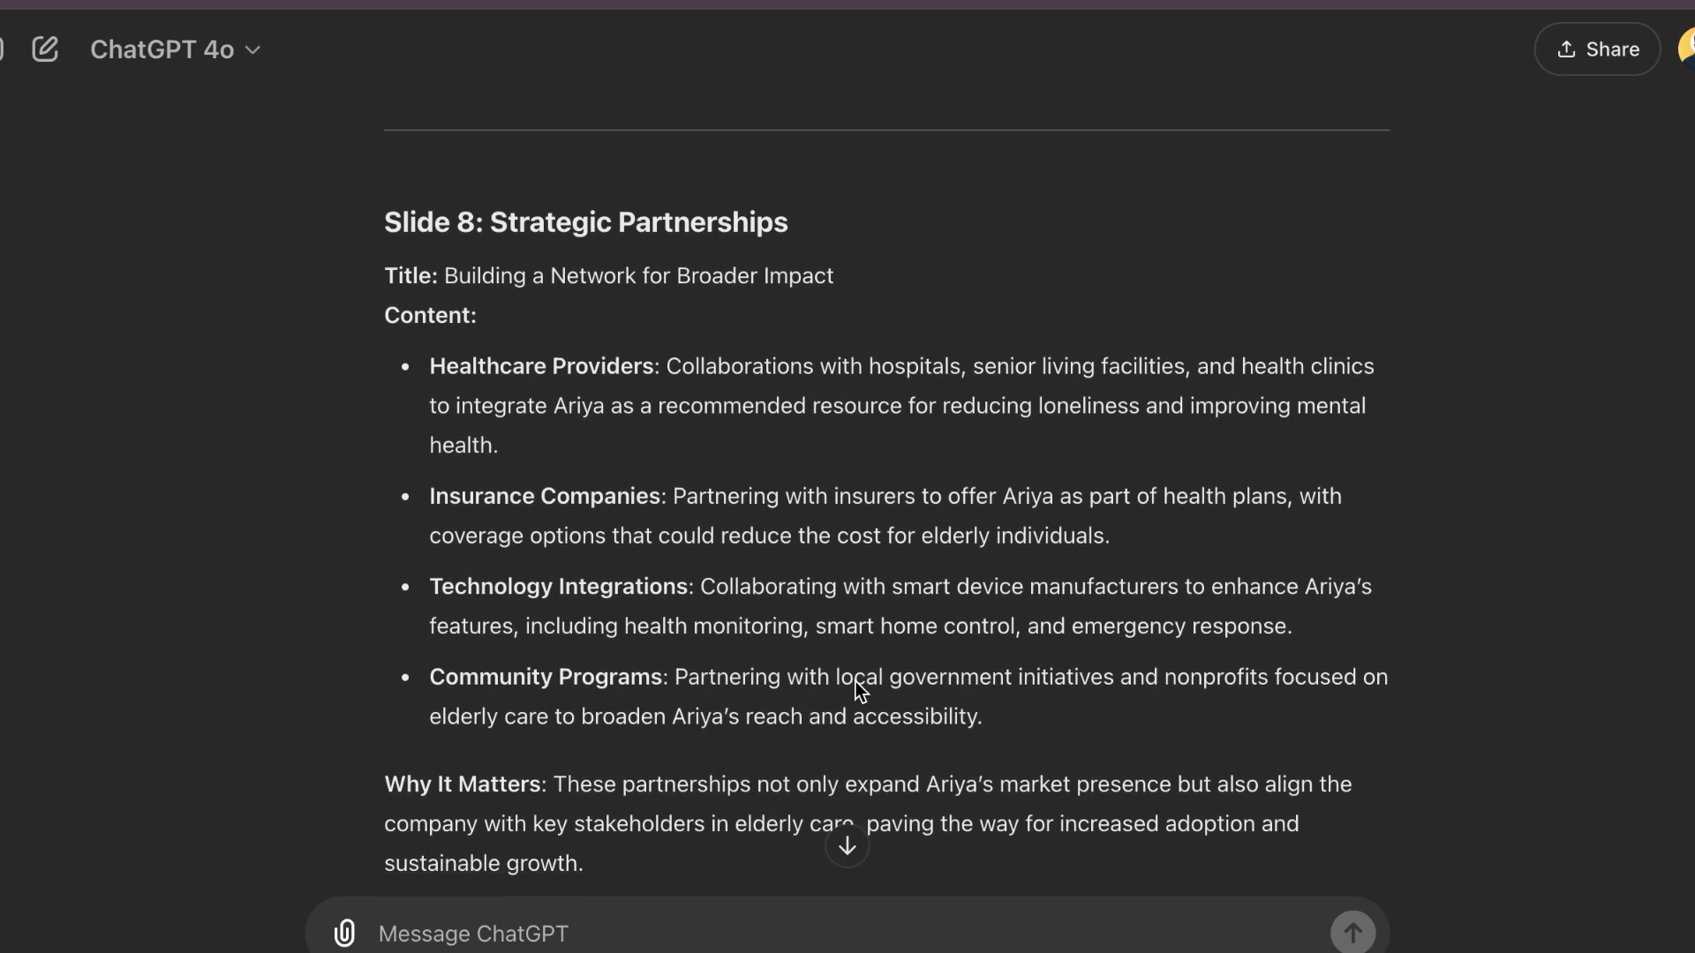
pyautogui.moveTo(385, 174); pyautogui.dragTo(755, 757)
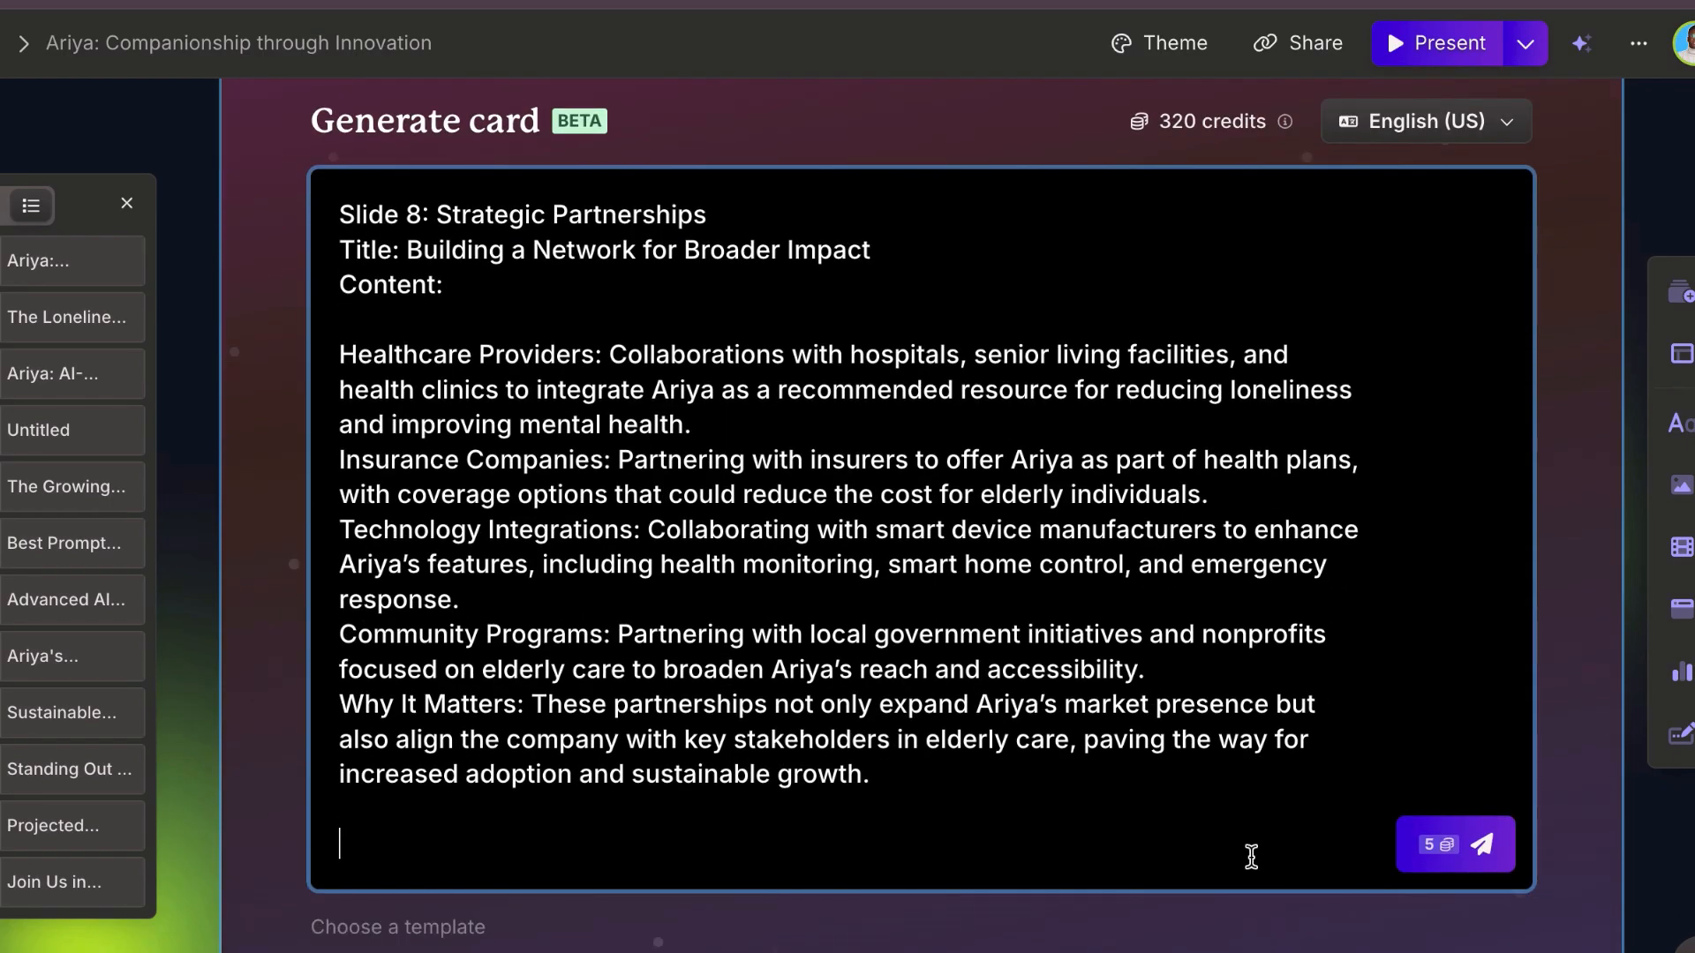
pyautogui.click(1430, 857)
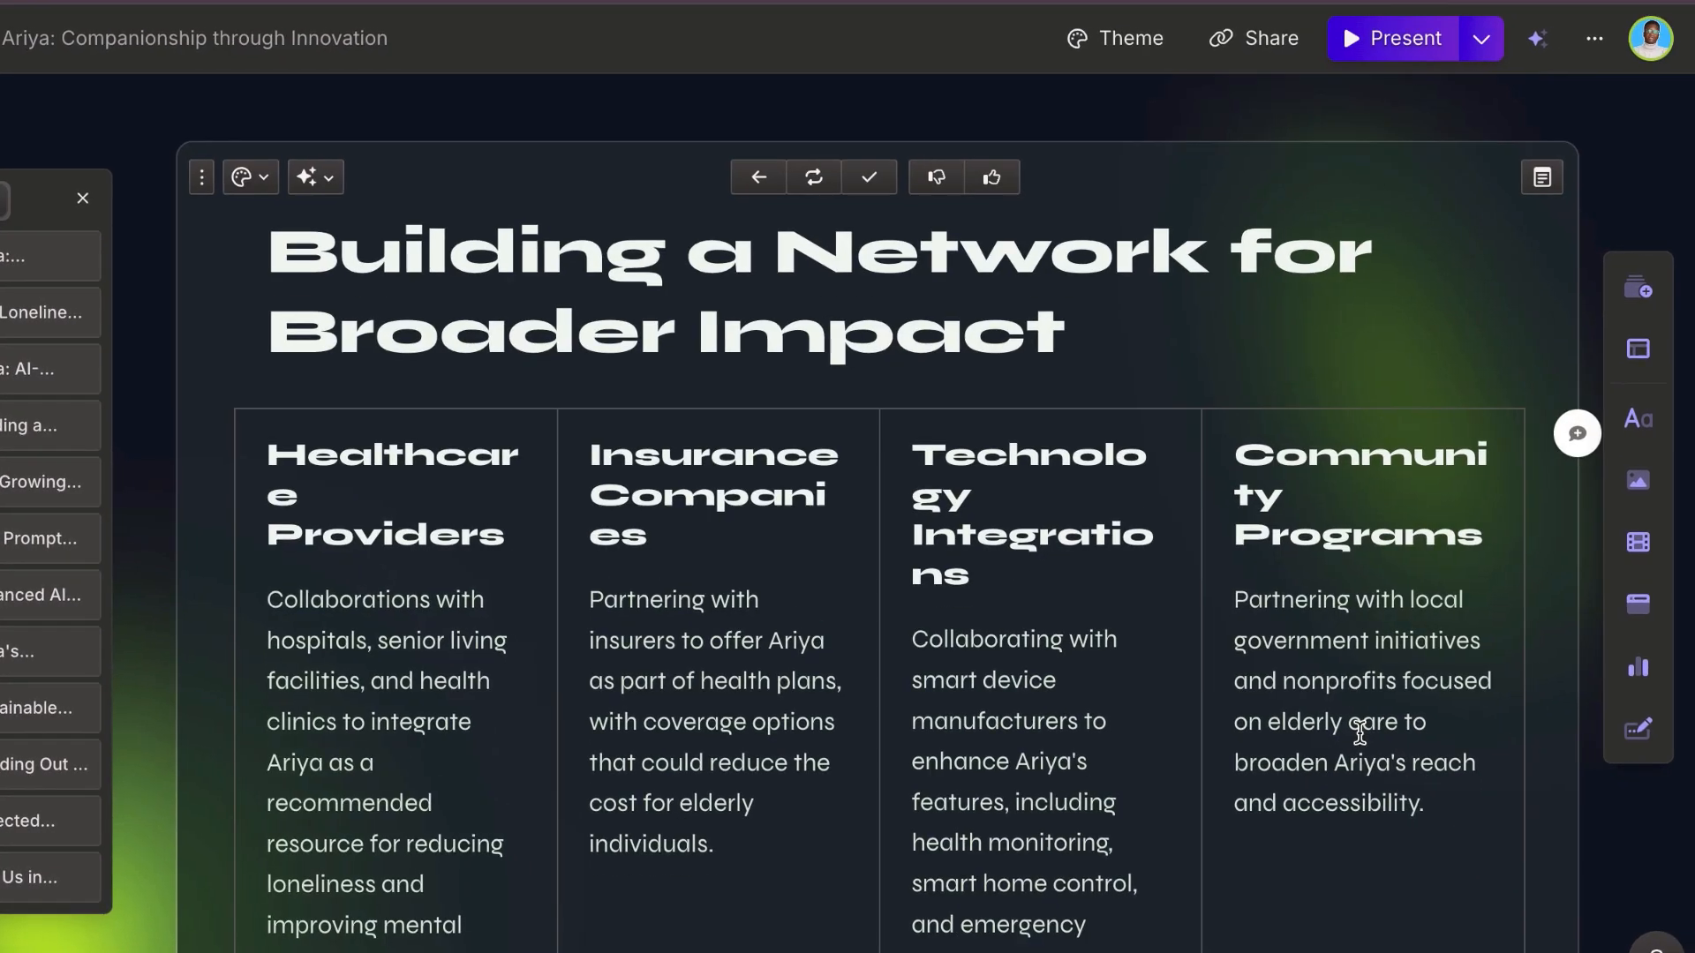
pyautogui.click(855, 173)
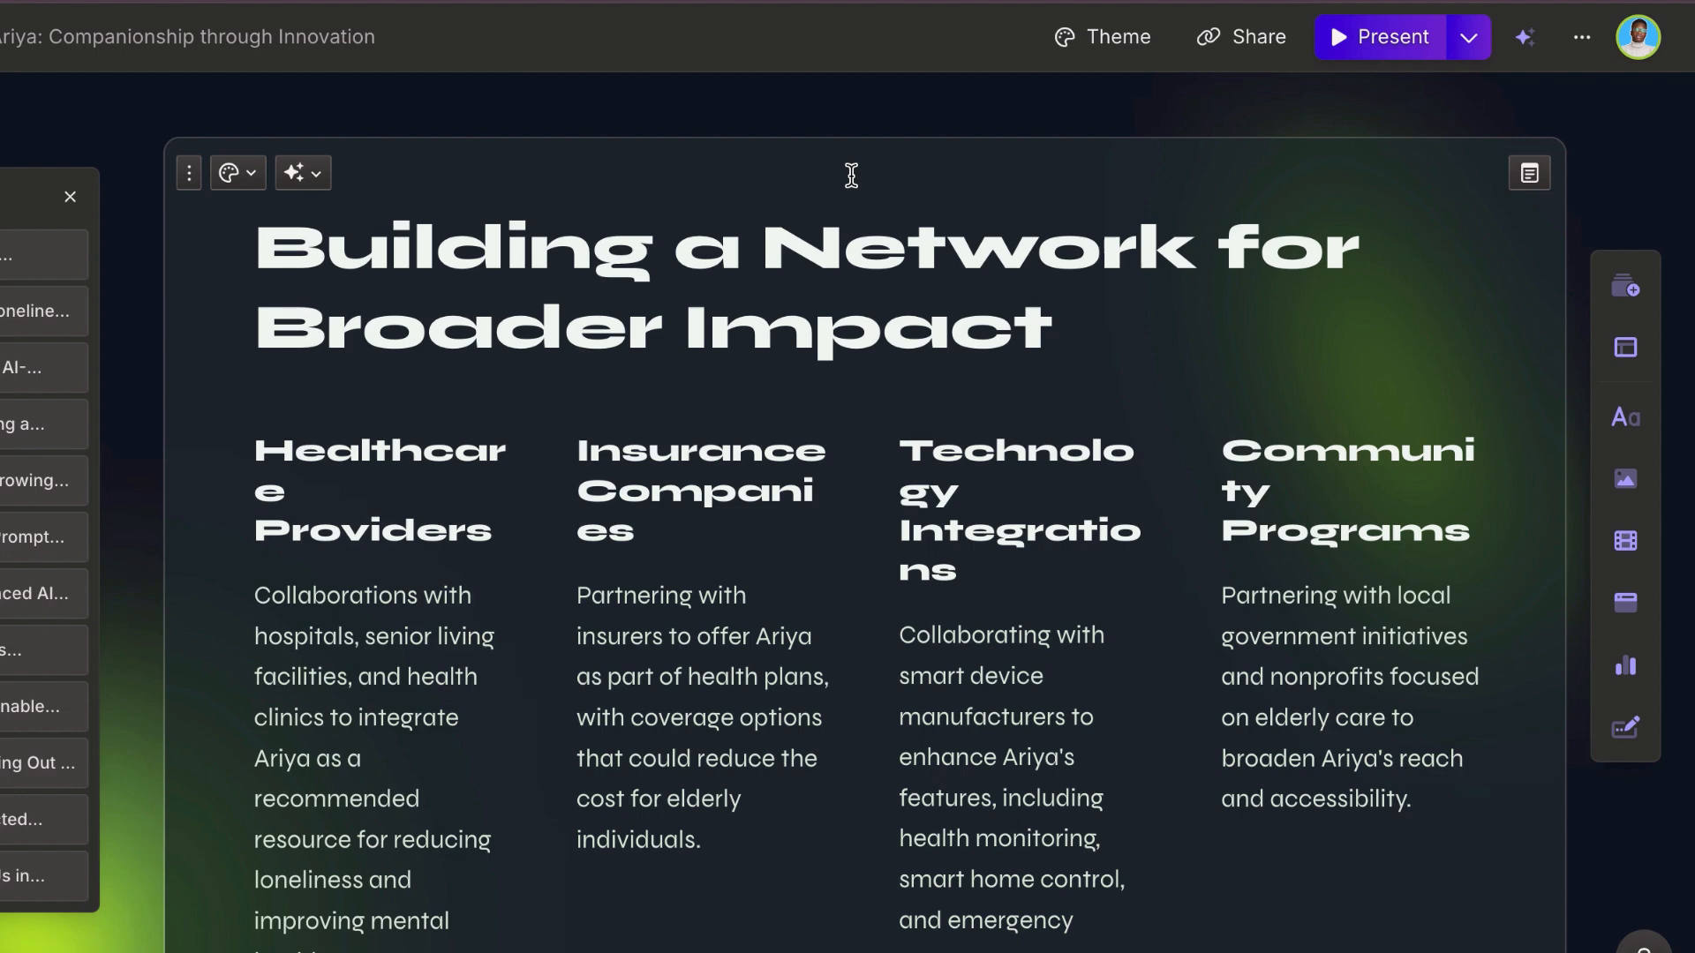
pyautogui.scroll(-2, 791, 295)
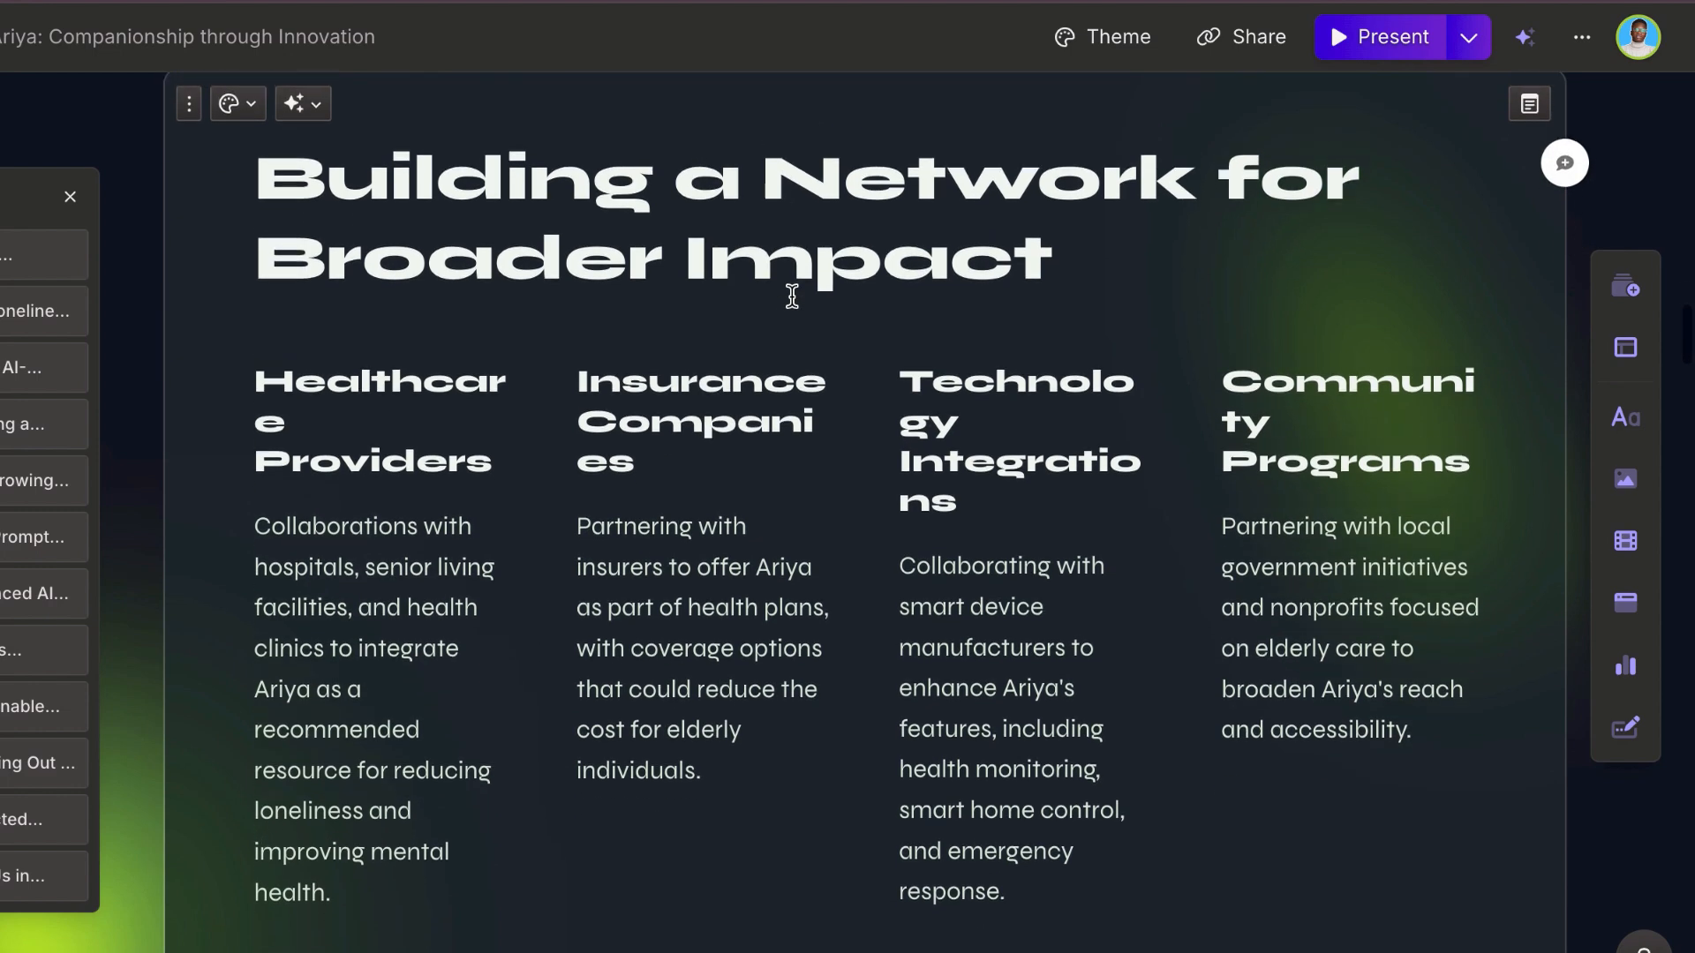
# Step: Ask AI to "make this visually appeal" on the "Building a Network for Broader Impact" card
pyautogui.scroll(2, 791, 295)
pyautogui.scroll(2, 792, 295)
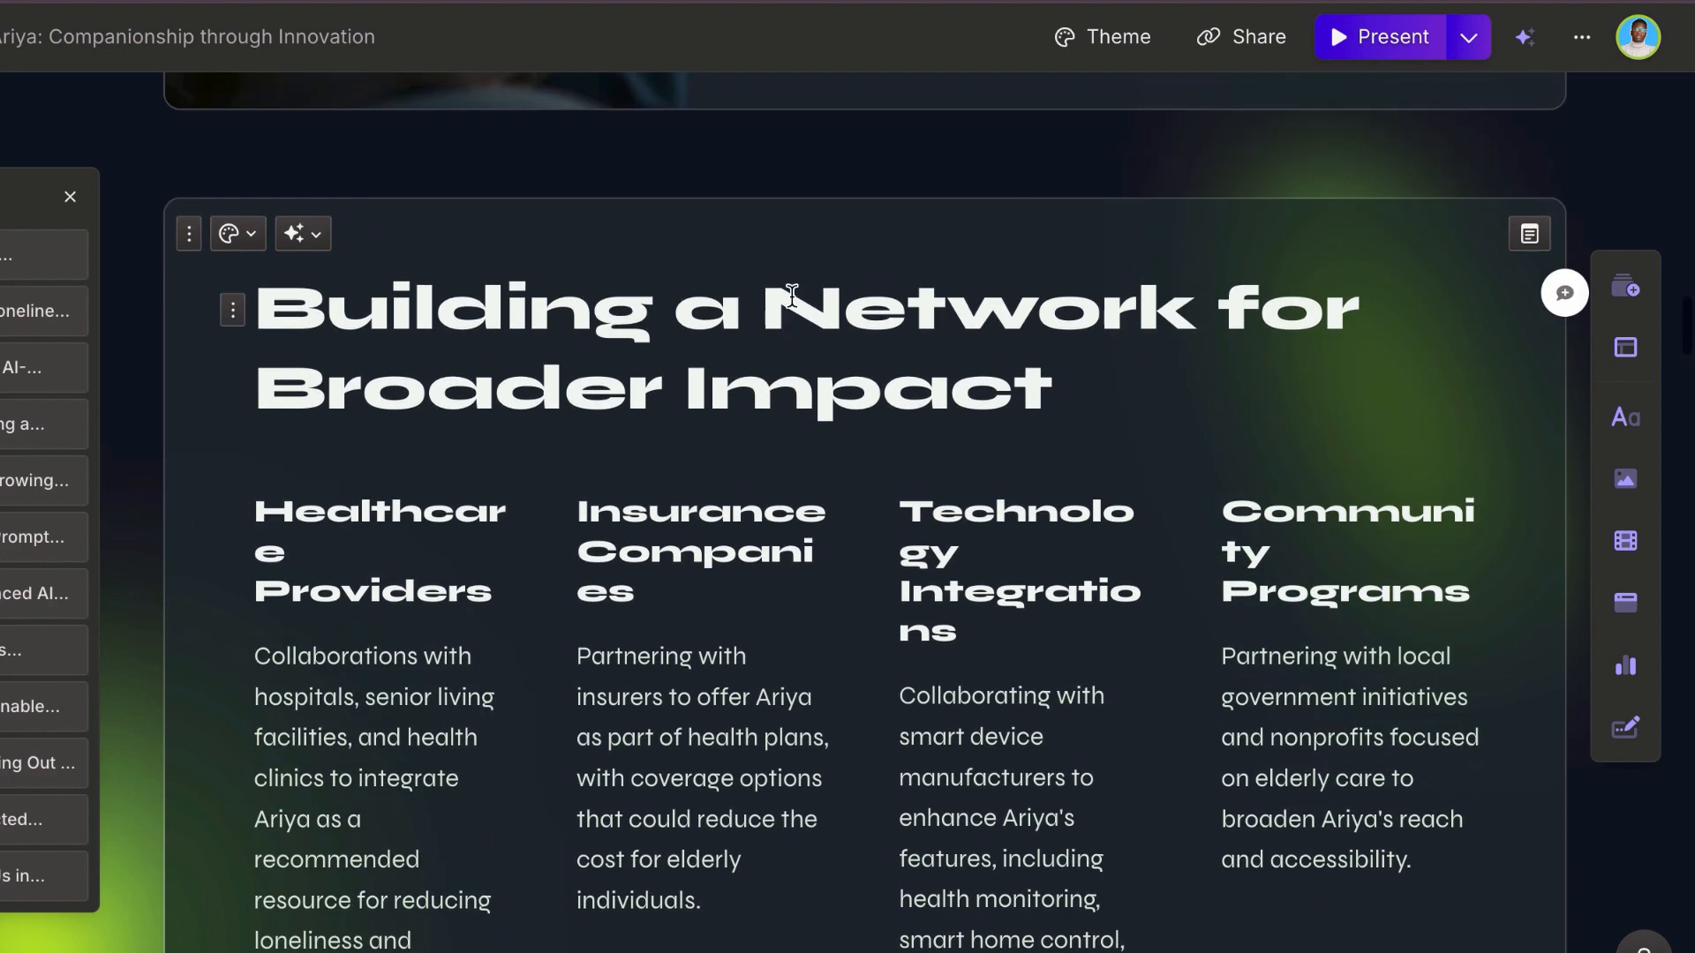
pyautogui.click(302, 234)
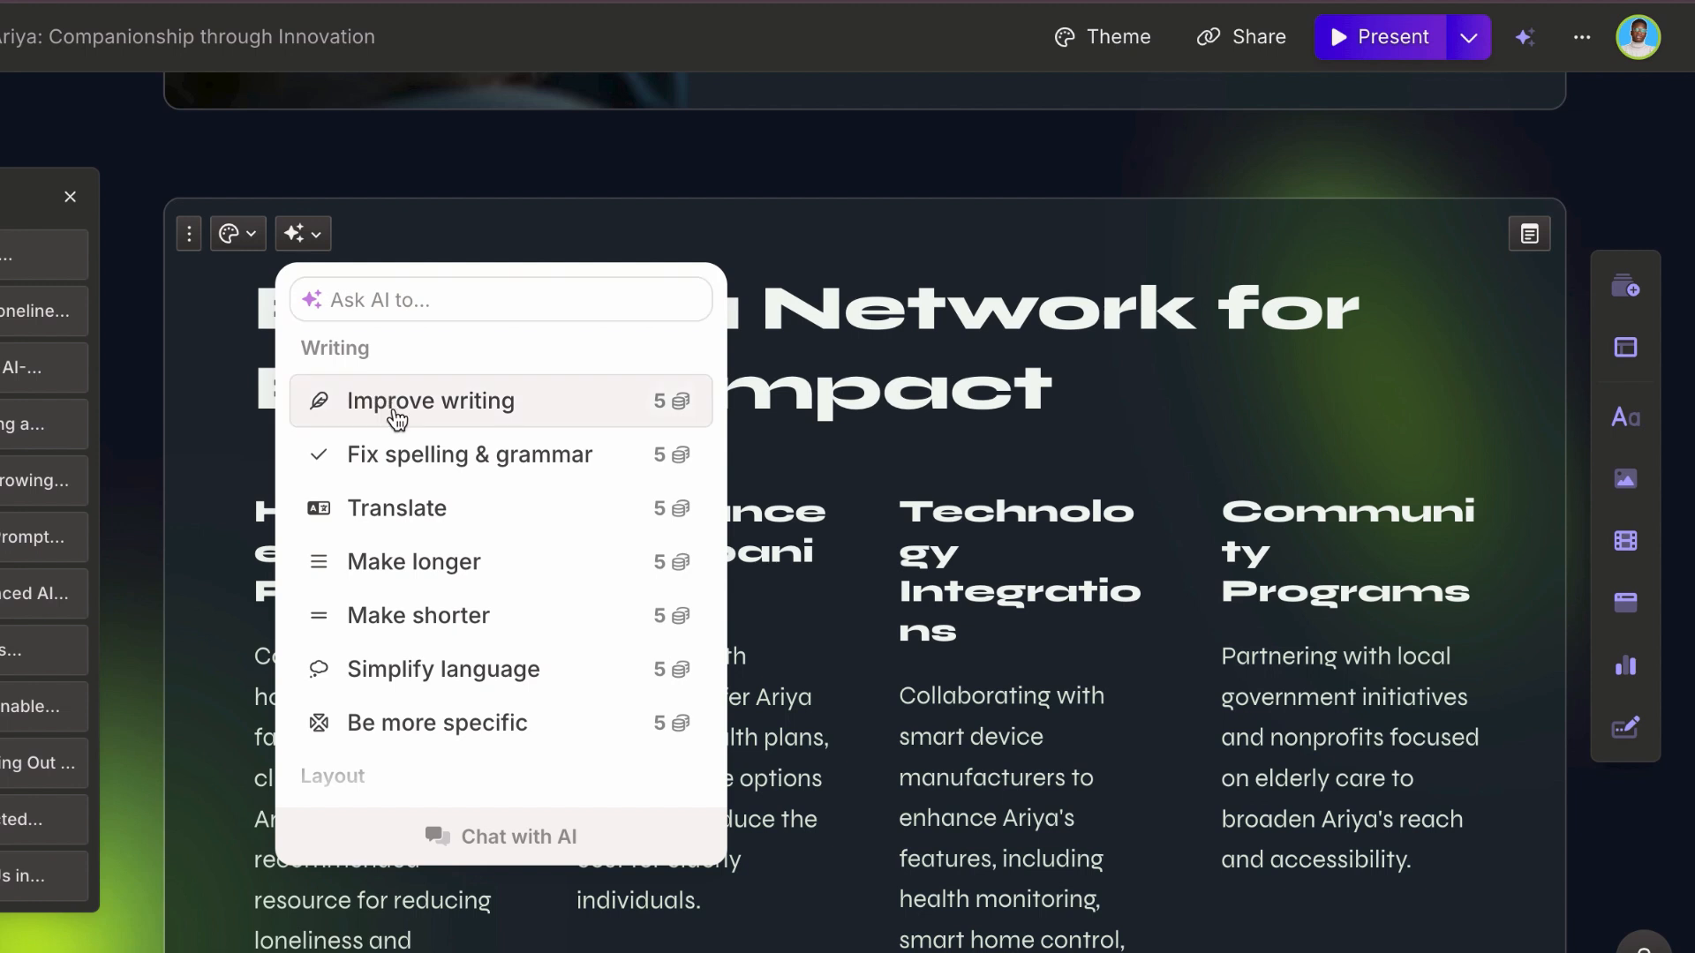
pyautogui.write('make this')
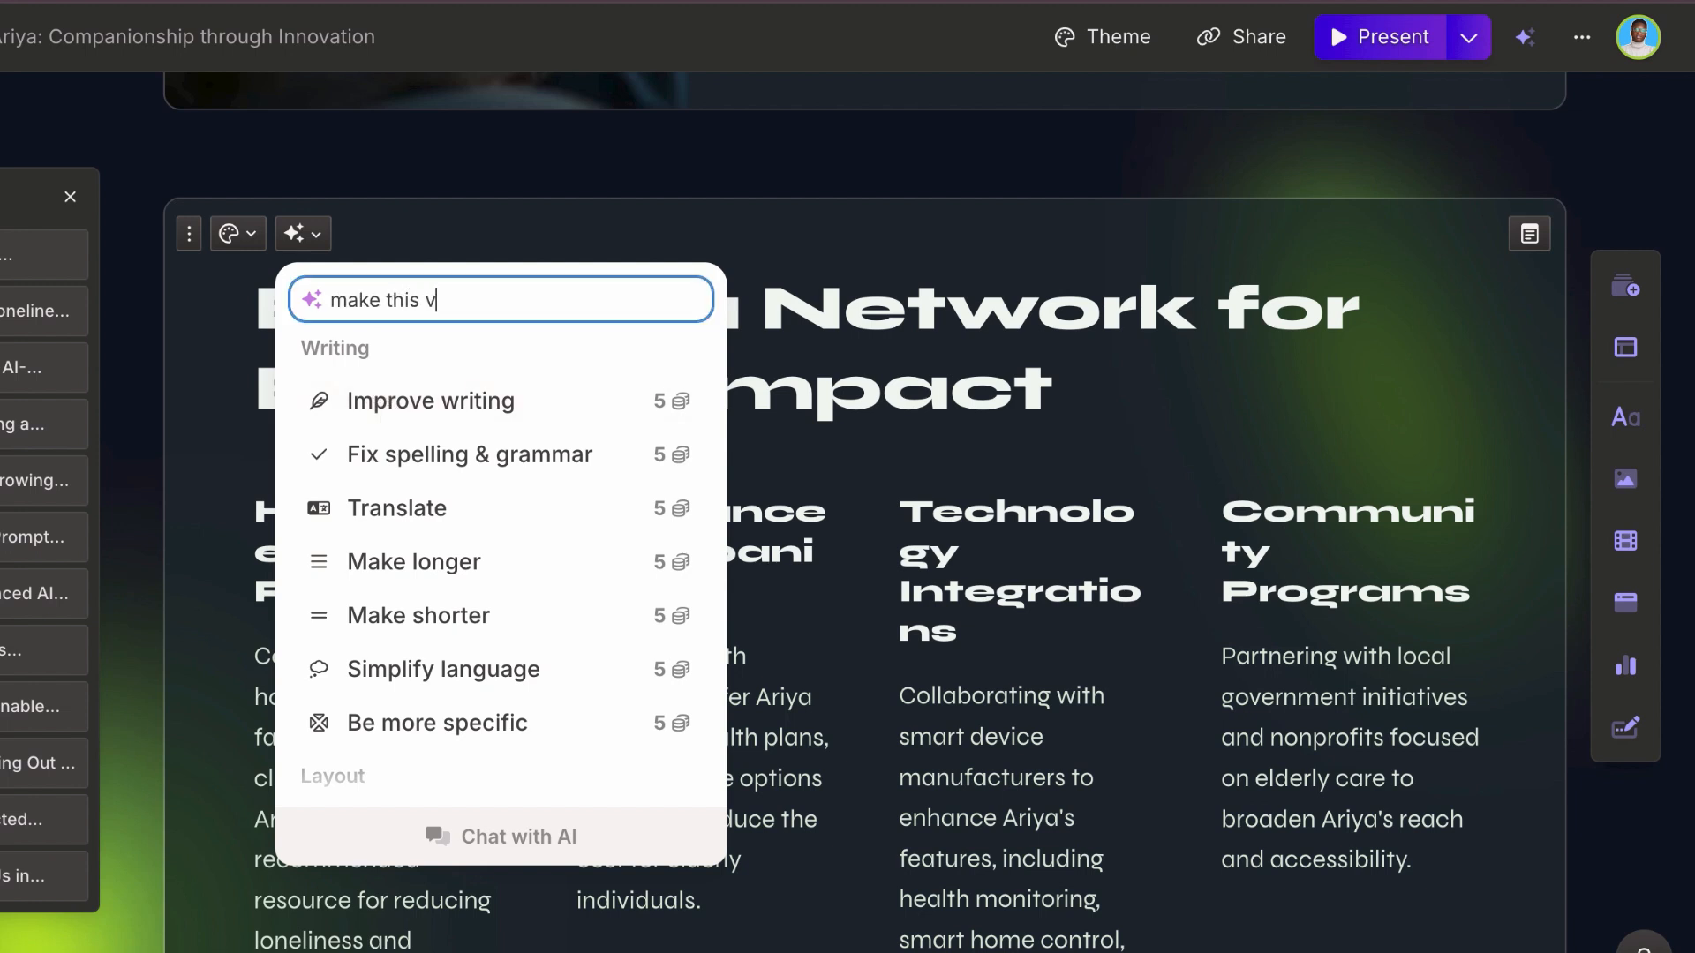
pyautogui.write(' isually appeal')
pyautogui.press('Return')
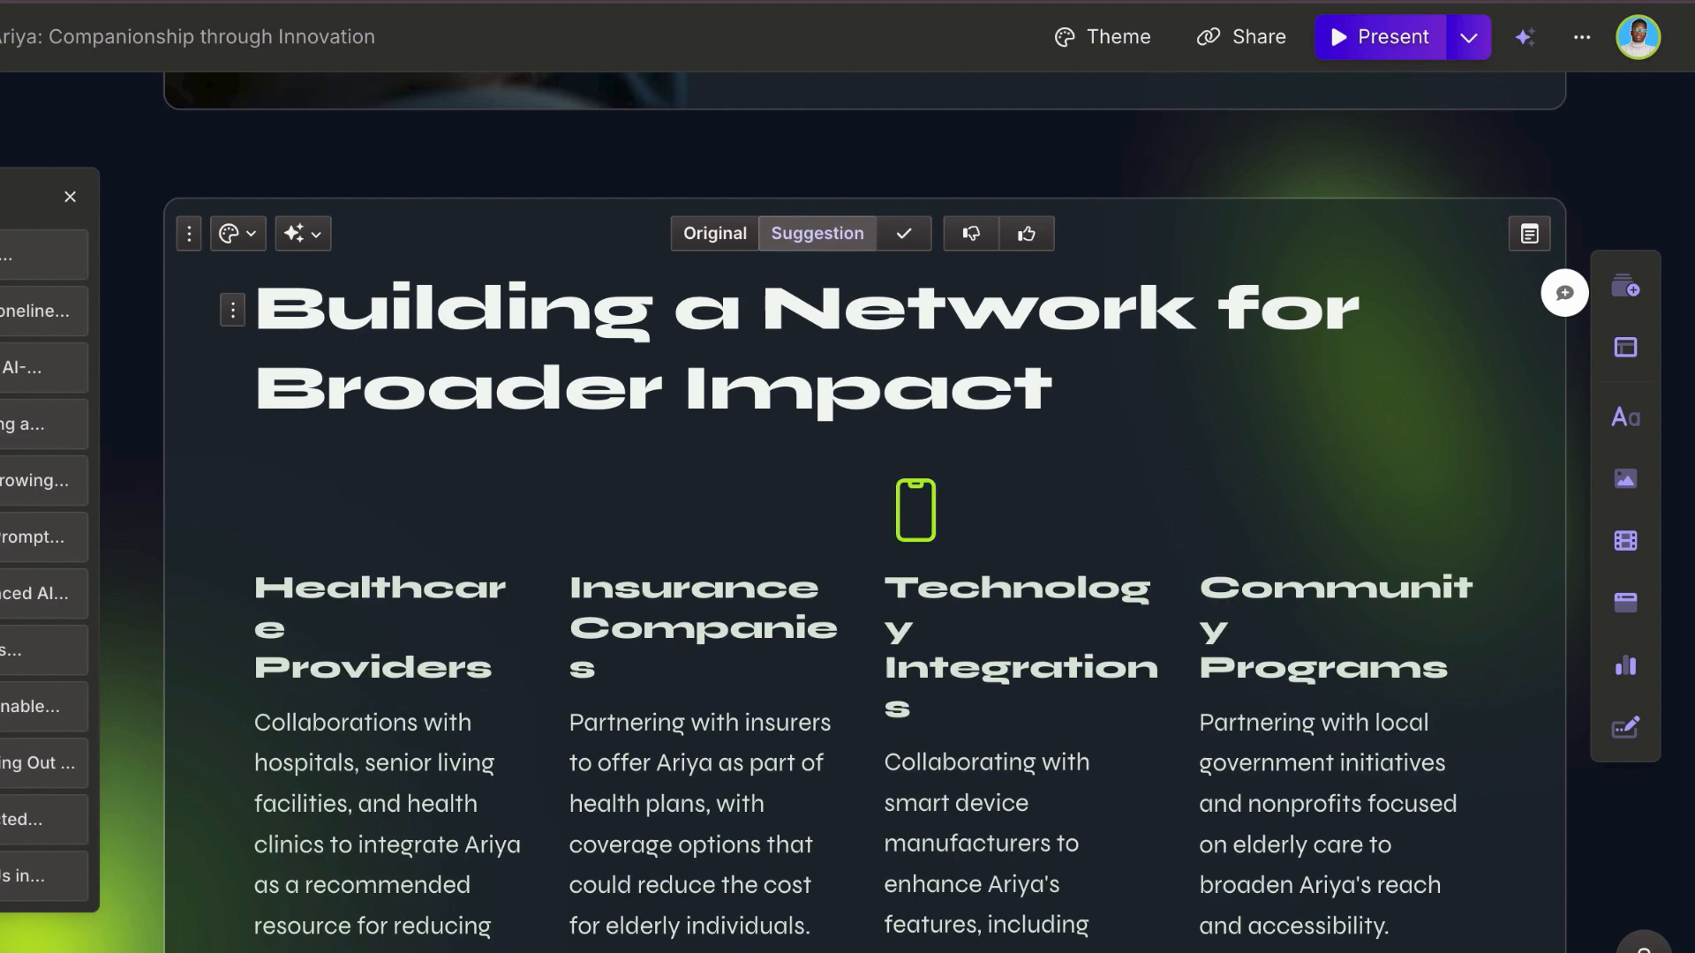
pyautogui.scroll(-3, 875, 509)
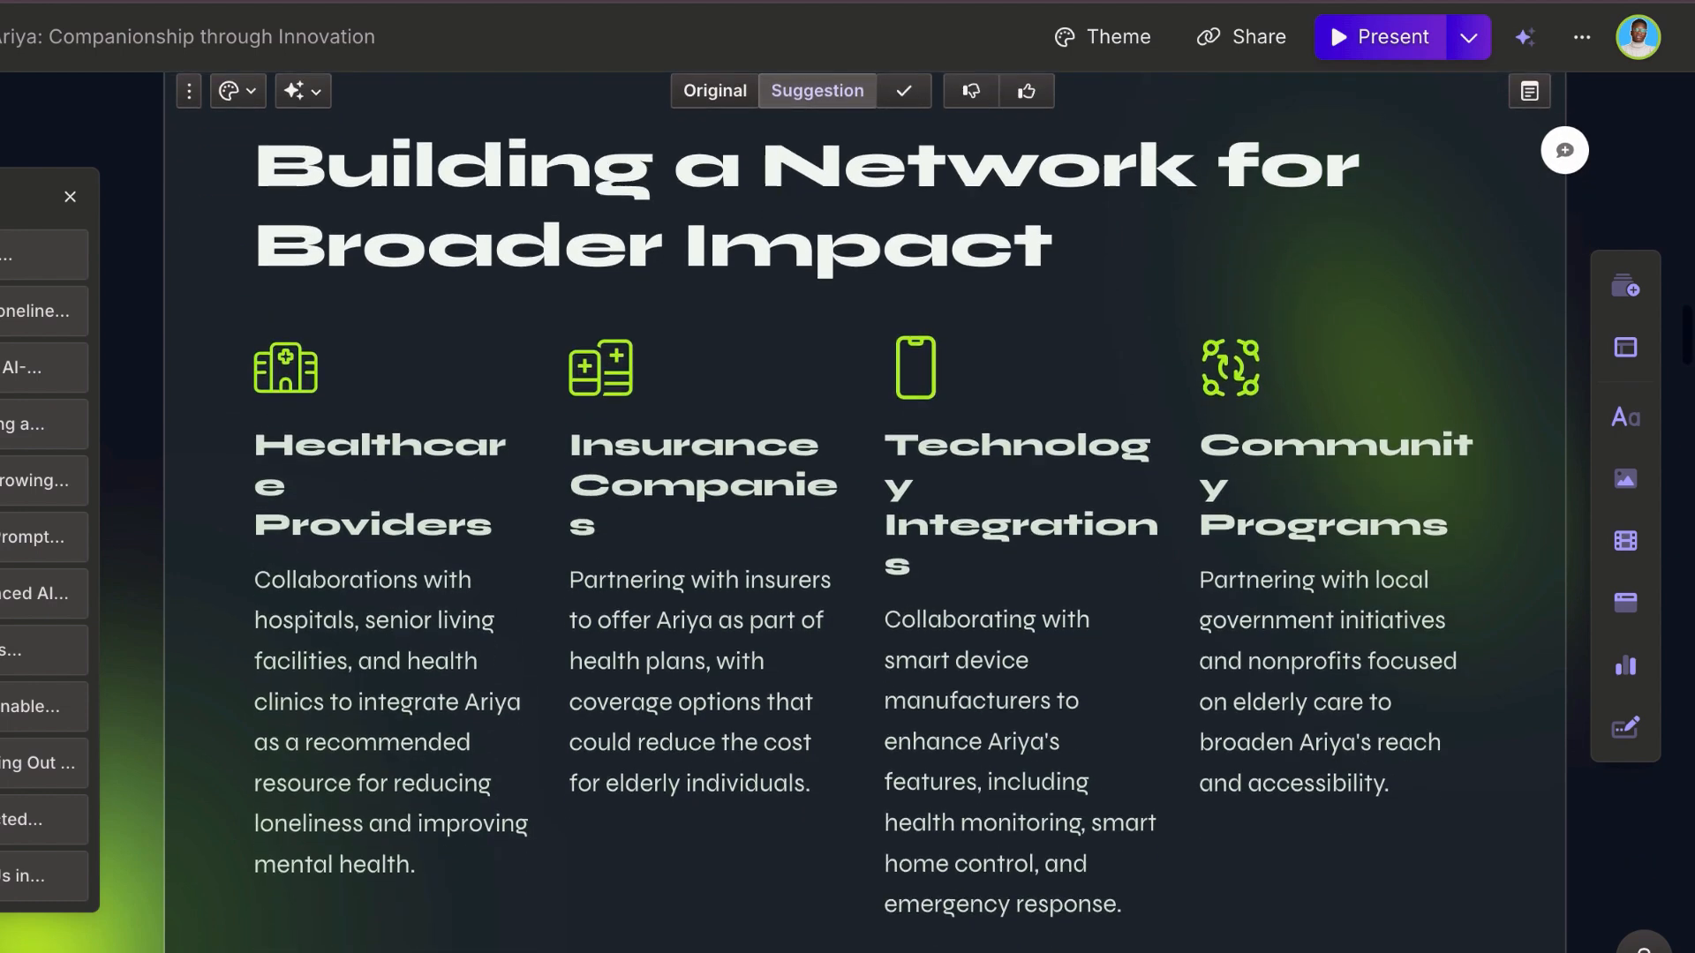
# Step: Ask AI to "shorten the text" on the "Building a Network for Broader Impact" card
pyautogui.scroll(2, 345, 197)
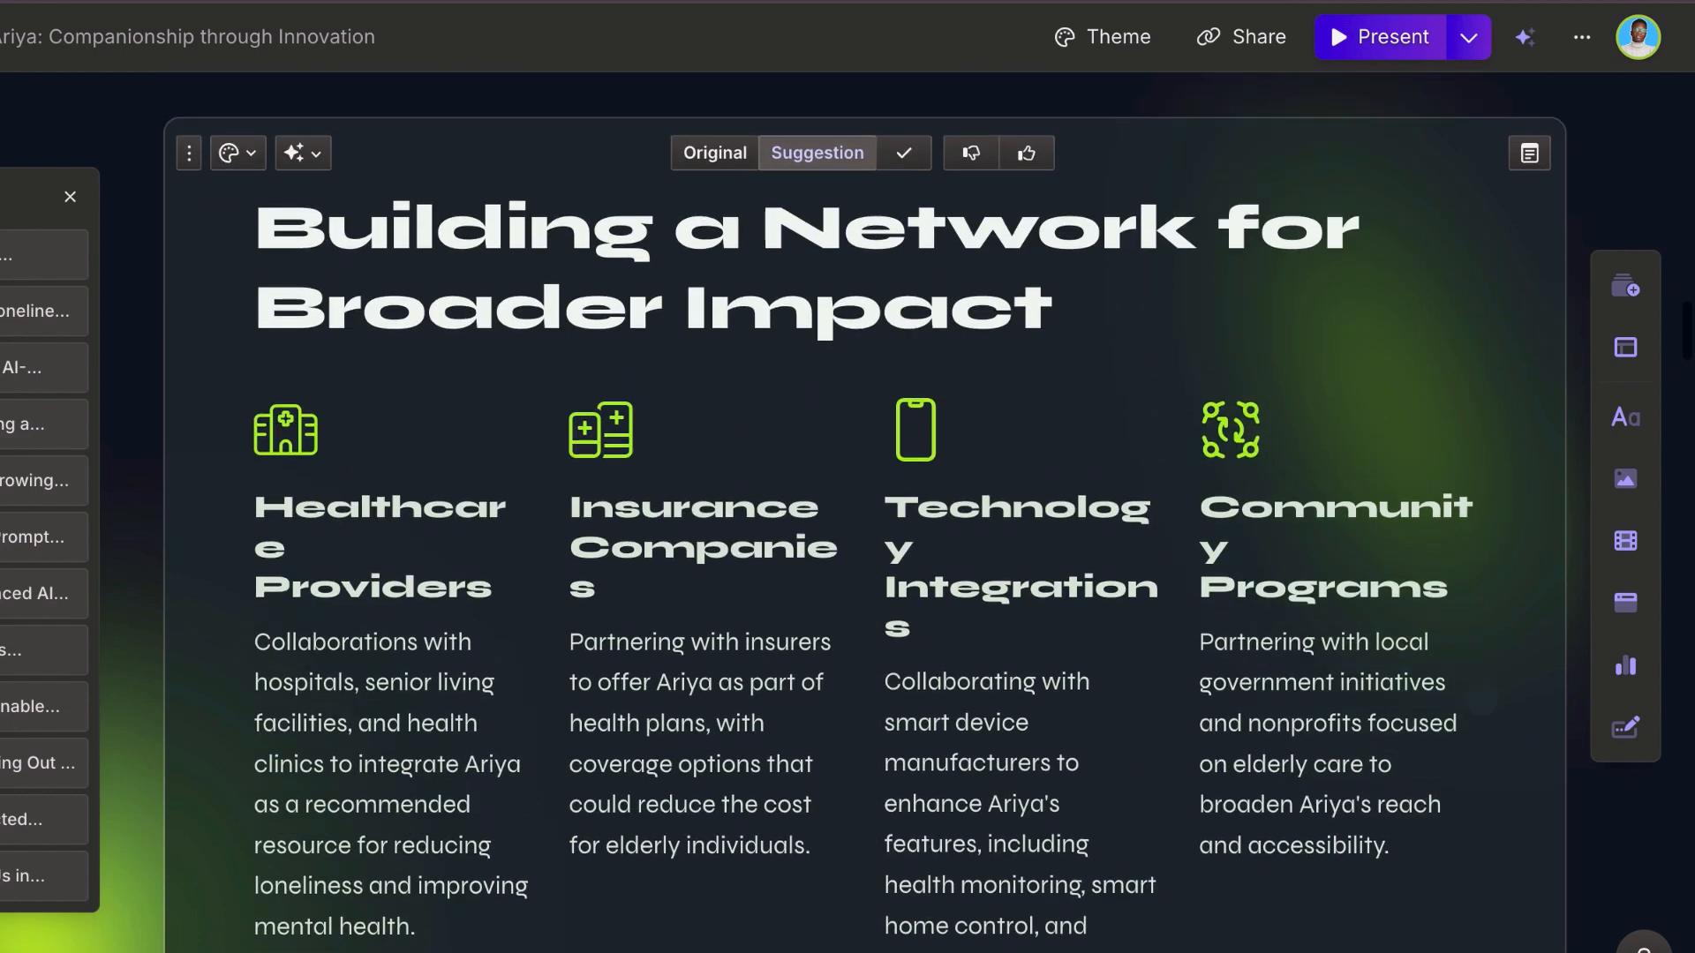
pyautogui.click(300, 164)
pyautogui.write('shorten th')
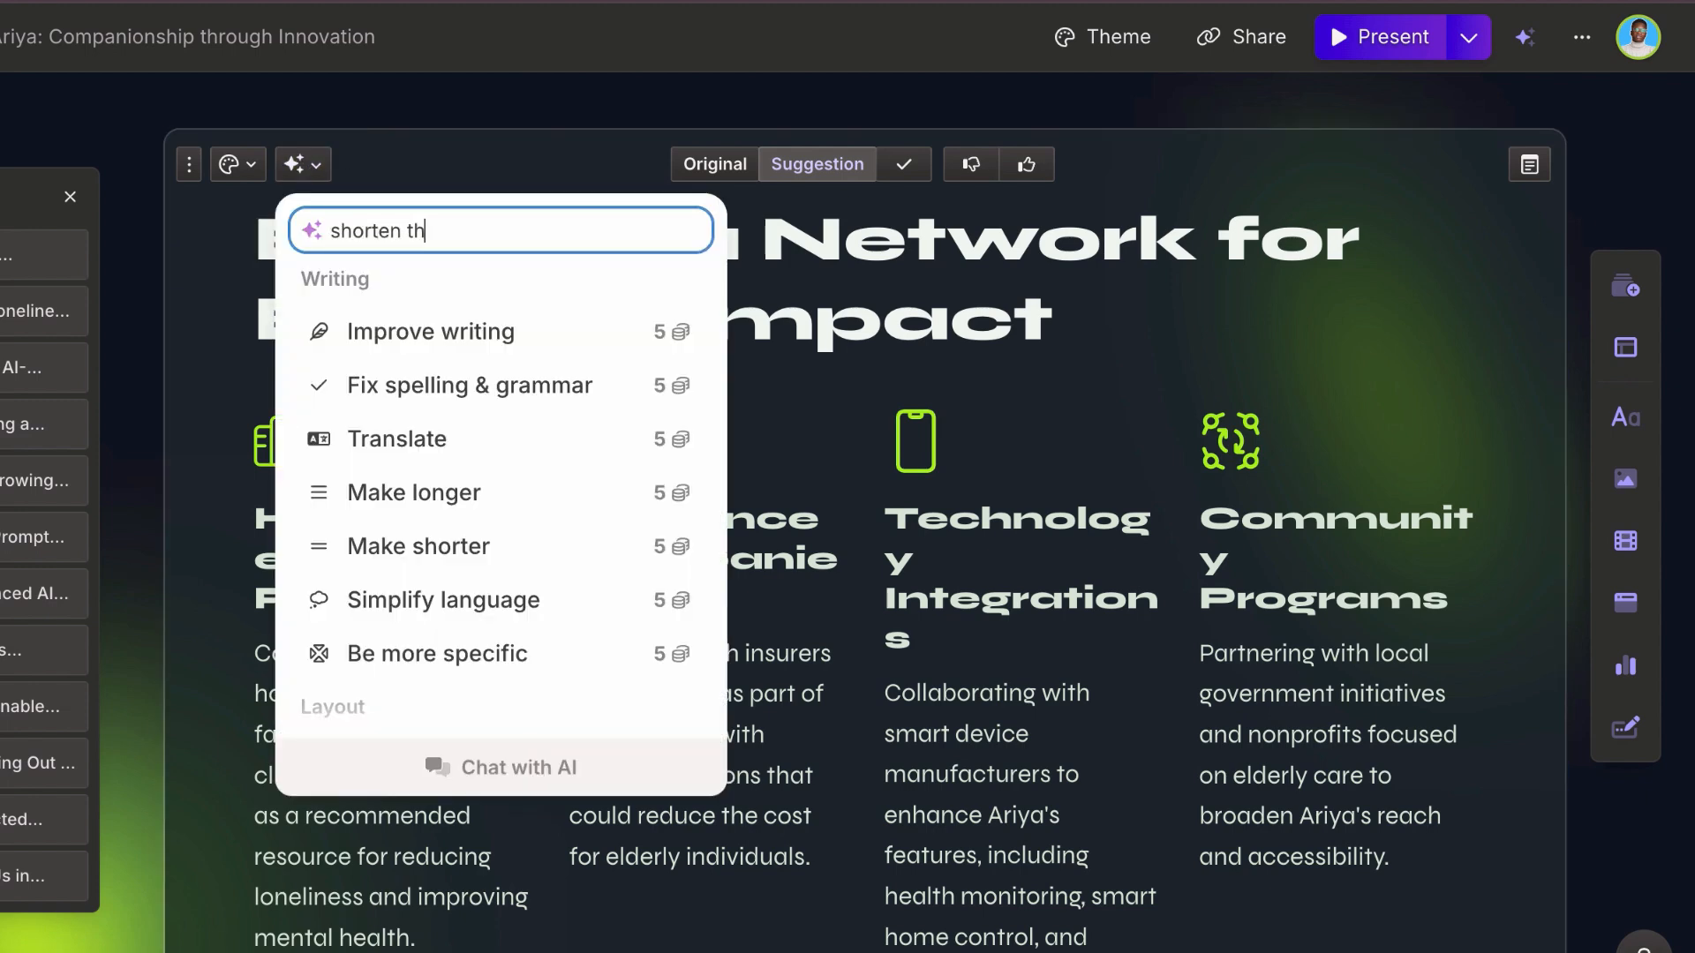
pyautogui.write('e text')
pyautogui.press('Return')
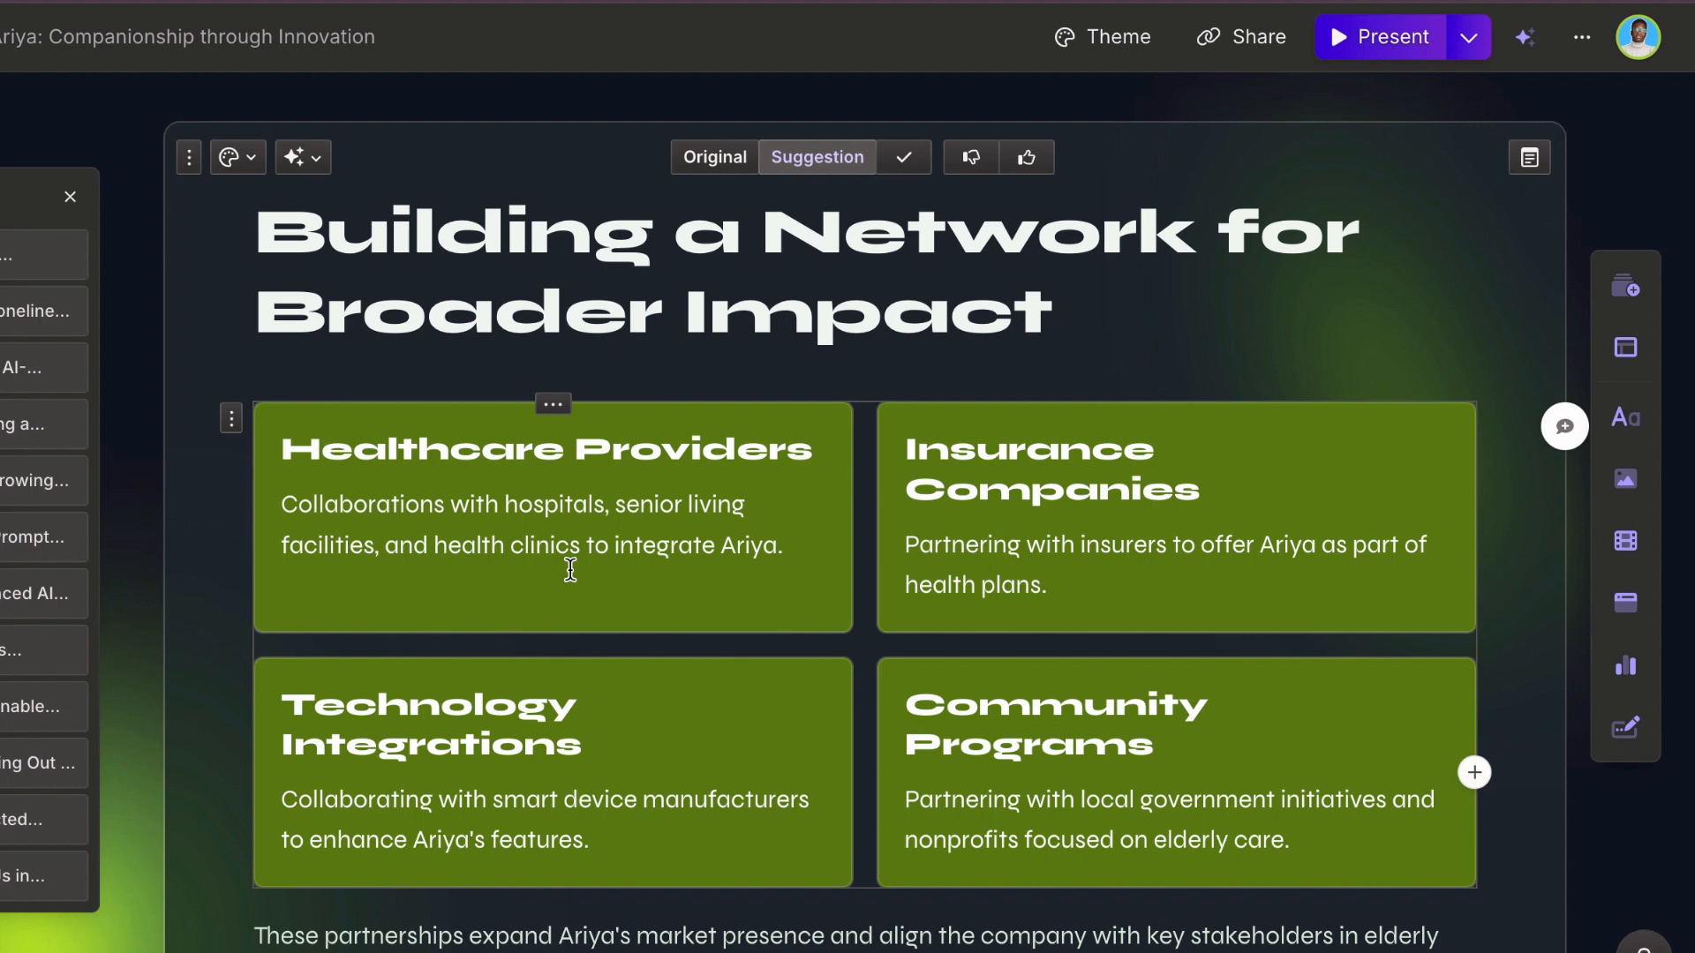
pyautogui.scroll(-1, 565, 547)
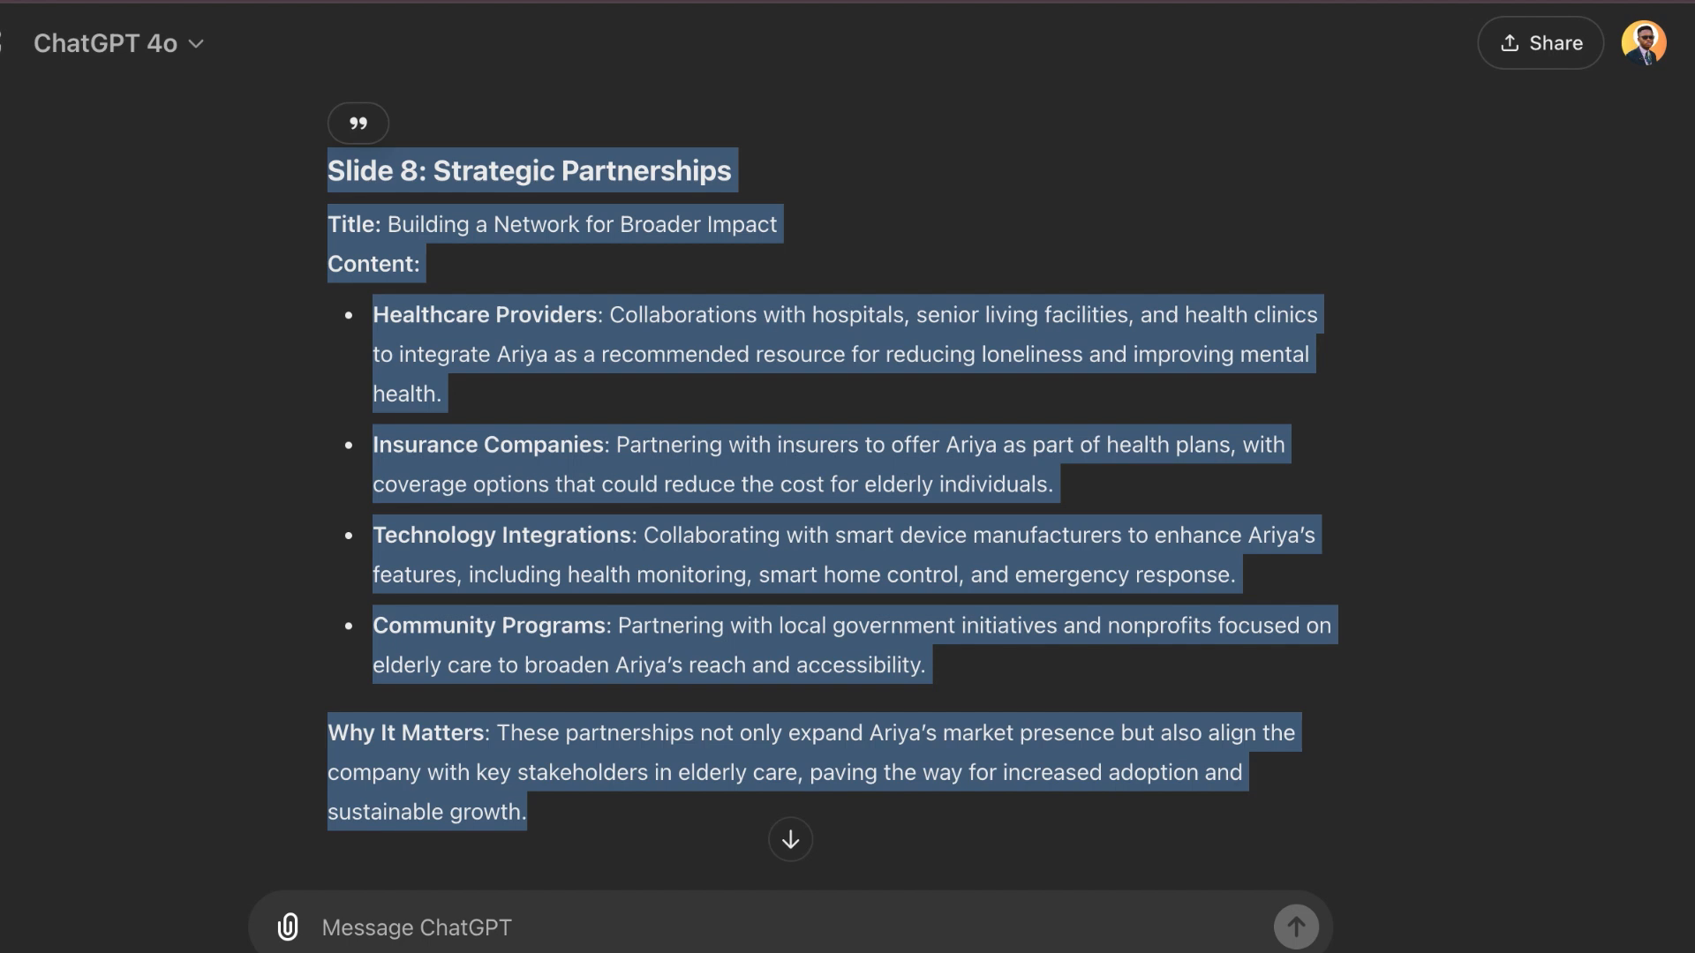
# Step: Switch to ChatGPT and ask "provide me data that i can use to support my pitch"
pyautogui.click(1176, 278)
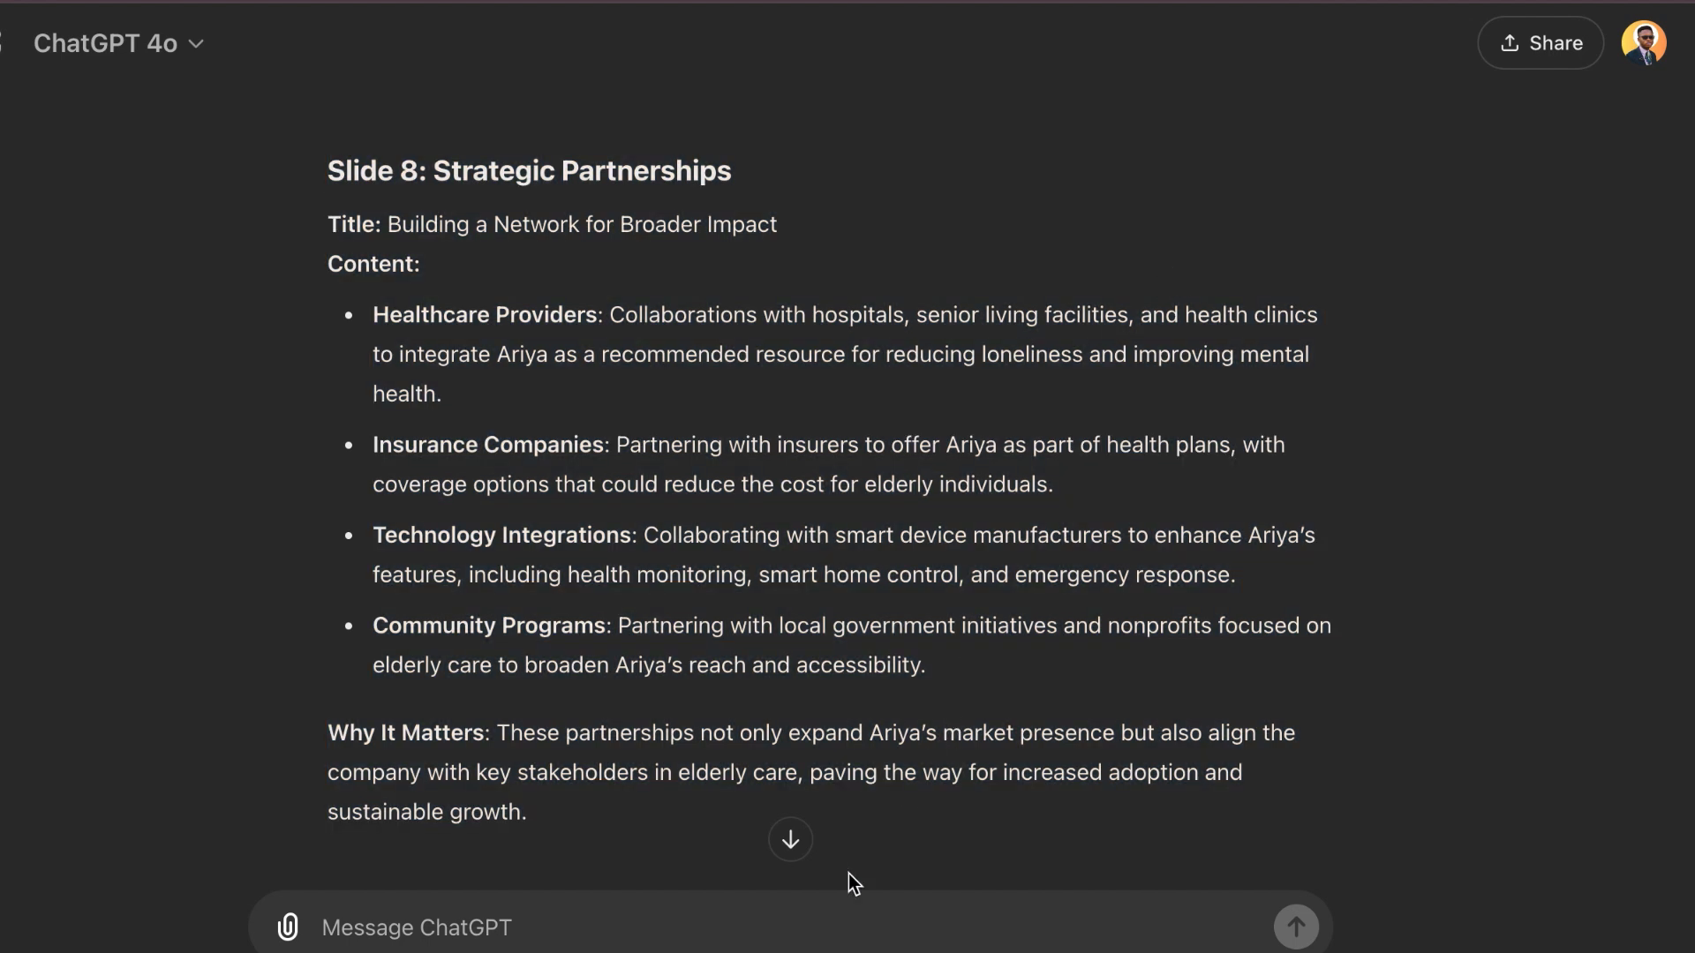
pyautogui.click(827, 921)
pyautogui.write('prov')
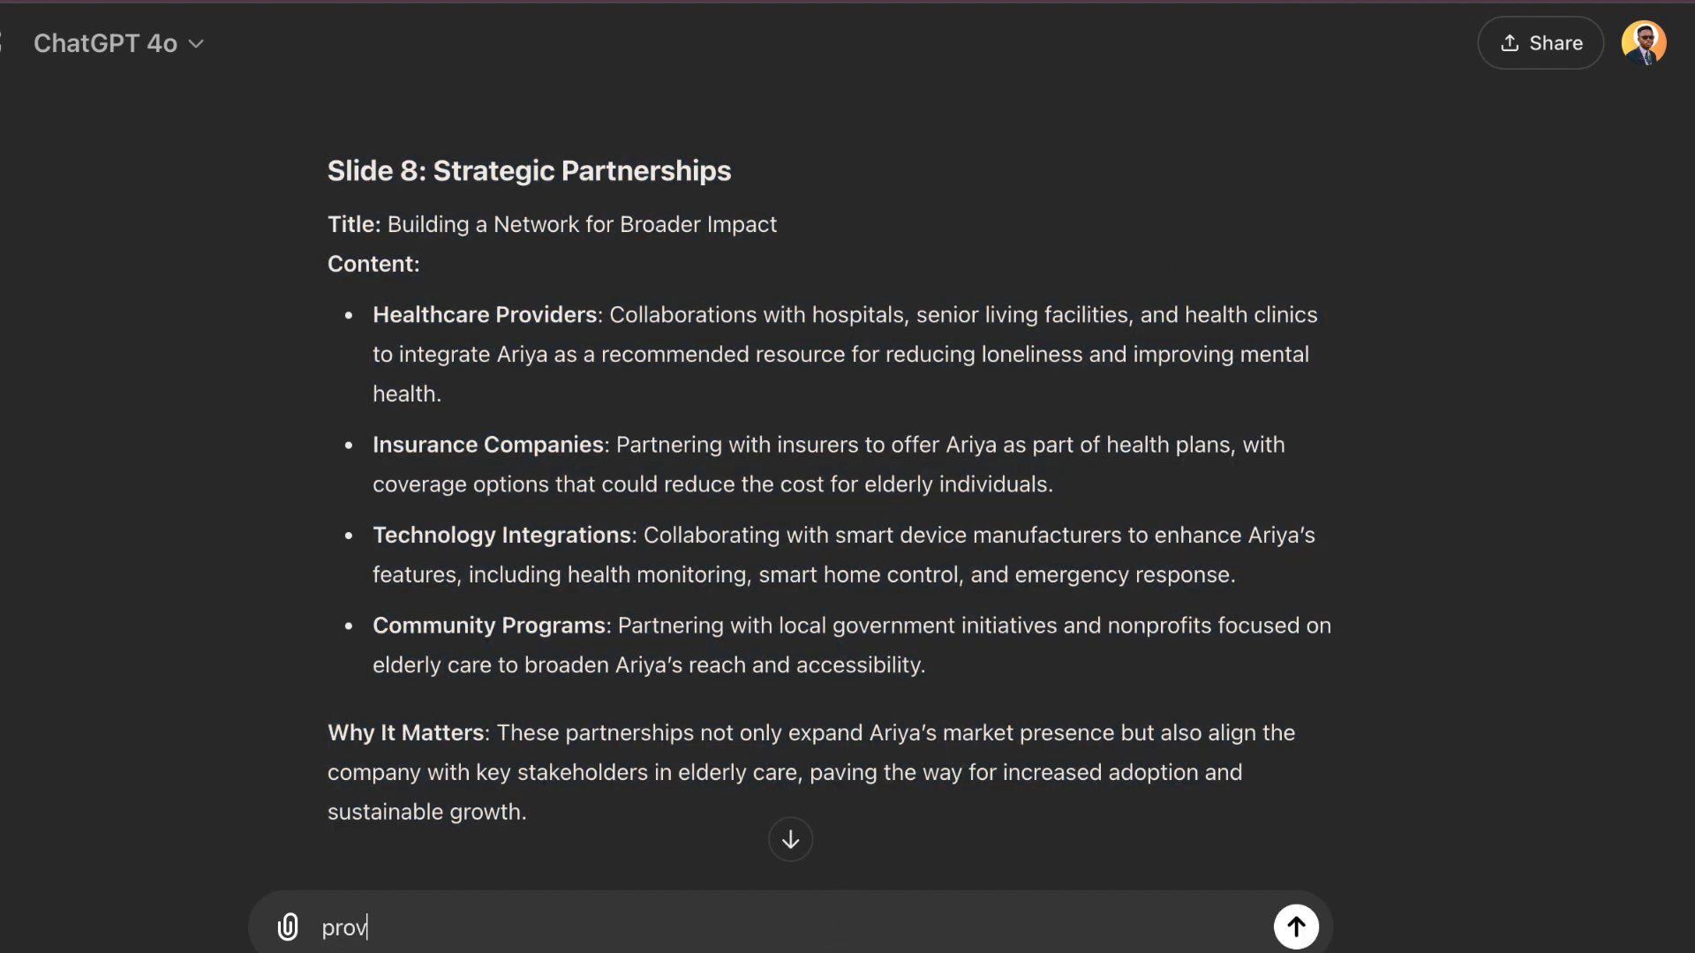
pyautogui.write('ide me data that ')
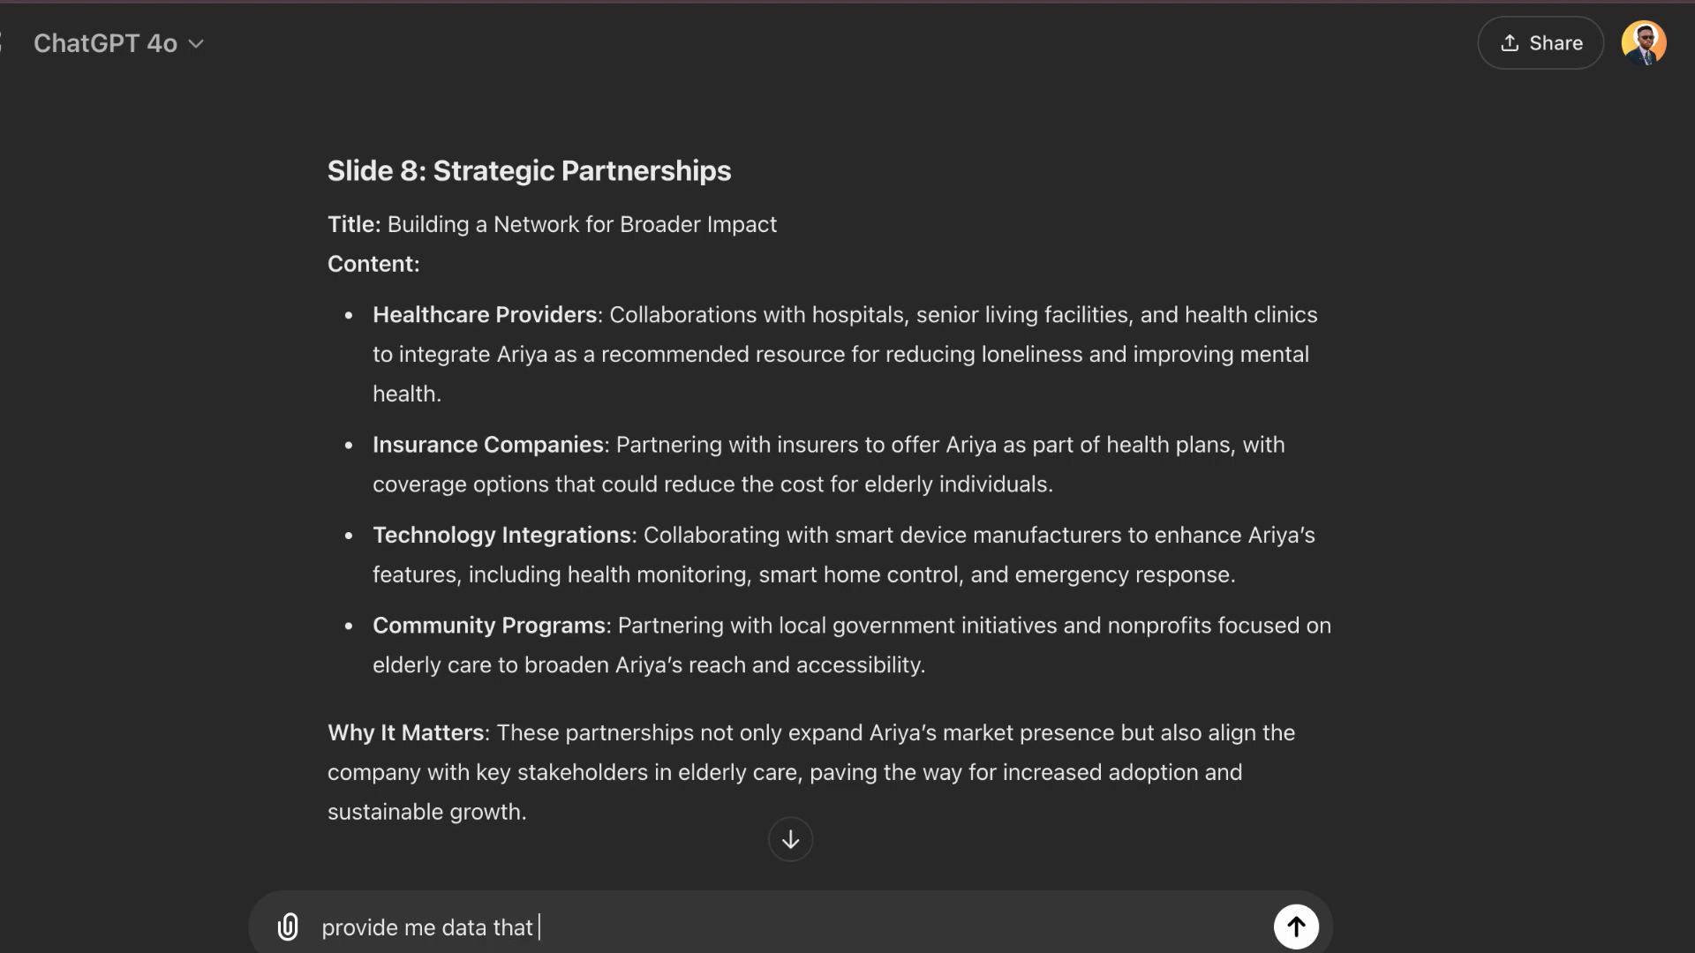
pyautogui.write('i can use to')
pyautogui.write(' support my ')
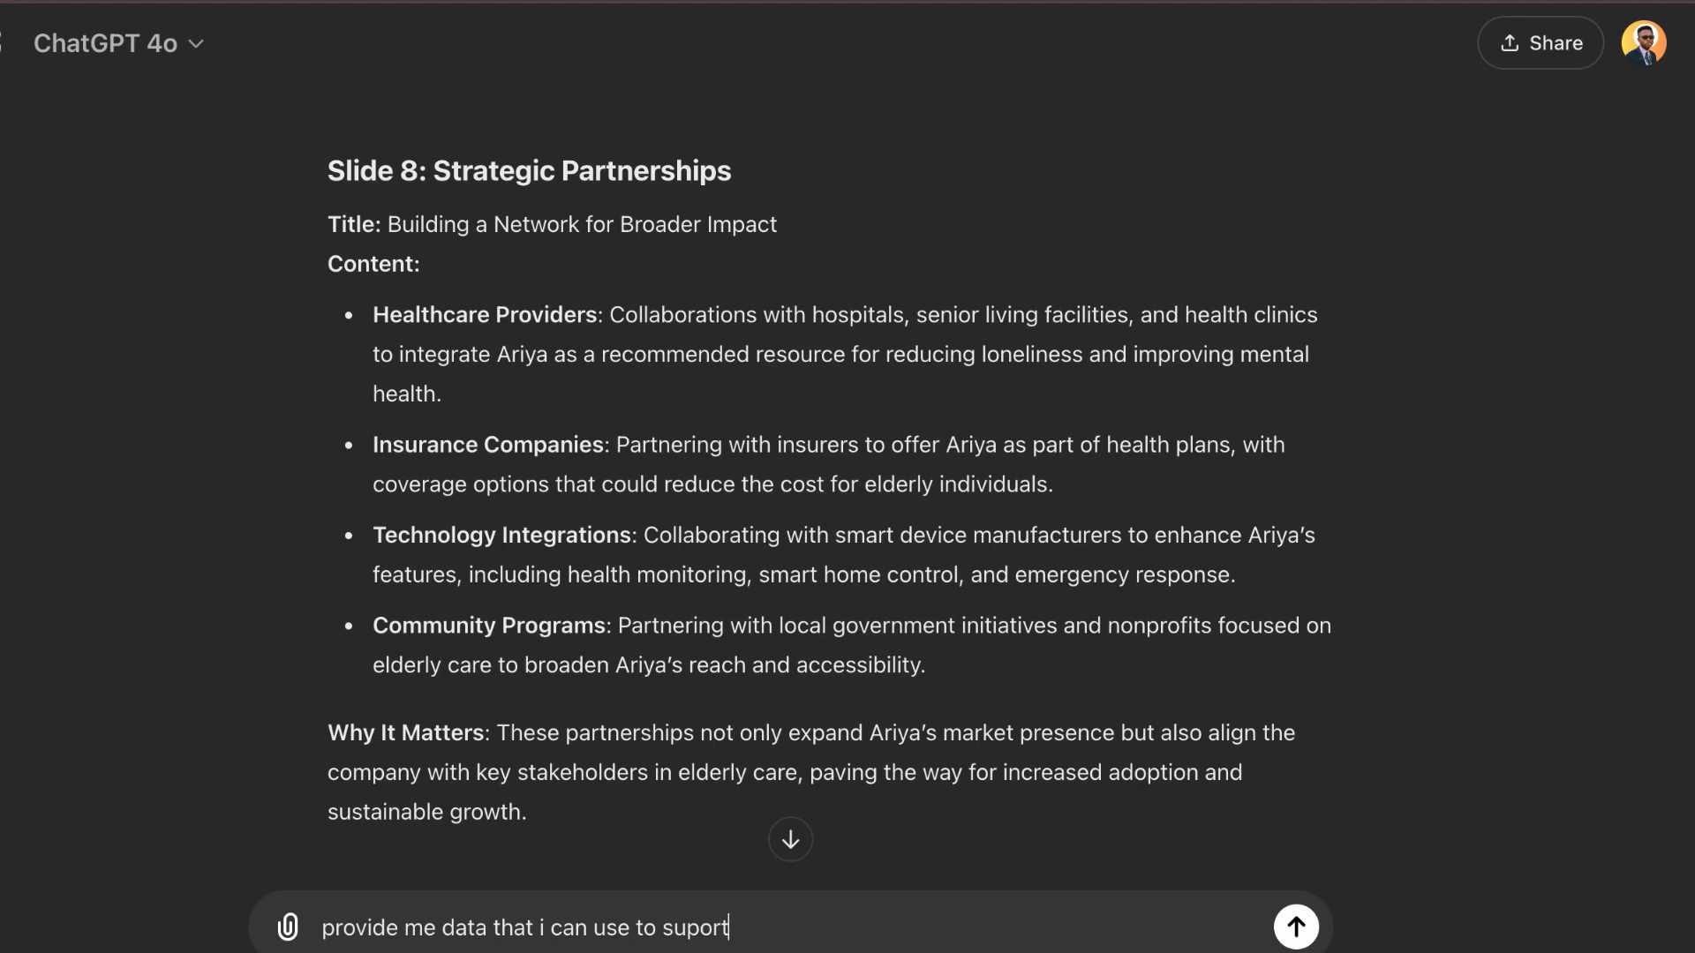
pyautogui.write('pitch')
pyautogui.press('Return')
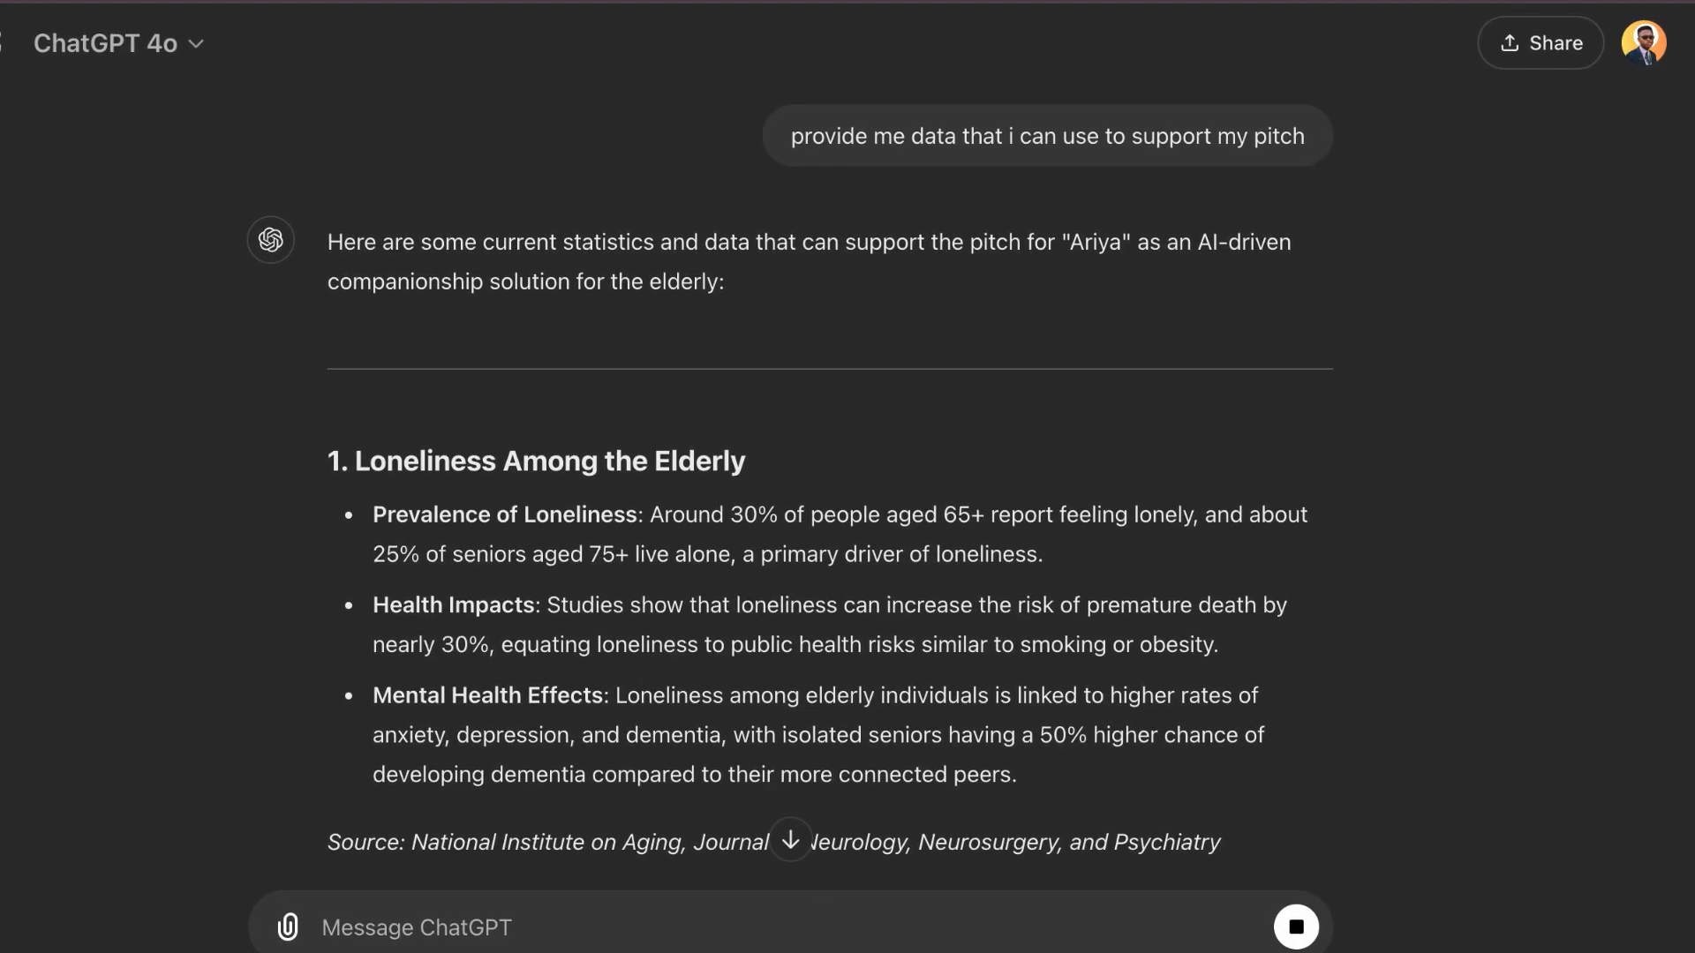
# Step: Generate an AI card in Gamma before "Projected Growth and ROI" with "create a bar chart of this:" plus ChatGPT's copied "Loneliness Among the Elderly" data
pyautogui.moveTo(1048, 786); pyautogui.dragTo(343, 463)
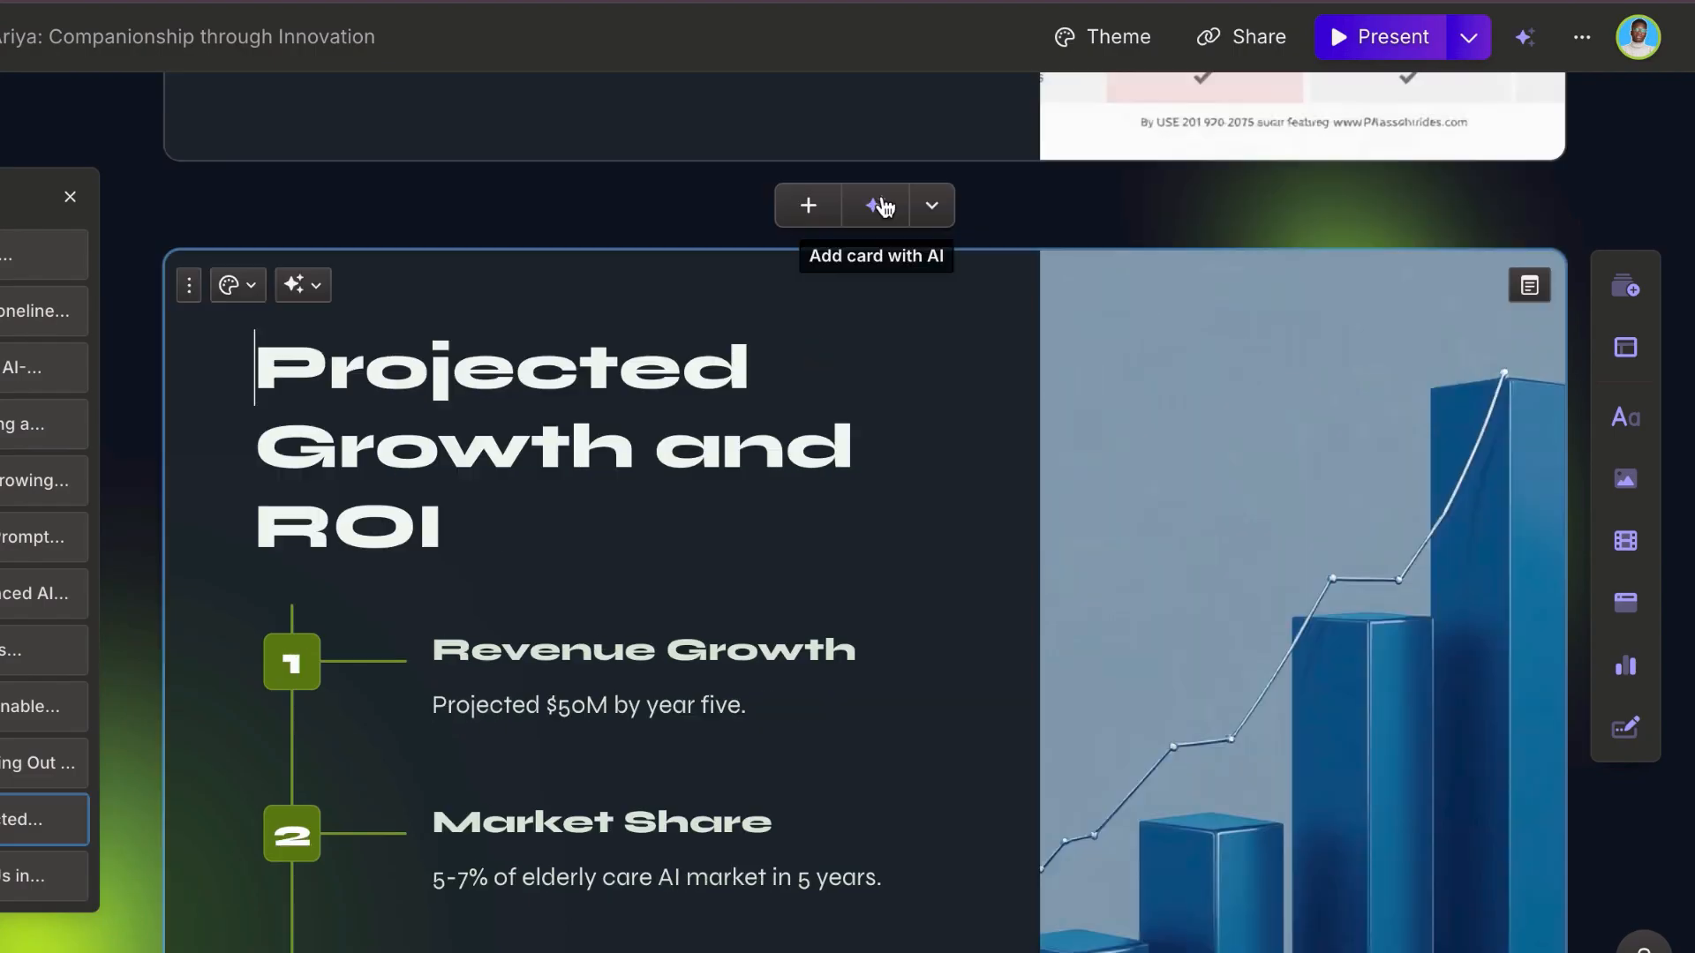
pyautogui.click(878, 209)
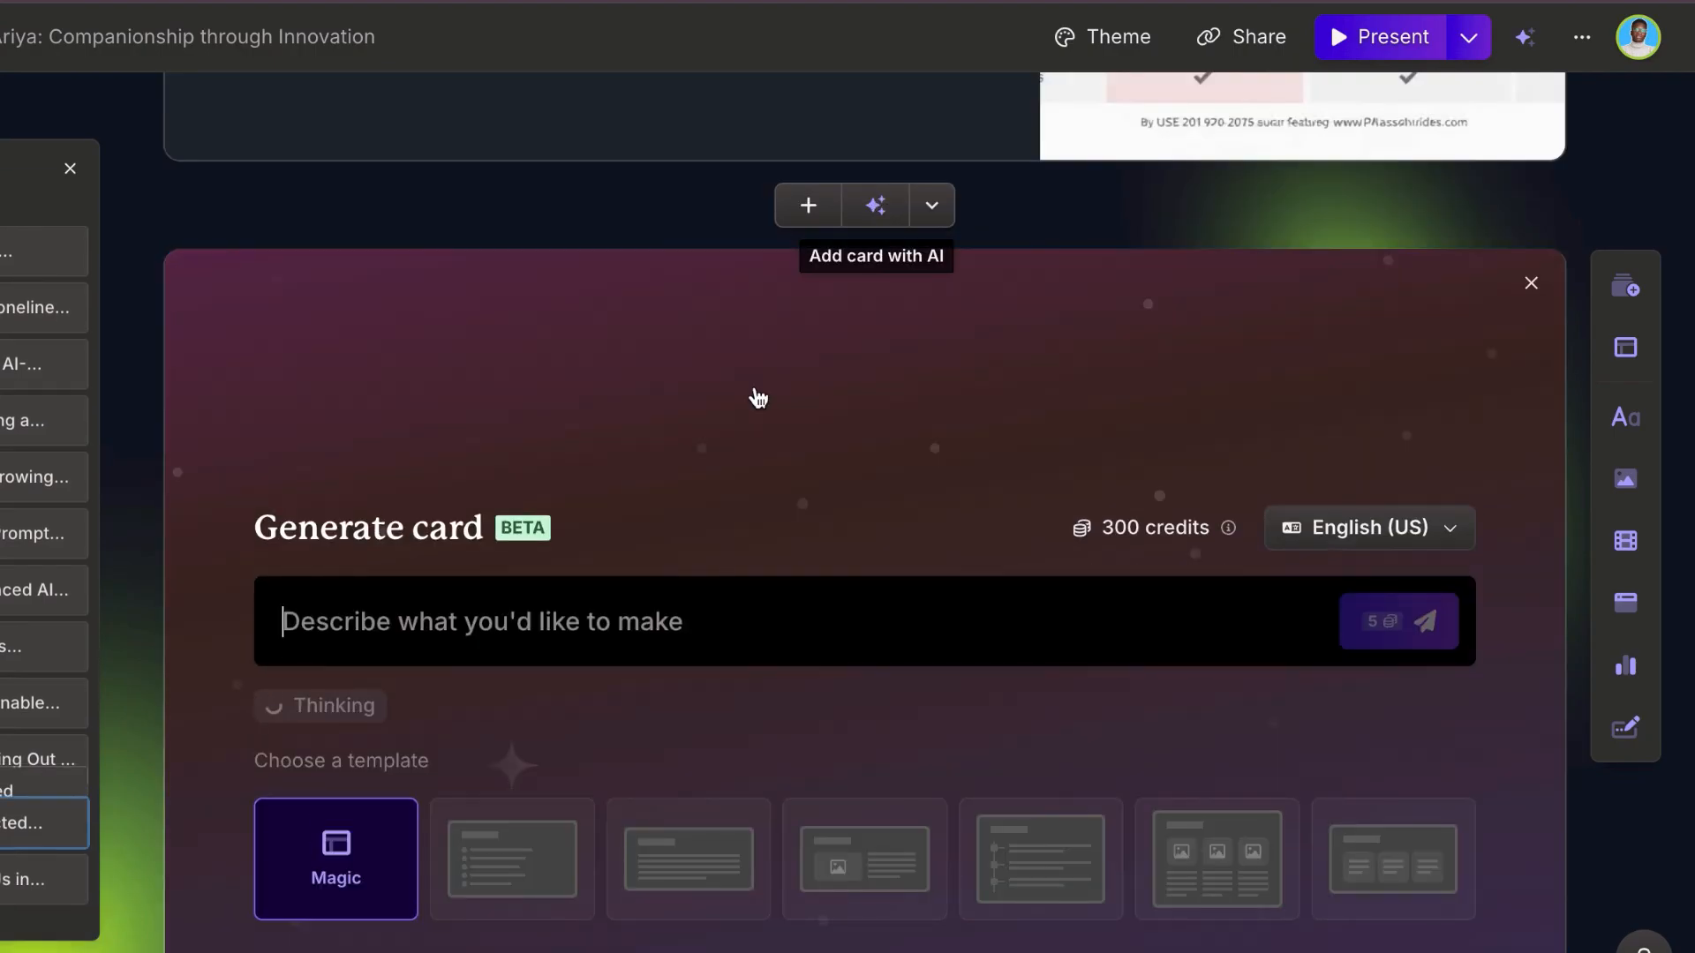
pyautogui.click(643, 592)
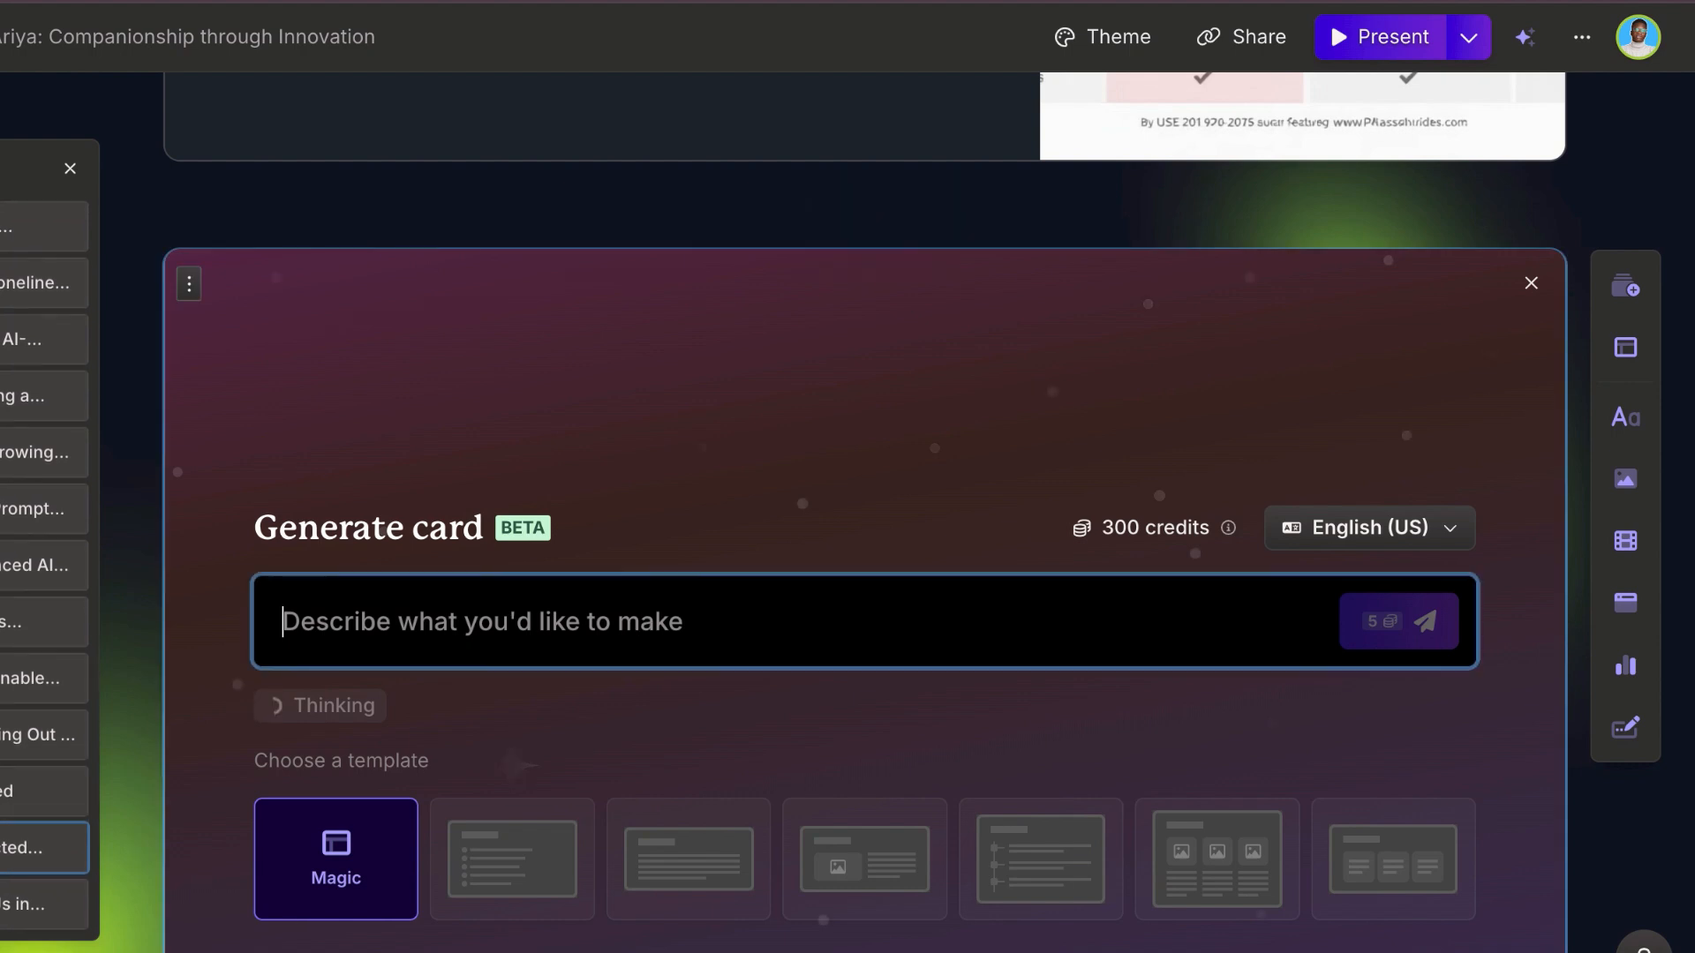
pyautogui.write('create a bar chart')
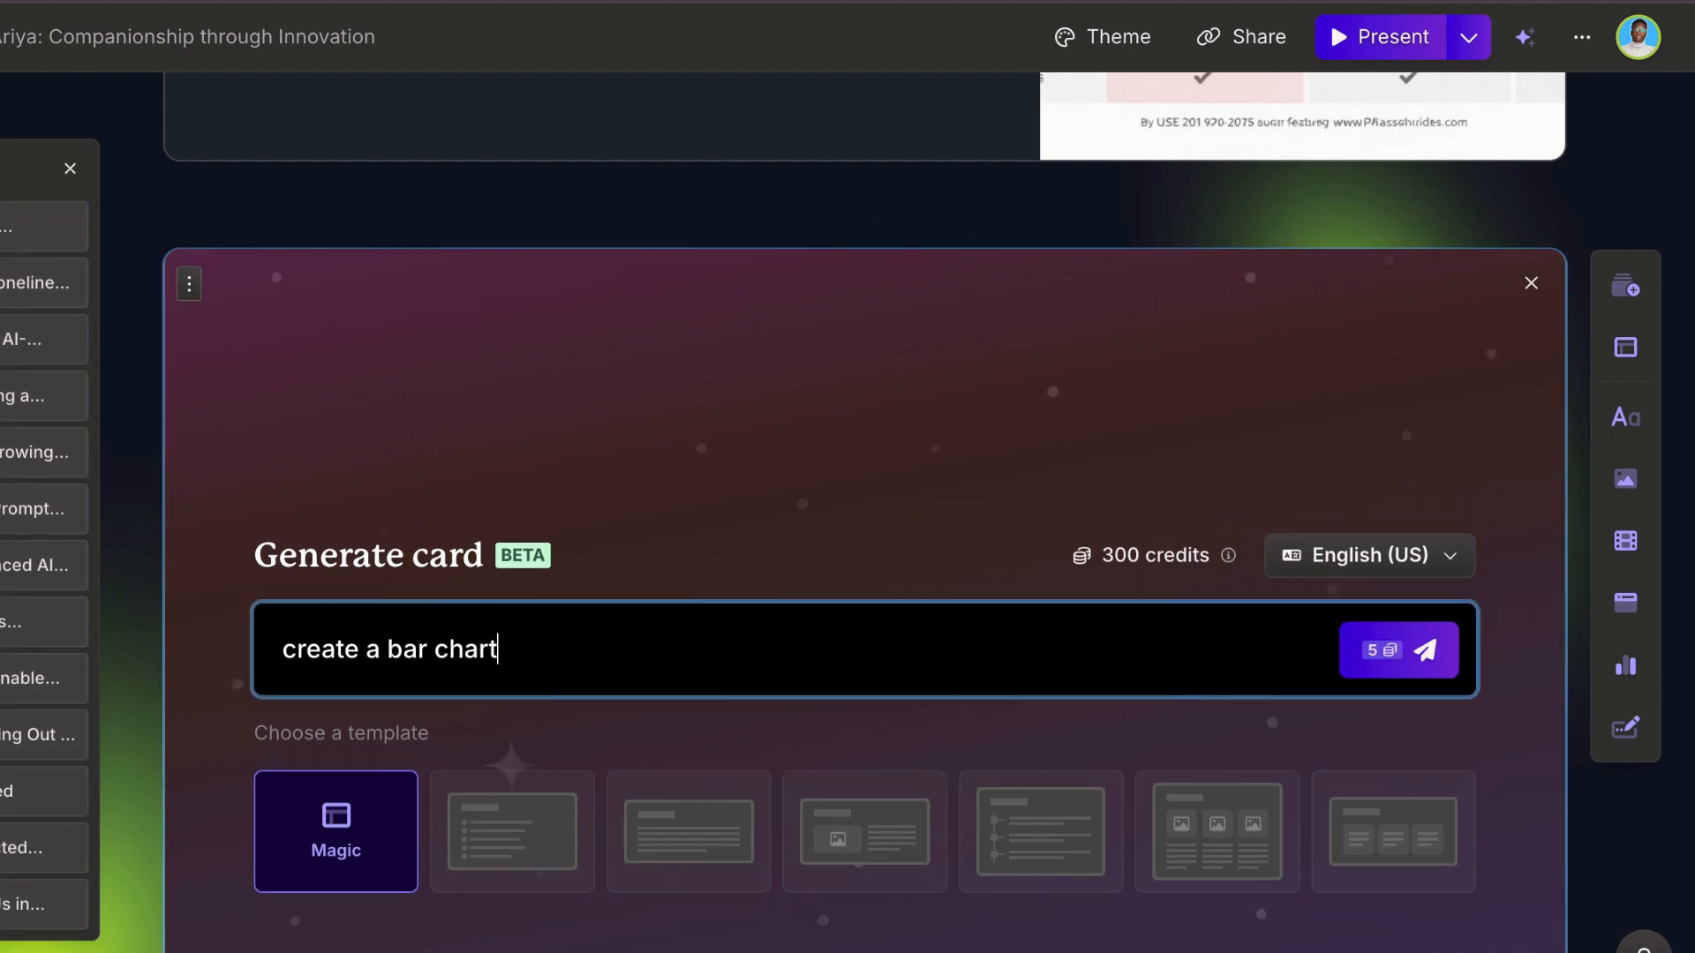
pyautogui.write(' of this:')
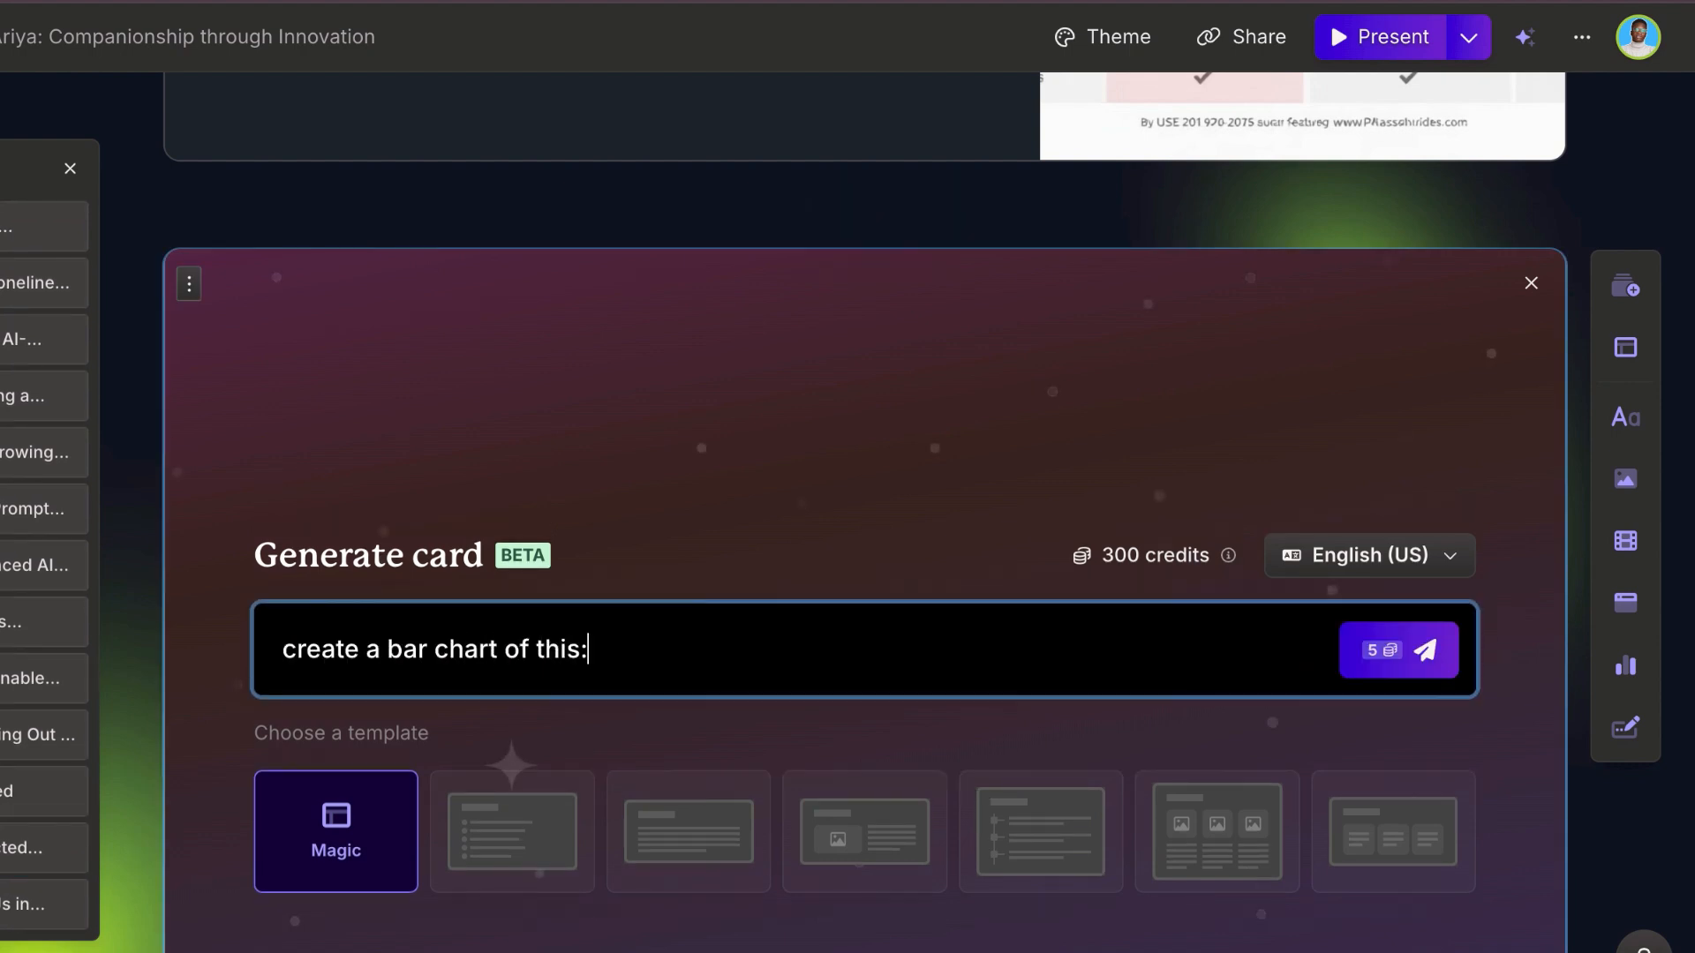
pyautogui.write('Loneliness Among the Elderly Prevalence of Loneliness: Around 30% of people aged 65+ report feeling lonely, and about 25% of seniors aged 75+ live alone, a primary driver of loneliness. Health Impacts: Studies show that loneliness can increase the risk of premature death by nearly 30%, equating loneliness to public health risks similar to smoking or obesity. Mental Health Effects: Loneliness among elderly individuals is linked to higher rates of anxiety, depression, and dementia, with isolated seniors having a 50% higher chance of developing dementia compared to their more connected peers.')
pyautogui.press('Return')
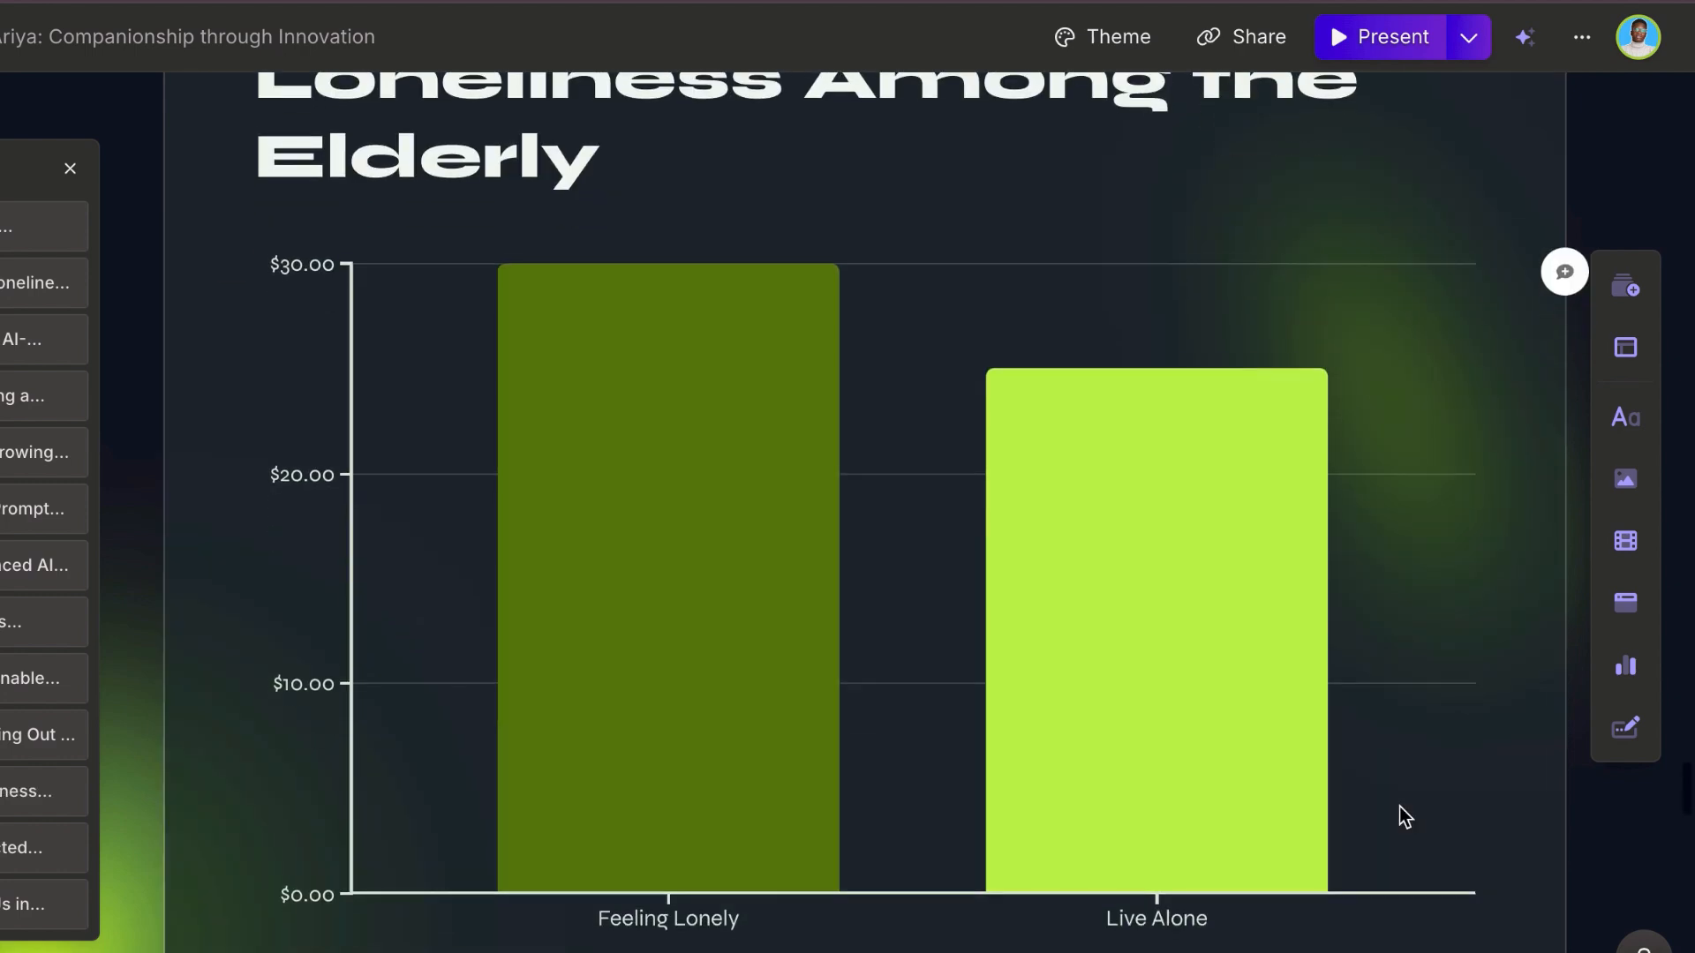
pyautogui.scroll(-1, 1400, 806)
pyautogui.scroll(1, 1400, 807)
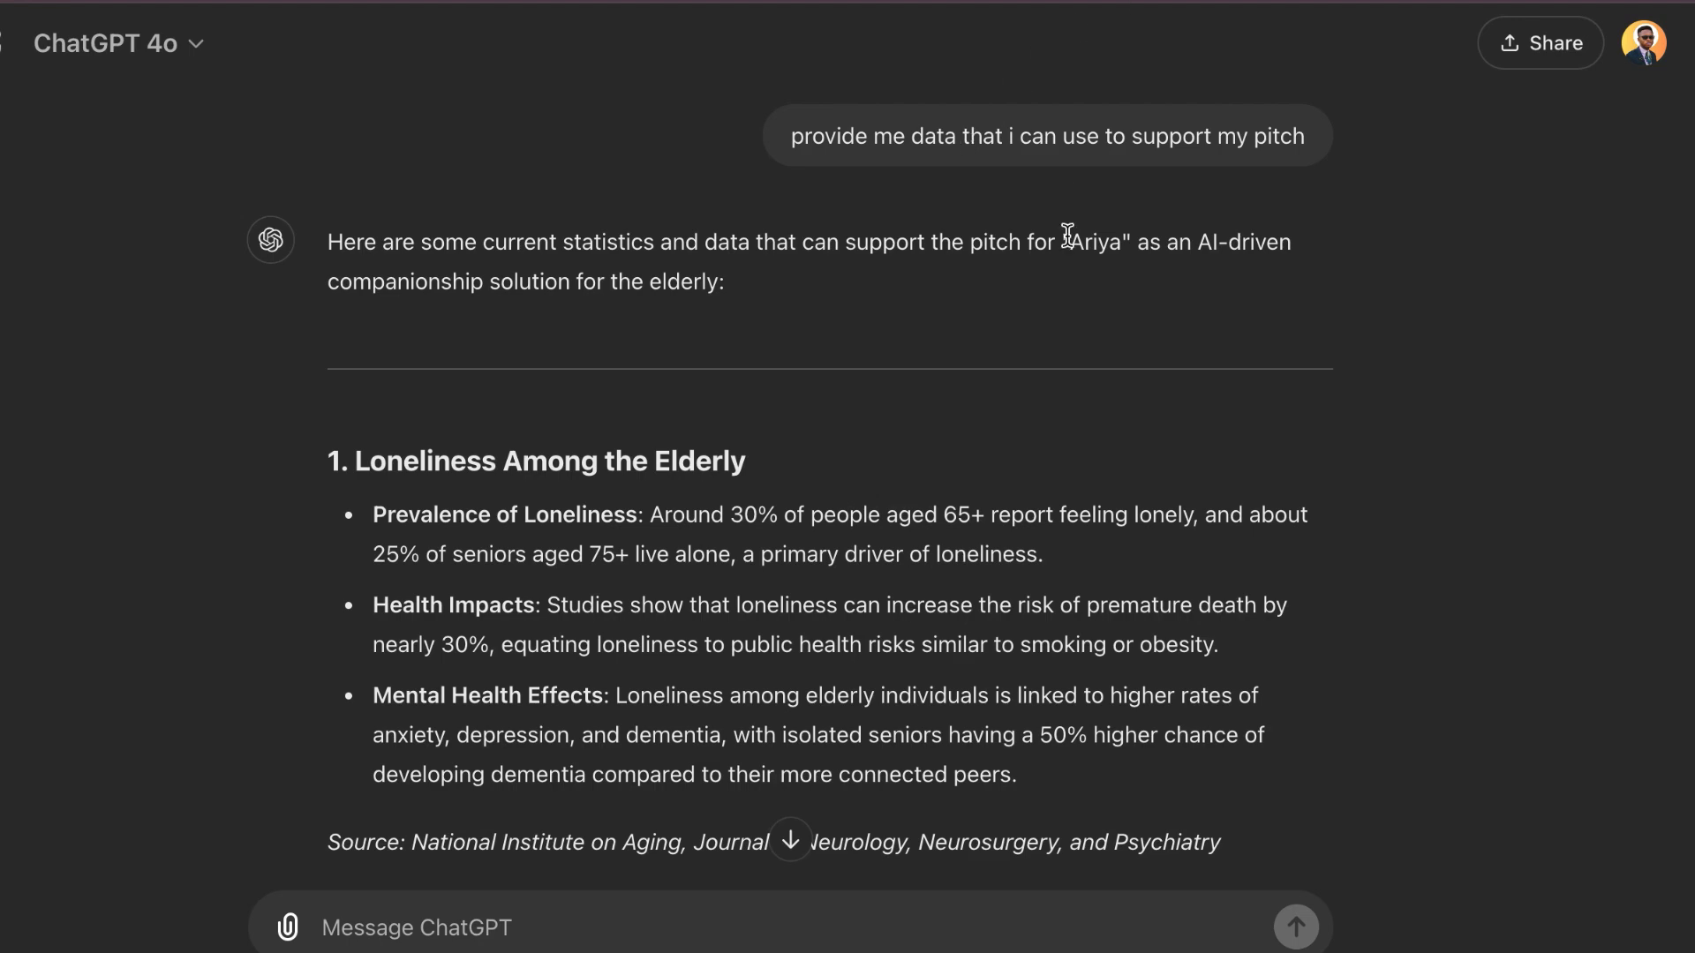
pyautogui.scroll(-1, 1070, 237)
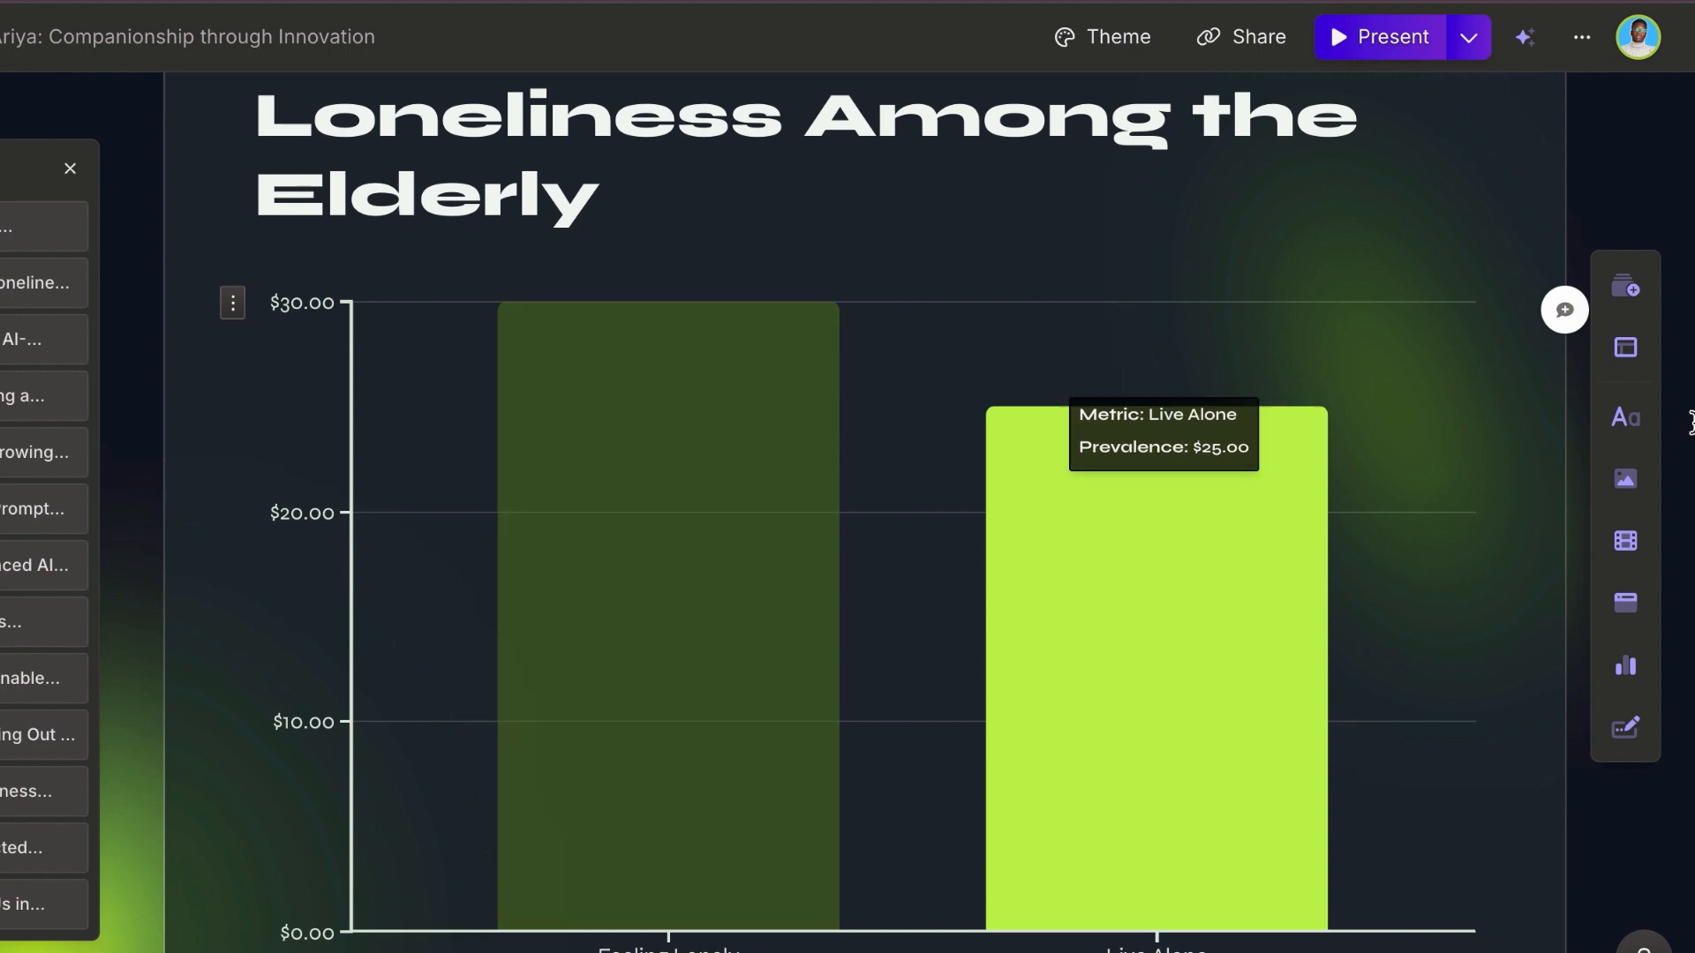
# Step: Review the deck through its closing card, return to the title card and start presenting
pyautogui.scroll(-6, 1344, 623)
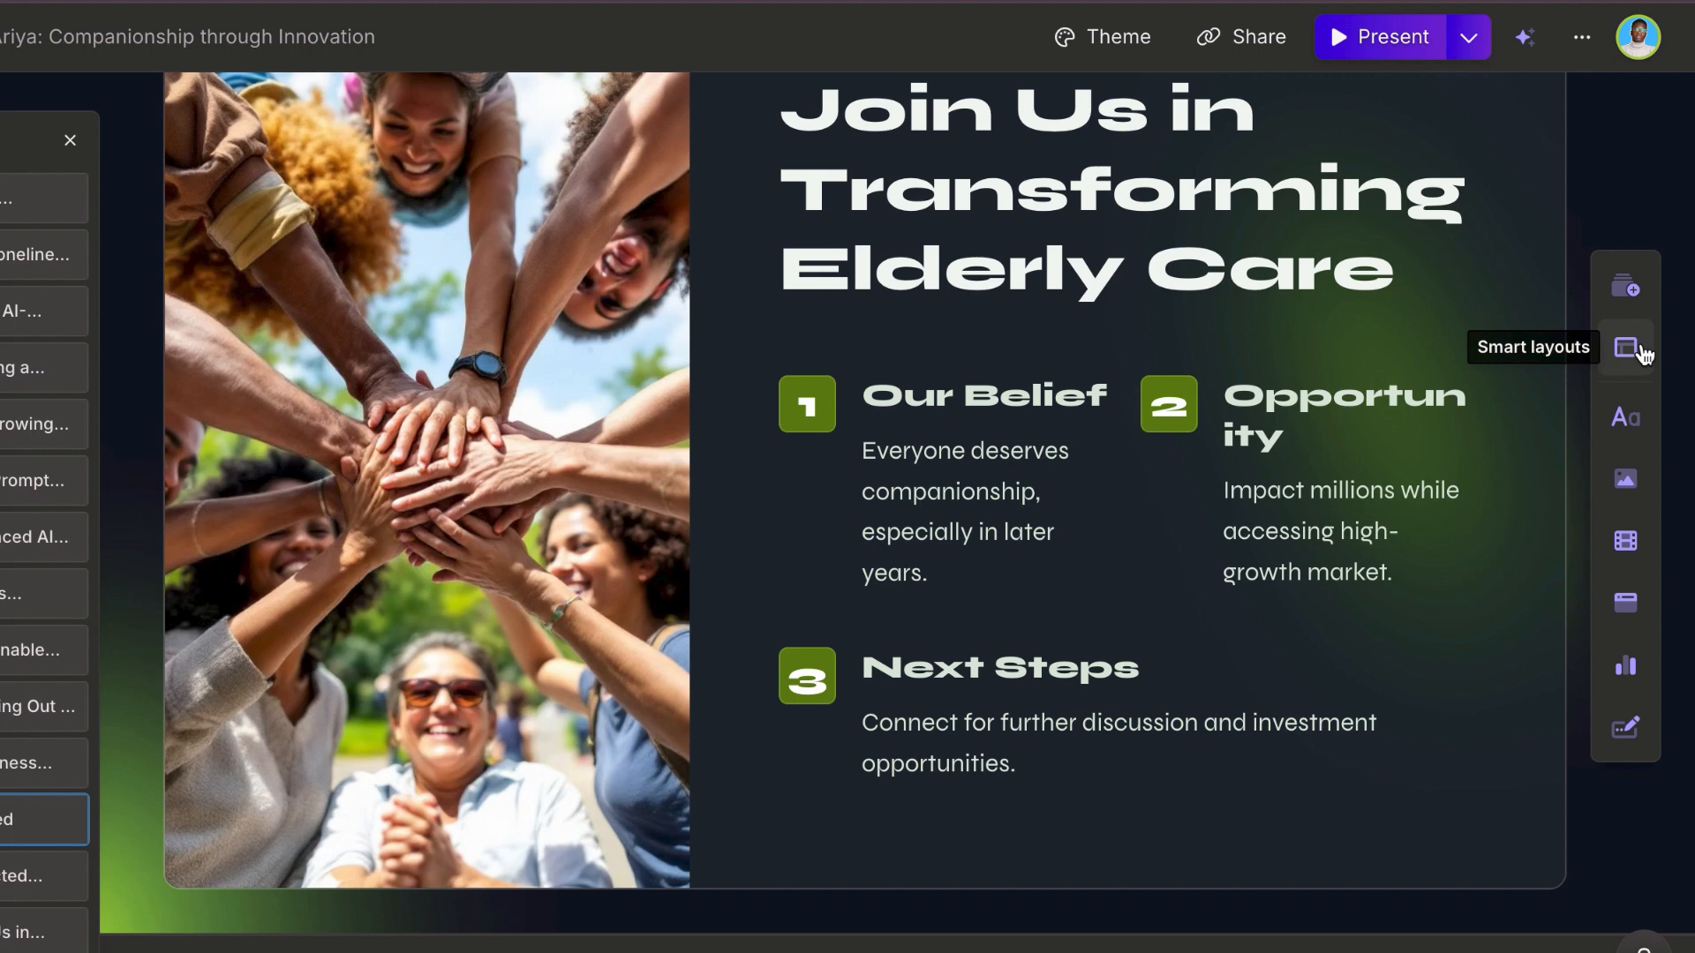
pyautogui.scroll(10, 1545, 369)
pyautogui.scroll(15, 1537, 371)
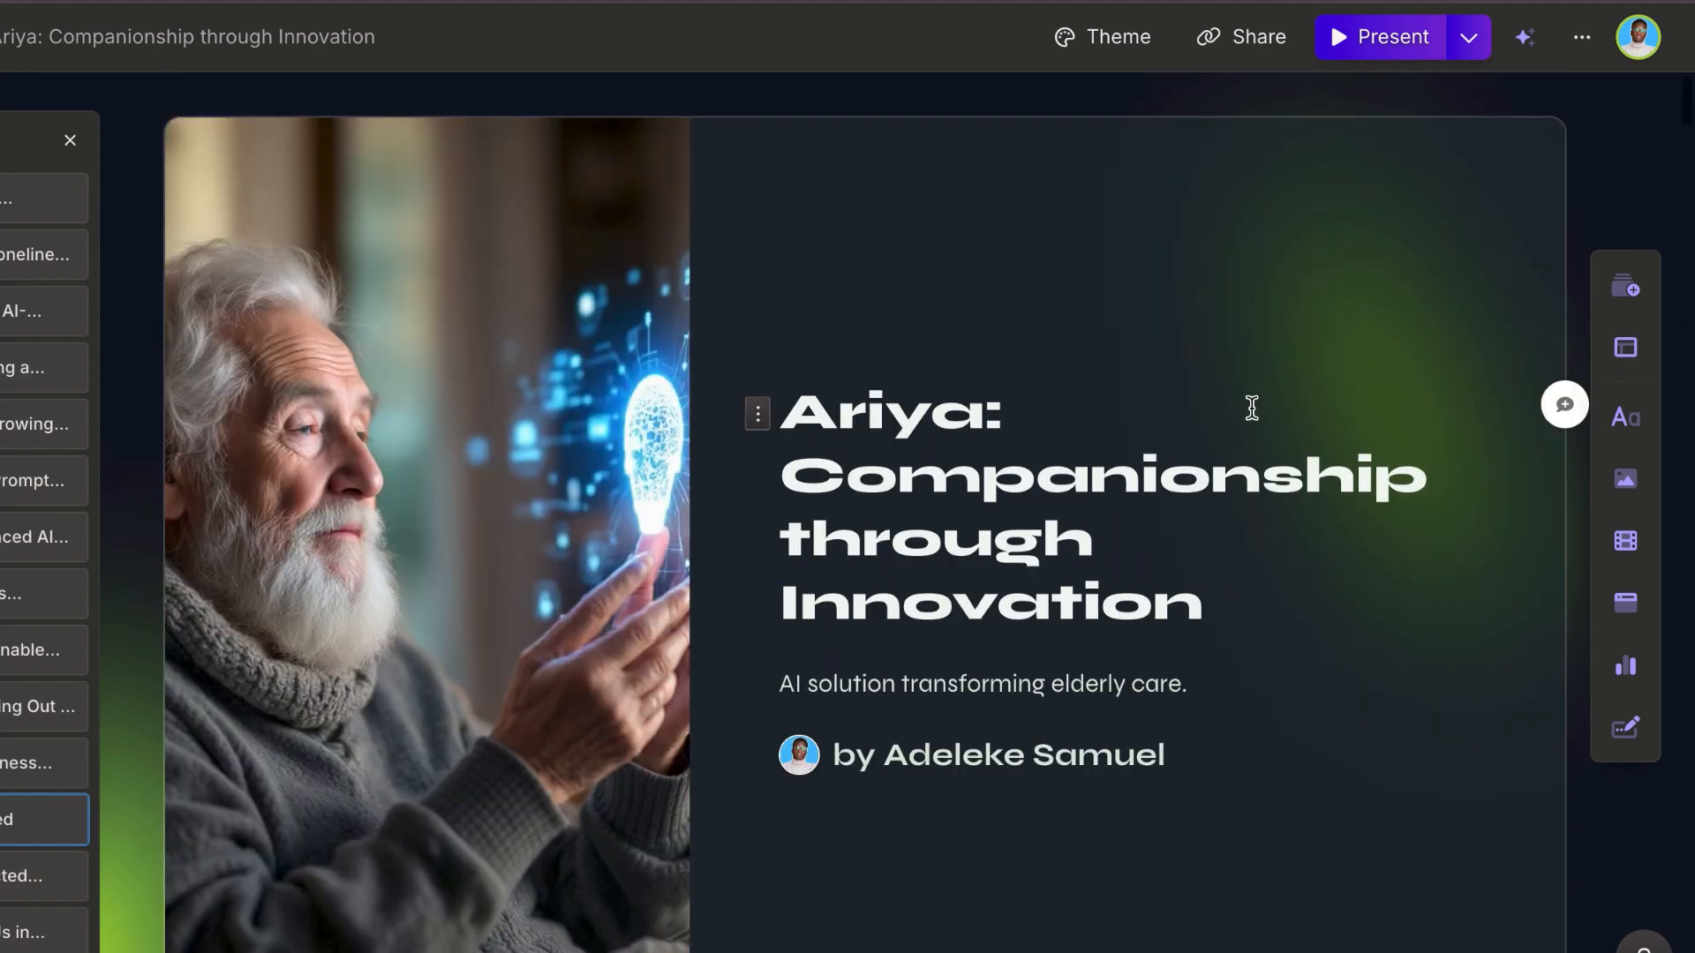
pyautogui.click(1322, 41)
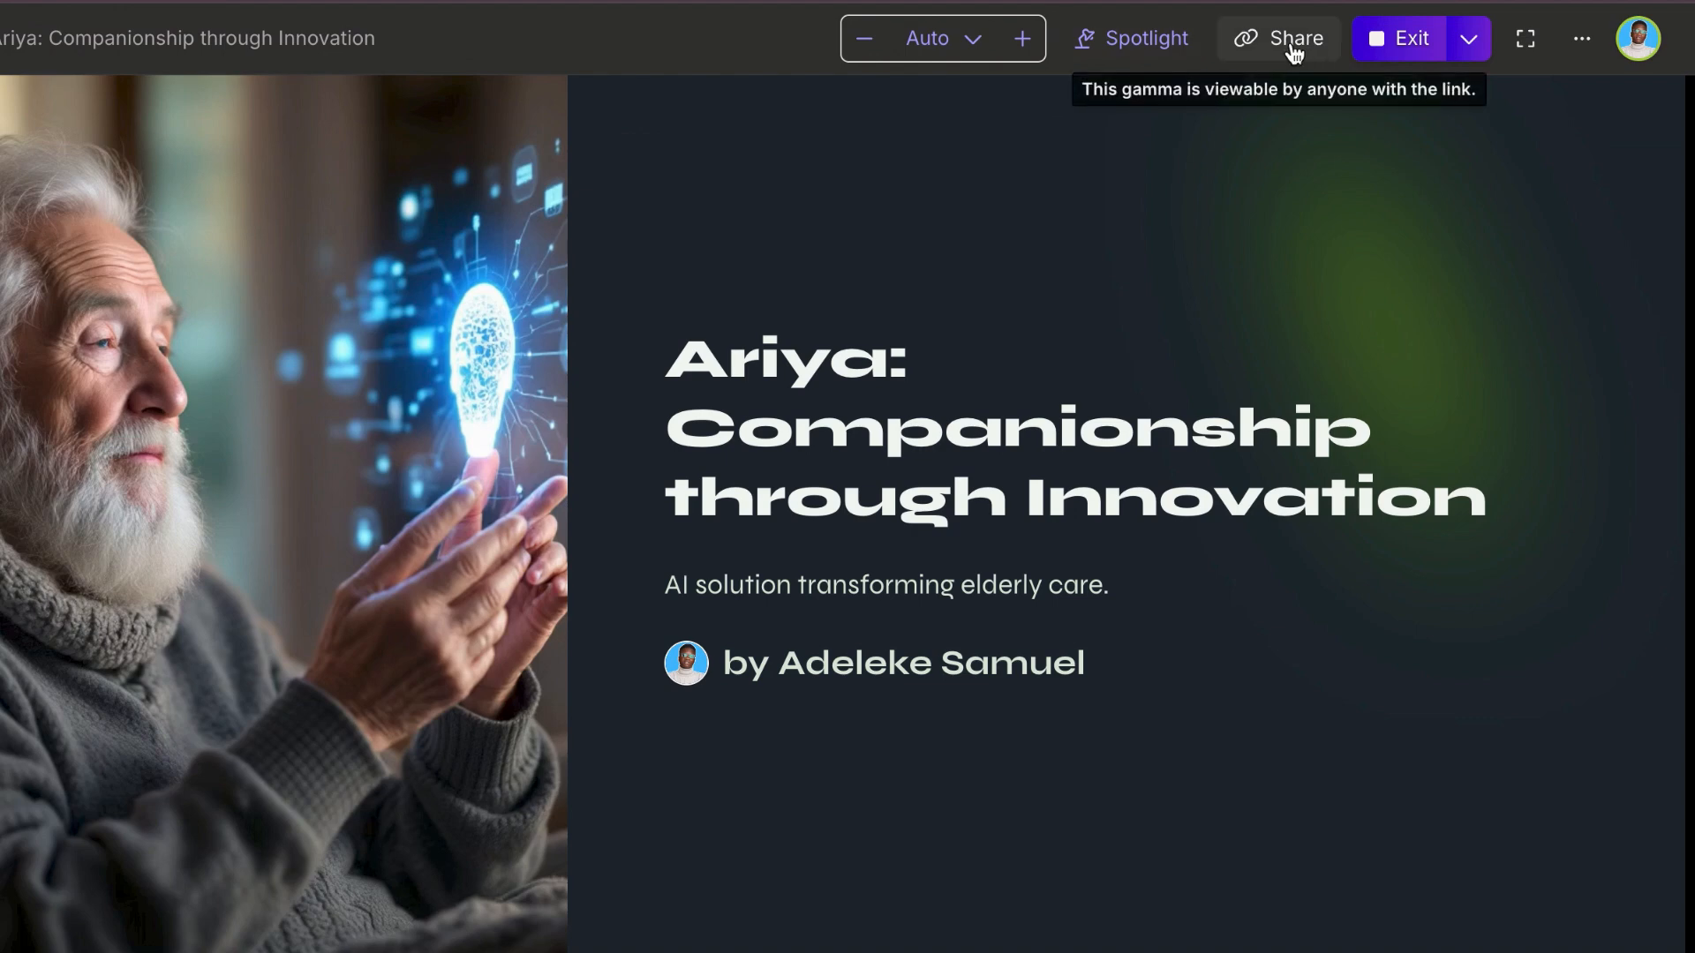
# Step: Examine the deck's PDF, PowerPoint and PNG export options in the sharing settings, and close them
pyautogui.click(1291, 42)
pyautogui.click(657, 266)
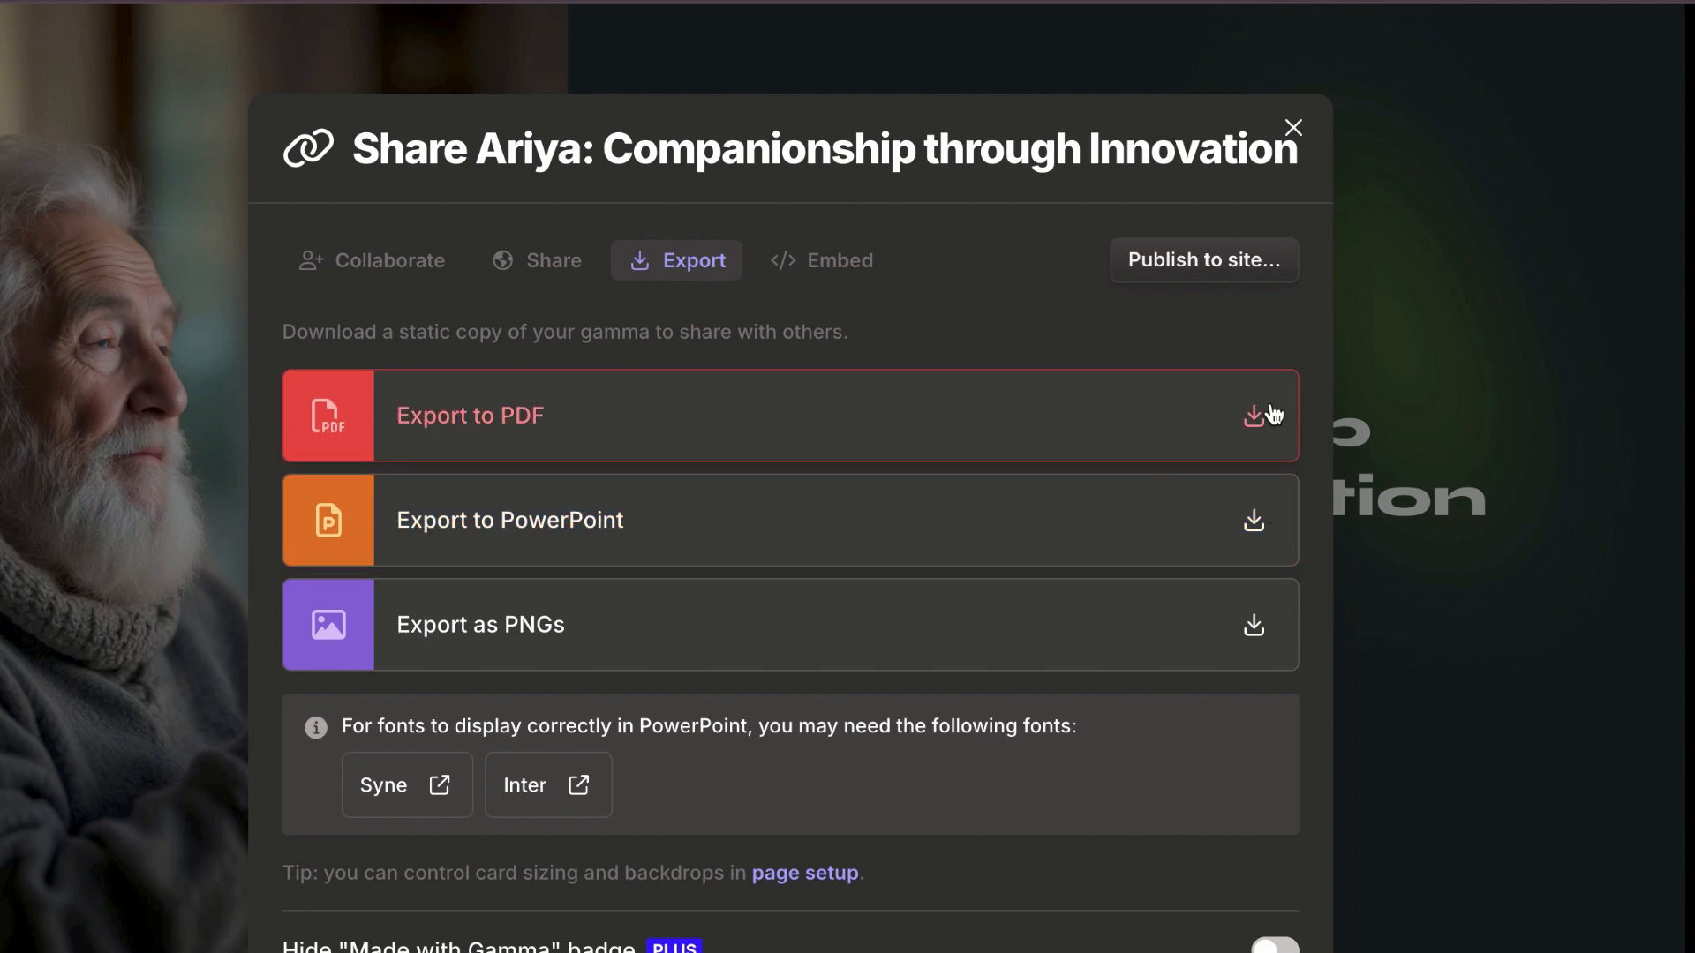
pyautogui.scroll(-3, 1274, 415)
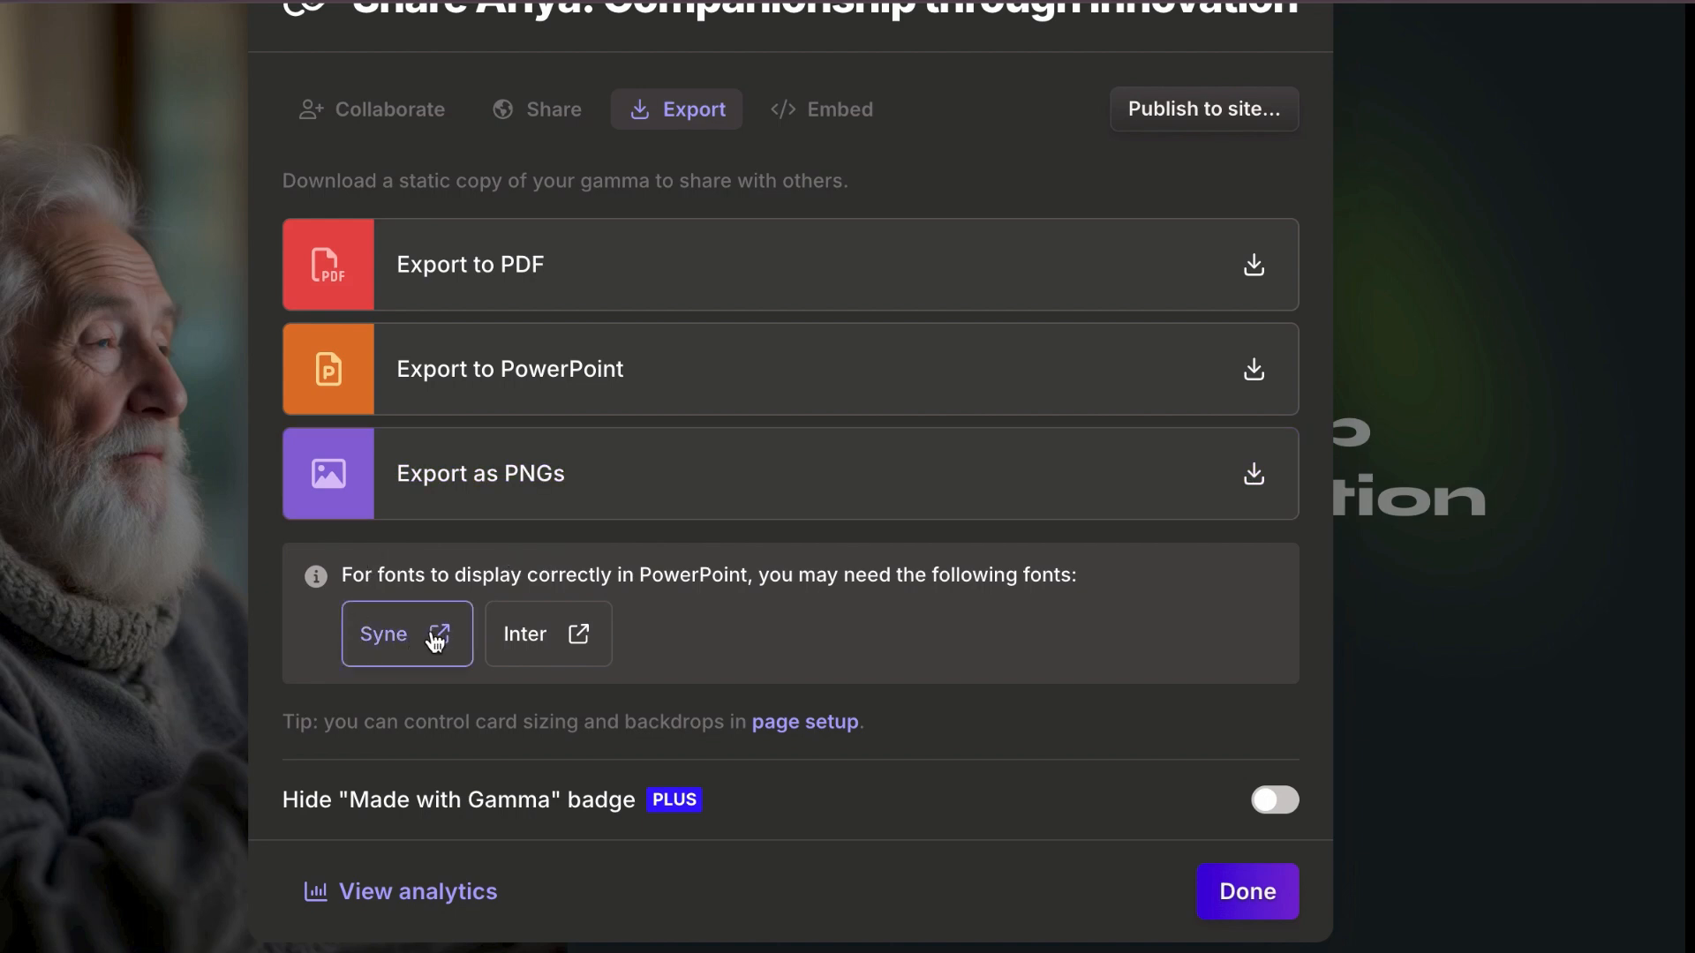
pyautogui.scroll(2, 582, 629)
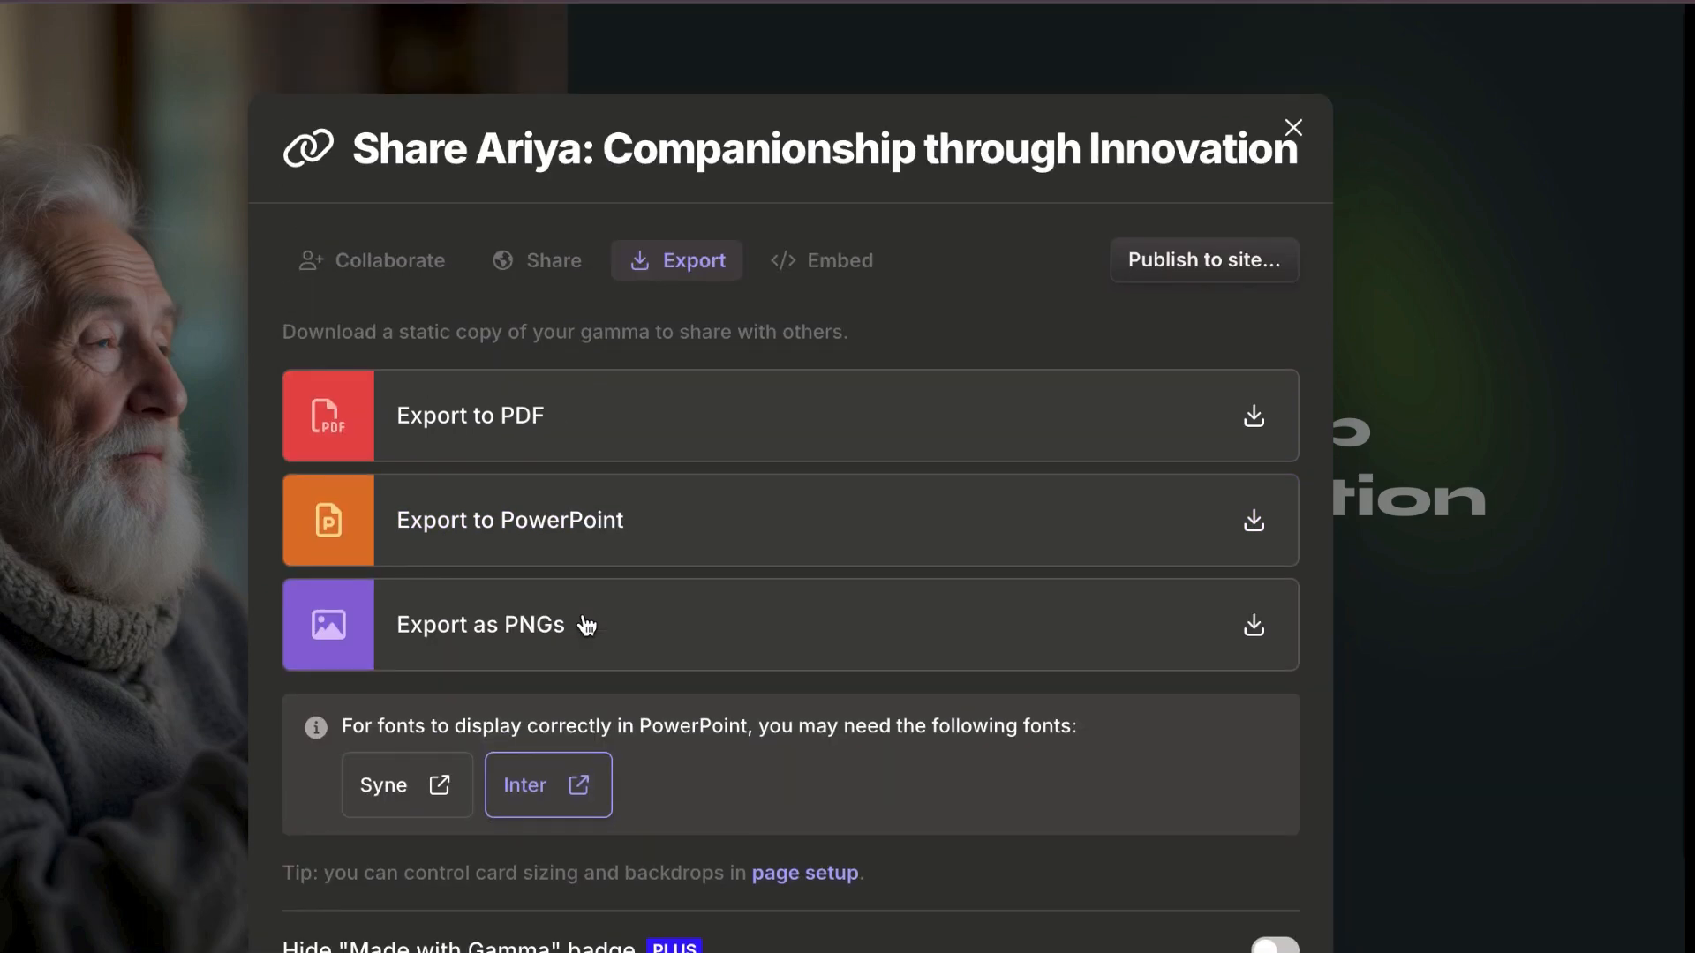
pyautogui.click(1293, 101)
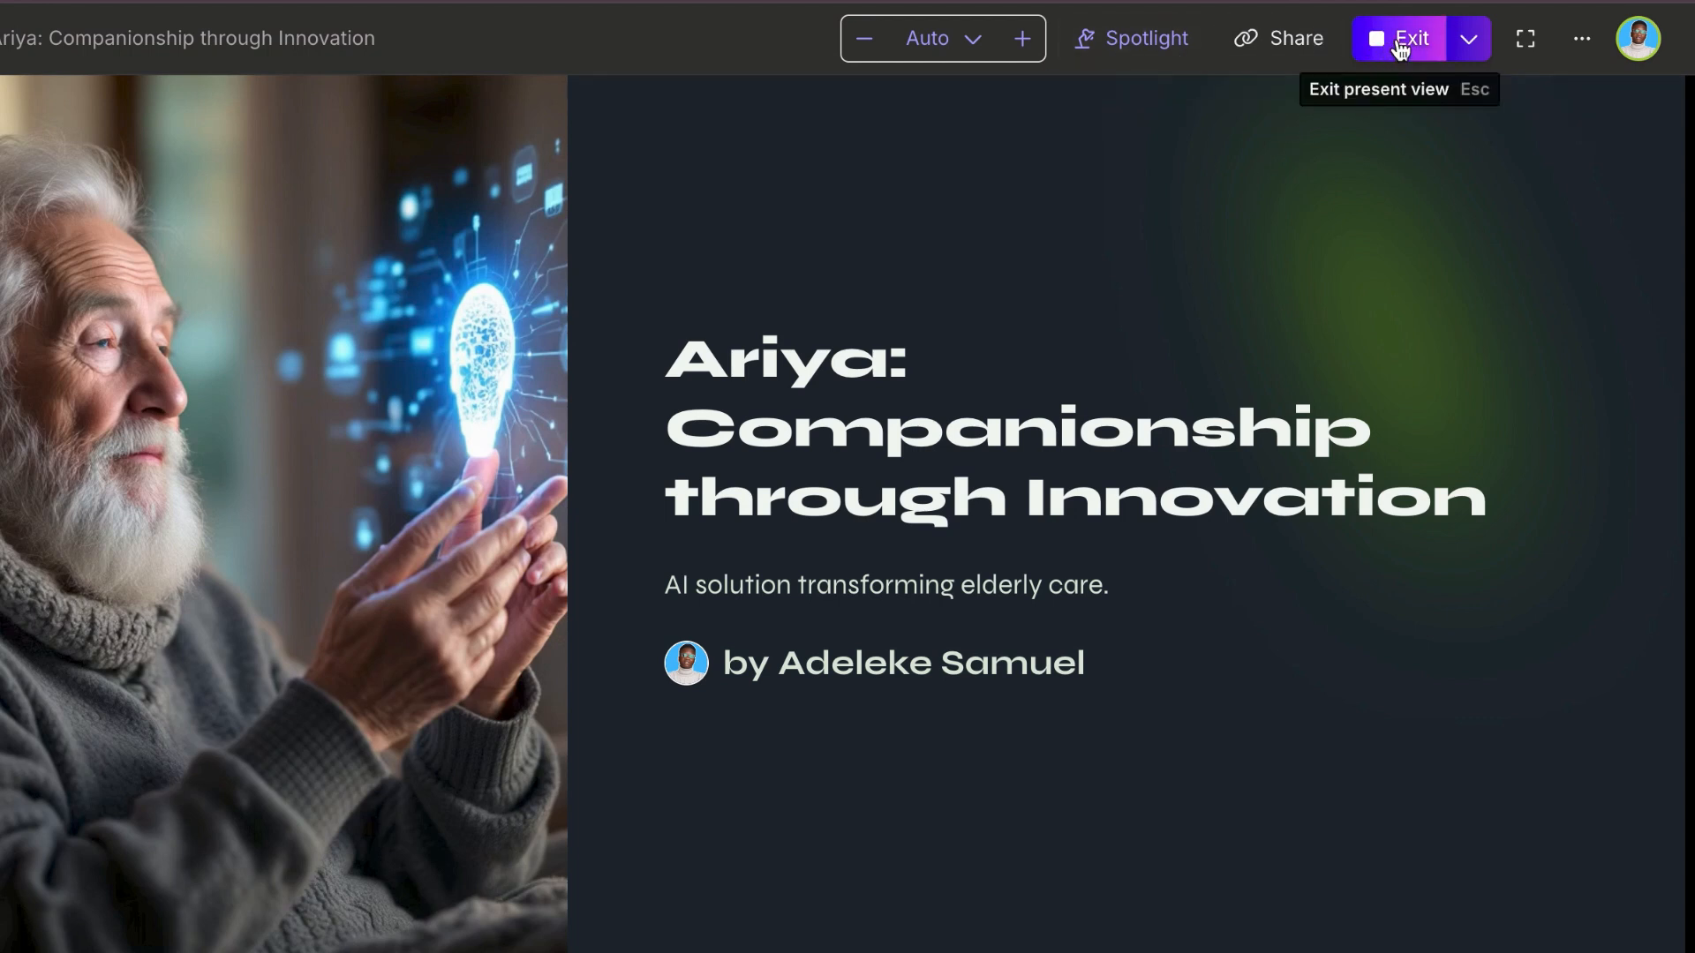
# Step: Present the deck full screen, spotlight the content blocks one by one through "The Loneliness Epidemic" card, and exit the presentation
pyautogui.click(1525, 39)
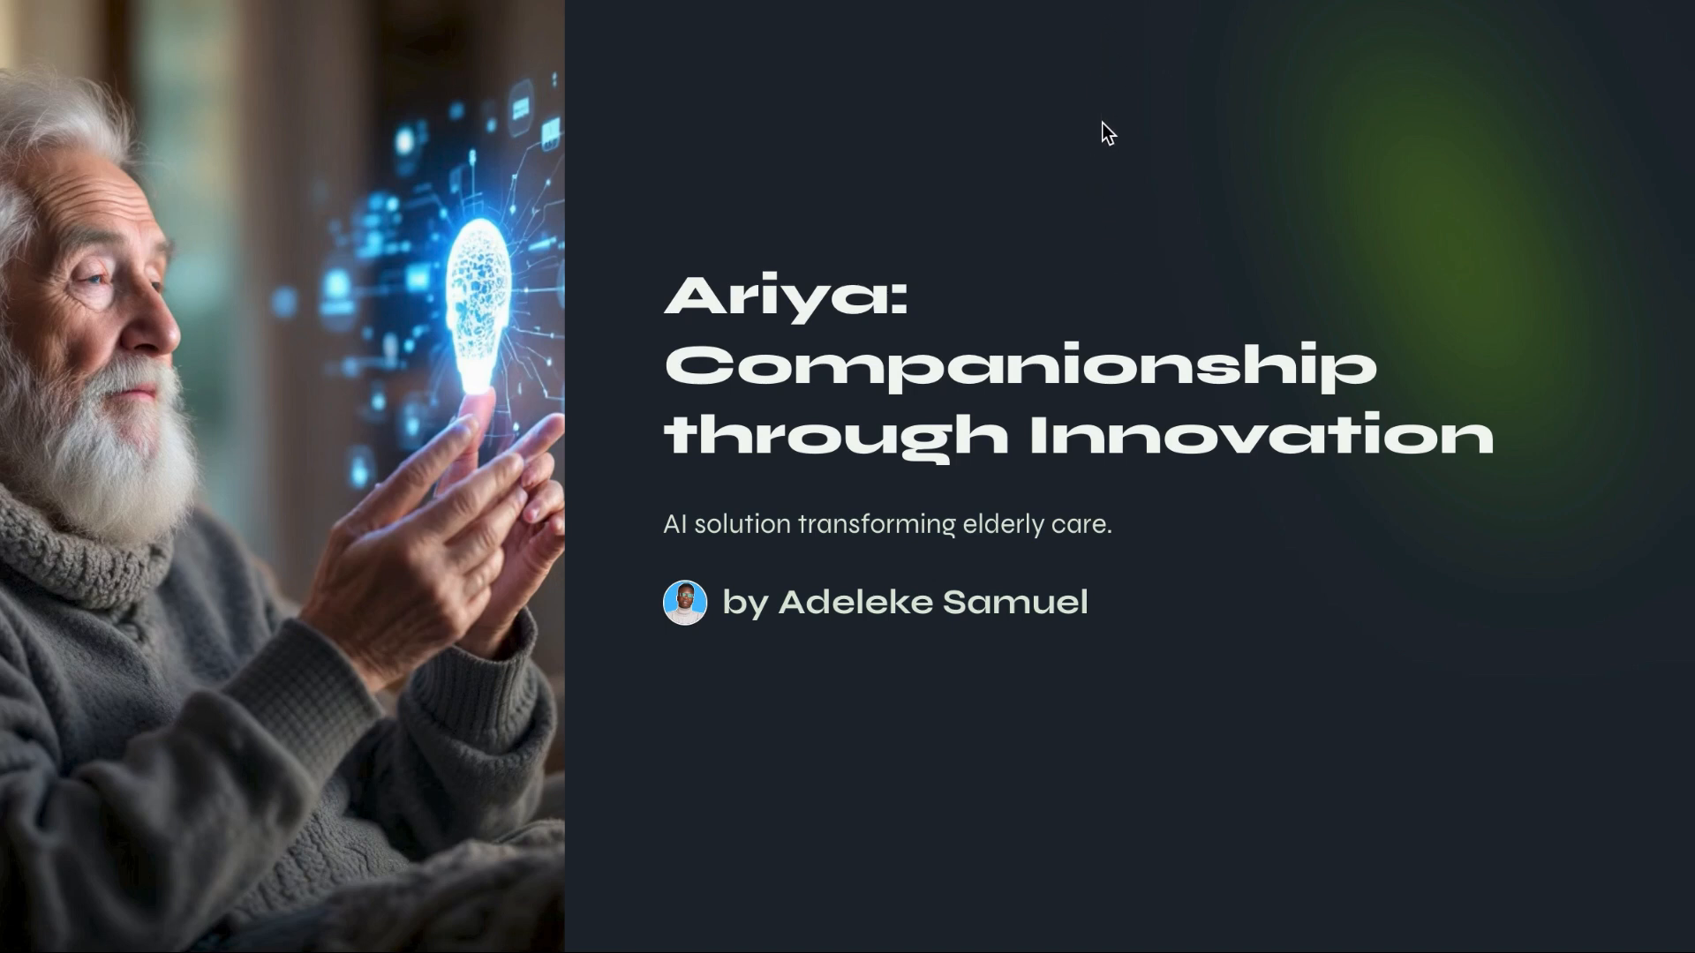
pyautogui.press('Down')
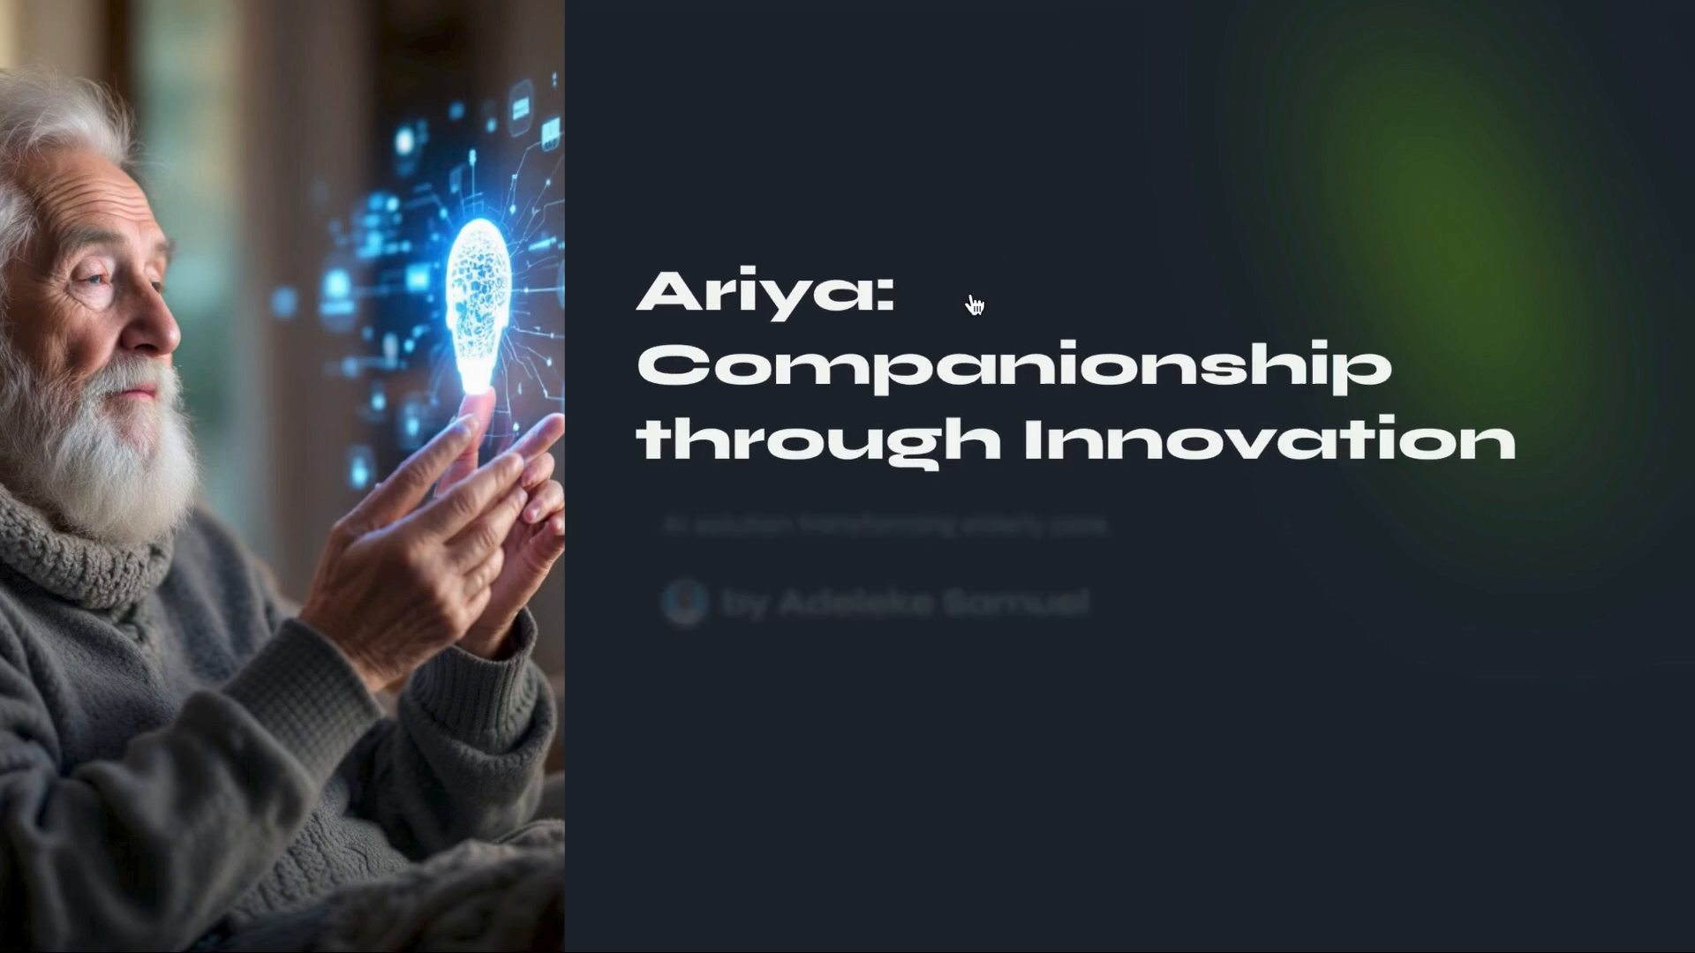
pyautogui.press('Down')
pyautogui.press('Down')
pyautogui.press('Down')
pyautogui.press('Down')
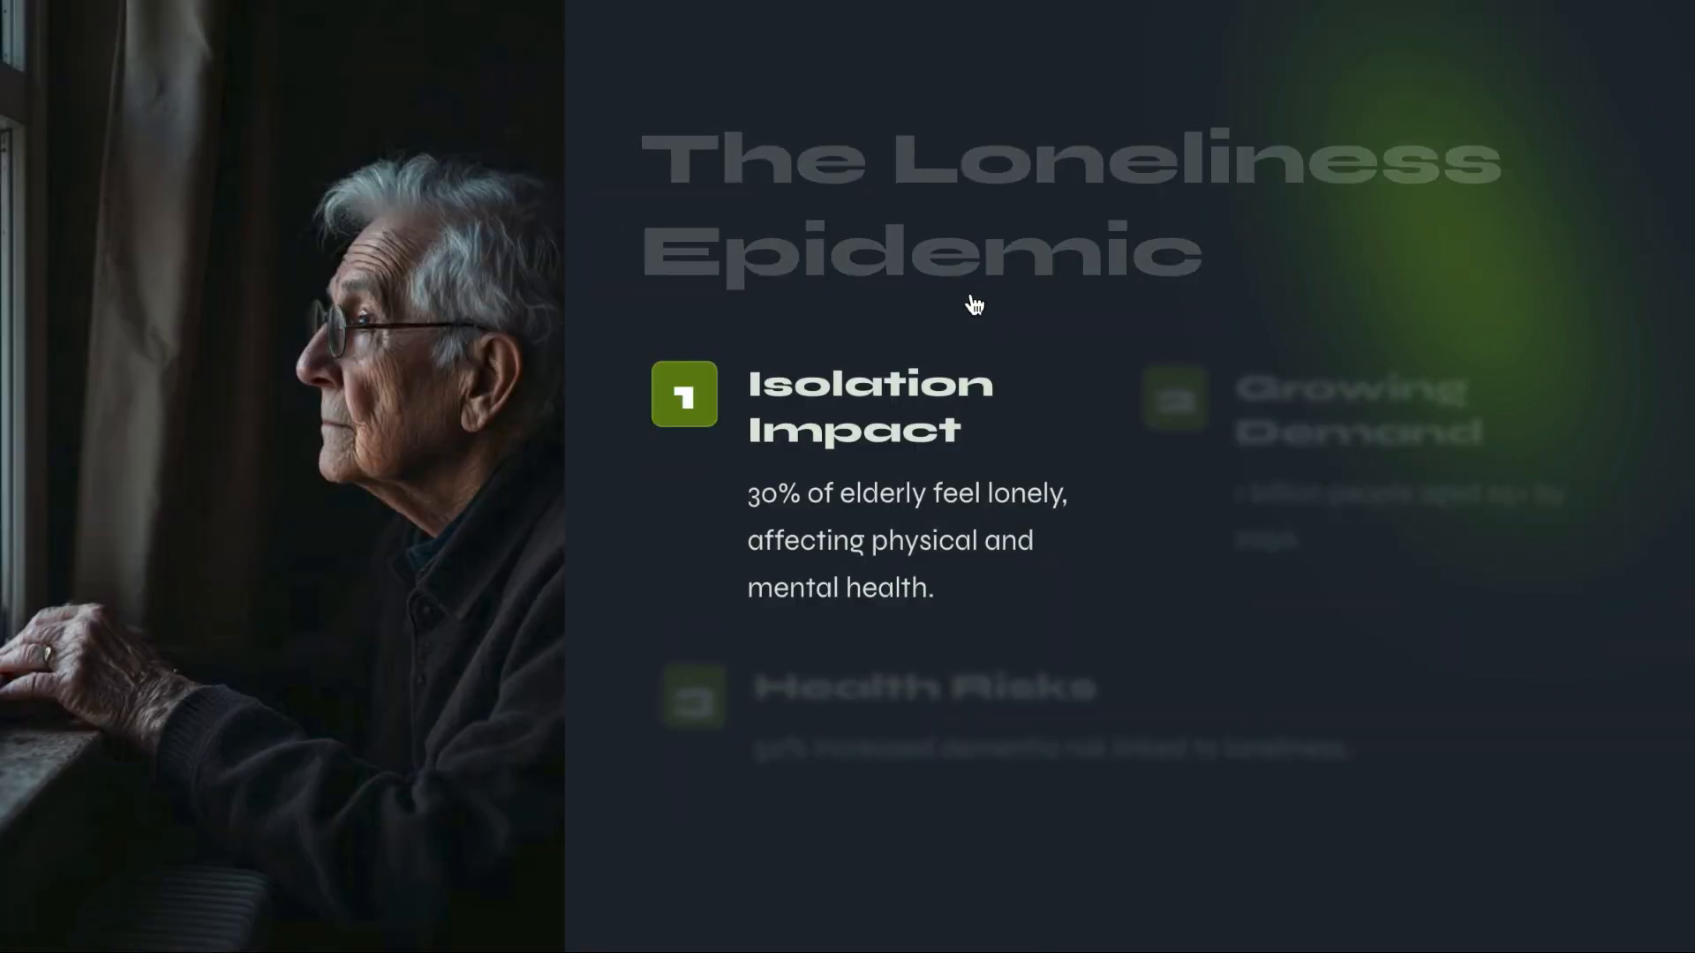
pyautogui.press('Down')
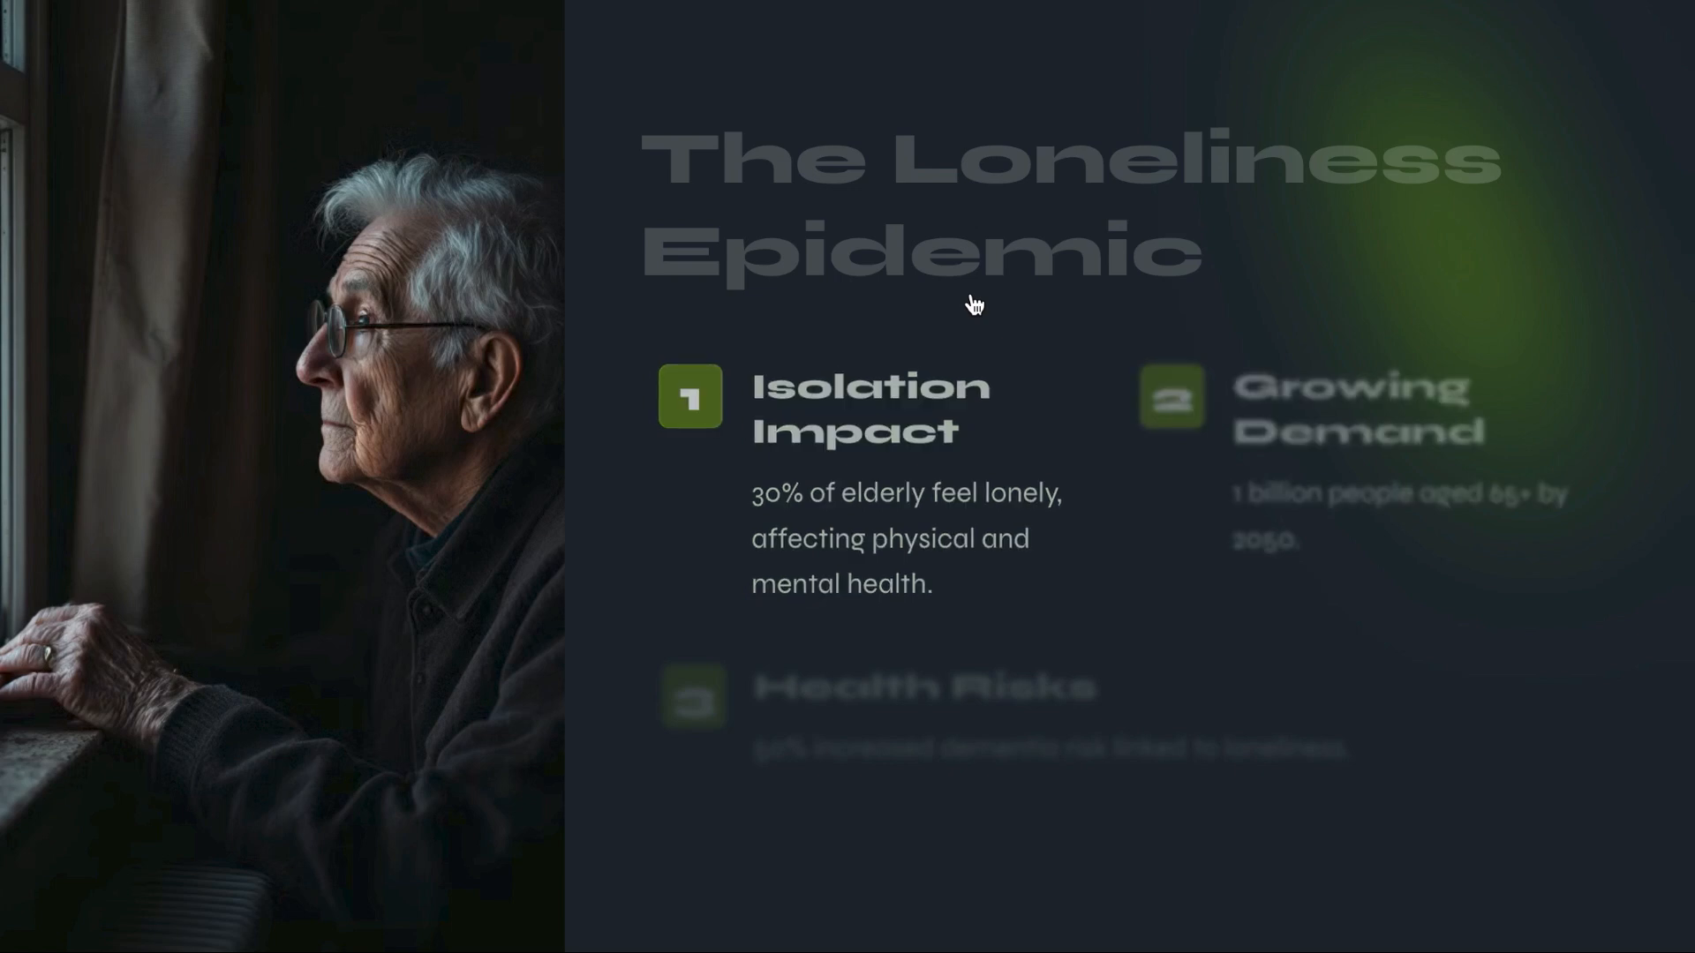
pyautogui.press('Down')
pyautogui.press('Escape')
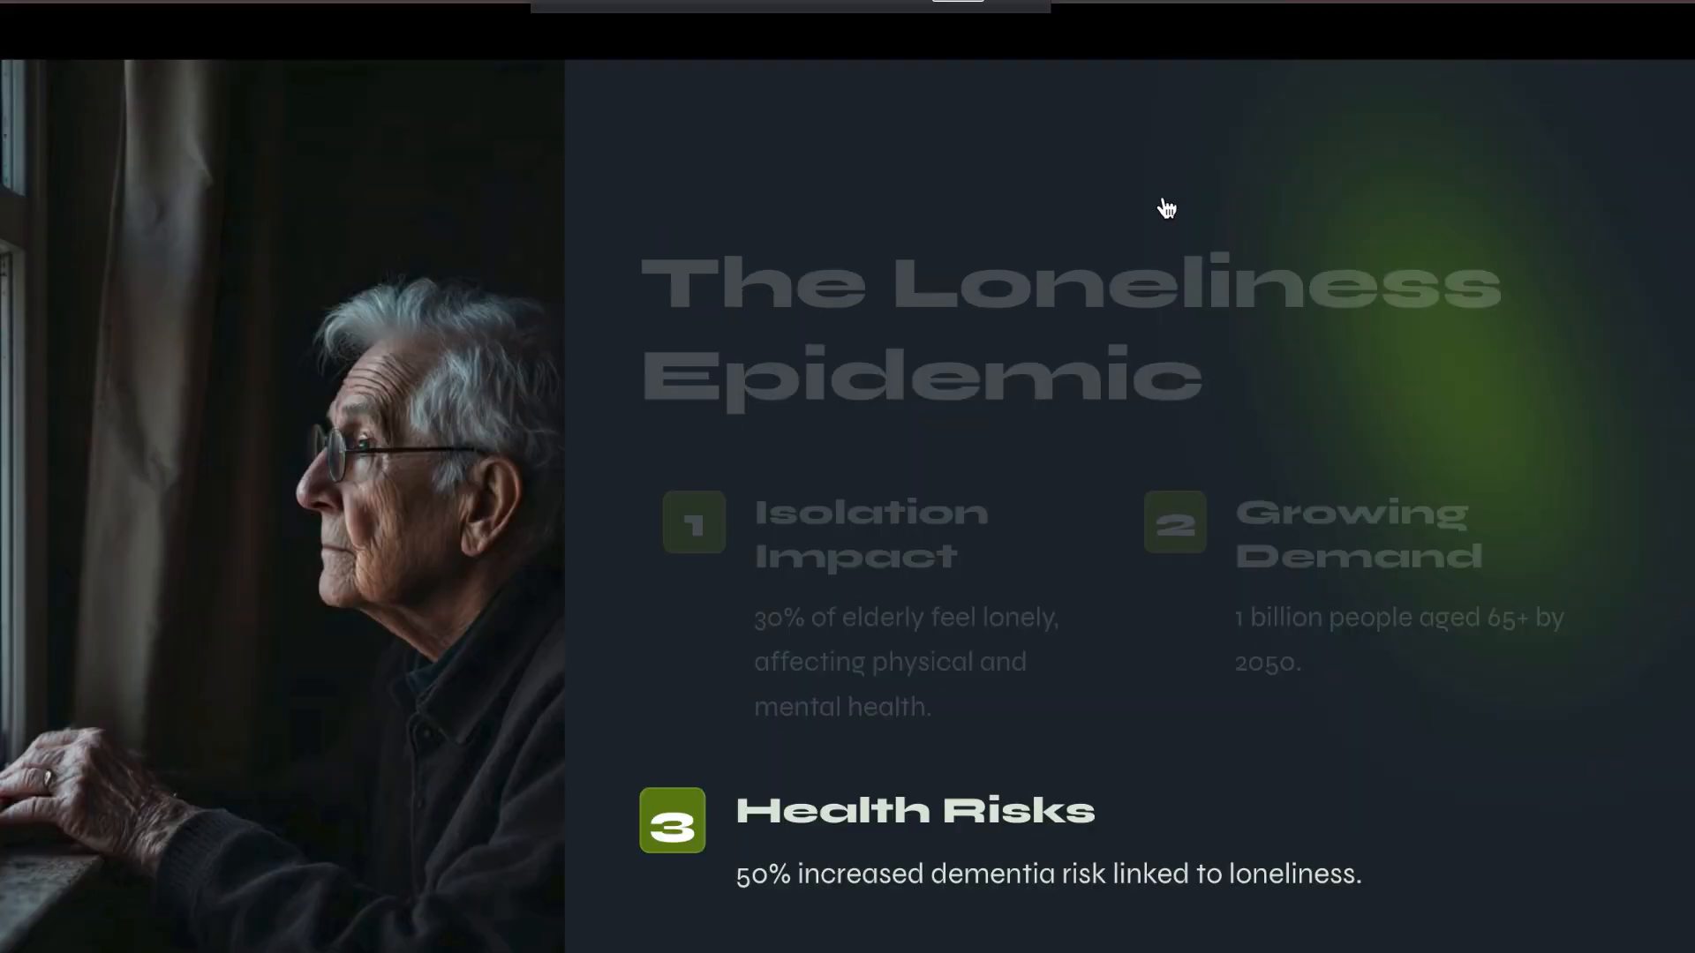
pyautogui.press('Escape')
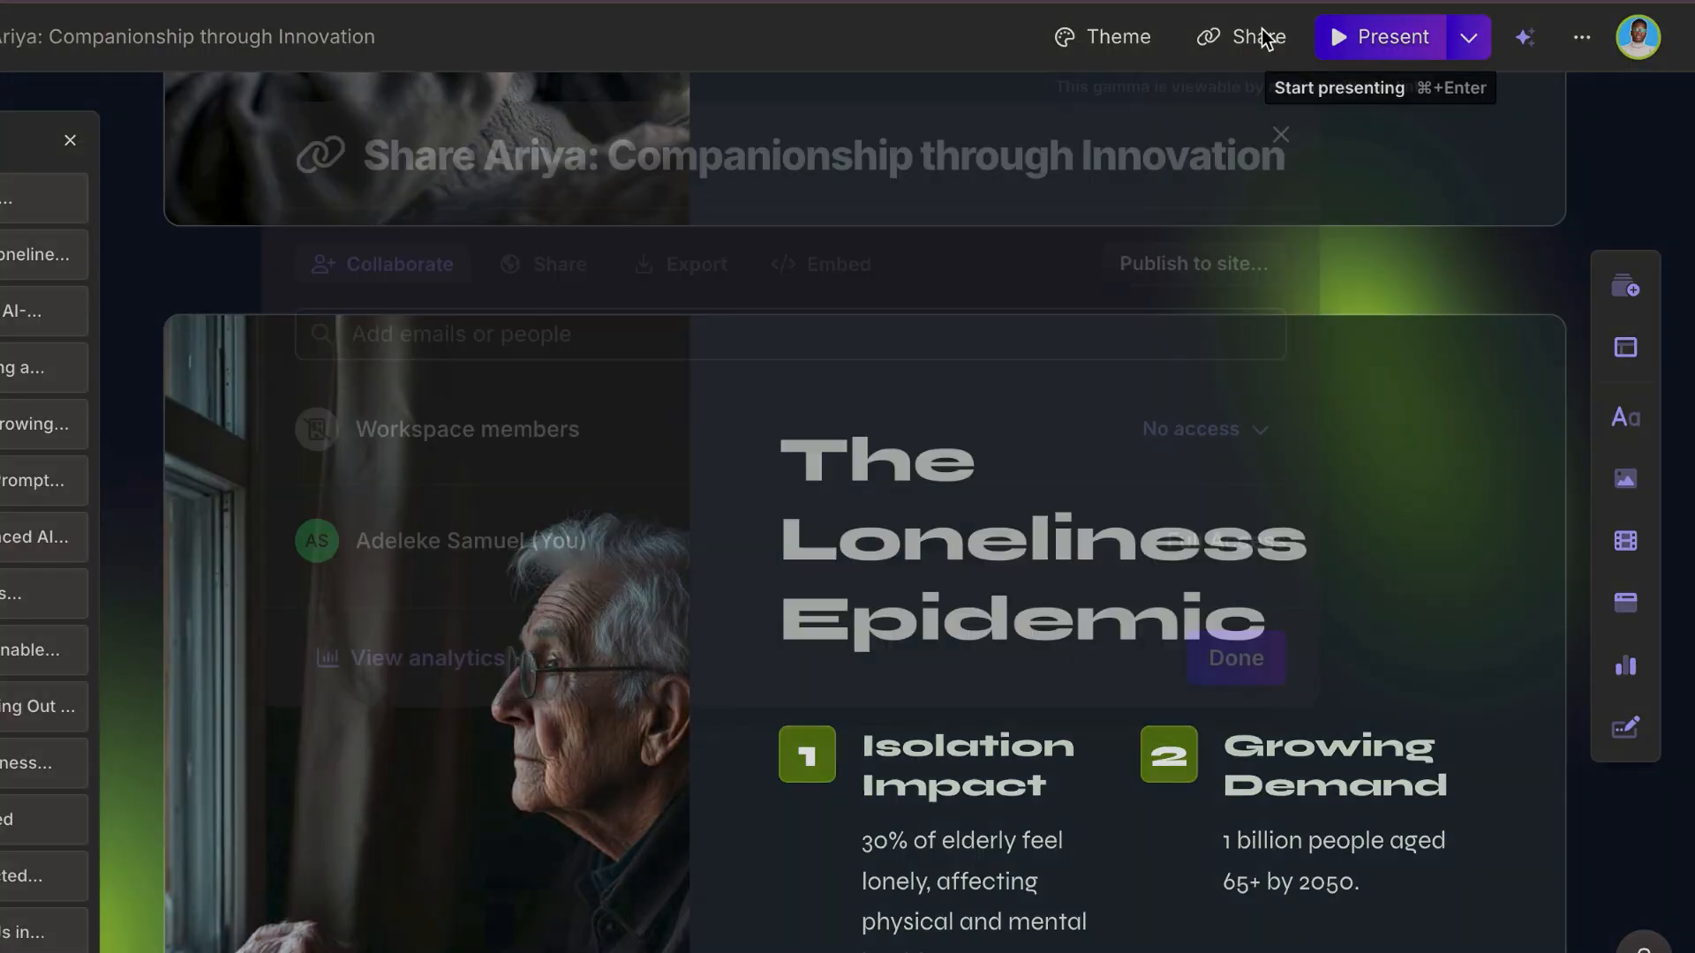
# Step: Examine the deck's page view analytics from its sharing settings and close them
pyautogui.click(1263, 35)
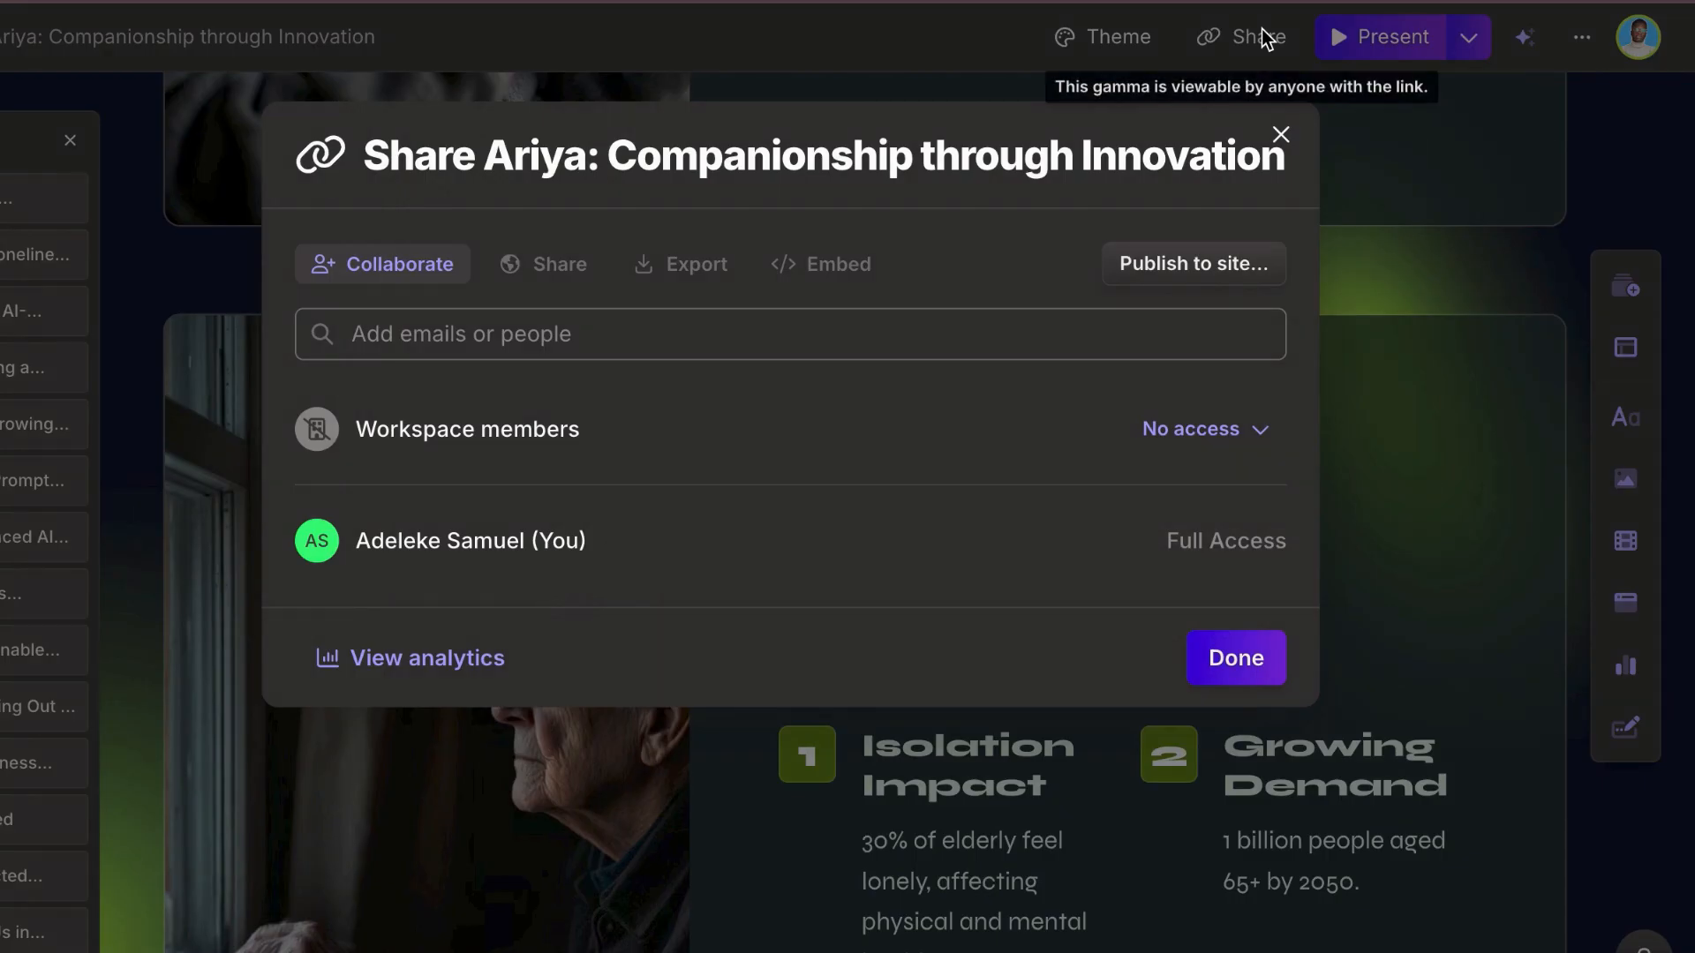
pyautogui.click(380, 671)
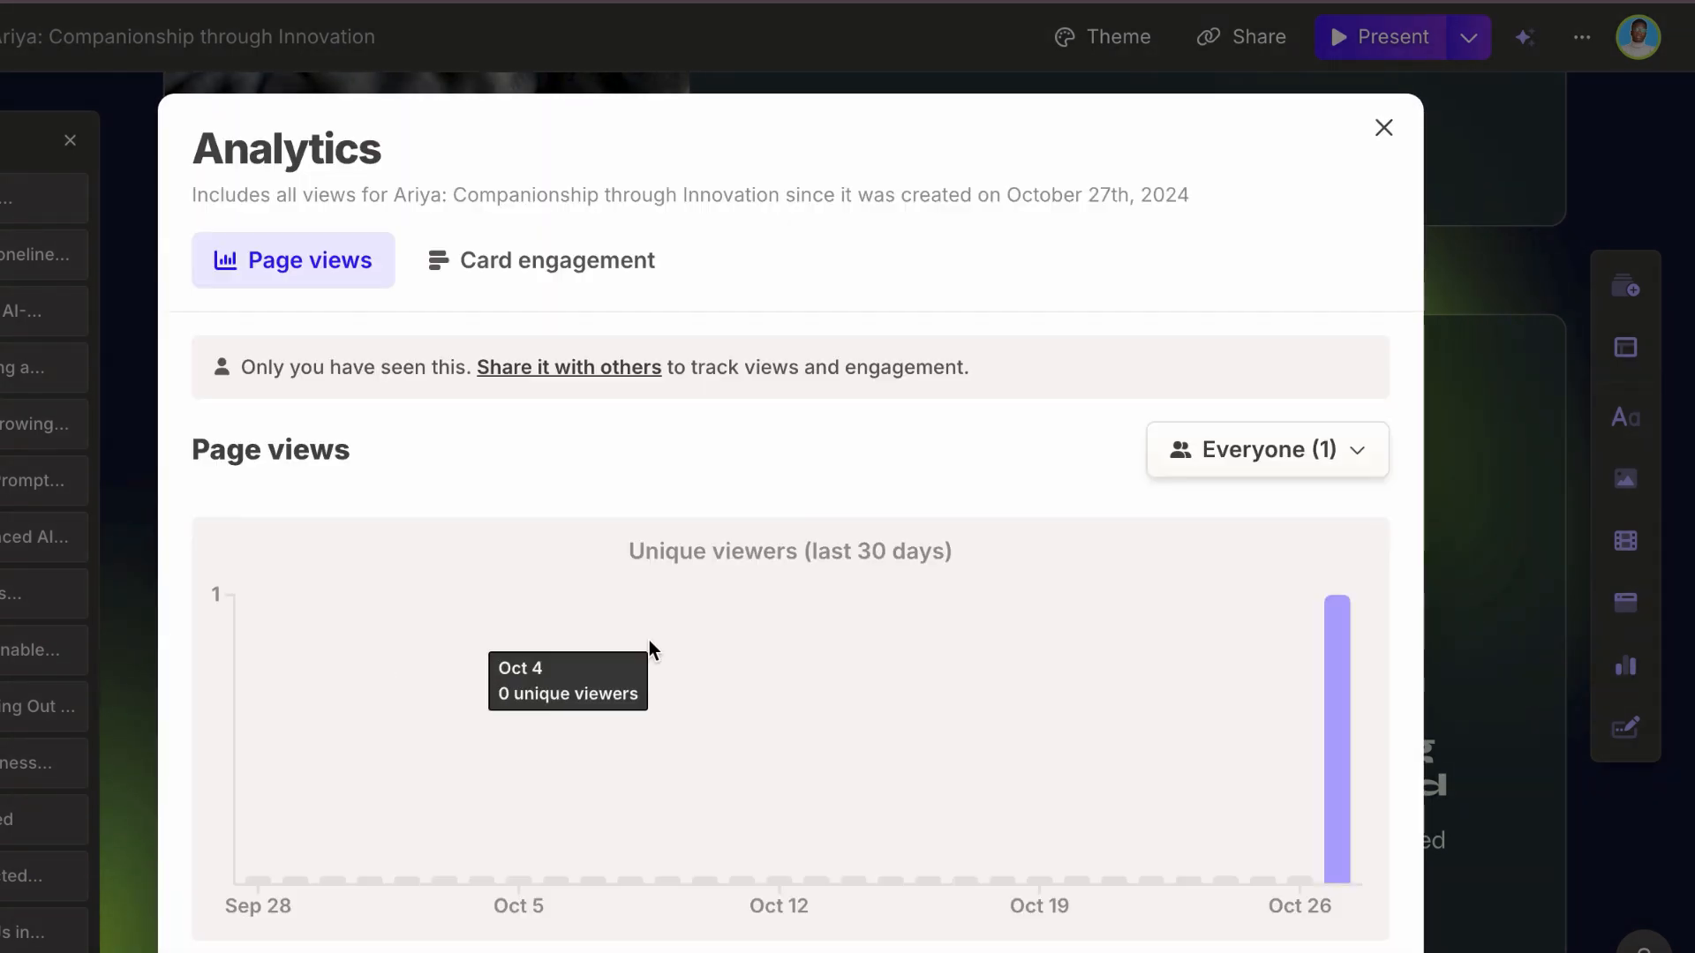
pyautogui.scroll(-5, 654, 640)
pyautogui.scroll(5, 654, 639)
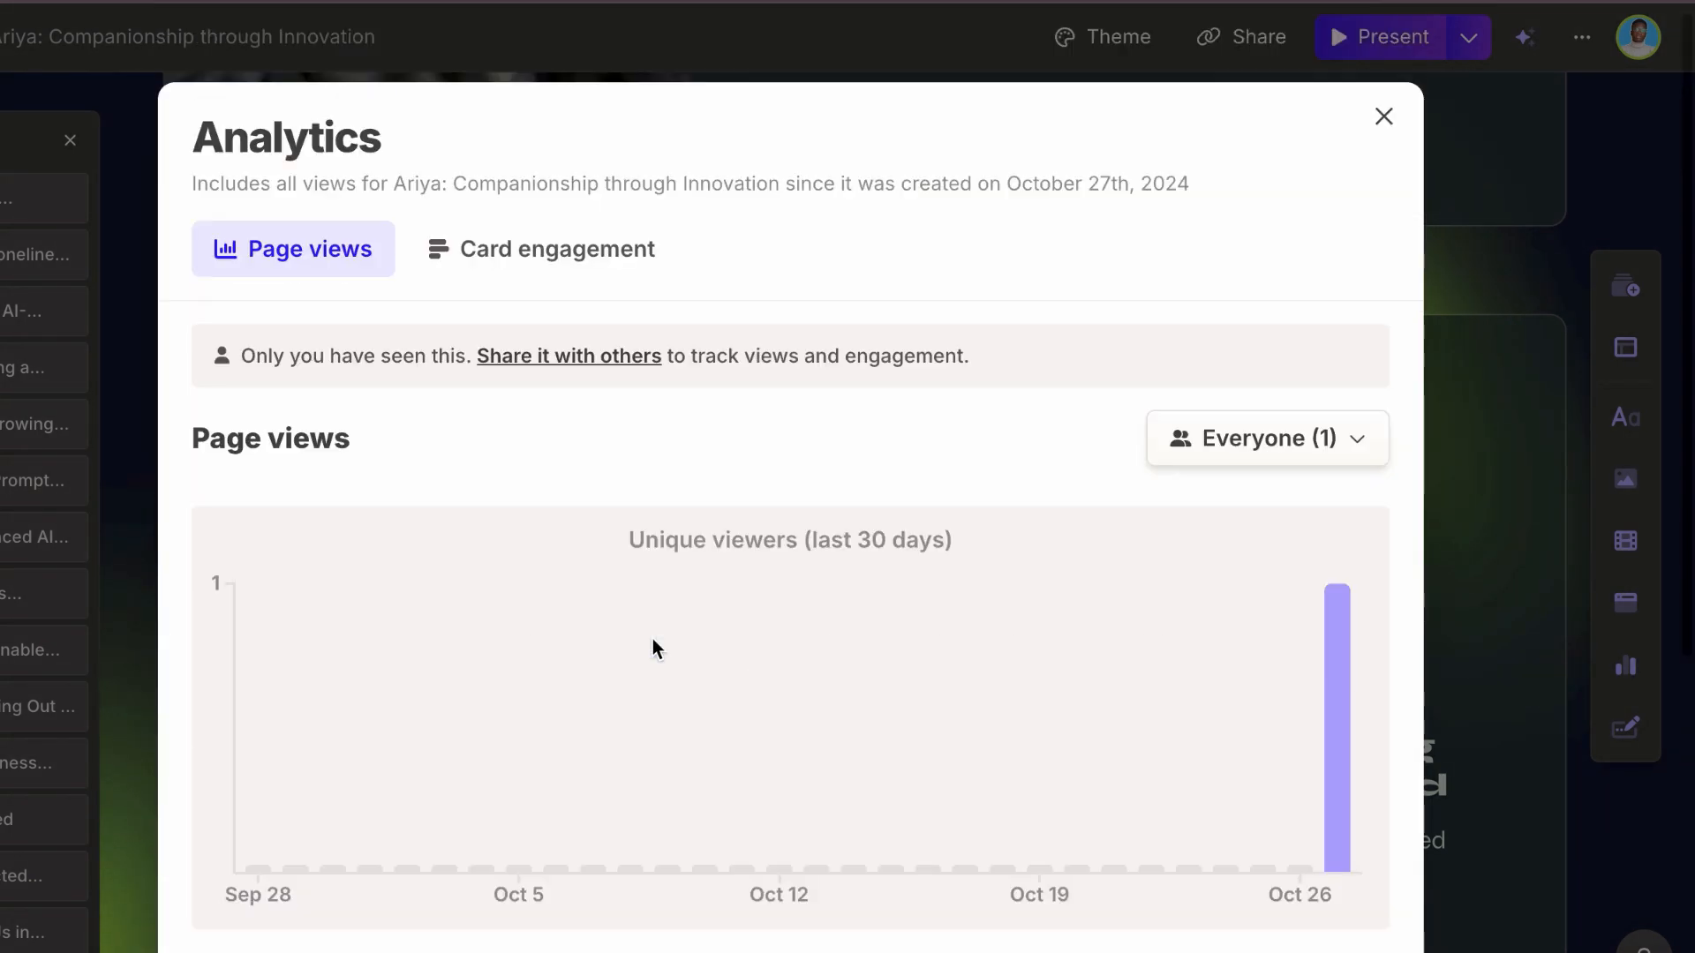
pyautogui.click(1383, 115)
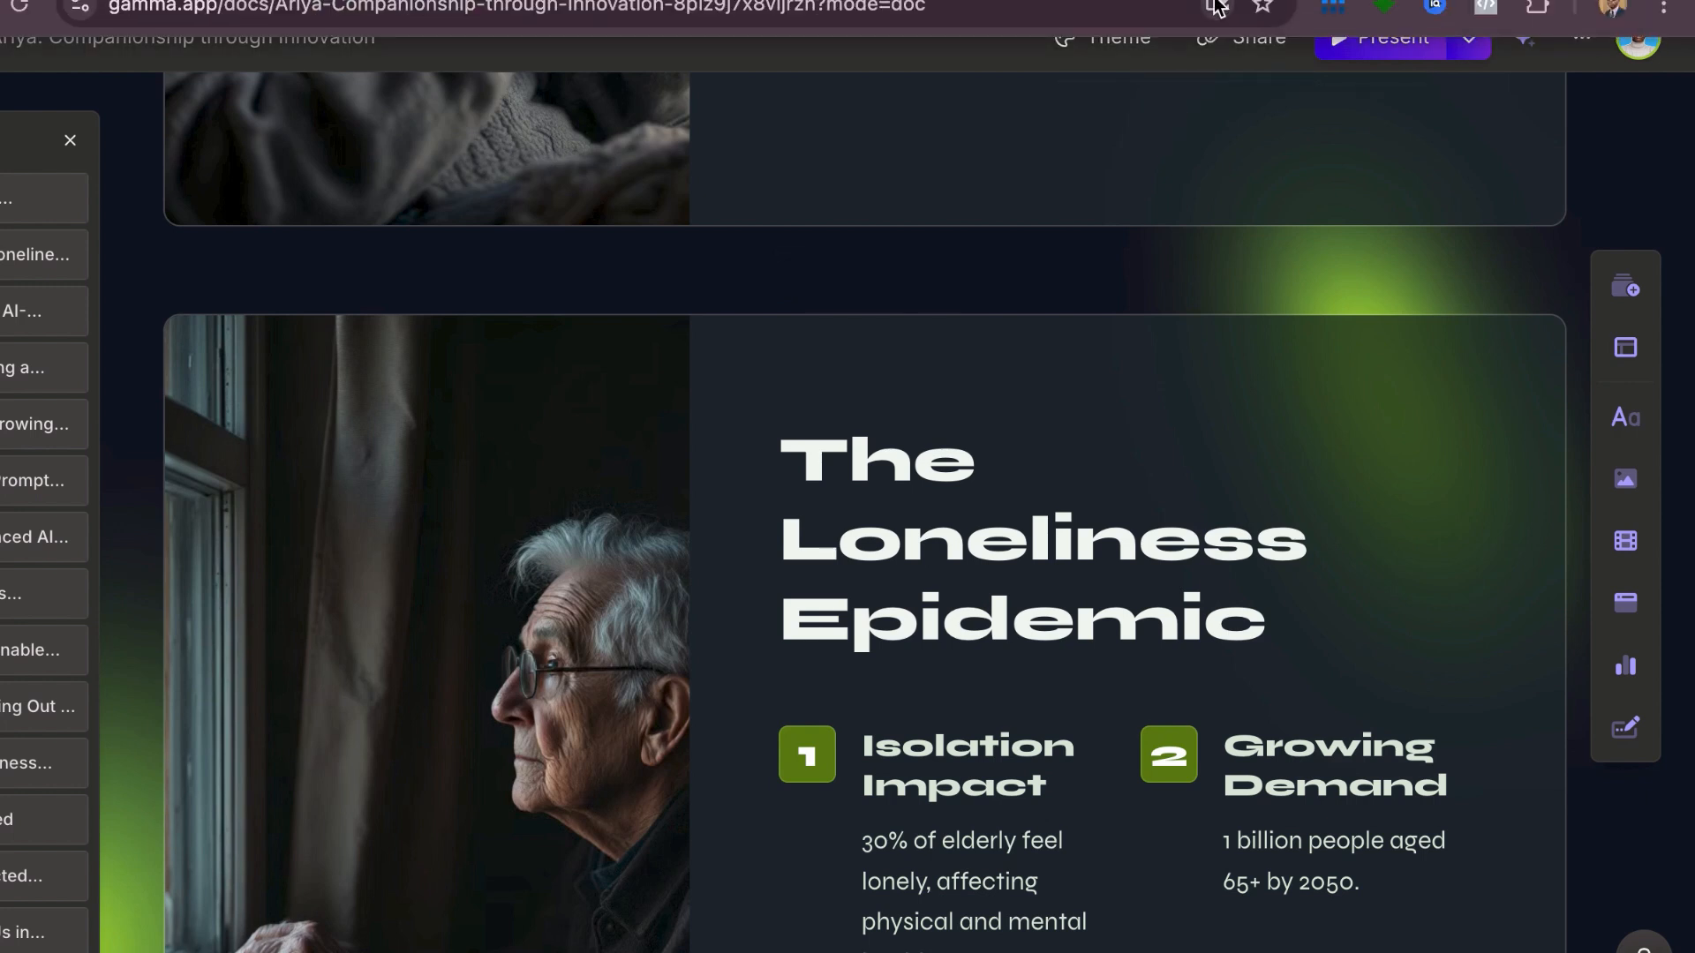
pyautogui.click(1216, 2)
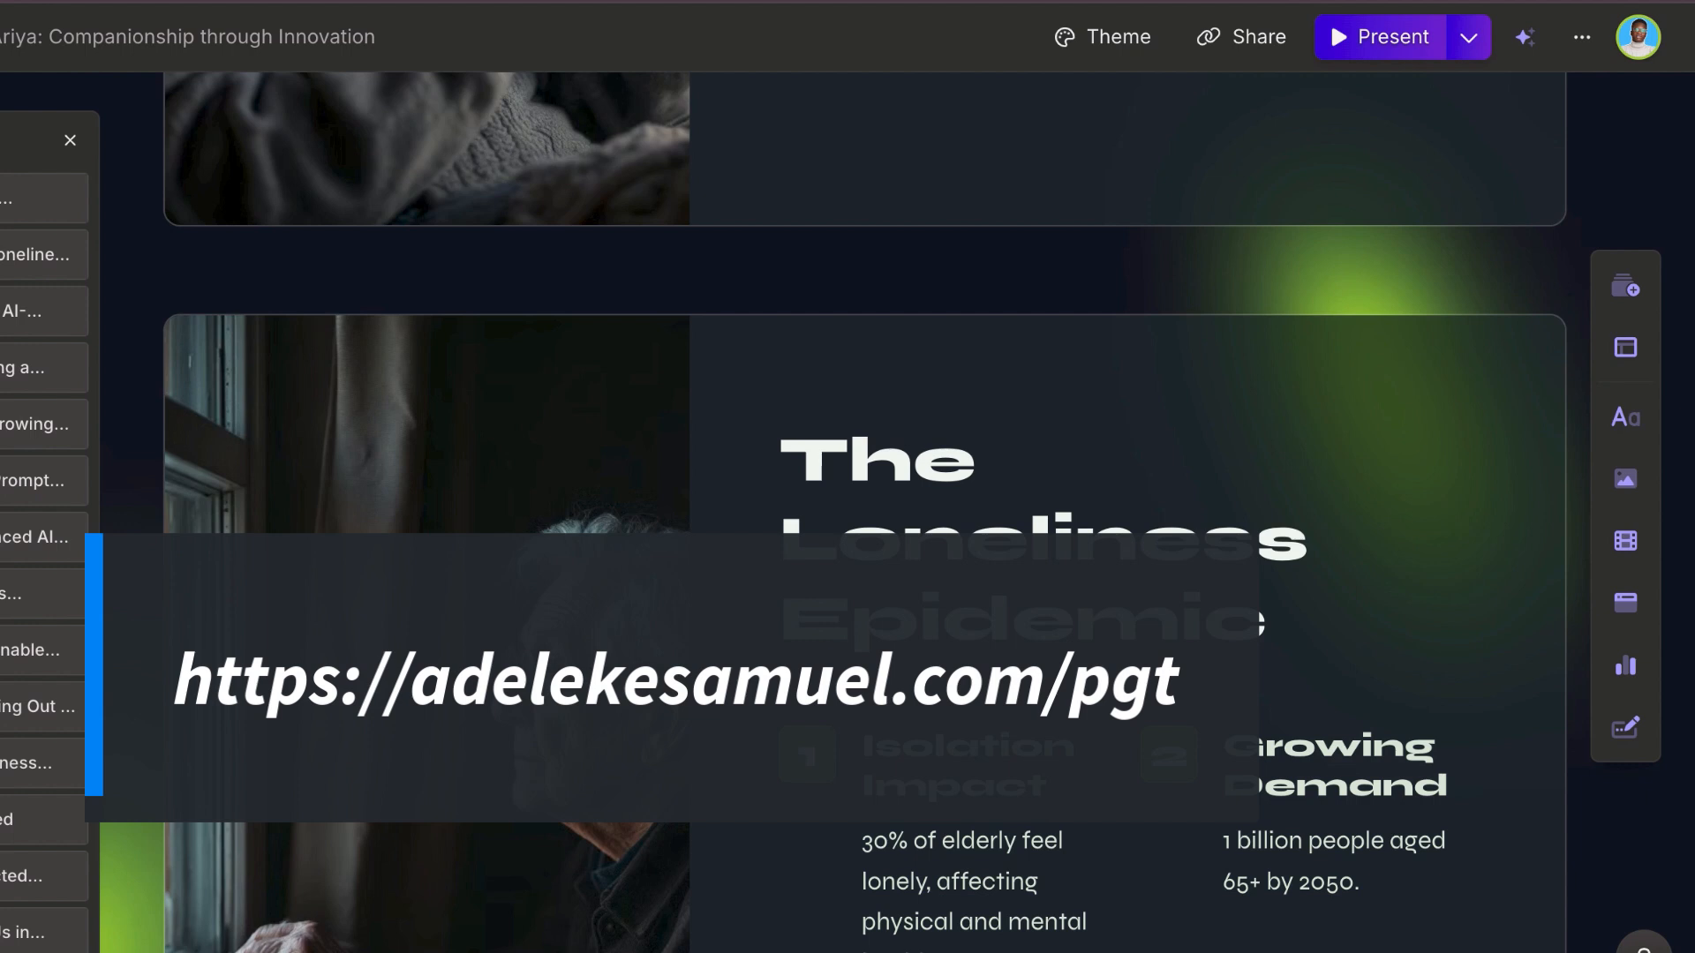
pyautogui.scroll(-1, 1121, 341)
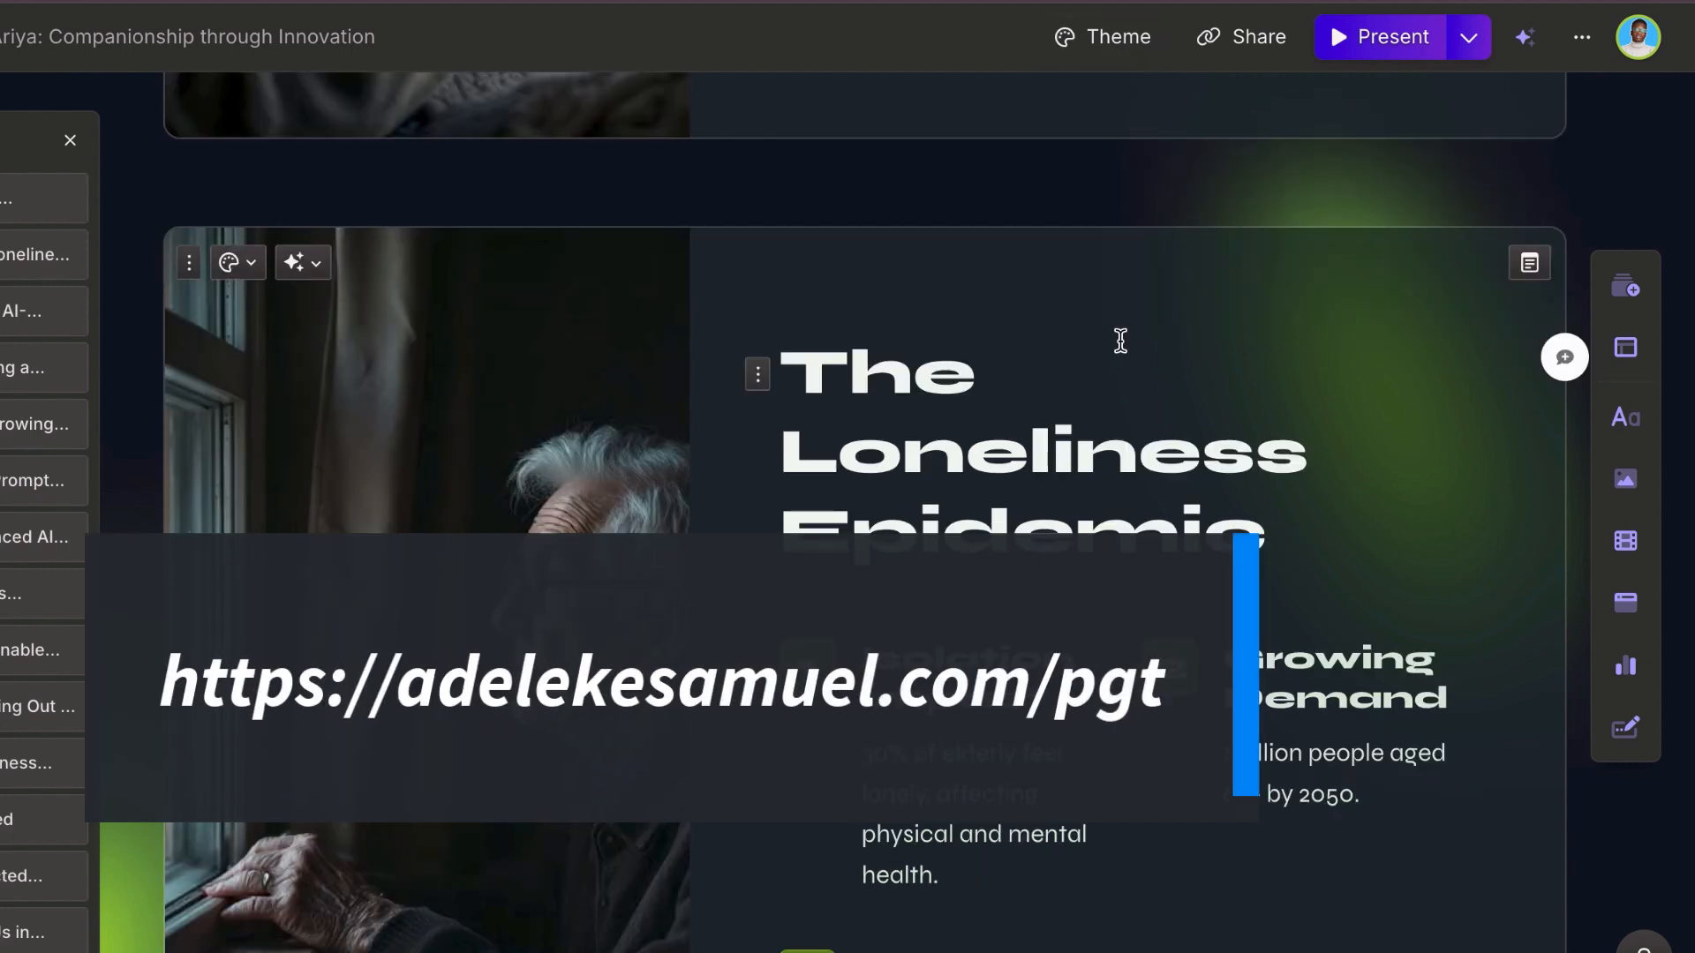